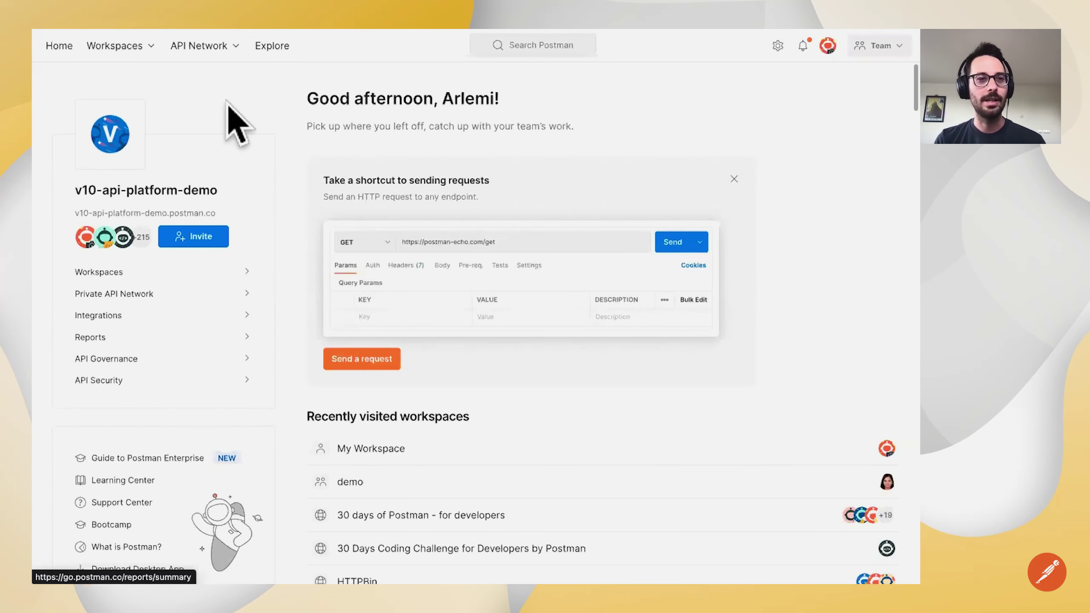
# - Create a team workspace named v10-unboxing with the summary "We're going to use this workspace for a live demo"
pyautogui.click(135, 53)
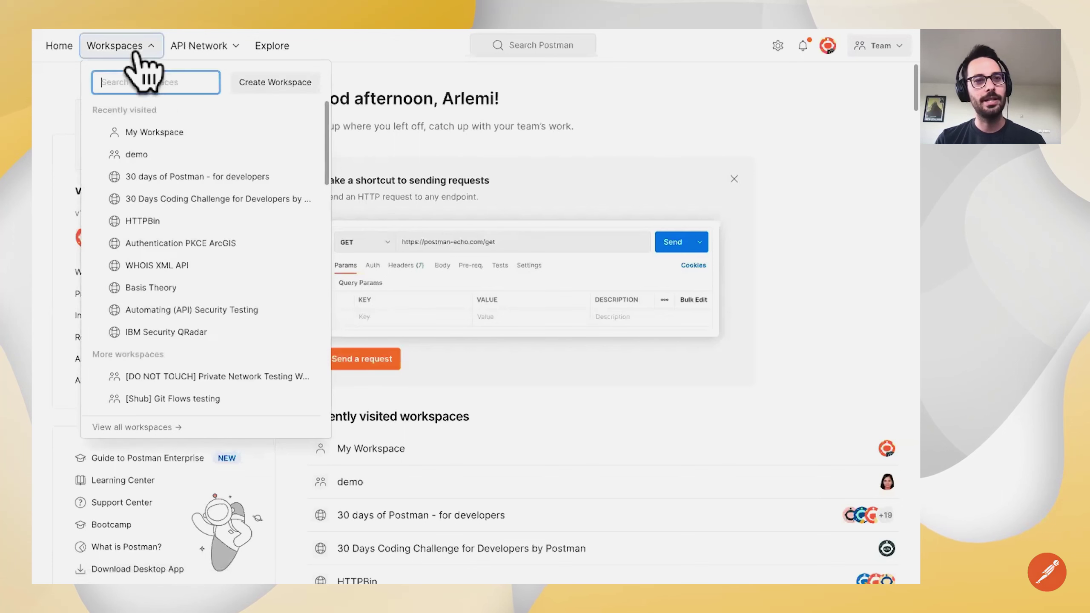
pyautogui.click(255, 86)
pyautogui.write('v')
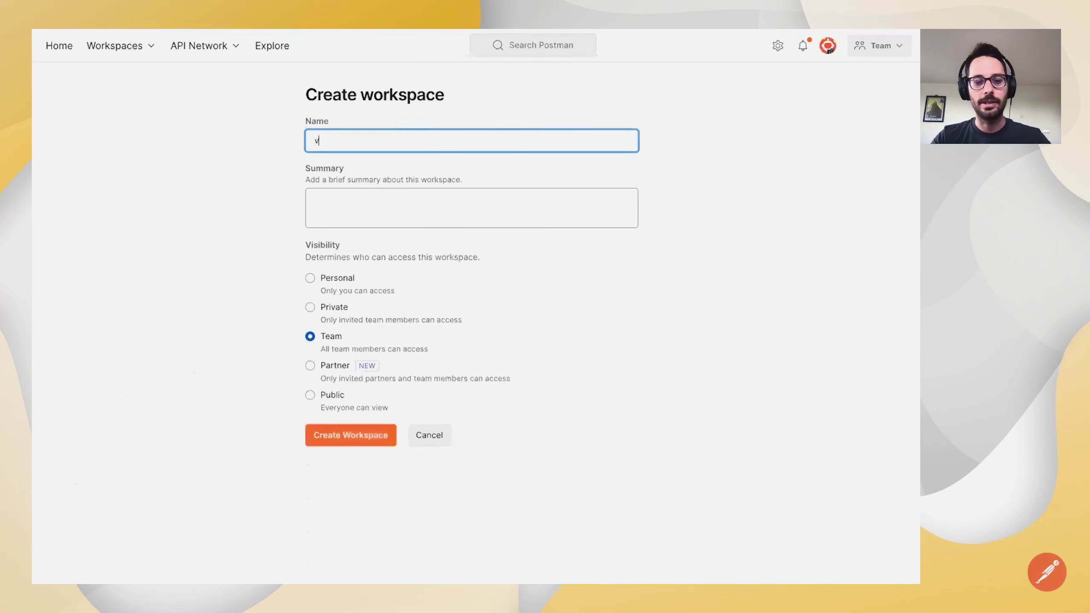
pyautogui.write('10-unboxing')
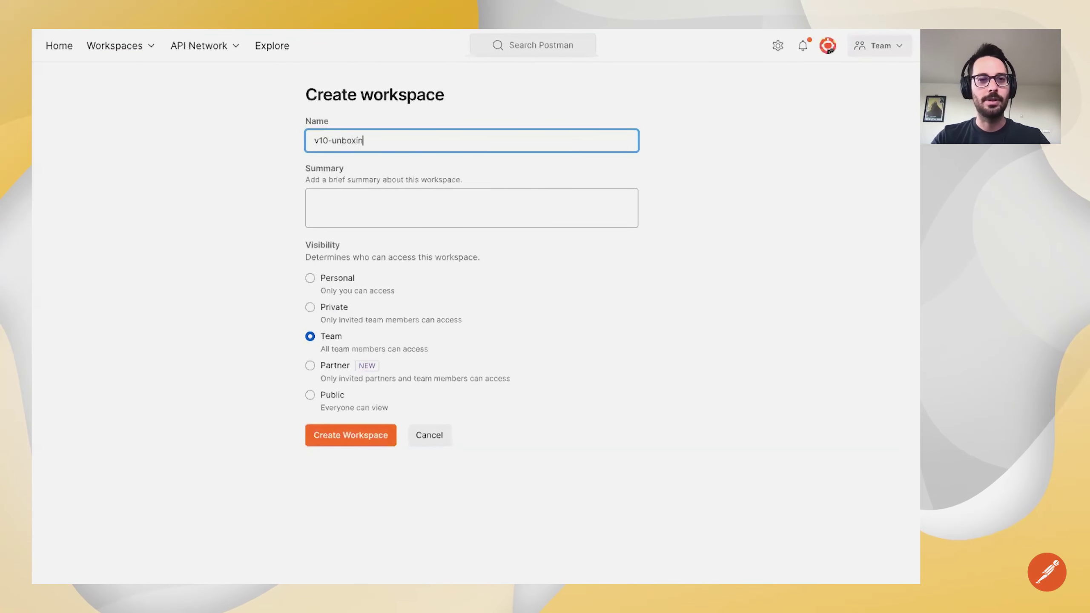
pyautogui.click(594, 220)
pyautogui.write('We')
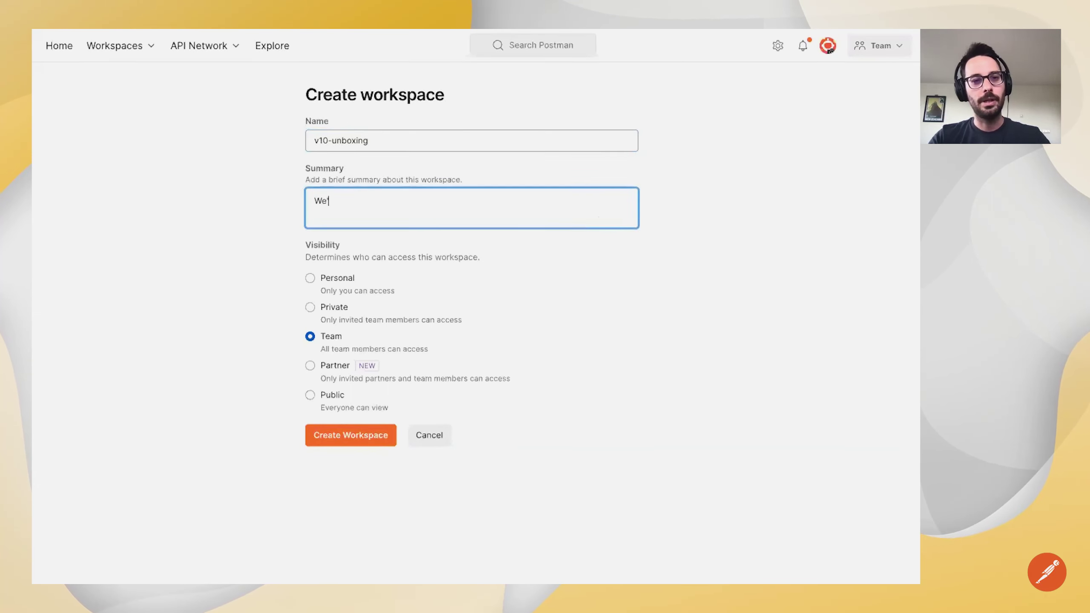
pyautogui.write("'re going to use this workspace for a liv")
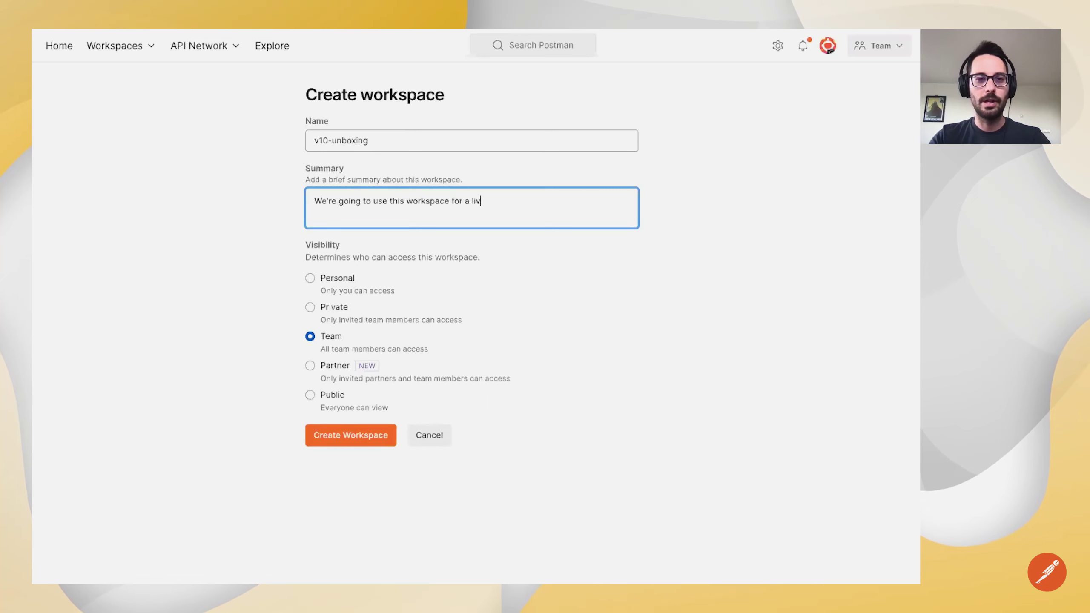
pyautogui.write('e demo')
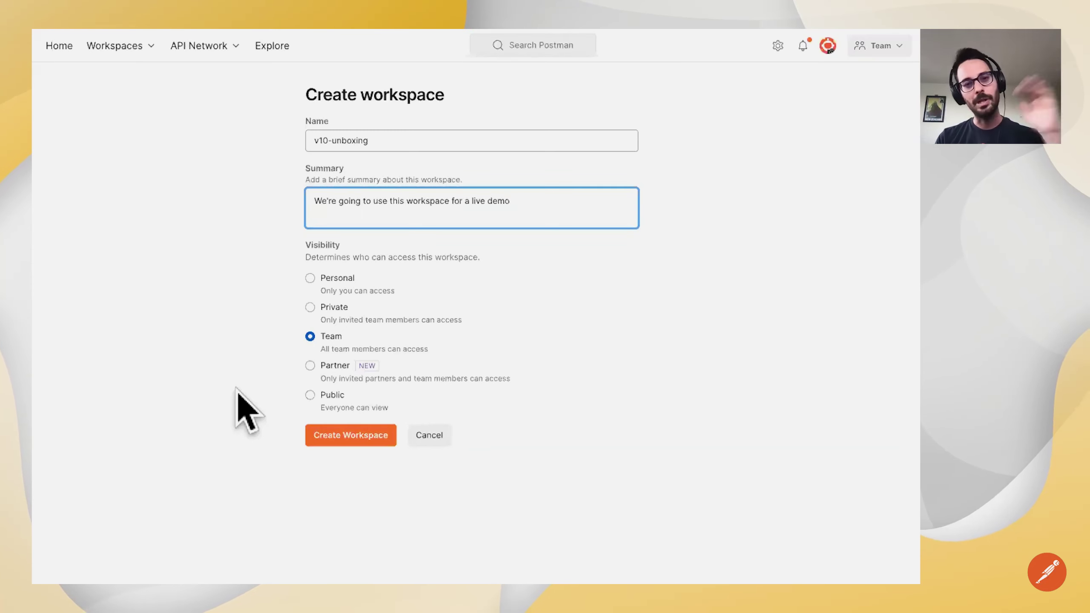
pyautogui.click(349, 442)
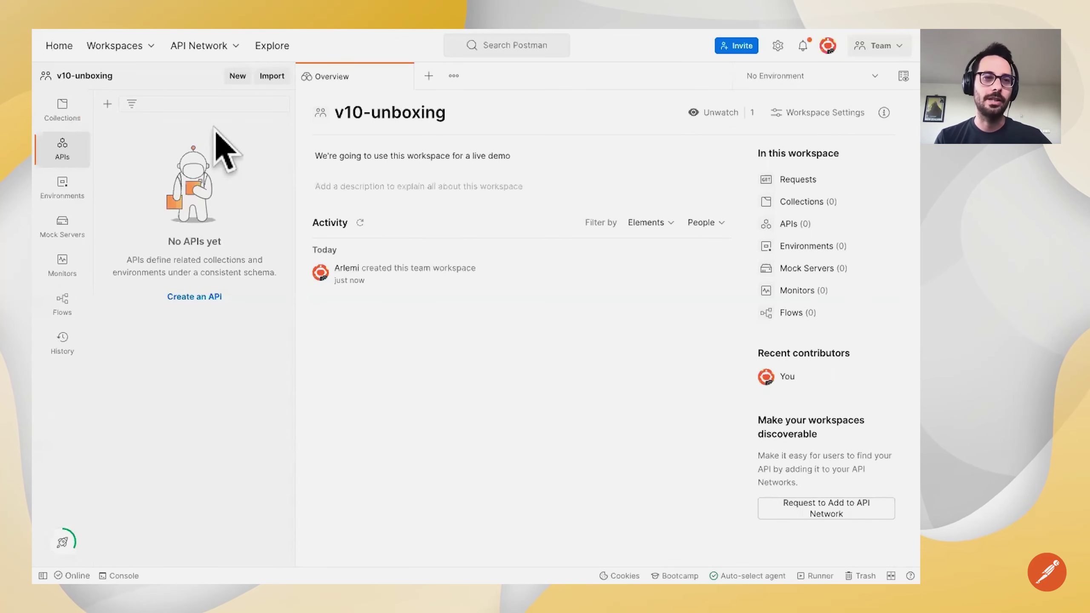
pyautogui.click(205, 48)
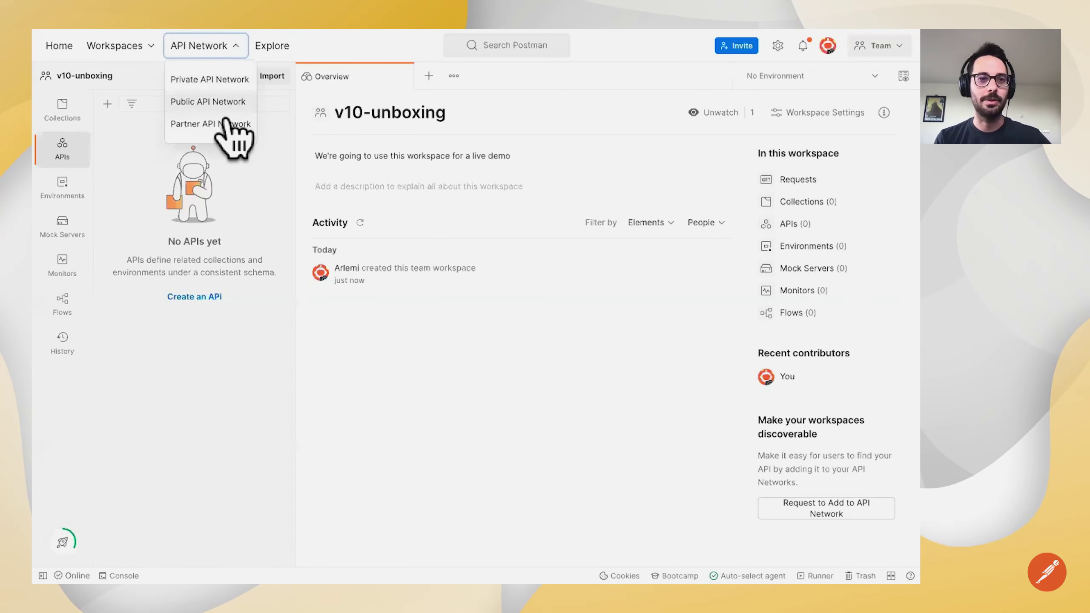
pyautogui.click(604, 411)
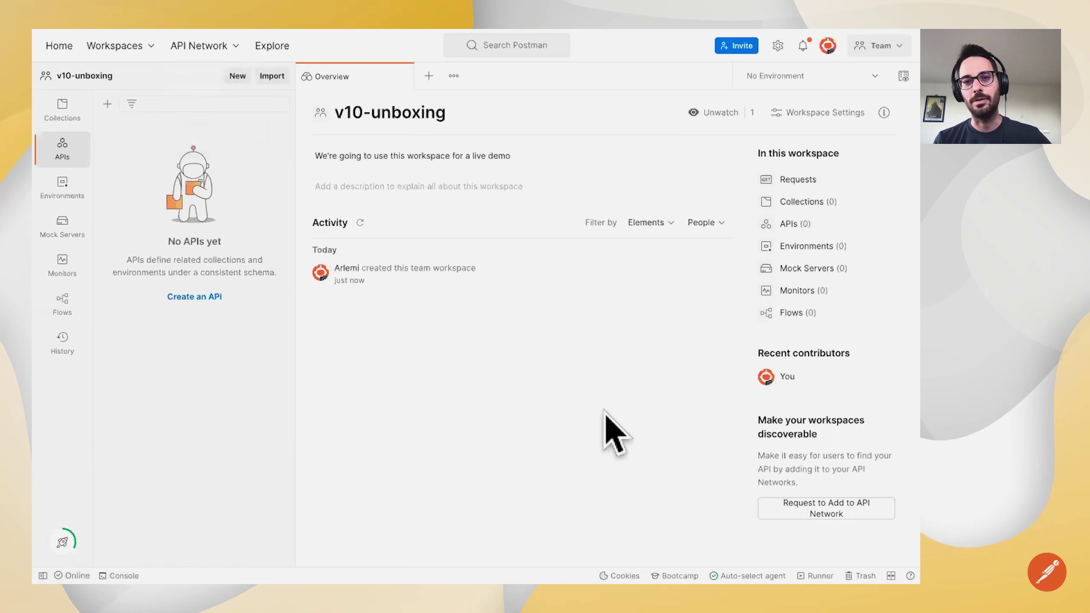
# - Add the astronaut image to the workspace description with the caption "Magically added to that workspace!" and save the description
pyautogui.click(436, 187)
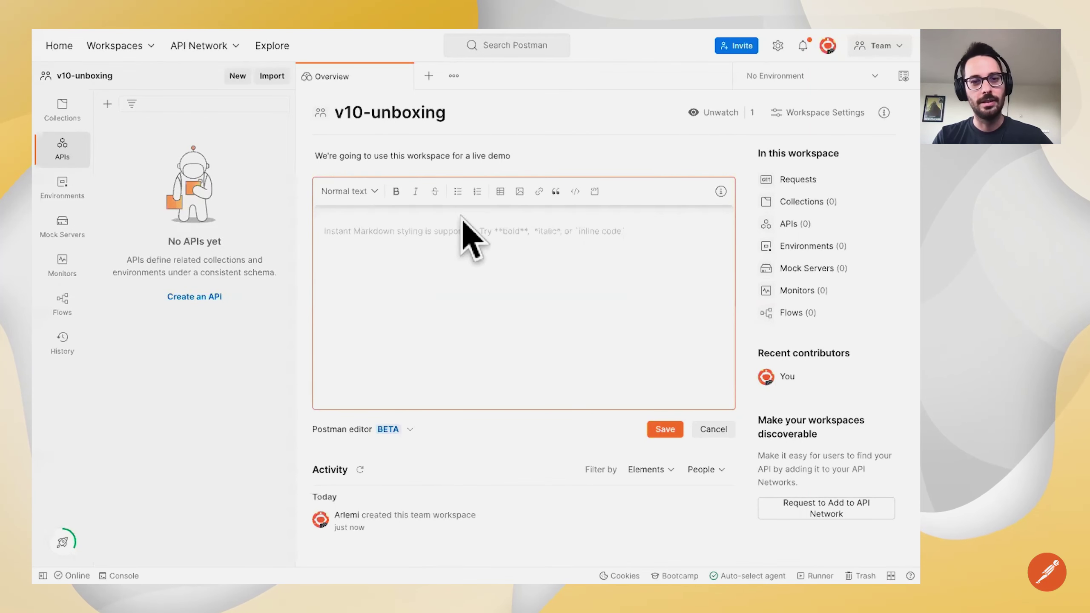
pyautogui.moveTo(231, 275); pyautogui.dragTo(523, 261)
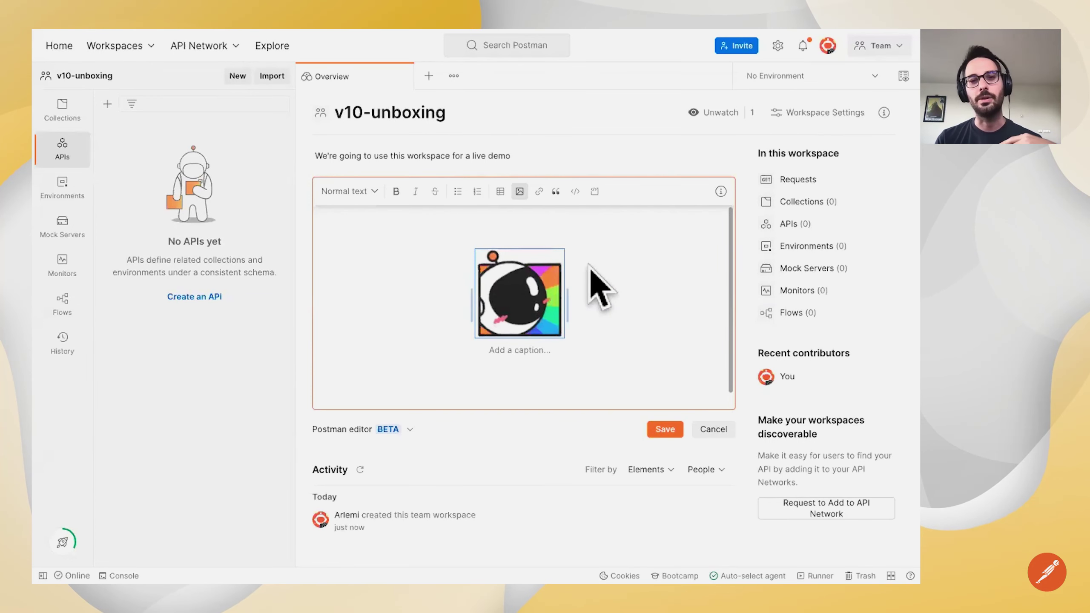
pyautogui.click(510, 351)
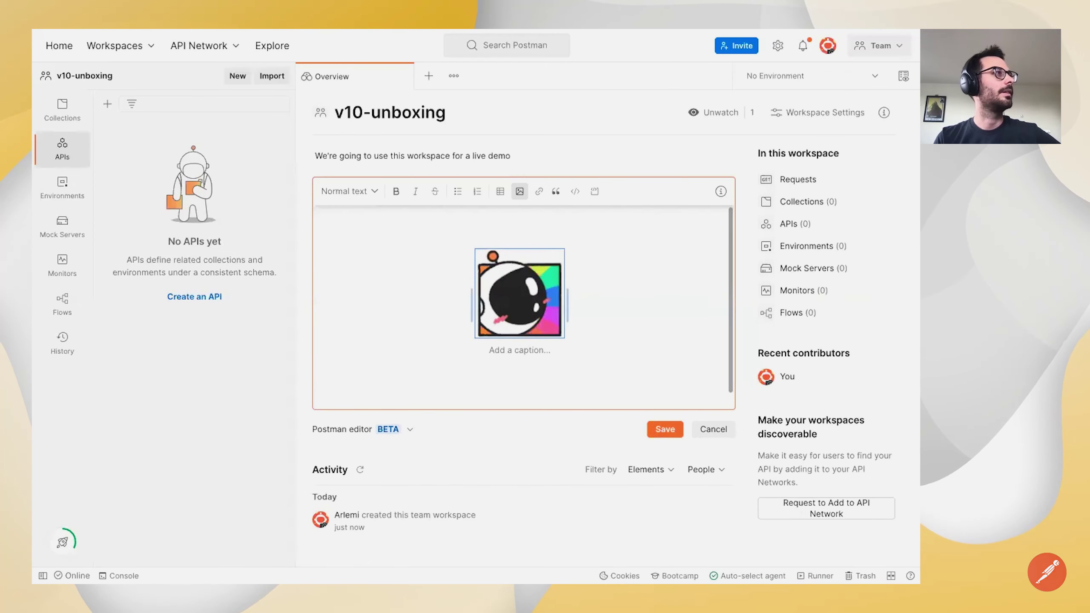
pyautogui.hotkey('ctrl', 'Up')
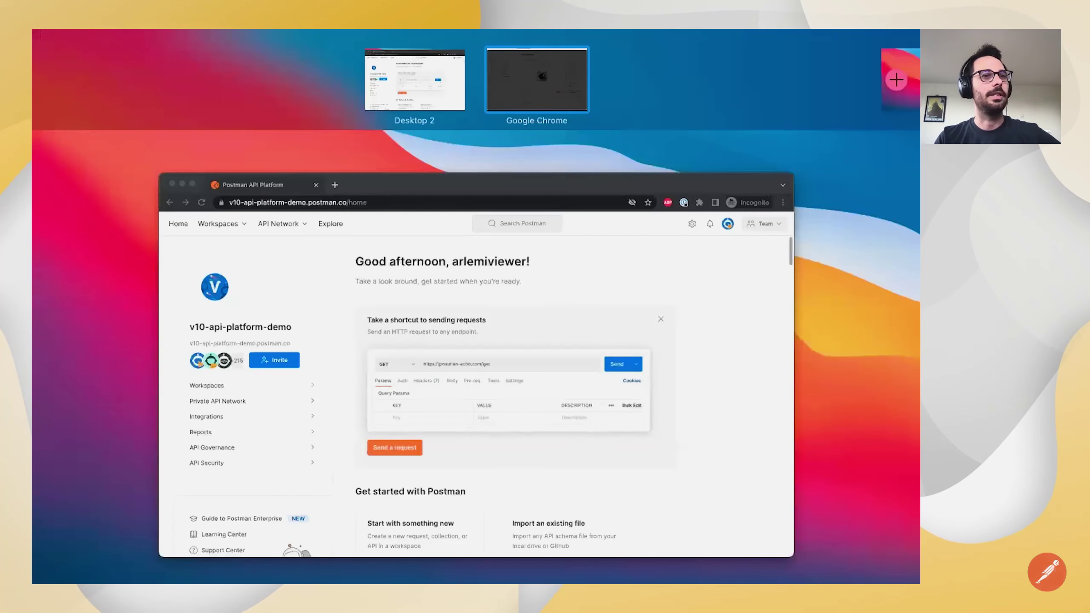
pyautogui.click(523, 84)
pyautogui.click(531, 352)
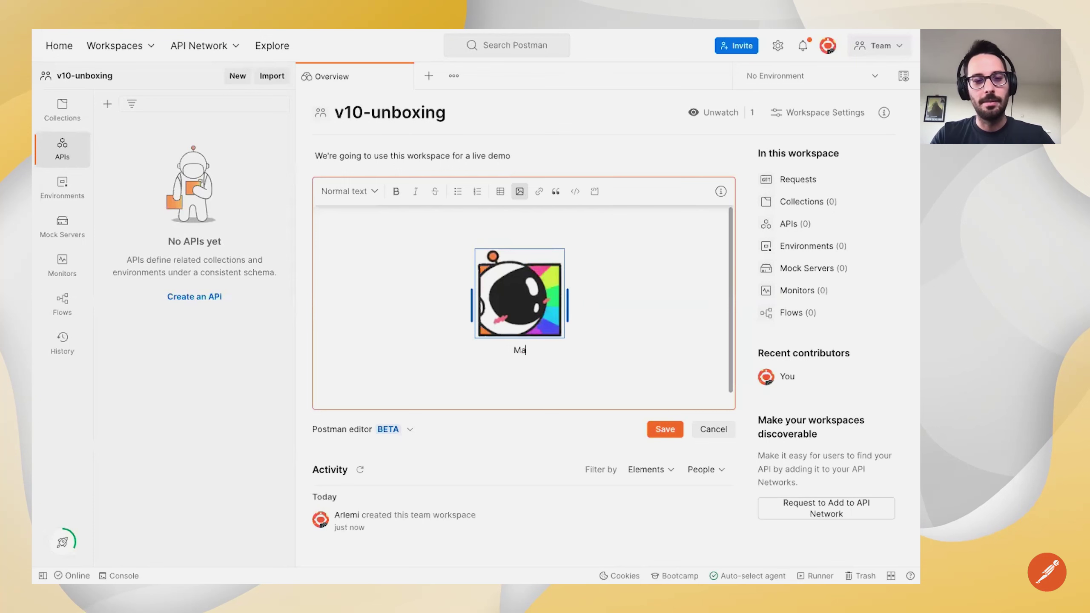
pyautogui.write('Magically added to th')
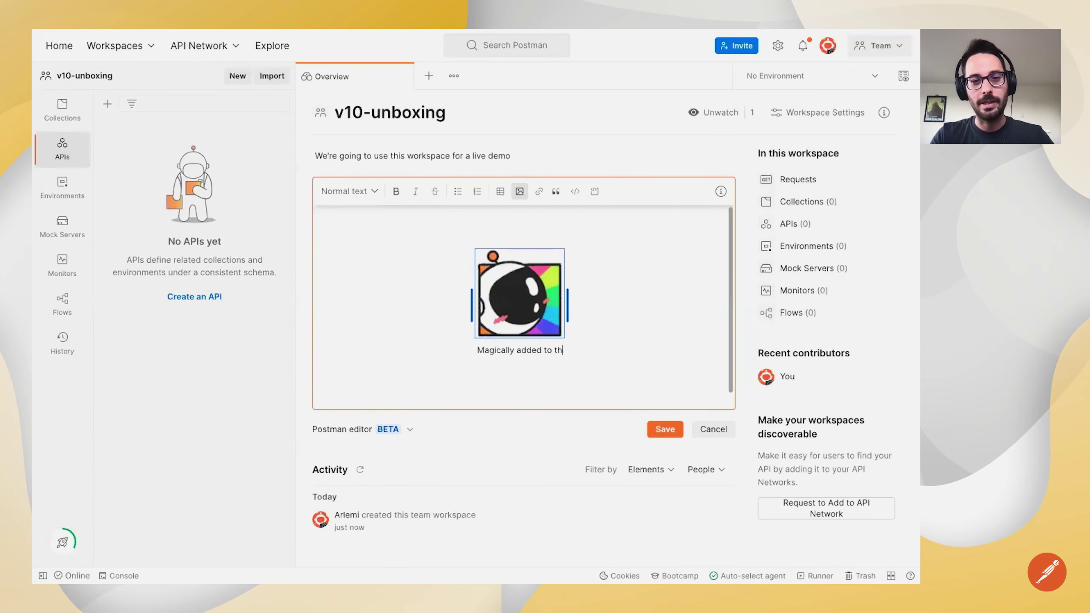
pyautogui.write('at workspace!')
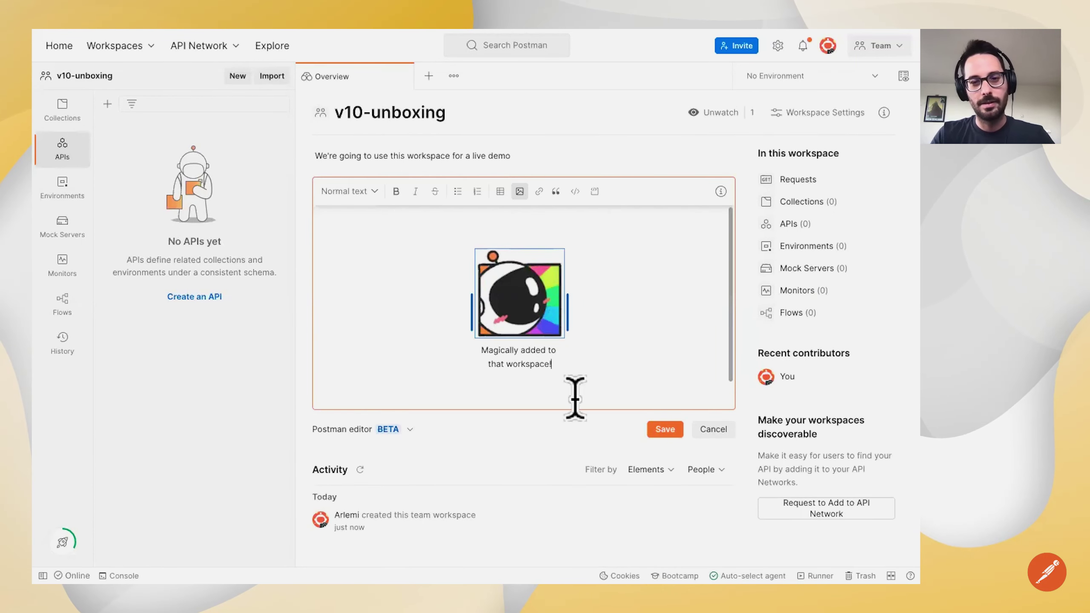
pyautogui.click(677, 429)
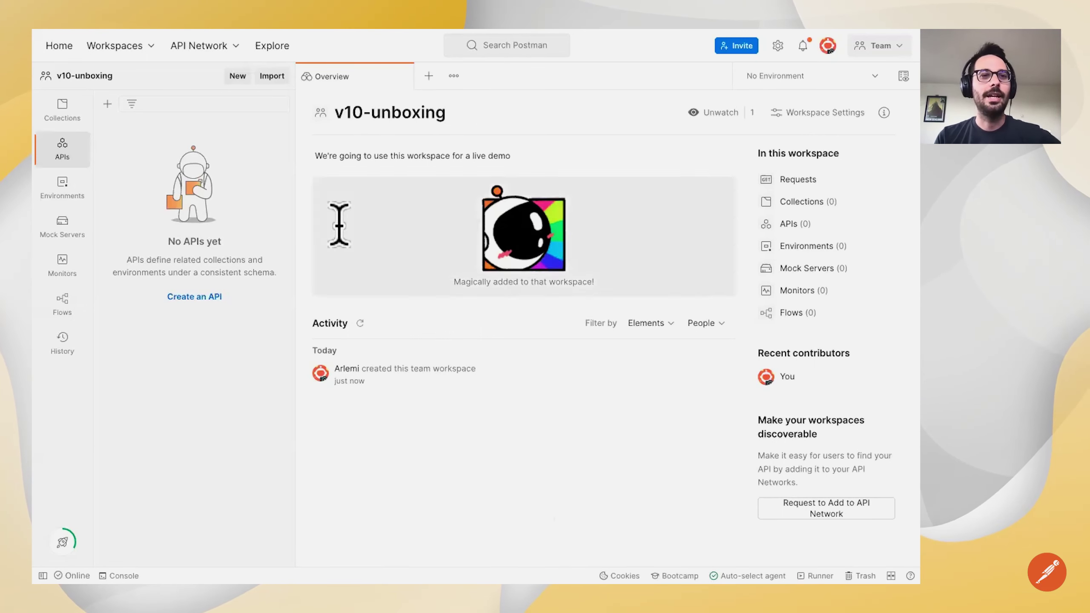
# - Upload the Definition folder from the computer for import into the workspace
pyautogui.click(270, 75)
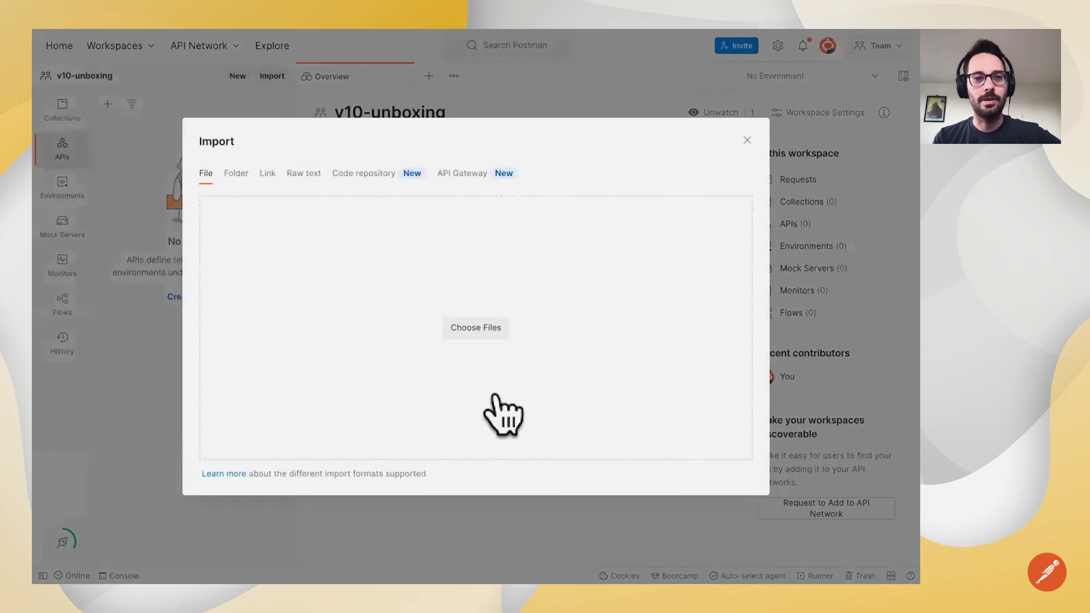
pyautogui.click(236, 173)
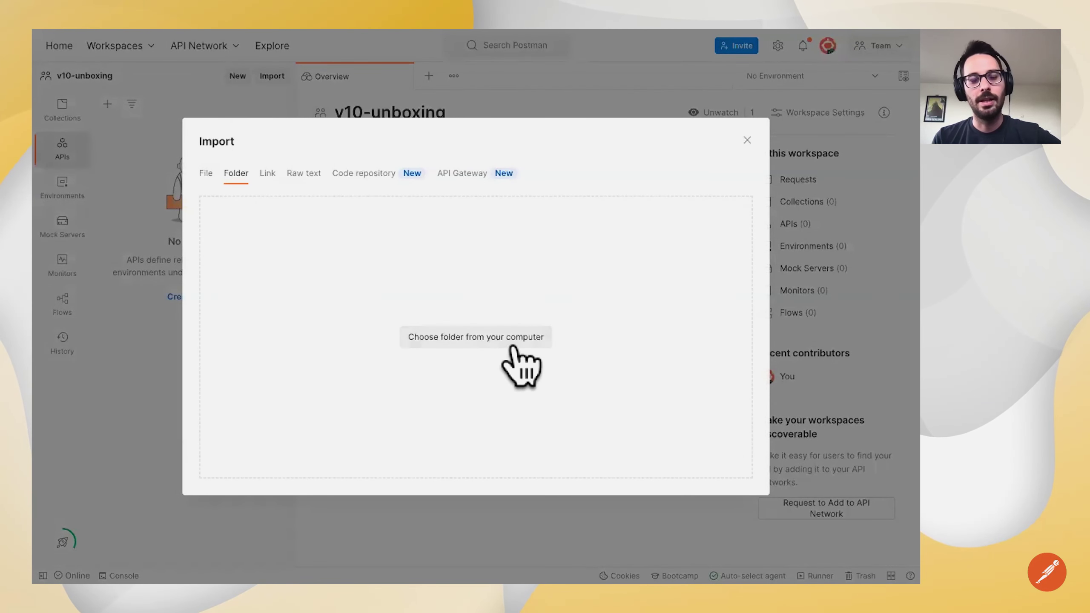
pyautogui.click(521, 338)
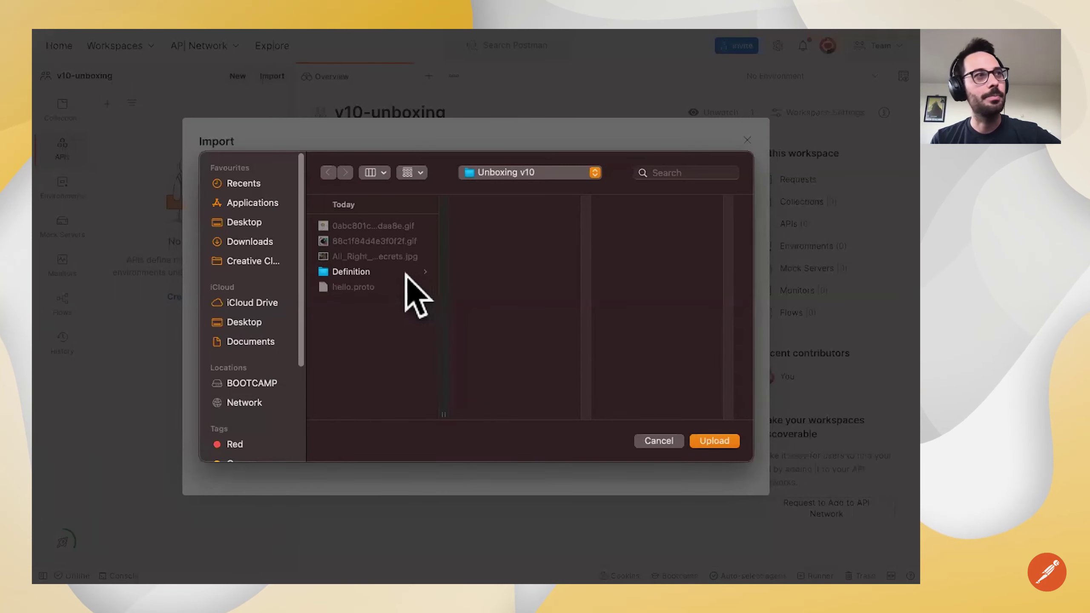
pyautogui.click(390, 271)
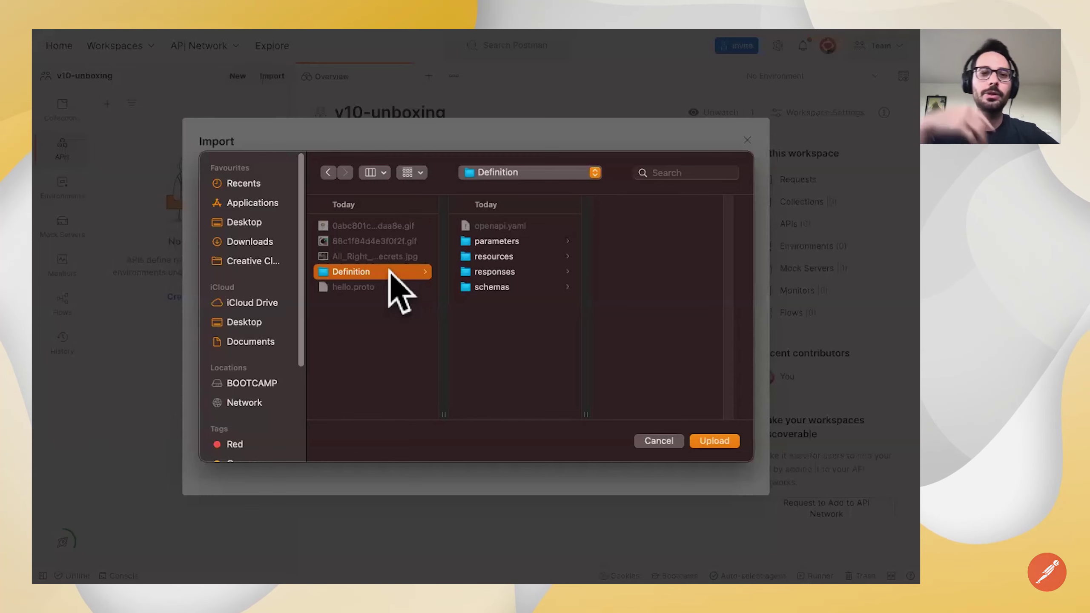
pyautogui.click(719, 442)
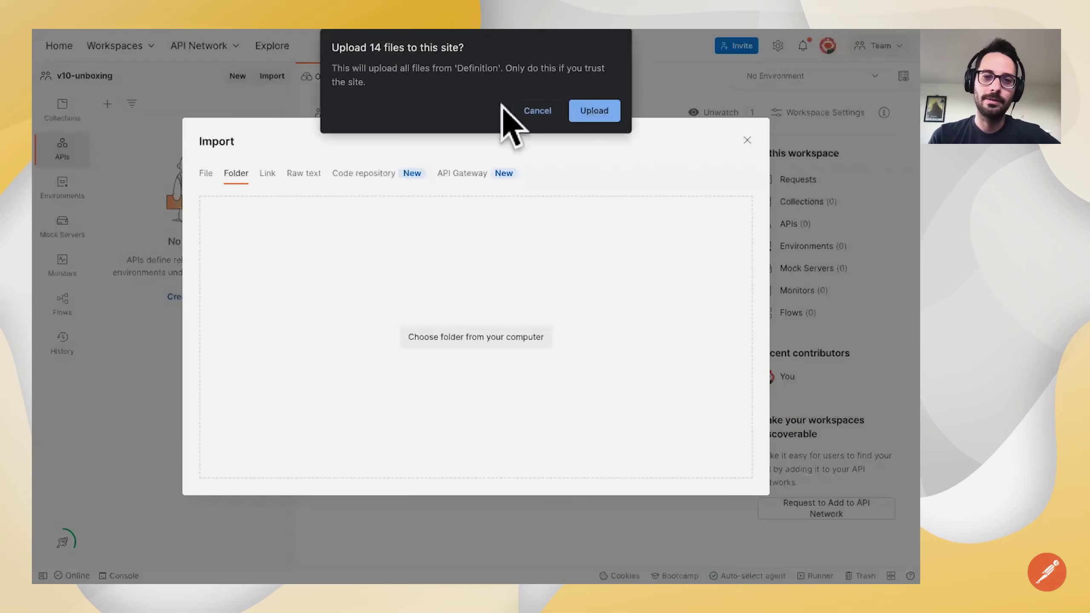
pyautogui.click(586, 110)
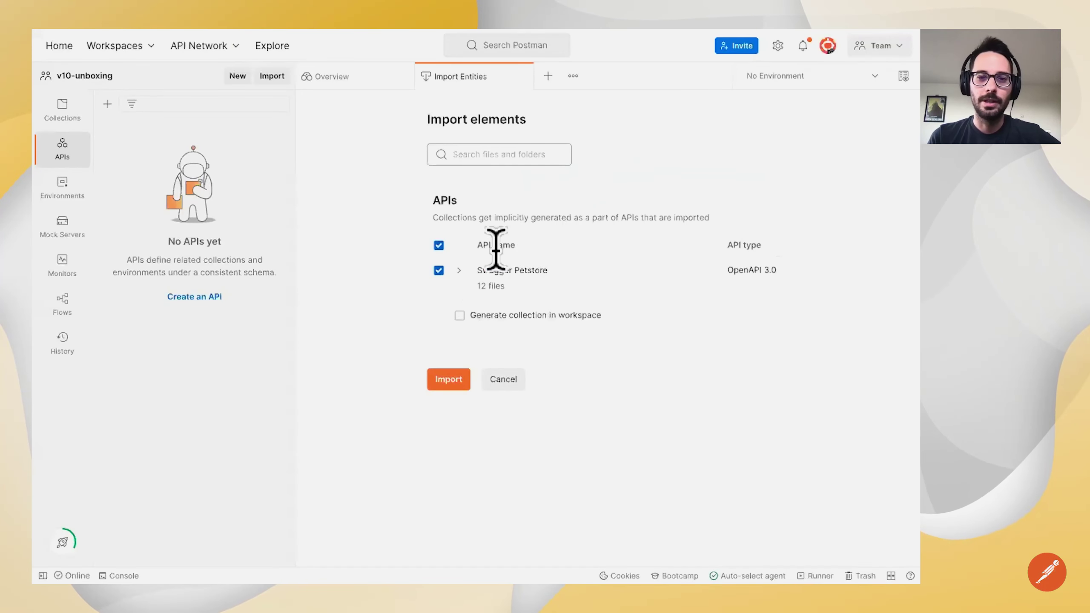
# - Review the files of the Swagger Petstore API and import it without generating a separate collection in the workspace
pyautogui.click(459, 270)
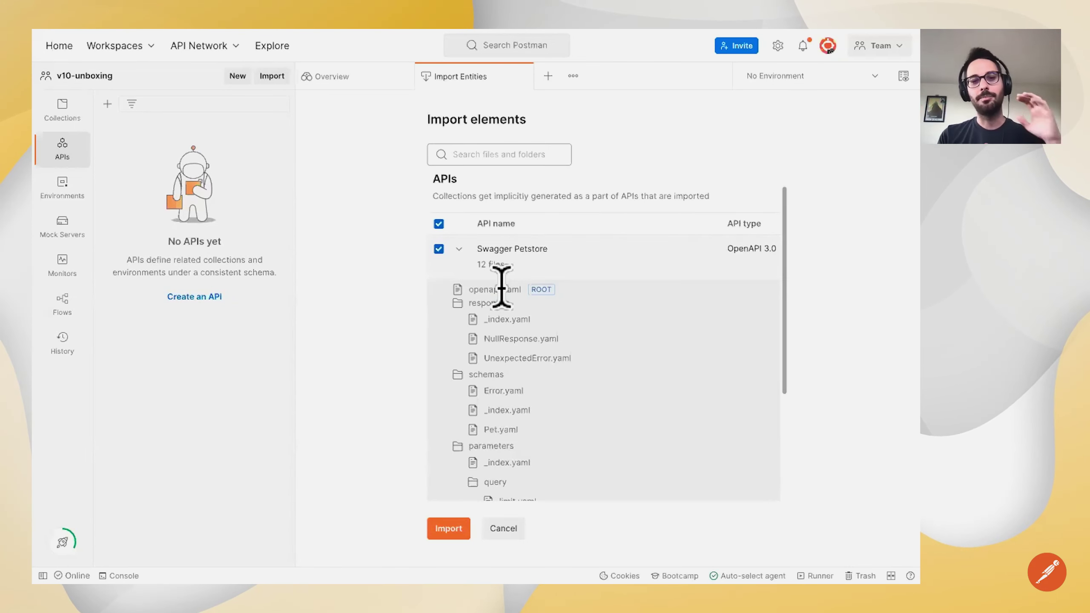
pyautogui.scroll(-5, 502, 287)
pyautogui.scroll(6, 507, 327)
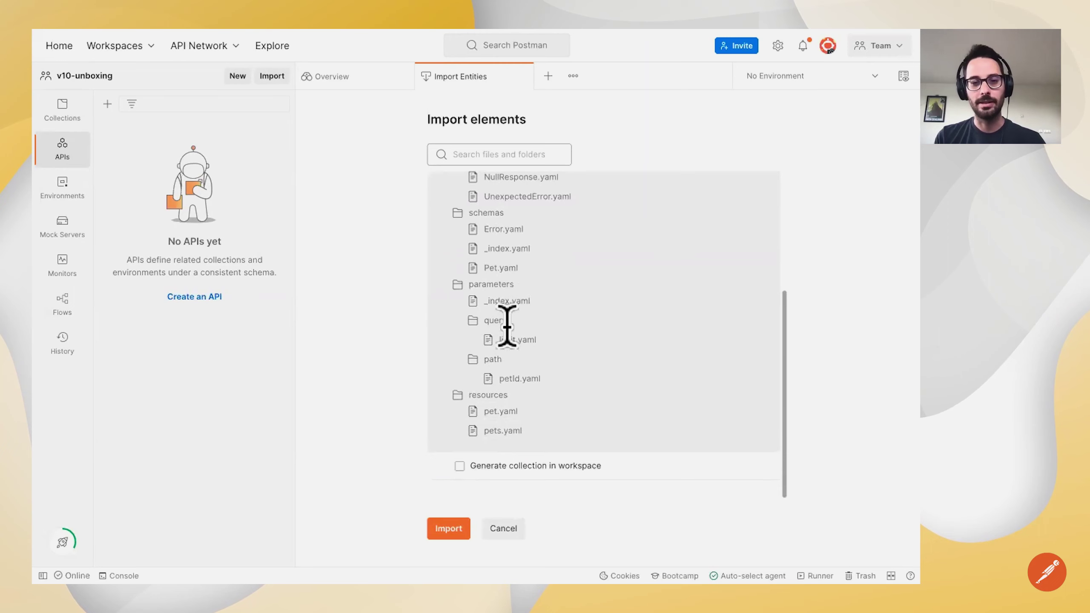
pyautogui.click(453, 511)
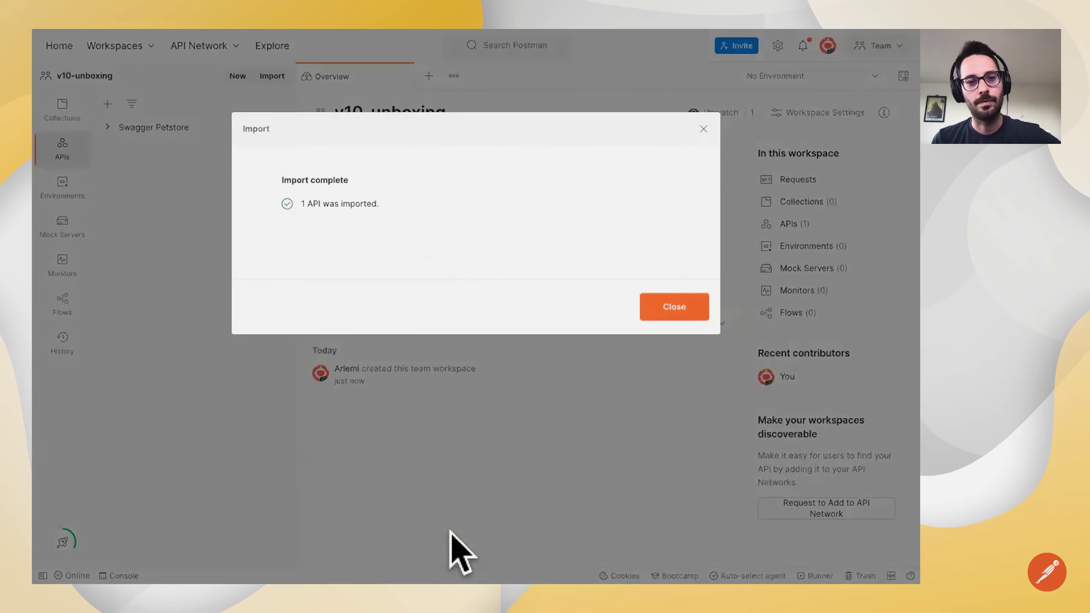
pyautogui.click(676, 307)
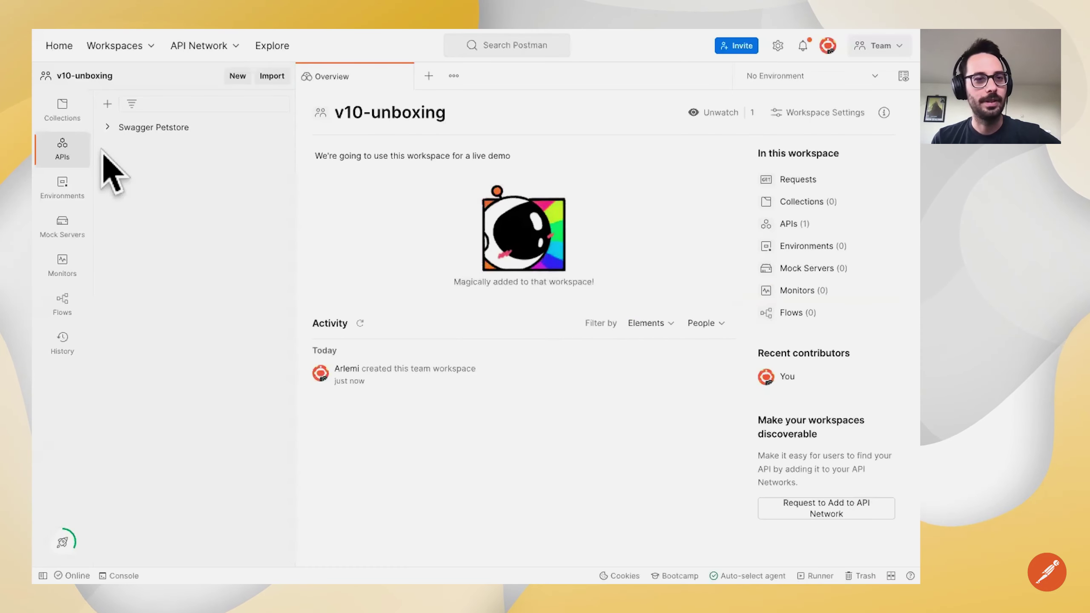
# - Examine the Swagger Petstore definition files, including the root openapi.yaml, and trace the GET operation of the /pets path to pets.yaml
pyautogui.click(108, 127)
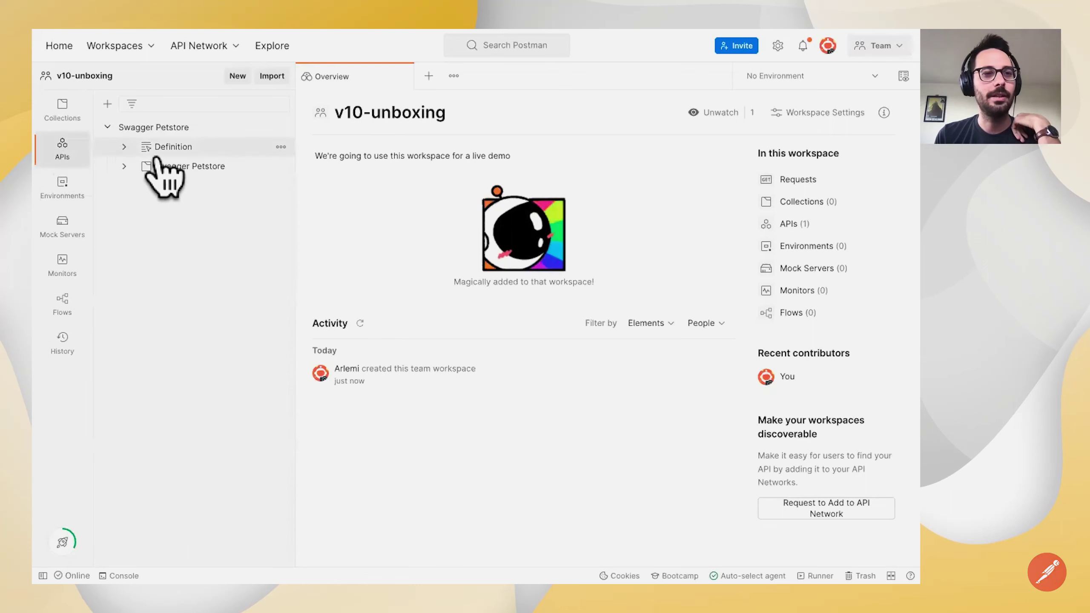
pyautogui.click(125, 148)
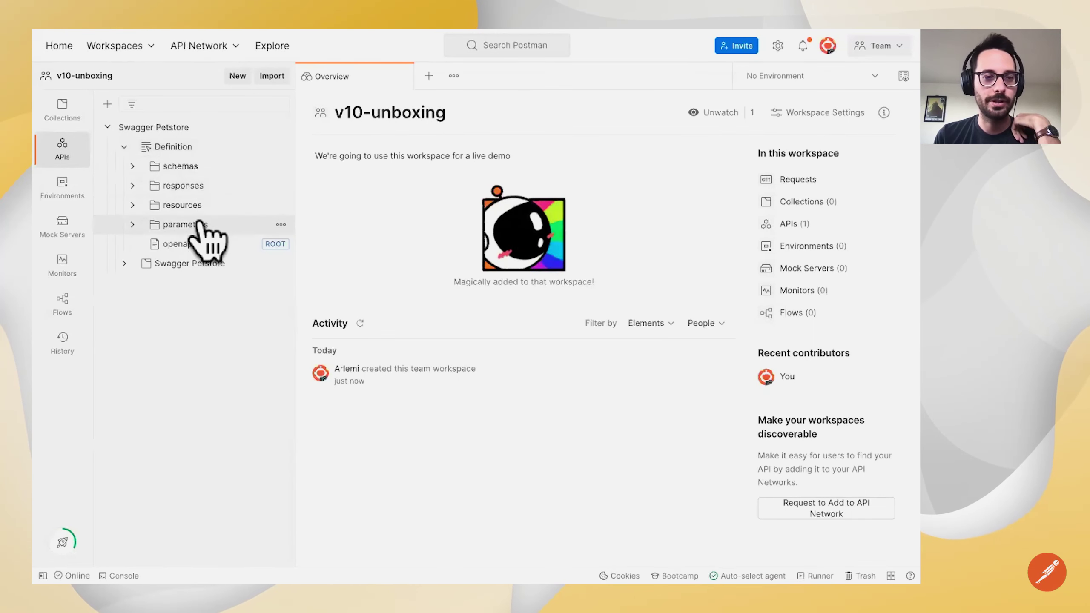
pyautogui.click(200, 247)
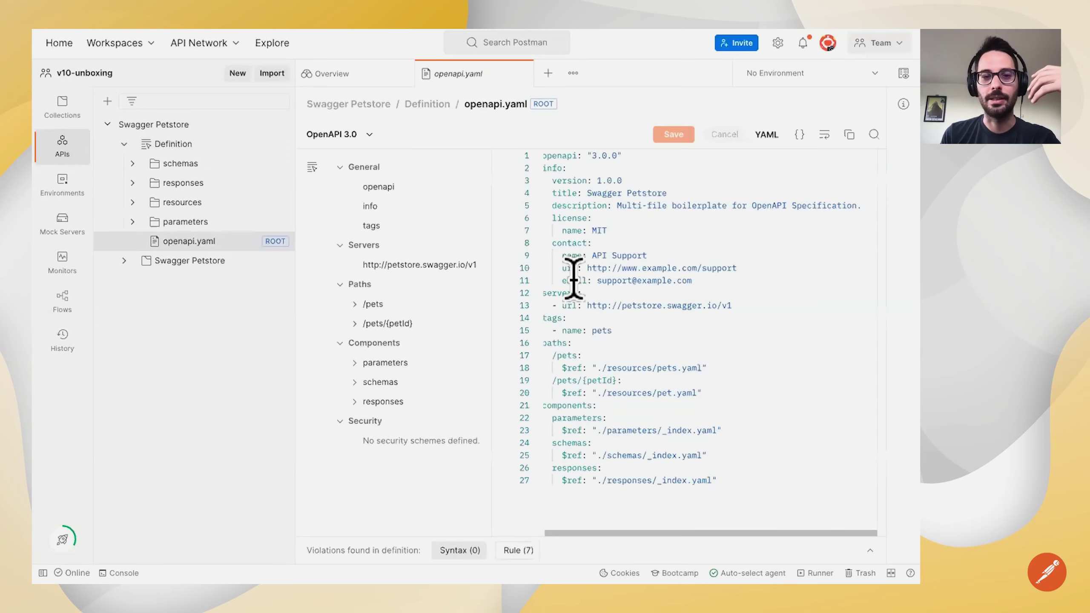
pyautogui.click(363, 306)
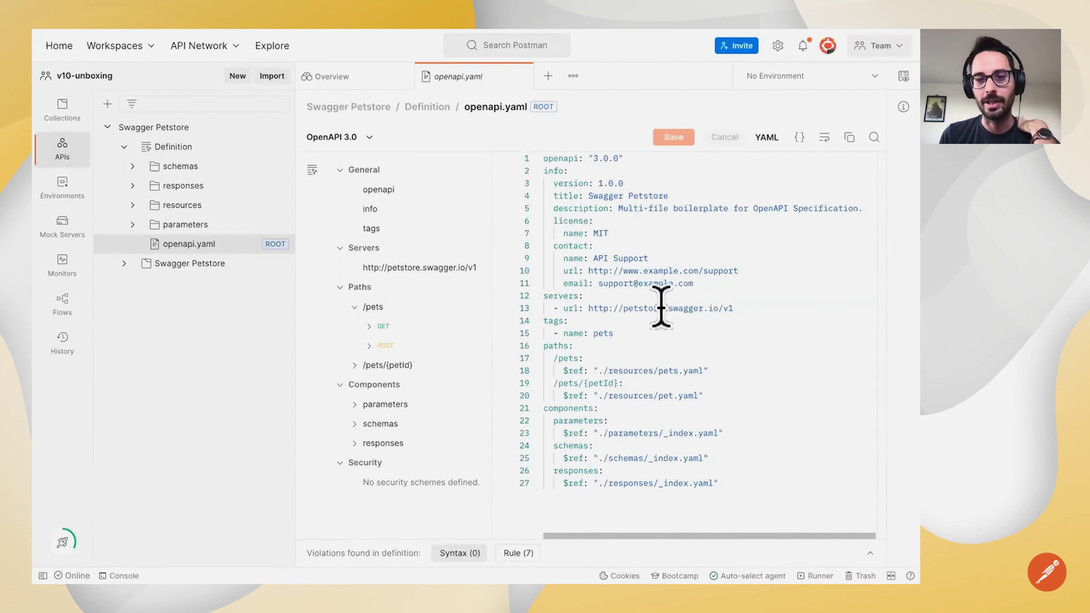
pyautogui.click(405, 331)
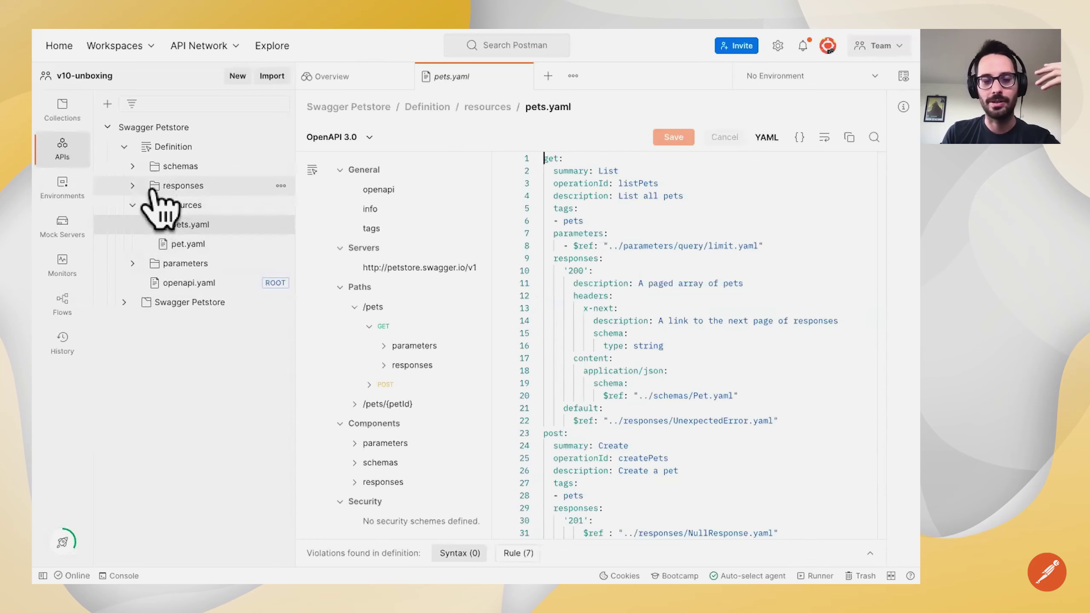
pyautogui.click(133, 206)
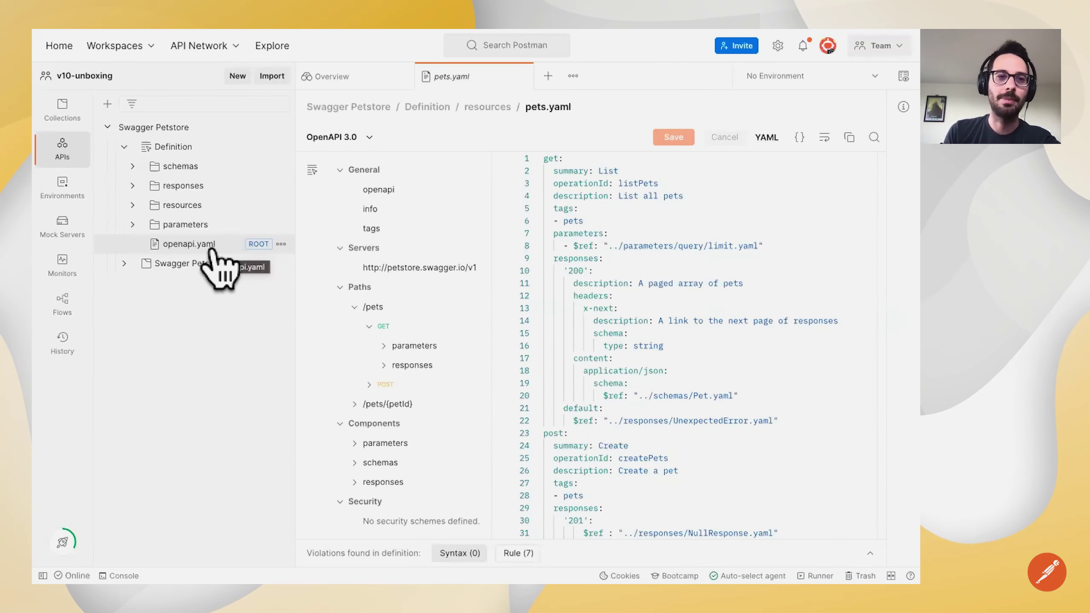
# - Start connecting the Swagger Petstore API to a GitHub repository and authorize the redirect to GitHub
pyautogui.click(173, 127)
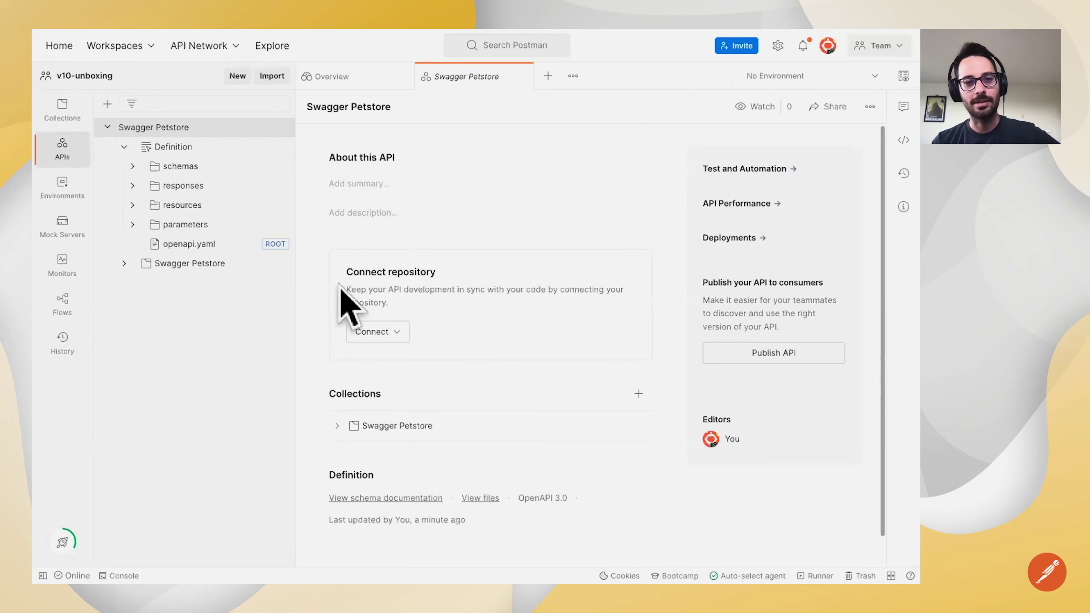
pyautogui.click(372, 333)
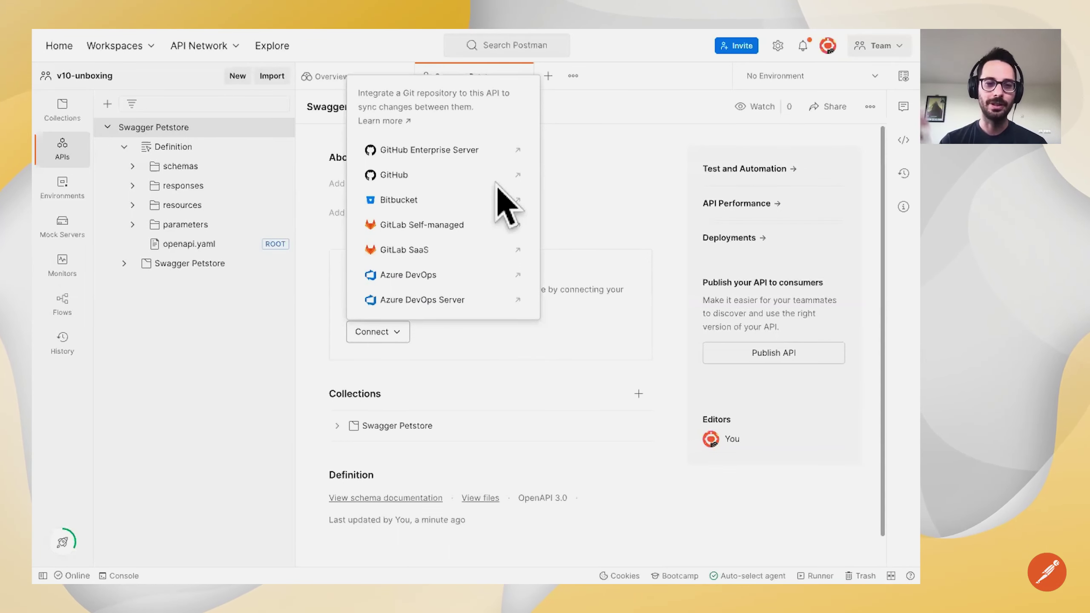
pyautogui.click(474, 175)
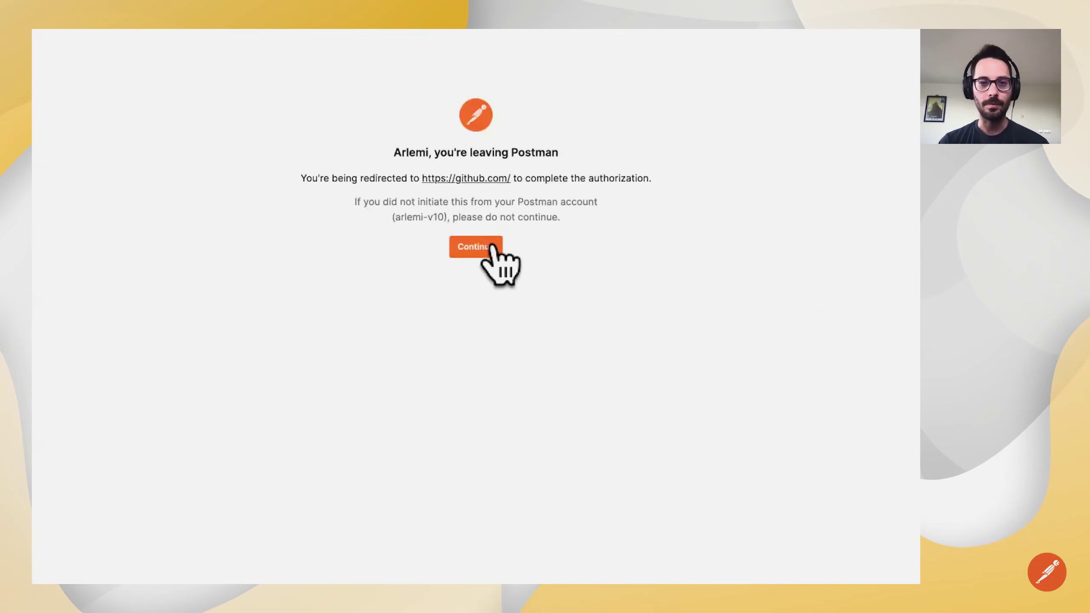
pyautogui.click(494, 248)
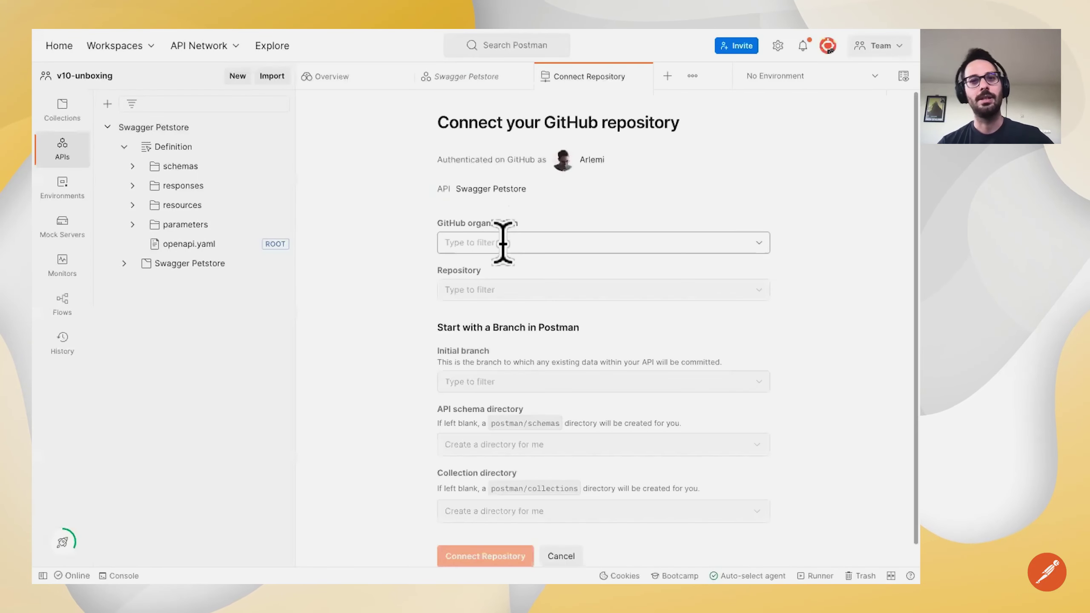
# - Select the personal GitHub account as the organization and v10-unboxing as the repository for the connection
pyautogui.click(527, 247)
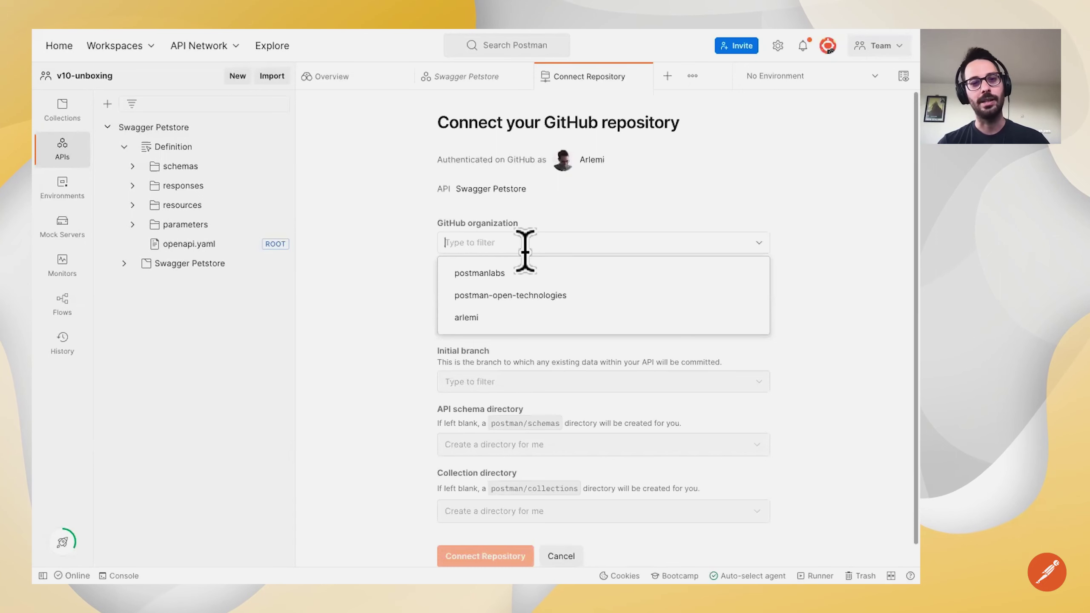
pyautogui.click(522, 317)
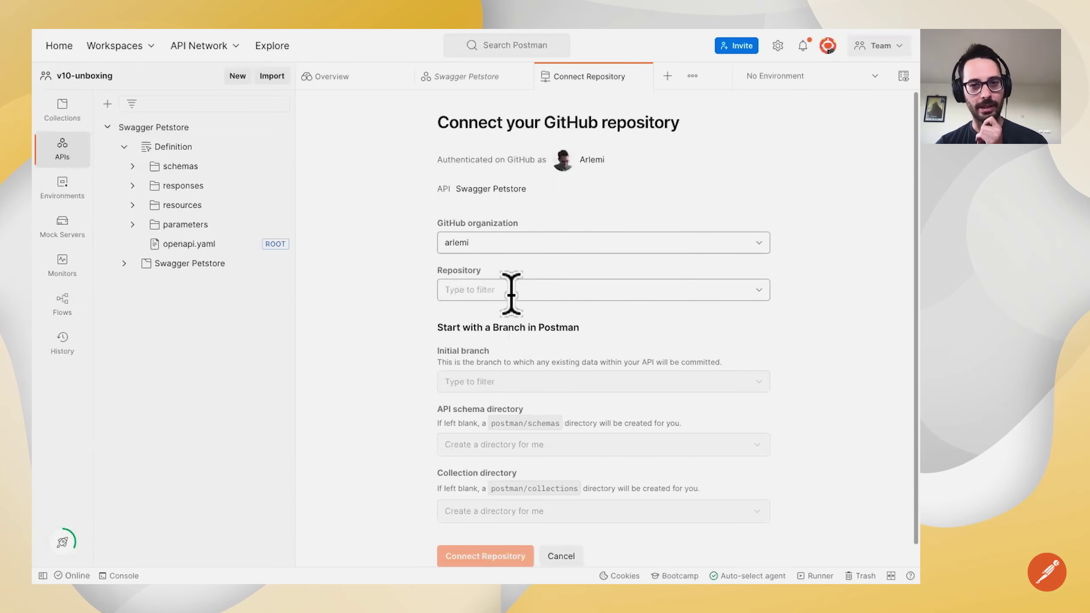
pyautogui.click(511, 295)
pyautogui.write('v10')
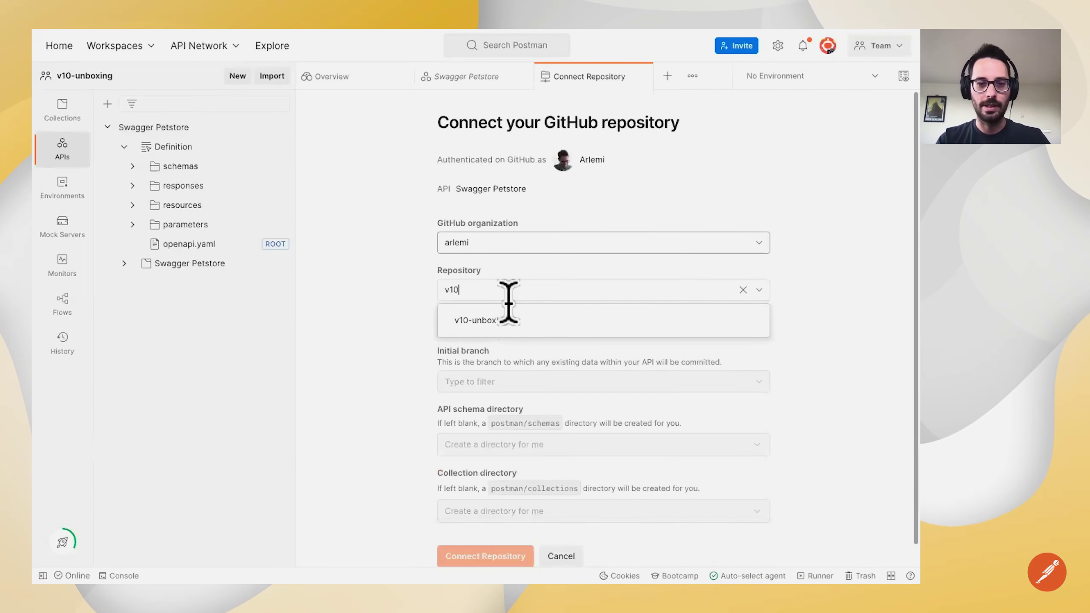
pyautogui.click(485, 318)
pyautogui.scroll(-1, 401, 309)
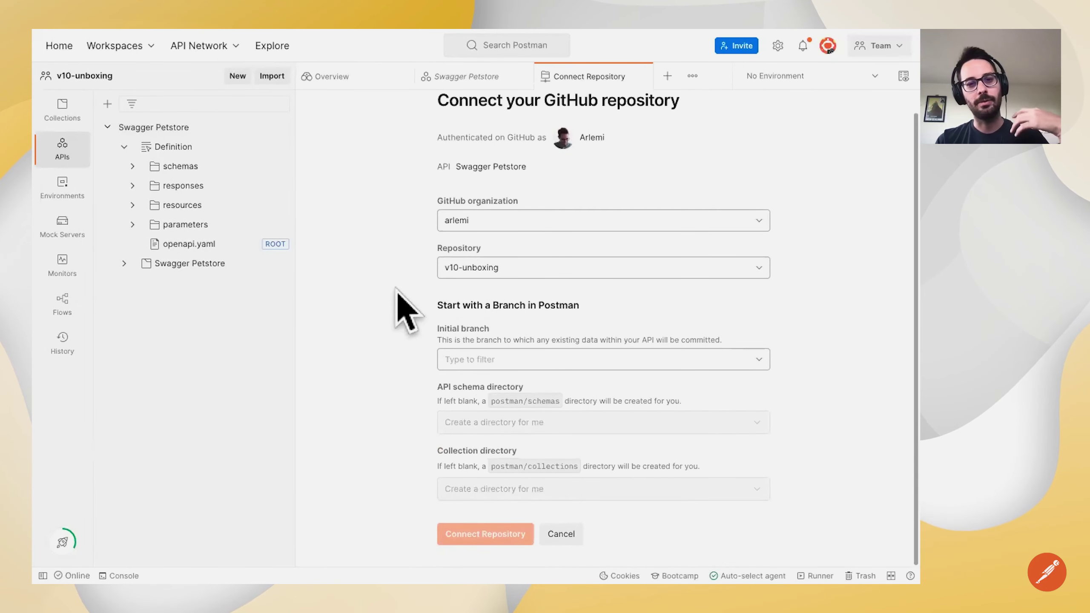
# - Set main as the initial branch, keep automatic creation of the schema and collection directories, and connect the repository
pyautogui.click(499, 363)
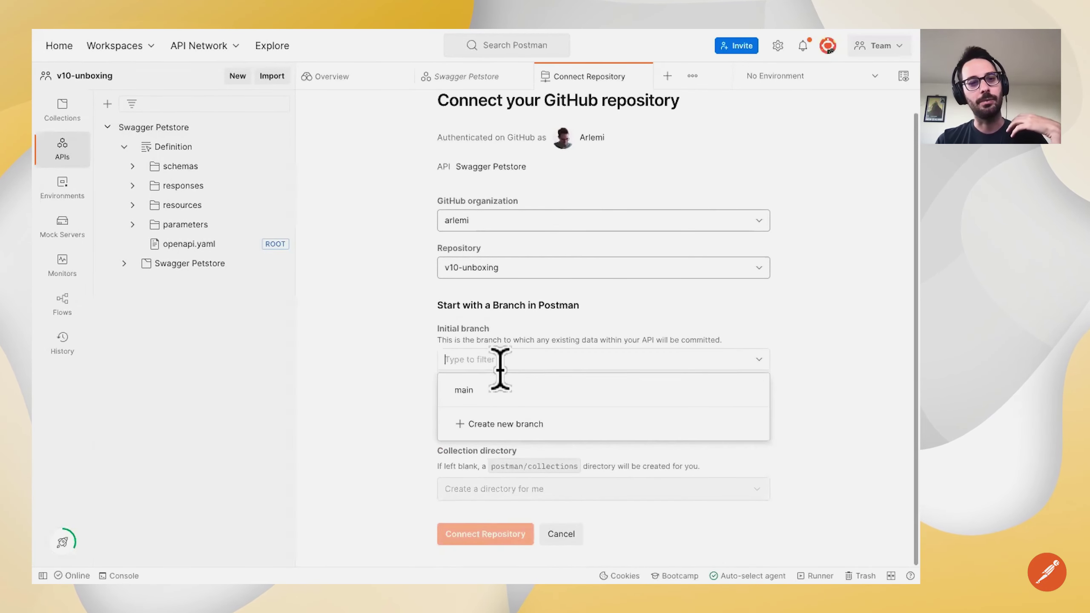
pyautogui.click(510, 390)
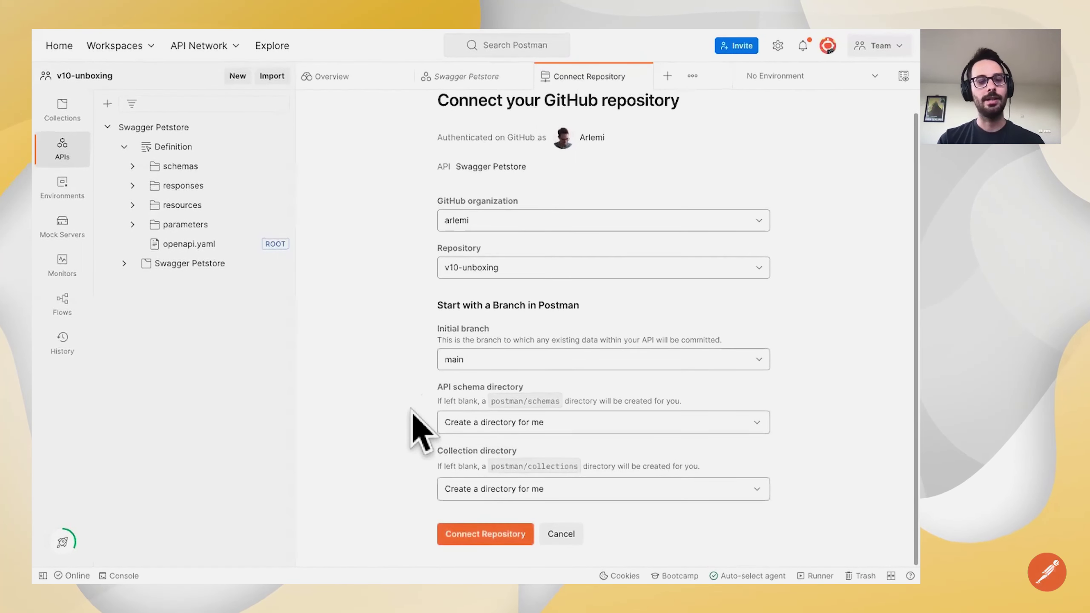
pyautogui.click(455, 423)
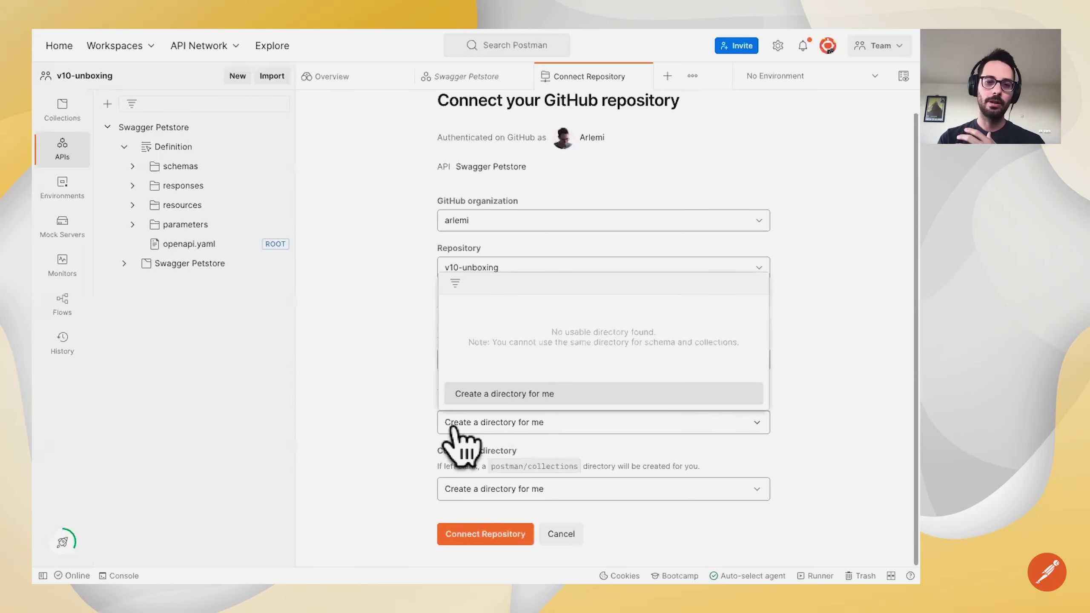
pyautogui.click(337, 404)
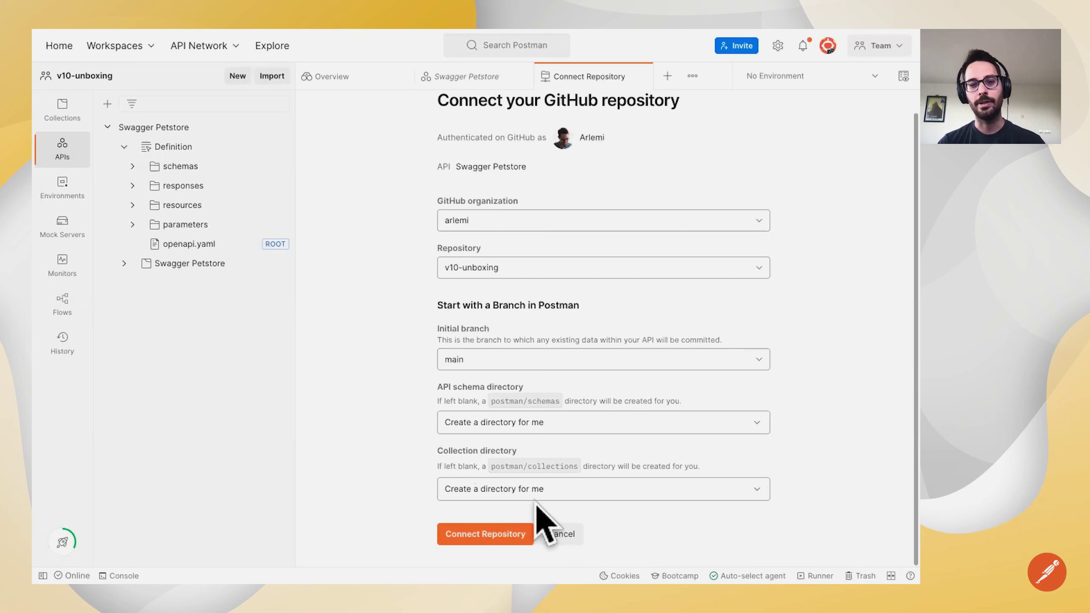
pyautogui.click(500, 534)
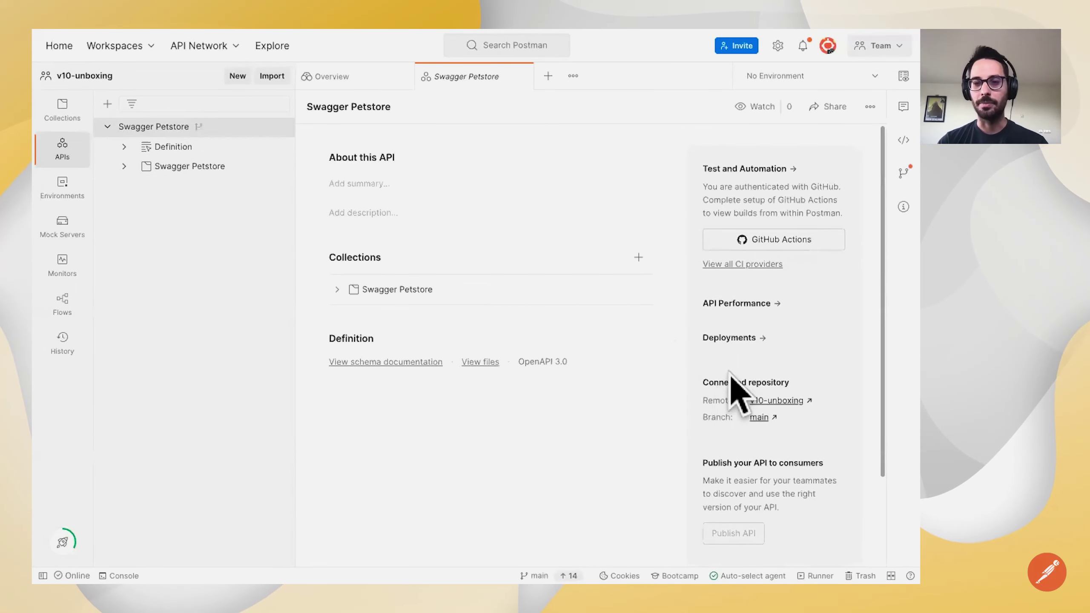
# - Check the connected v10-unboxing repository on GitHub, and commit and push the Postman changes with the message "added api definition"
pyautogui.click(785, 400)
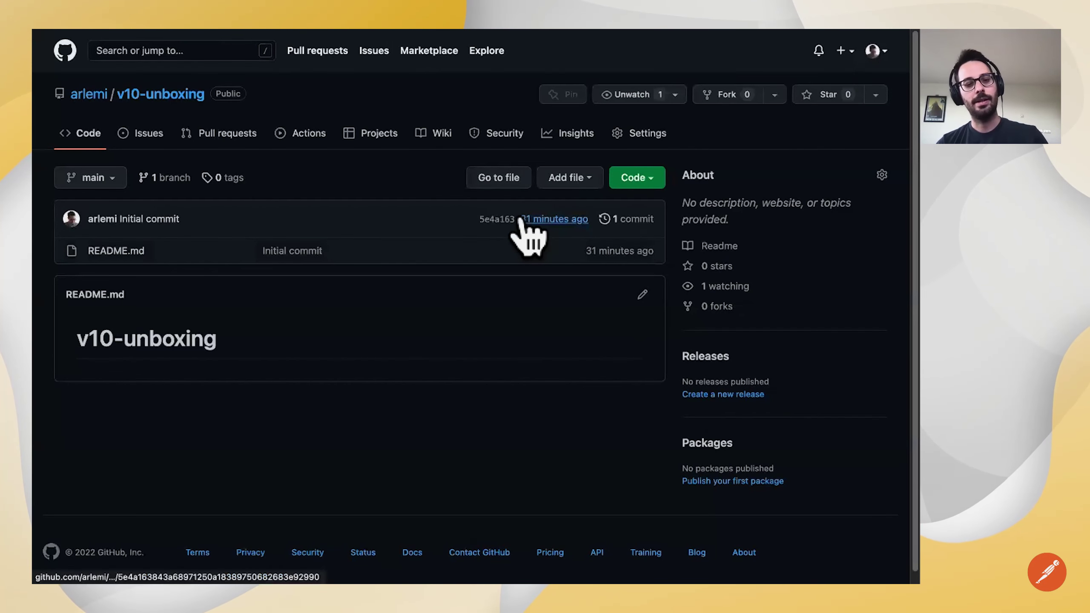
pyautogui.press('super+Tab')
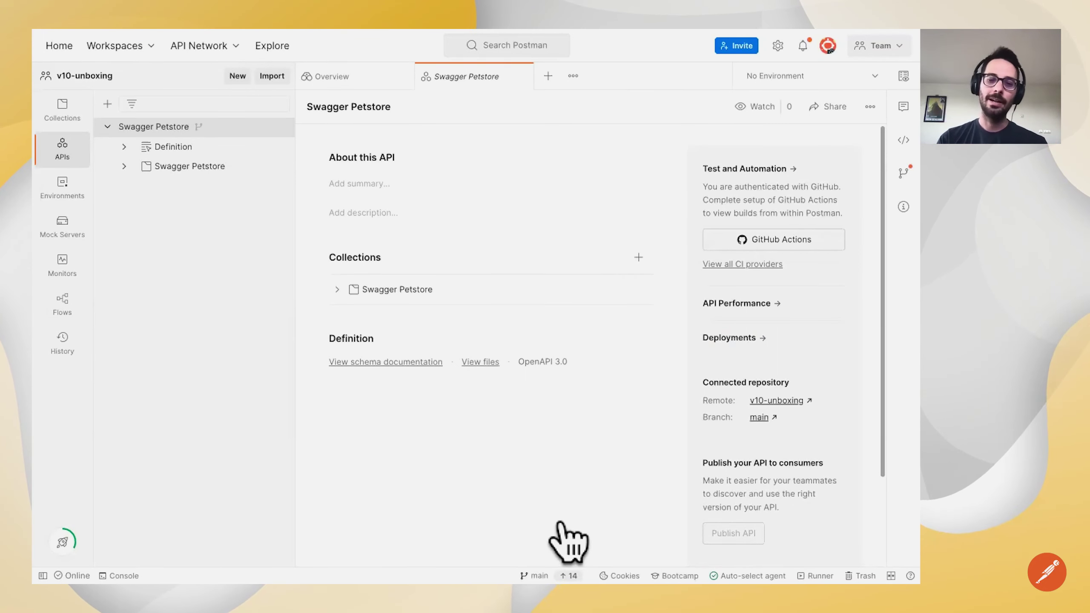
pyautogui.click(534, 576)
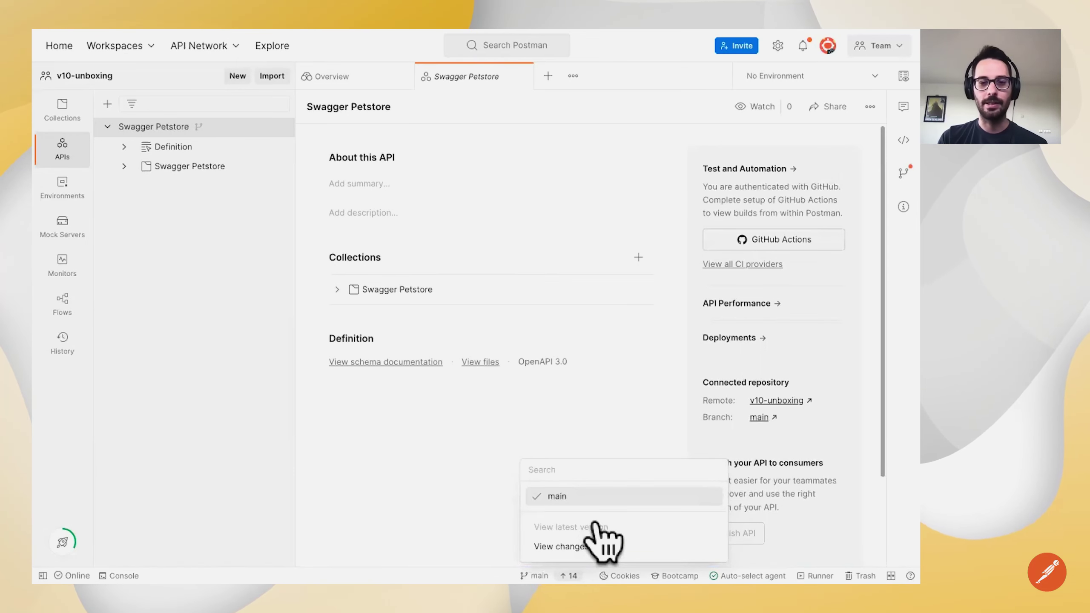
pyautogui.click(600, 544)
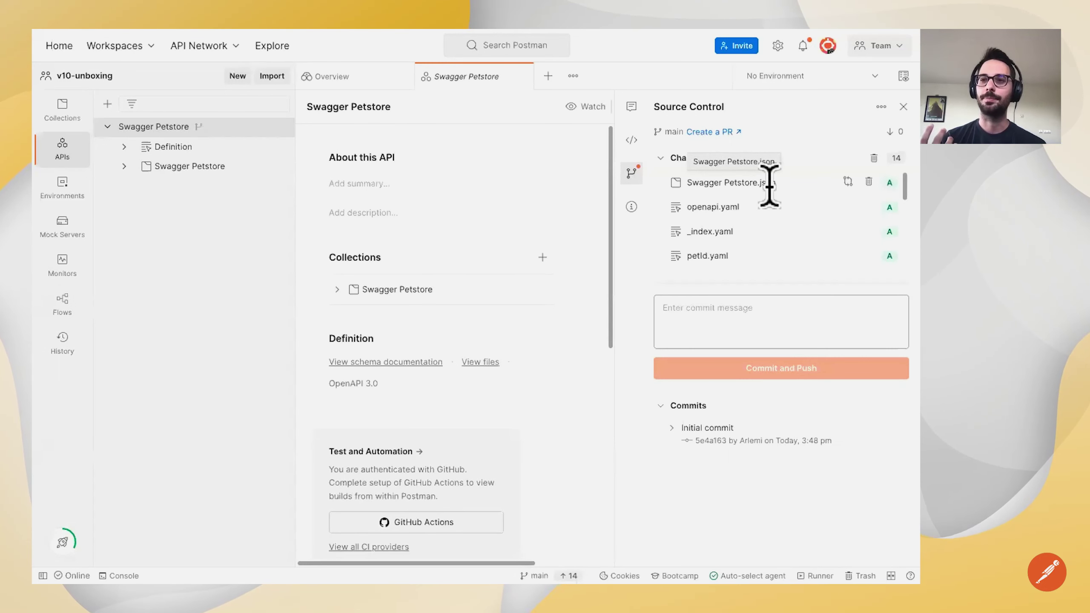
pyautogui.click(783, 296)
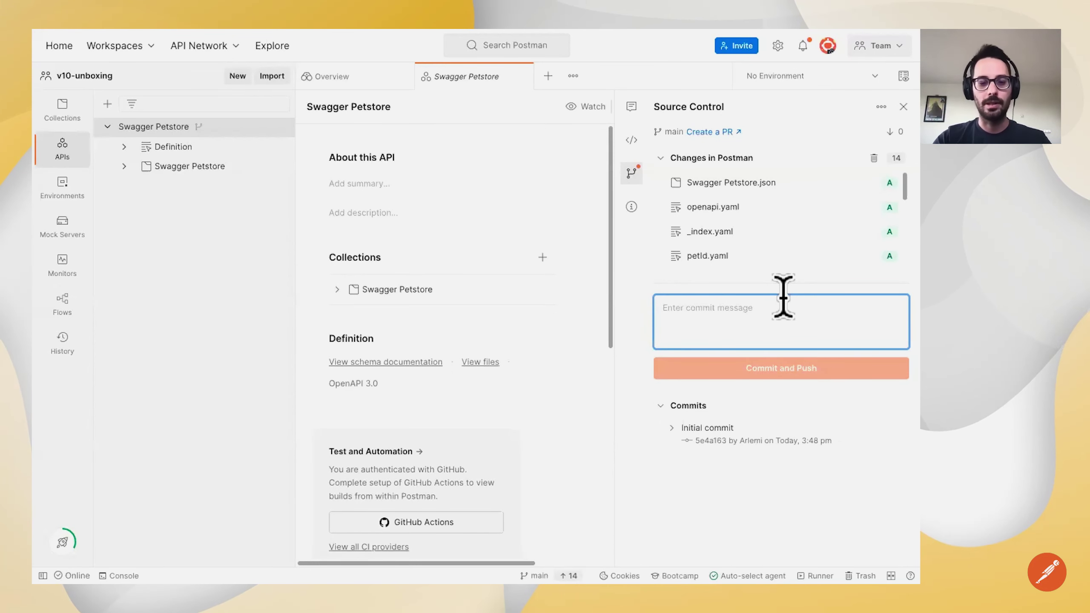
pyautogui.write('added api definition')
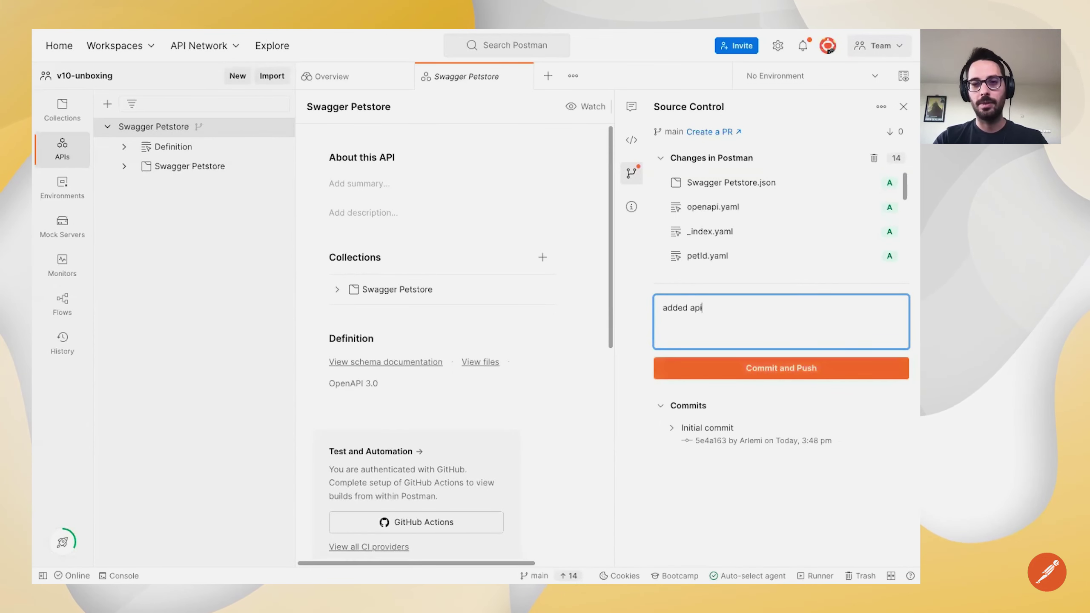
pyautogui.click(791, 374)
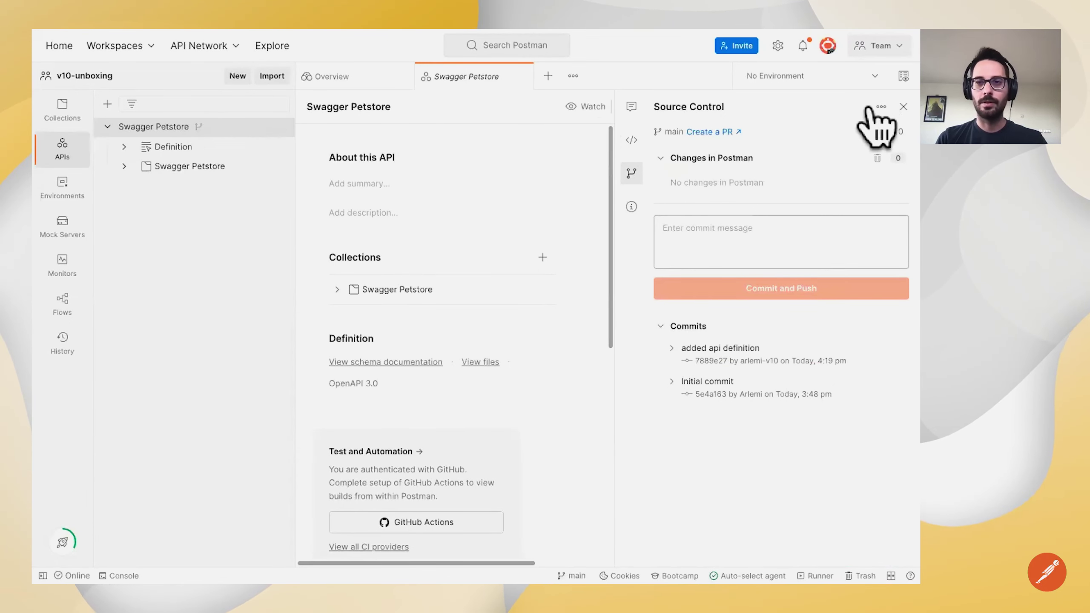
# - Inspect the pushed commit and the contents of the postman folder in the v10-unboxing repository on GitHub, and return to Postman
pyautogui.click(904, 107)
pyautogui.click(788, 400)
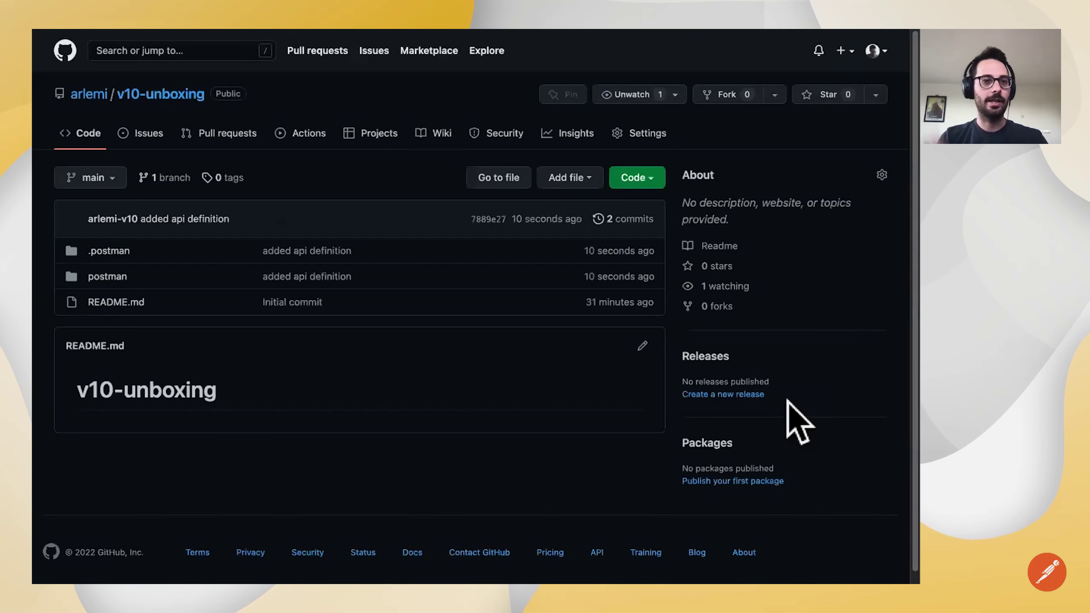
pyautogui.click(107, 278)
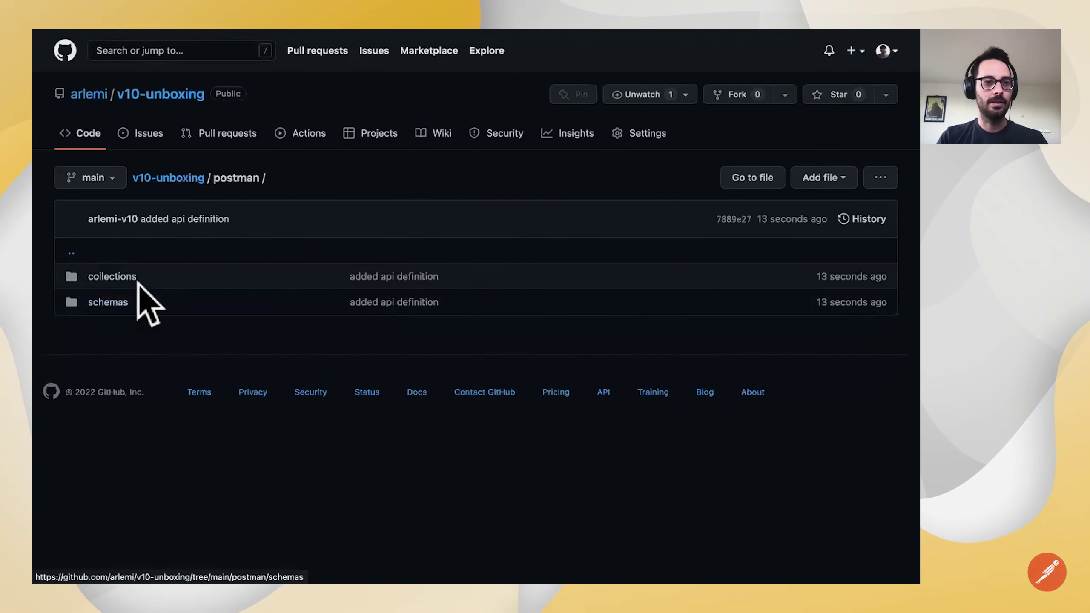
pyautogui.hscroll(-5, 306, 279)
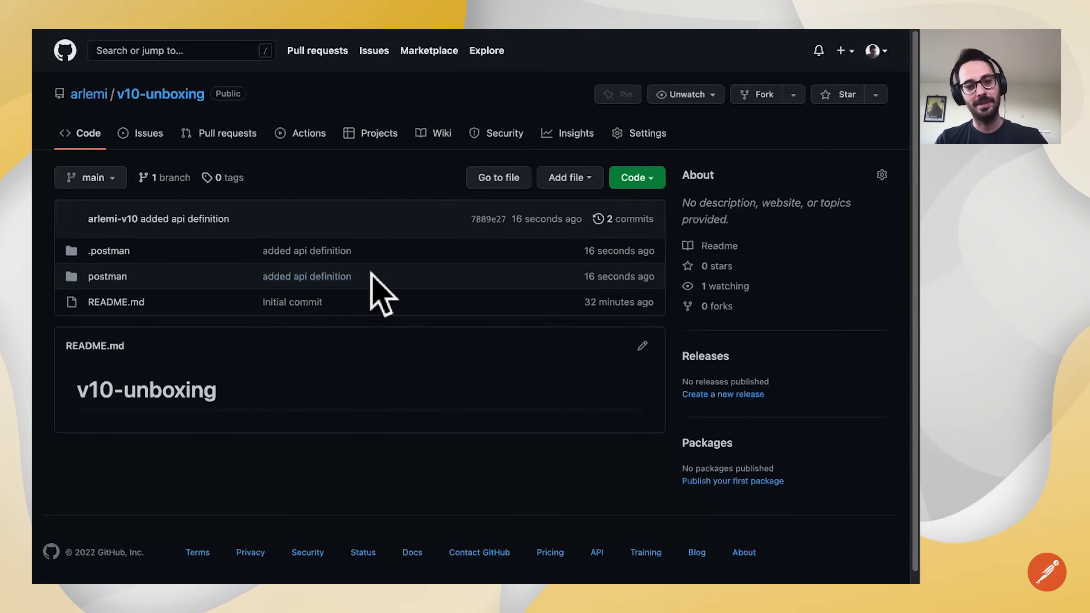
pyautogui.press('super+Tab')
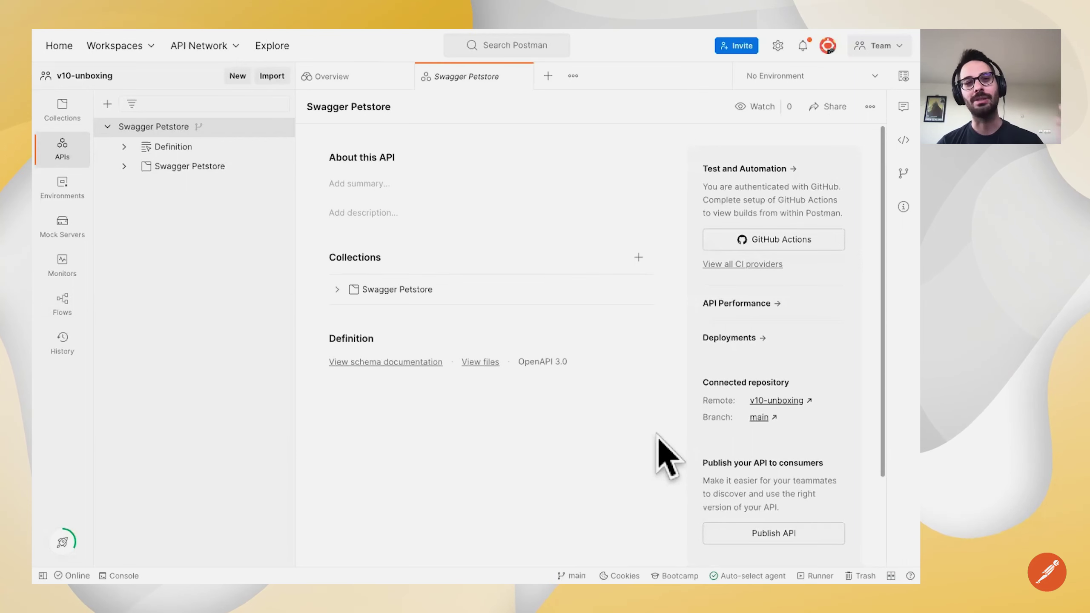
# - Examine the Swagger Petstore API's branch list, Definition documentation, schemas folder and available API actions
pyautogui.click(570, 575)
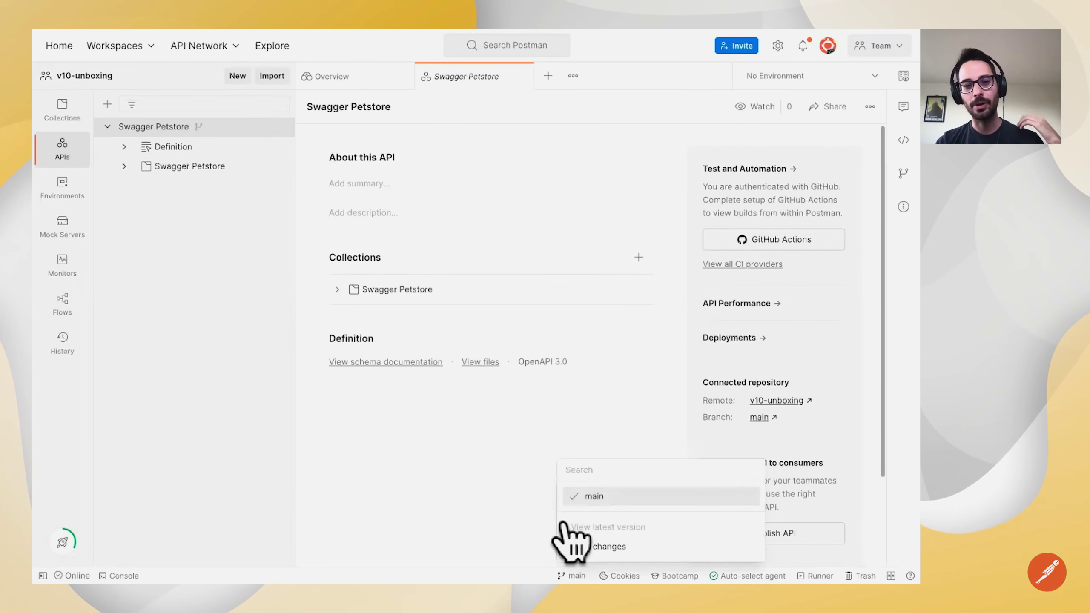
pyautogui.click(537, 532)
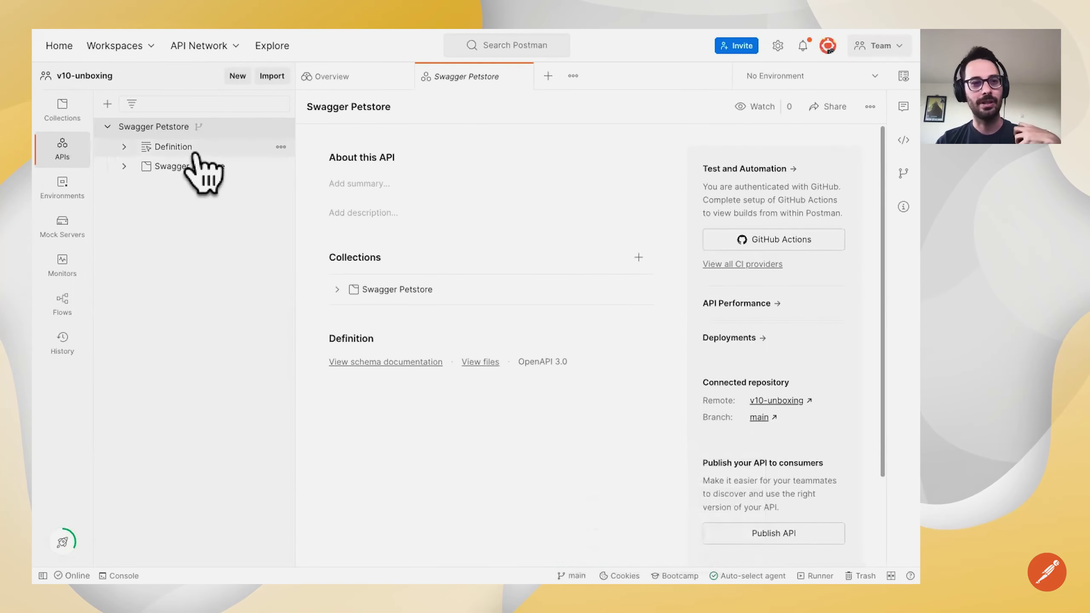
pyautogui.scroll(-5, 686, 328)
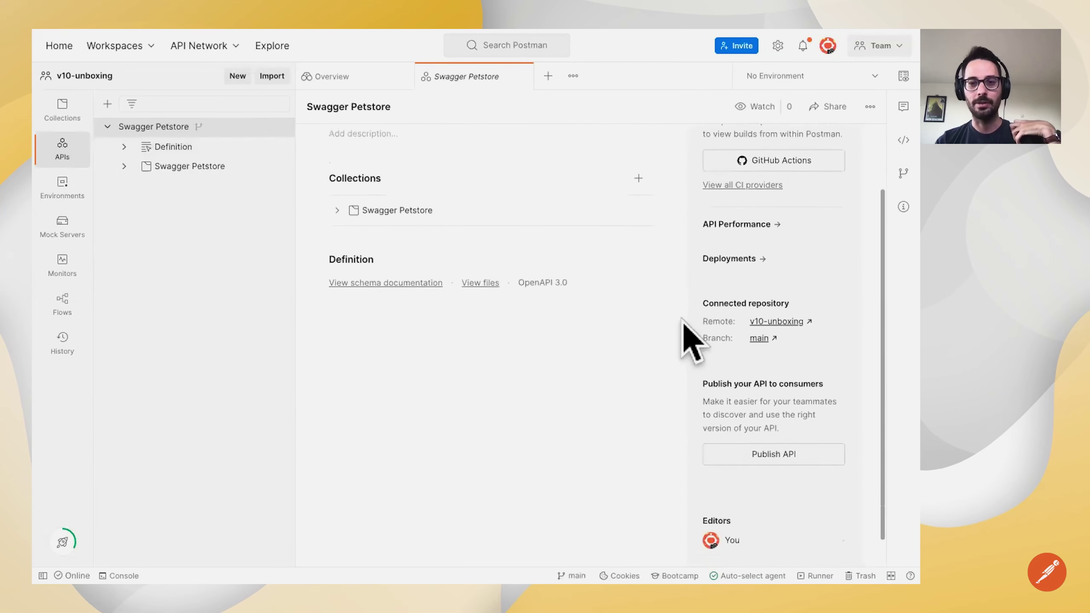
pyautogui.click(161, 148)
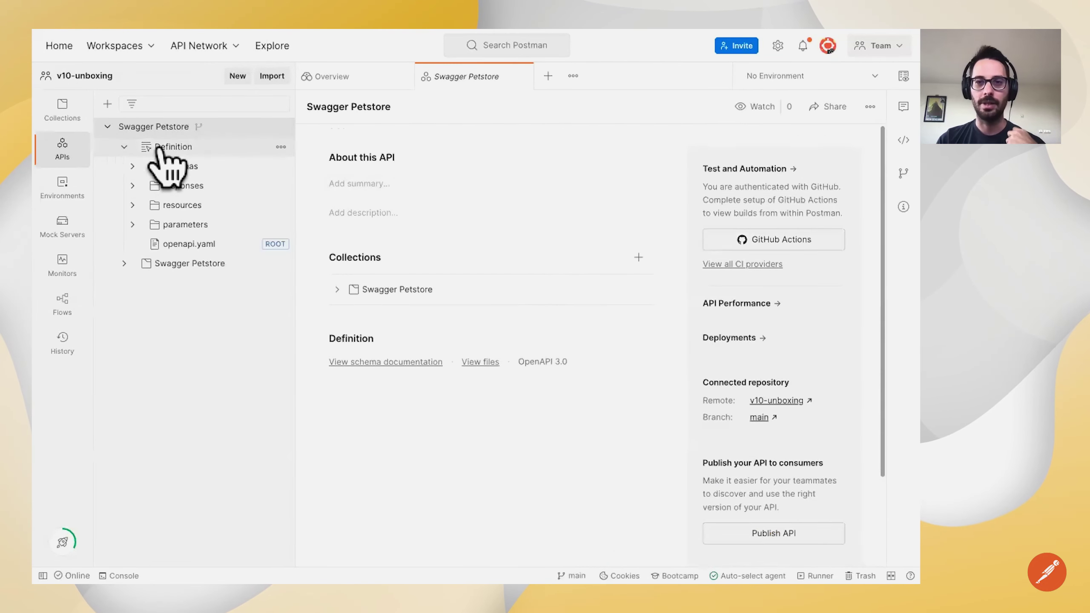
pyautogui.click(180, 167)
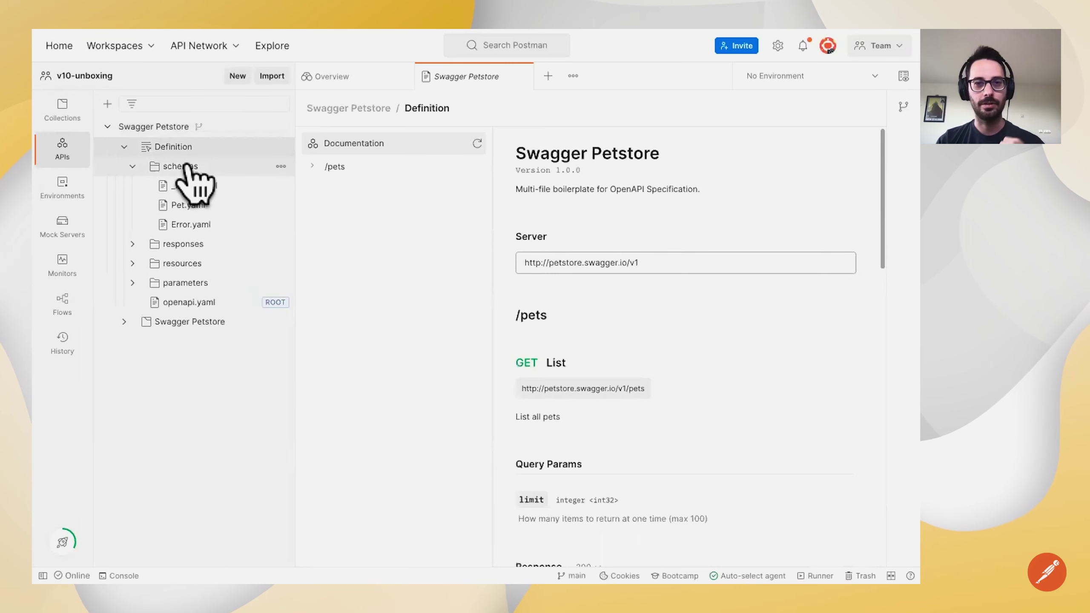
pyautogui.click(154, 127)
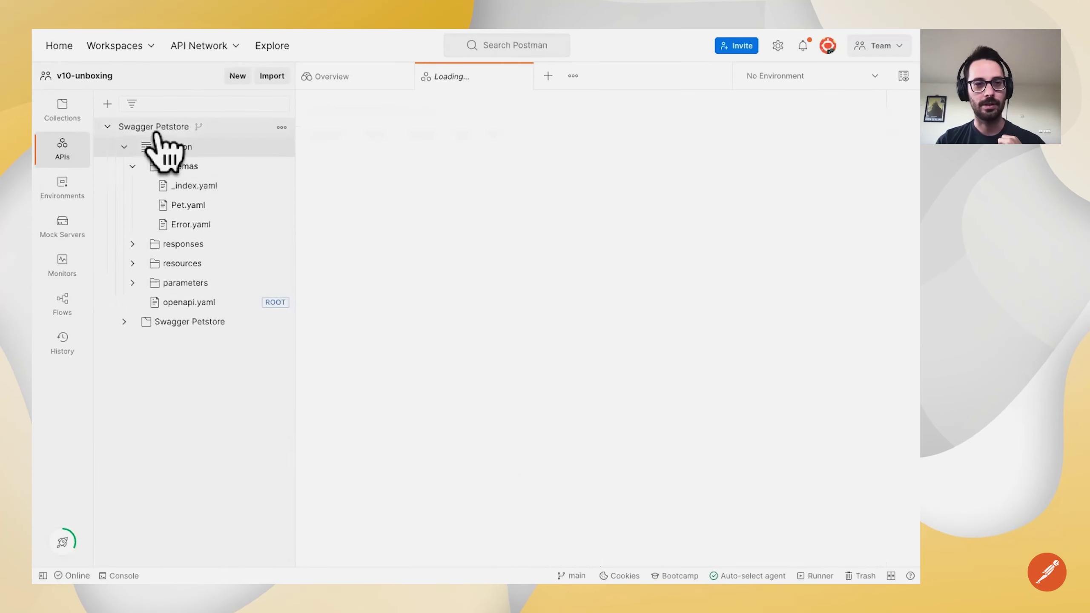
pyautogui.click(281, 127)
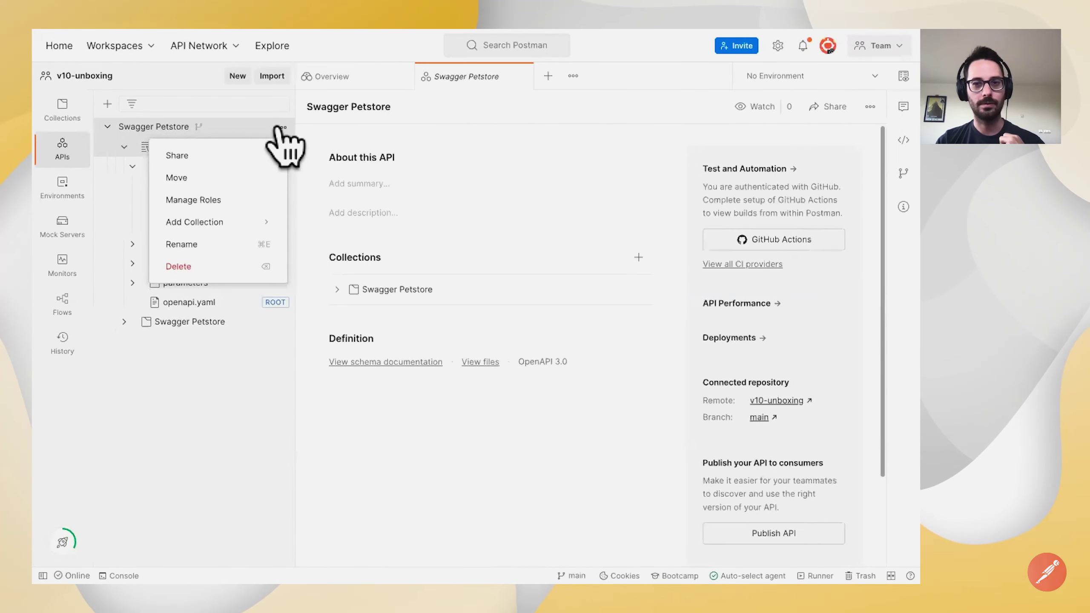
pyautogui.click(279, 128)
pyautogui.scroll(-1, 578, 232)
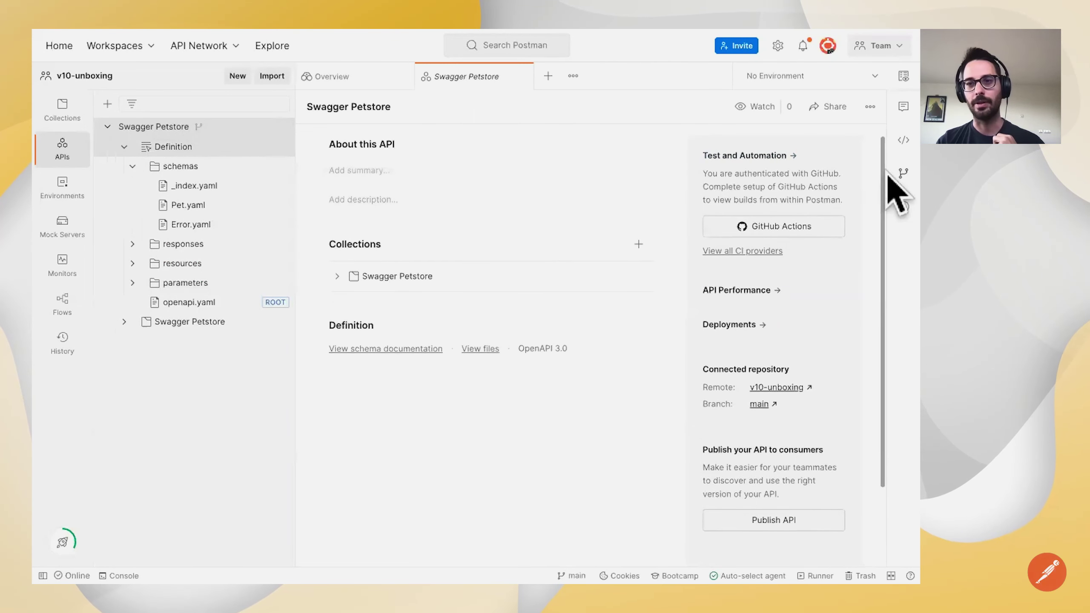
# - Review the API's source control view and branch options, and expand the files of the Initial commit
pyautogui.click(903, 173)
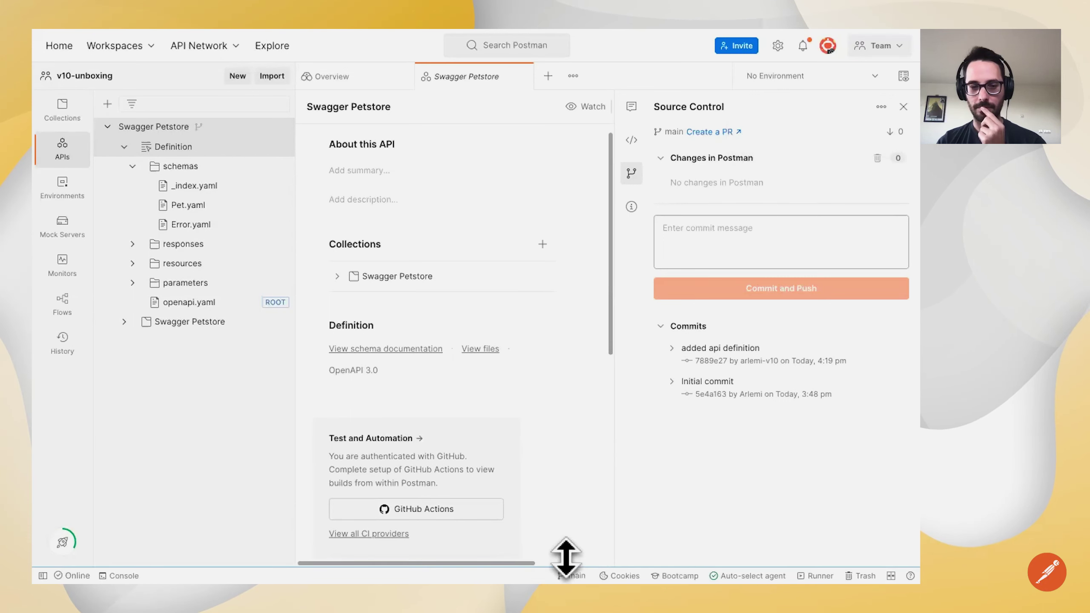
pyautogui.click(571, 575)
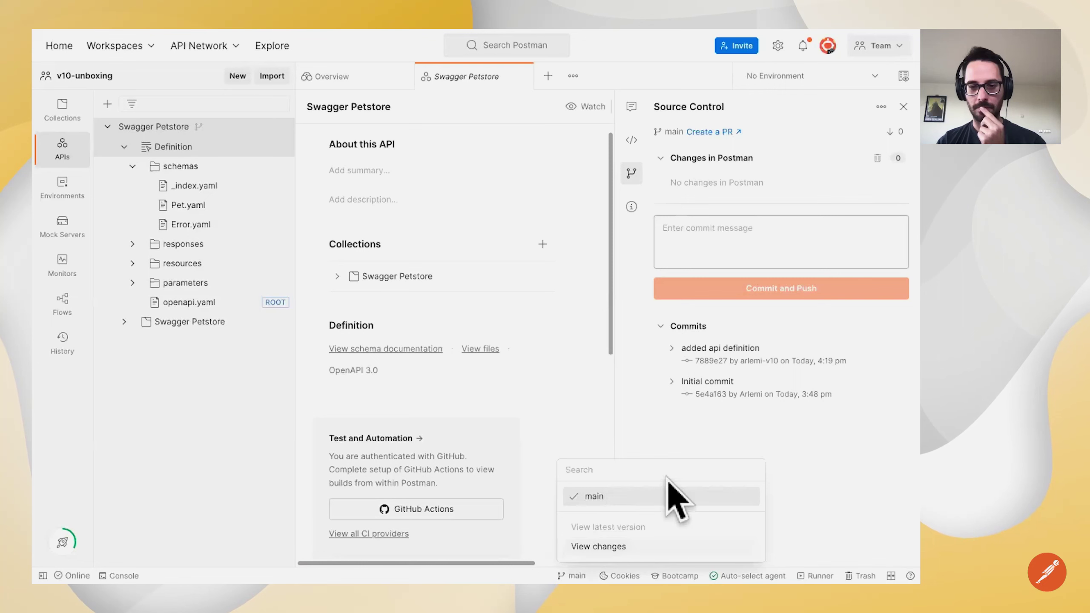
pyautogui.click(699, 389)
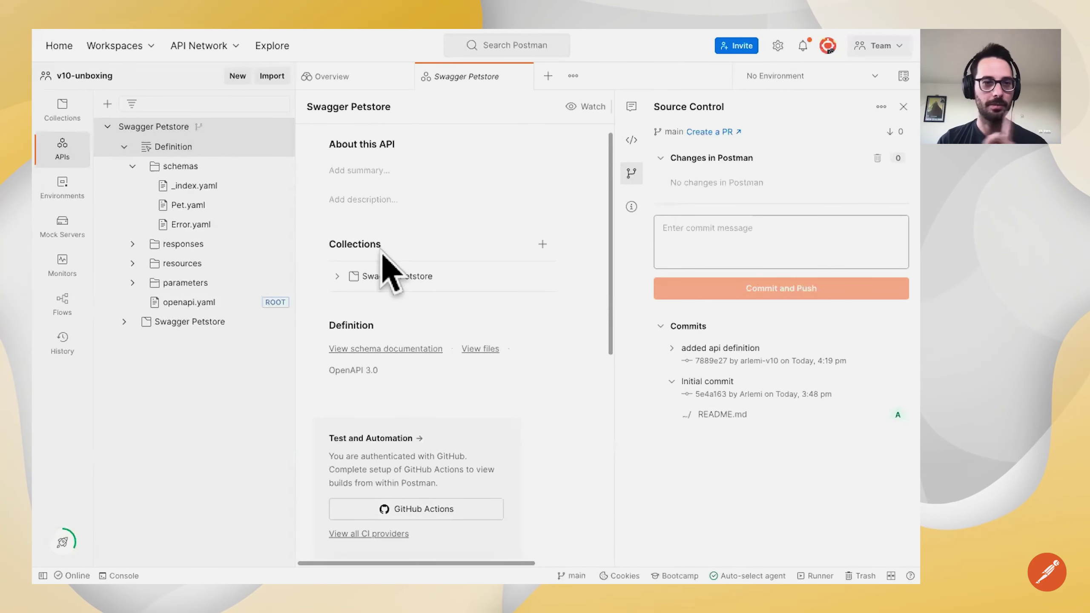
# - Examine the connected Swagger Petstore API's Definition documentation, its overview and the root openapi.yaml file with its OpenAPI version setting
pyautogui.click(185, 150)
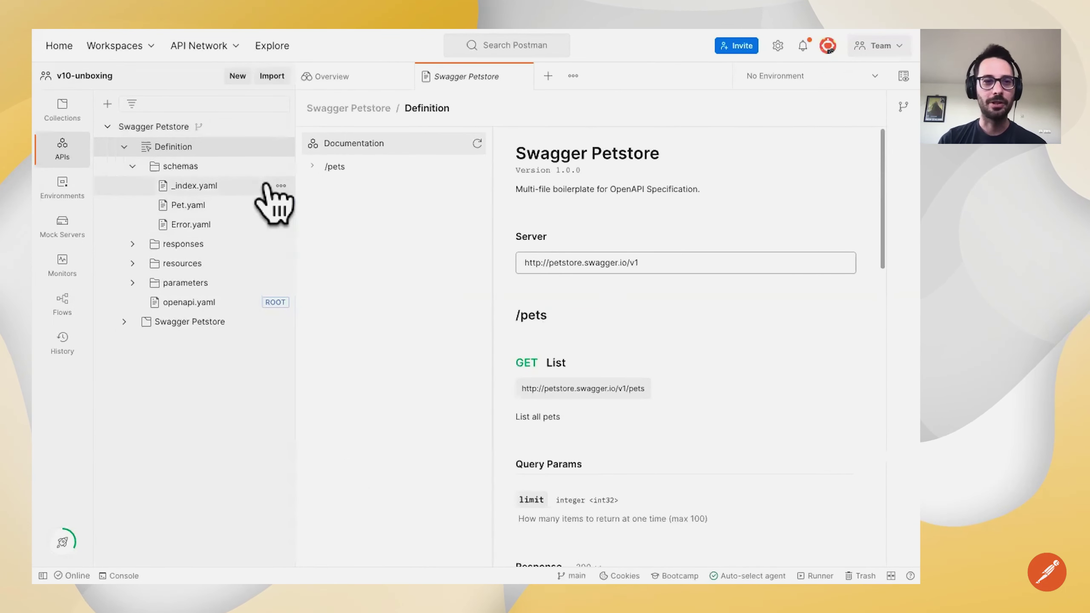
pyautogui.click(154, 167)
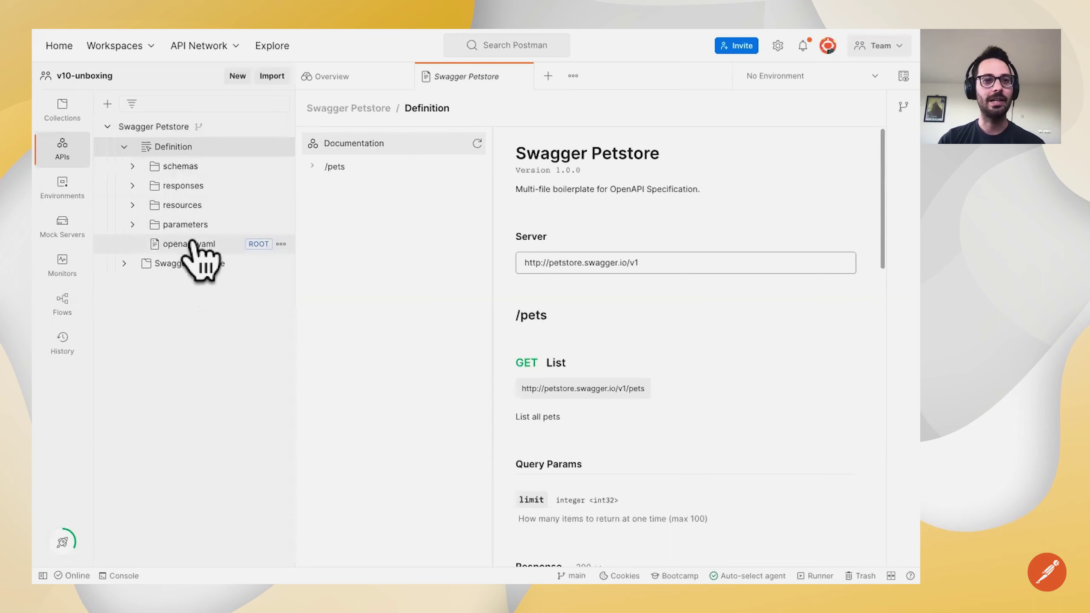
pyautogui.click(191, 243)
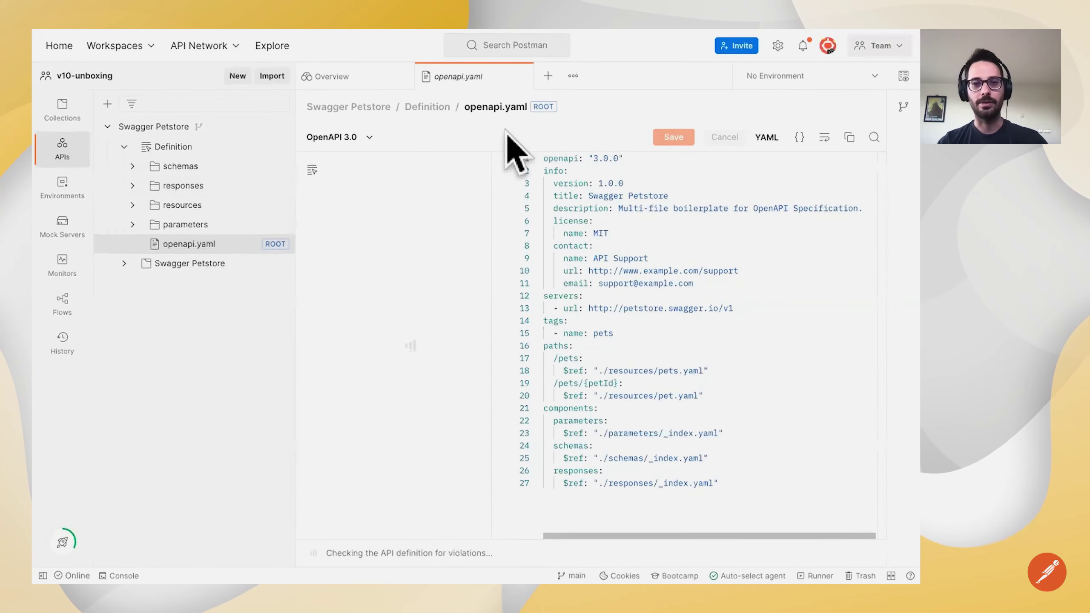
pyautogui.click(522, 76)
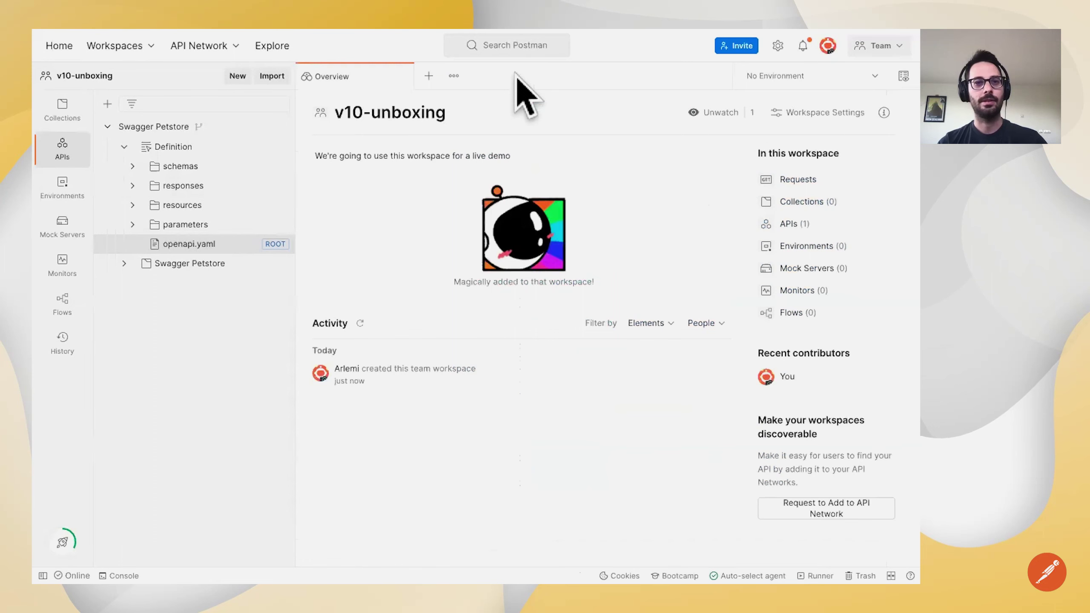
pyautogui.click(188, 126)
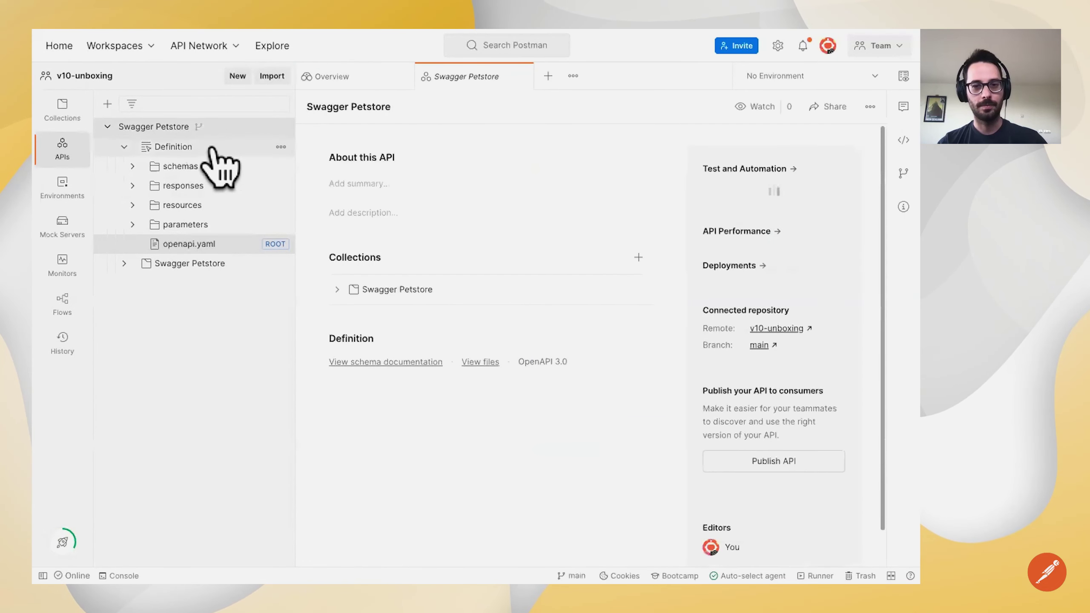
pyautogui.click(211, 148)
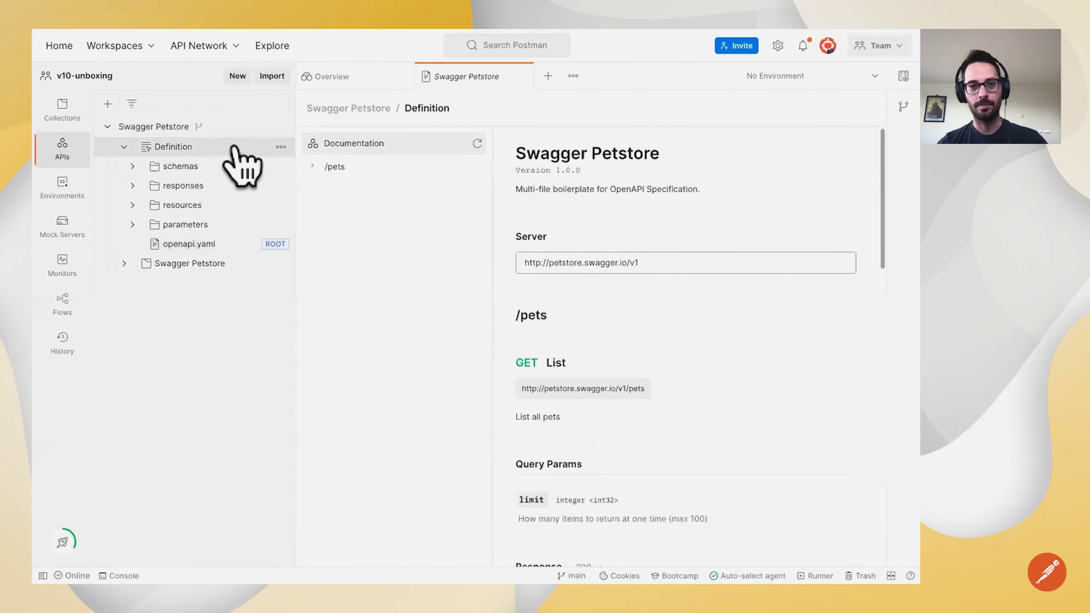
pyautogui.click(193, 244)
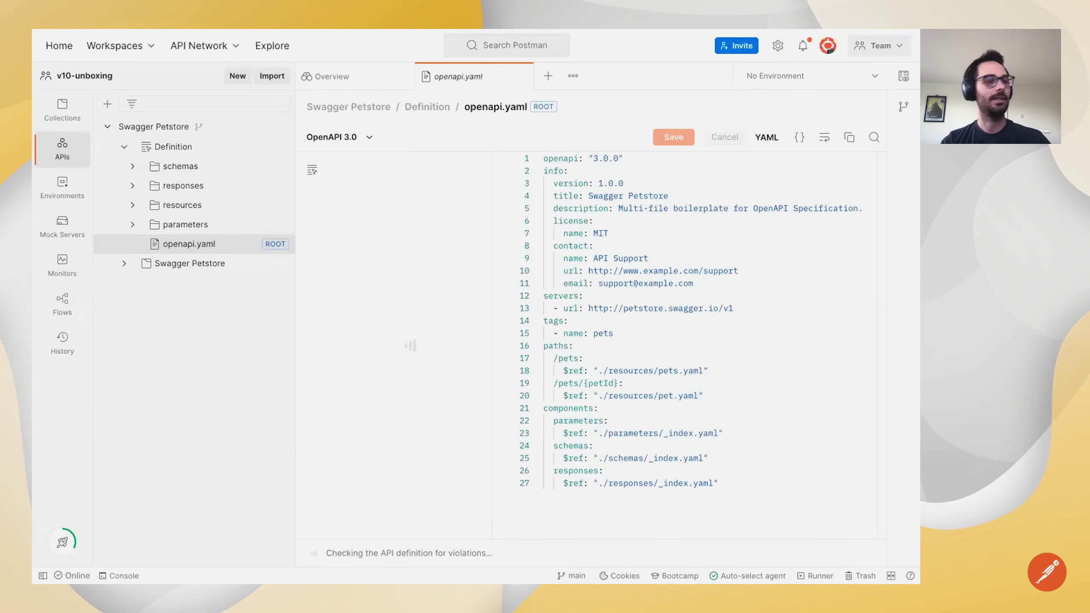
pyautogui.click(353, 138)
pyautogui.click(359, 140)
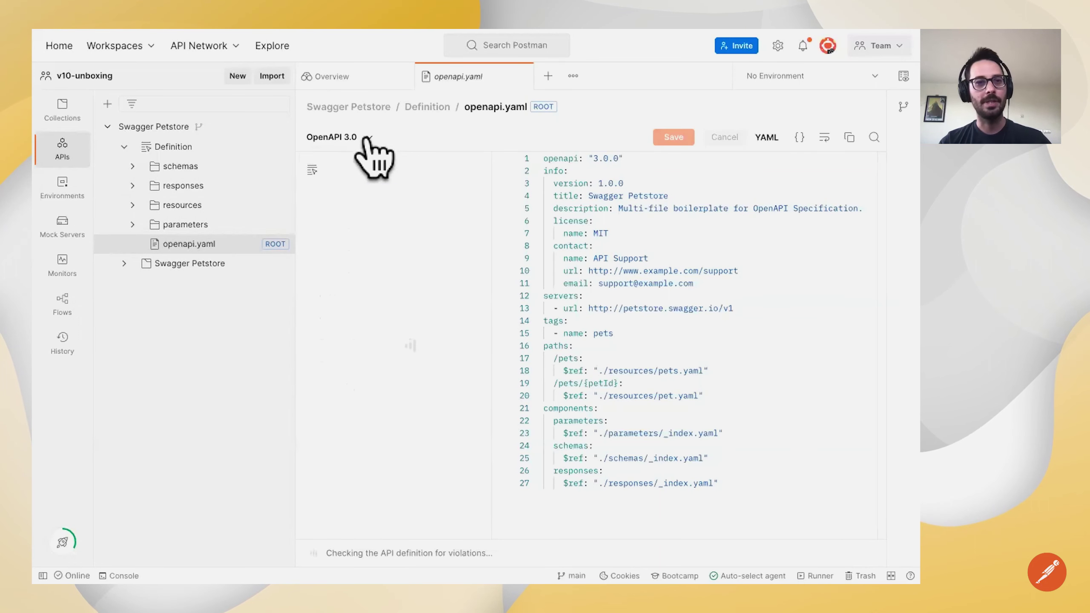
# - Collapse the connected Swagger Petstore API and import the local Definition folder as a second API
pyautogui.click(198, 131)
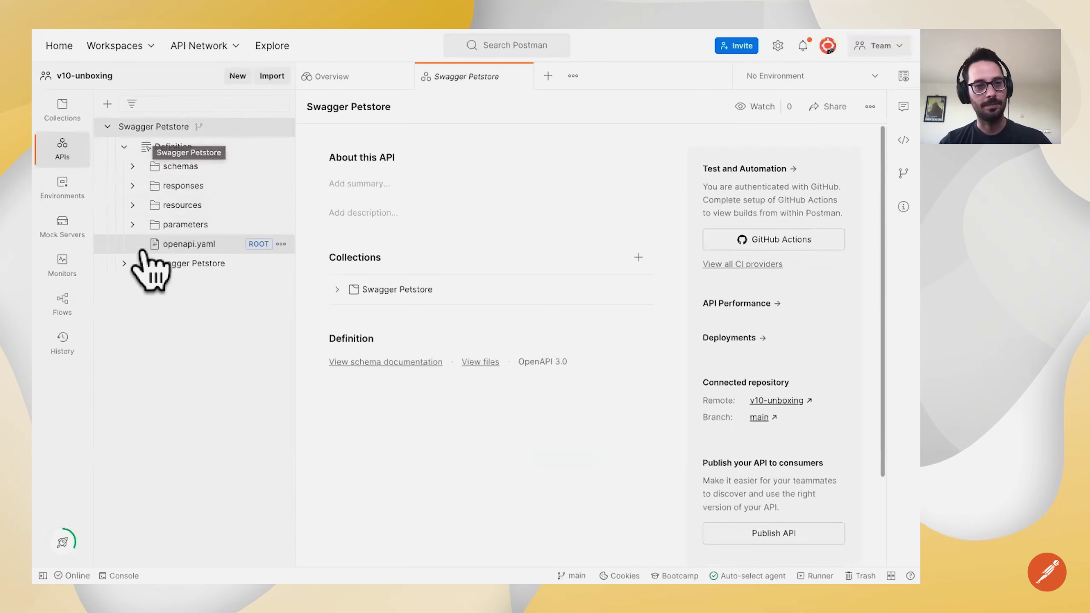
pyautogui.click(107, 127)
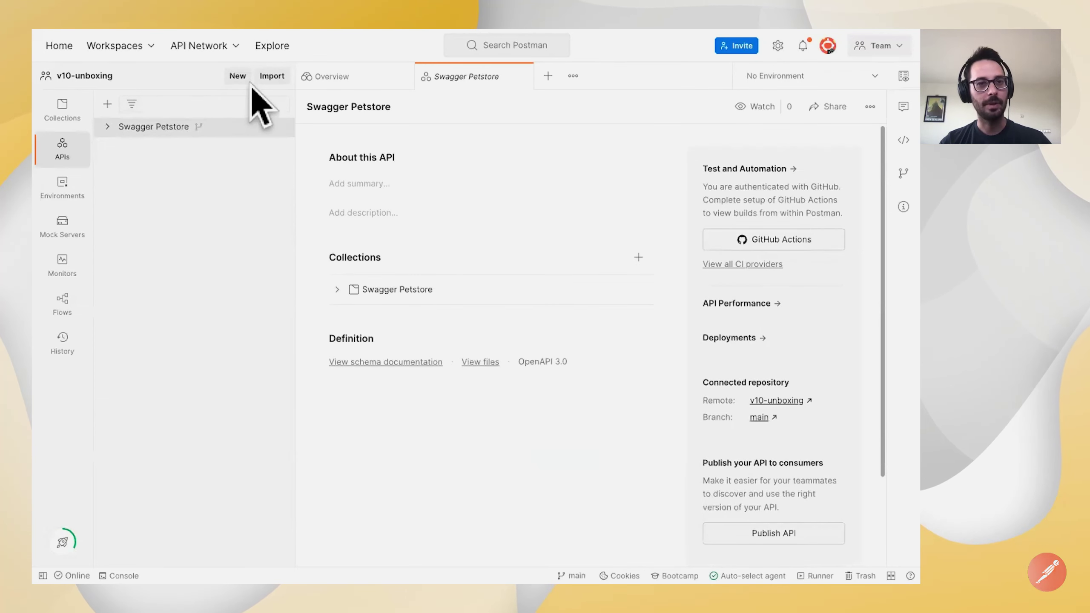
pyautogui.click(272, 77)
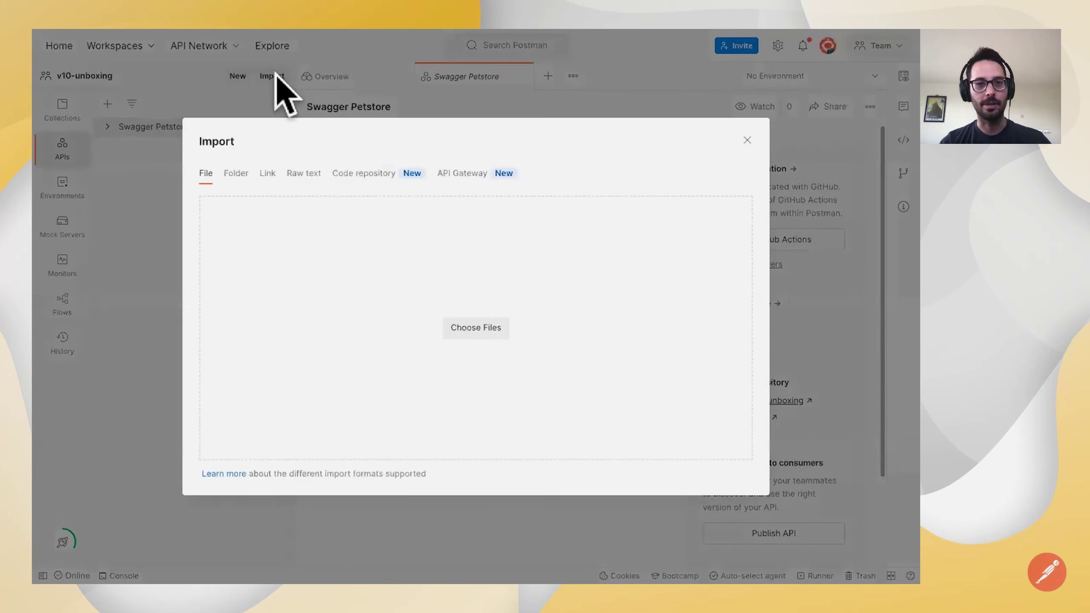
pyautogui.click(238, 174)
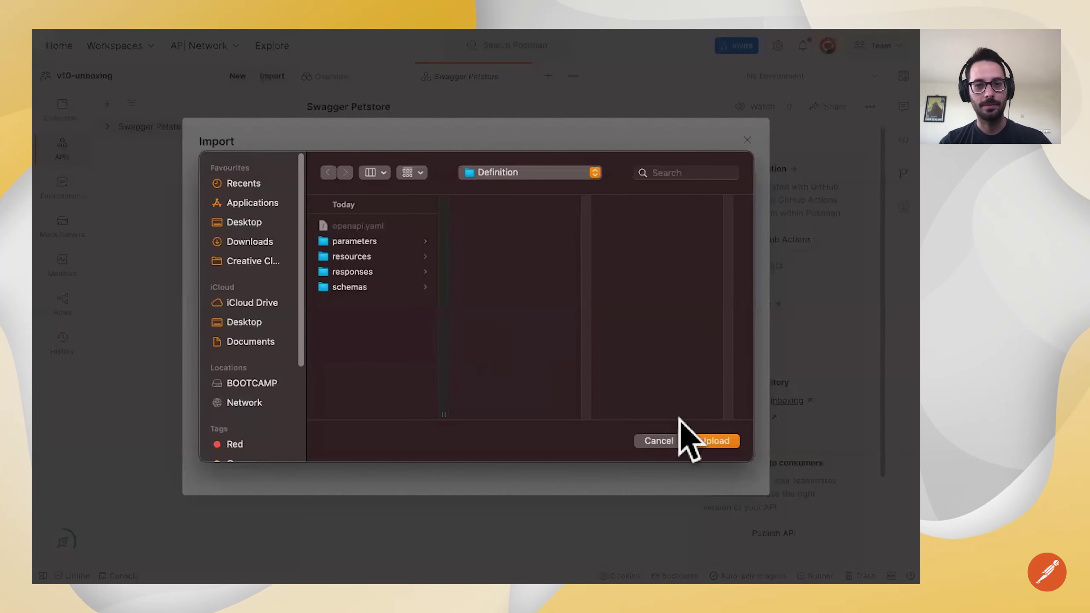
pyautogui.click(709, 441)
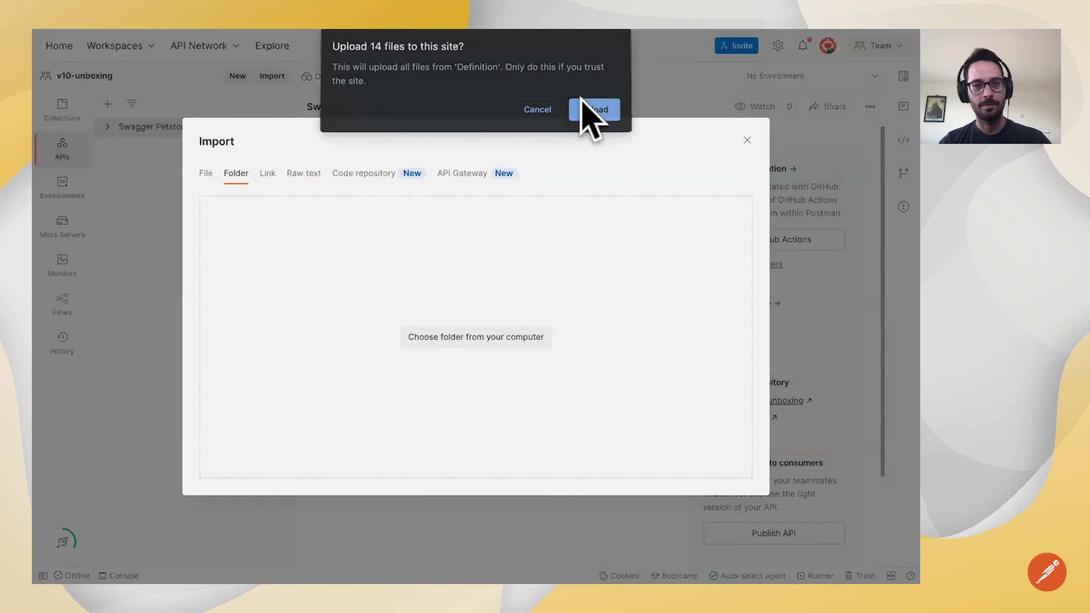
pyautogui.click(593, 110)
pyautogui.click(448, 377)
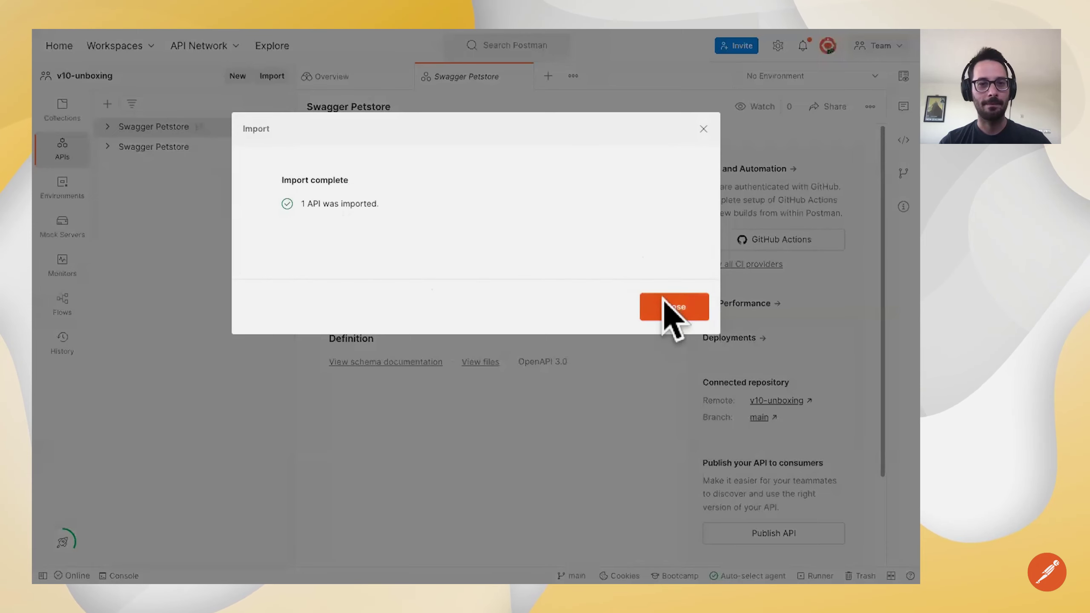
pyautogui.click(664, 300)
# - Open the root openapi.yaml of the newly imported Swagger Petstore API and enlarge its definition violations area
pyautogui.click(146, 148)
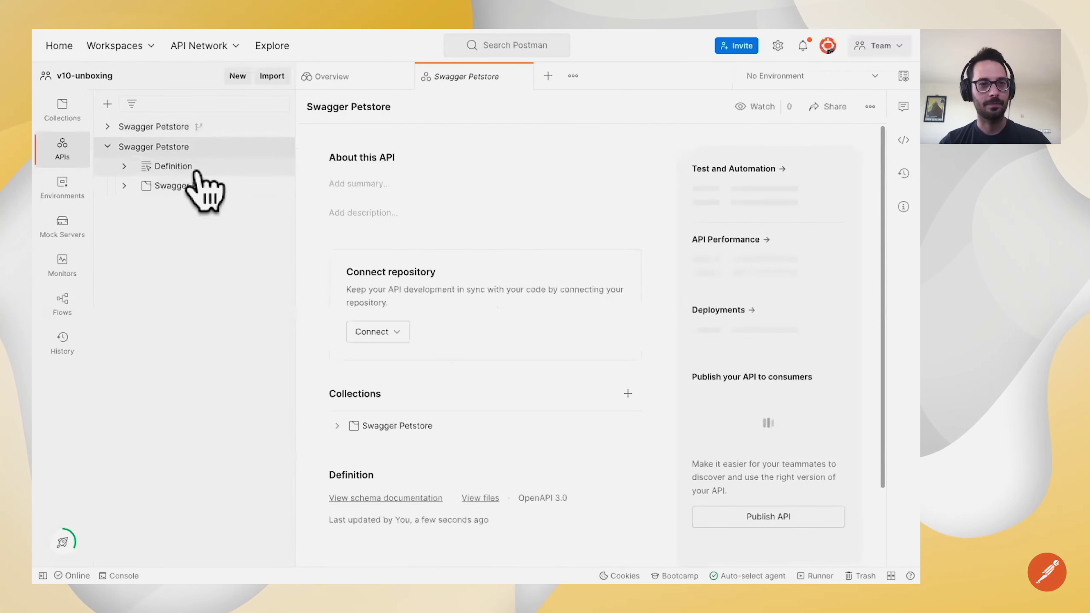
pyautogui.click(196, 171)
pyautogui.click(200, 262)
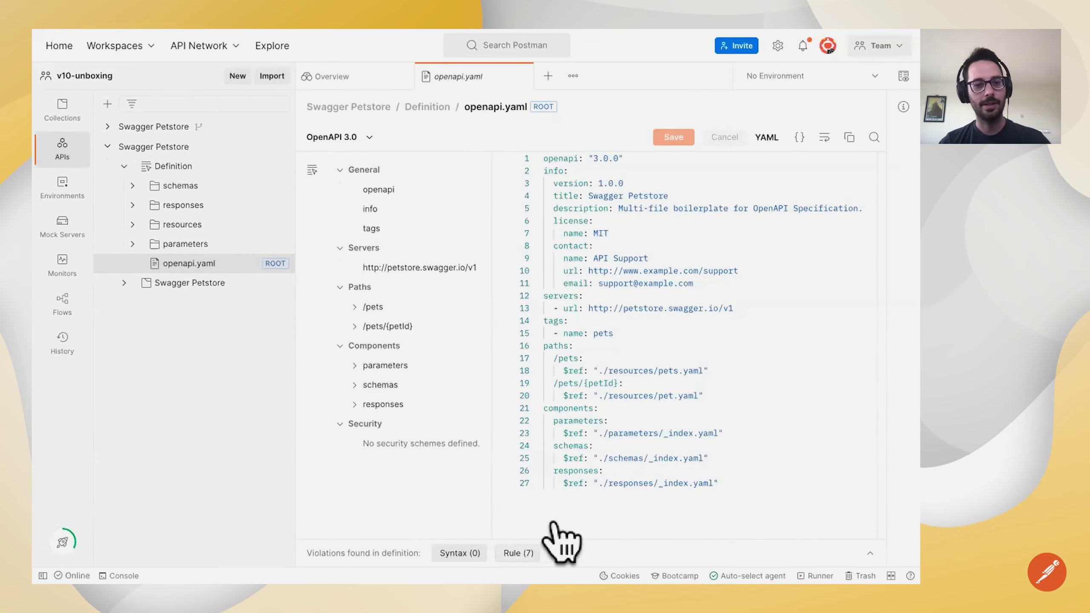
pyautogui.moveTo(590, 540); pyautogui.dragTo(625, 475)
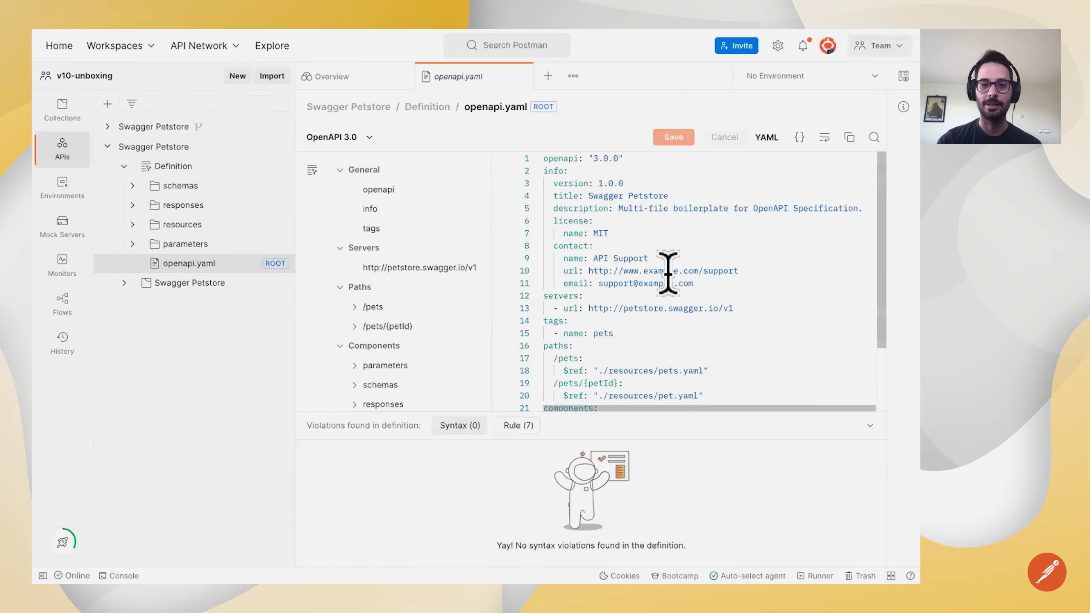
# - Delete the servers section with its URL from openapi.yaml and save the file
pyautogui.moveTo(768, 309); pyautogui.dragTo(517, 300)
pyautogui.press('BackSpace')
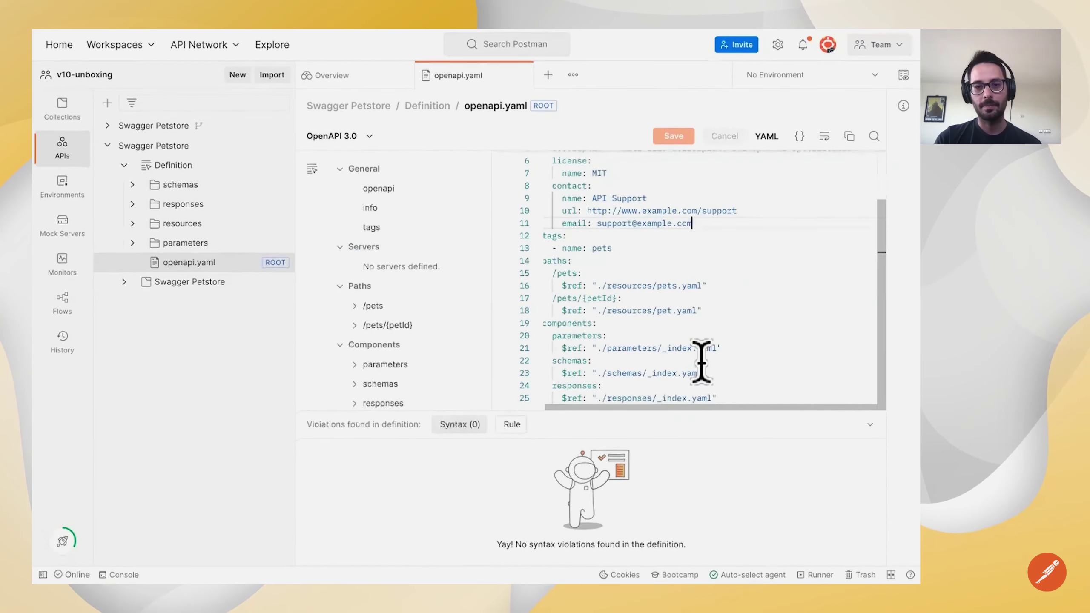
pyautogui.click(692, 294)
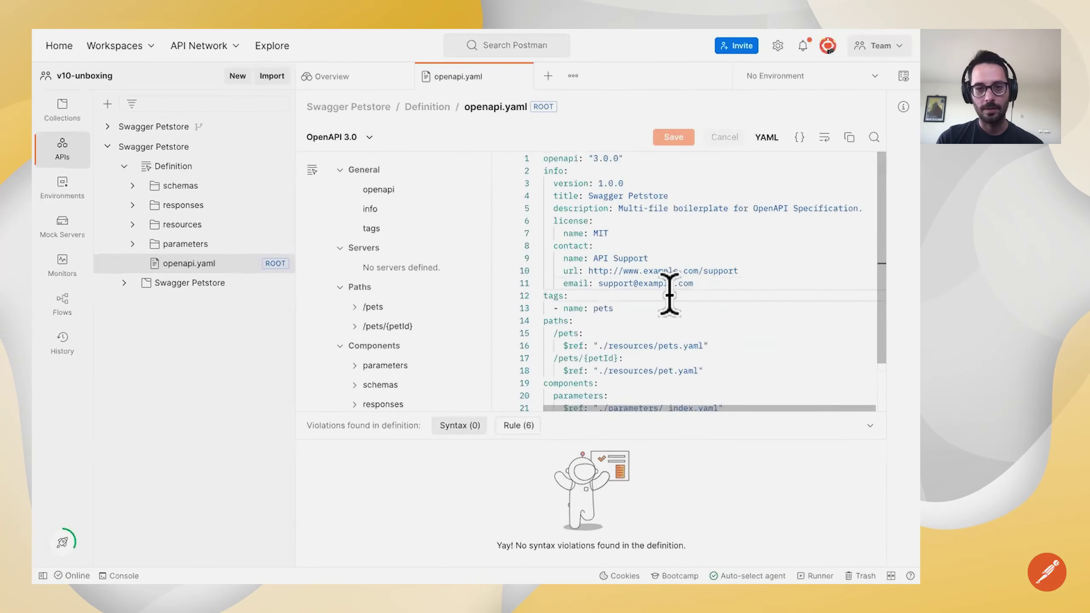
pyautogui.click(662, 308)
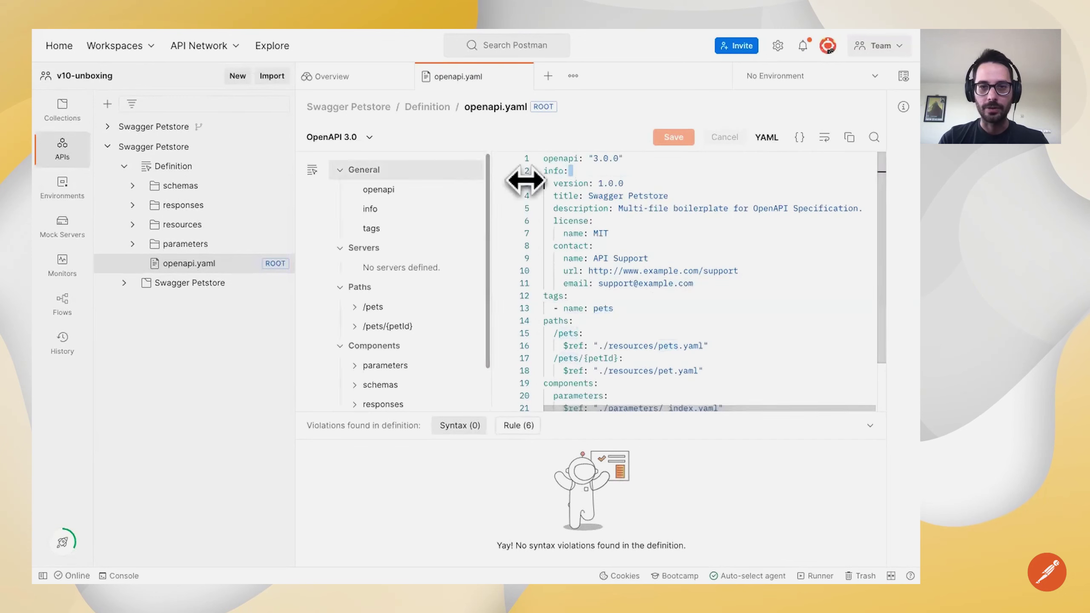
# - Remove the version line from the info section of openapi.yaml and save
pyautogui.moveTo(652, 183); pyautogui.dragTo(543, 181)
pyautogui.press('BackSpace')
pyautogui.press('BackSpace')
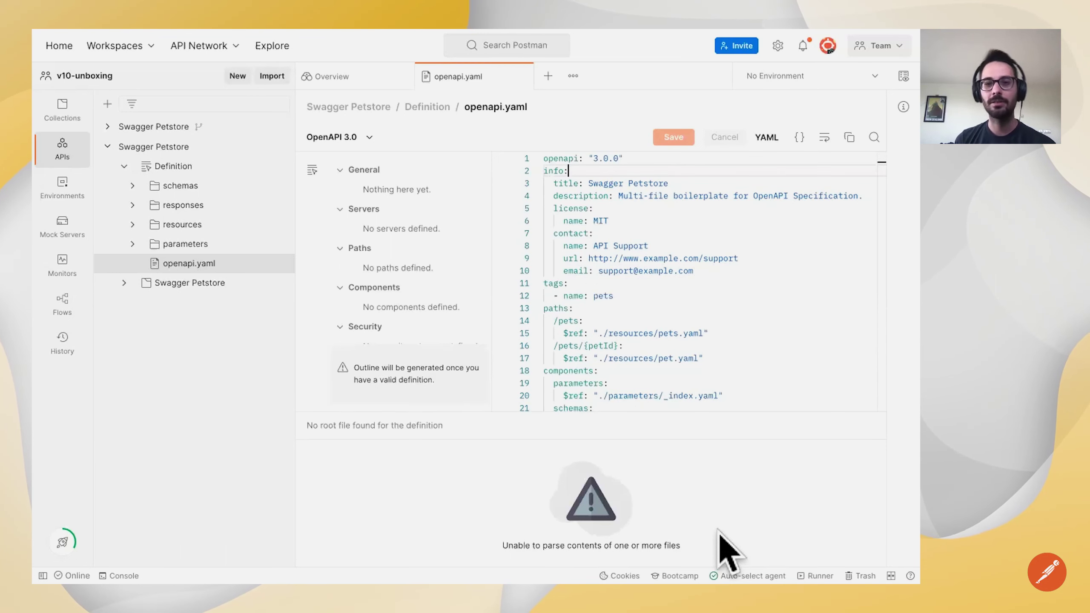
# - Undo the removal of the version line and the servers section in openapi.yaml, and save the file
pyautogui.hotkey('ctrl', 'z')
pyautogui.hotkey('ctrl', 'z')
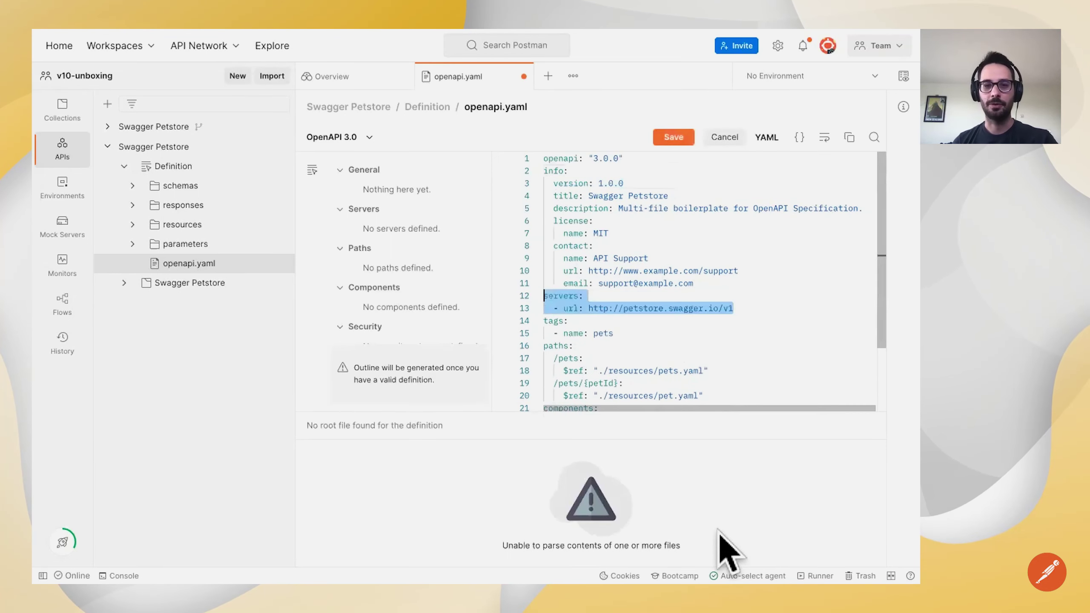
pyautogui.hotkey('ctrl', 's')
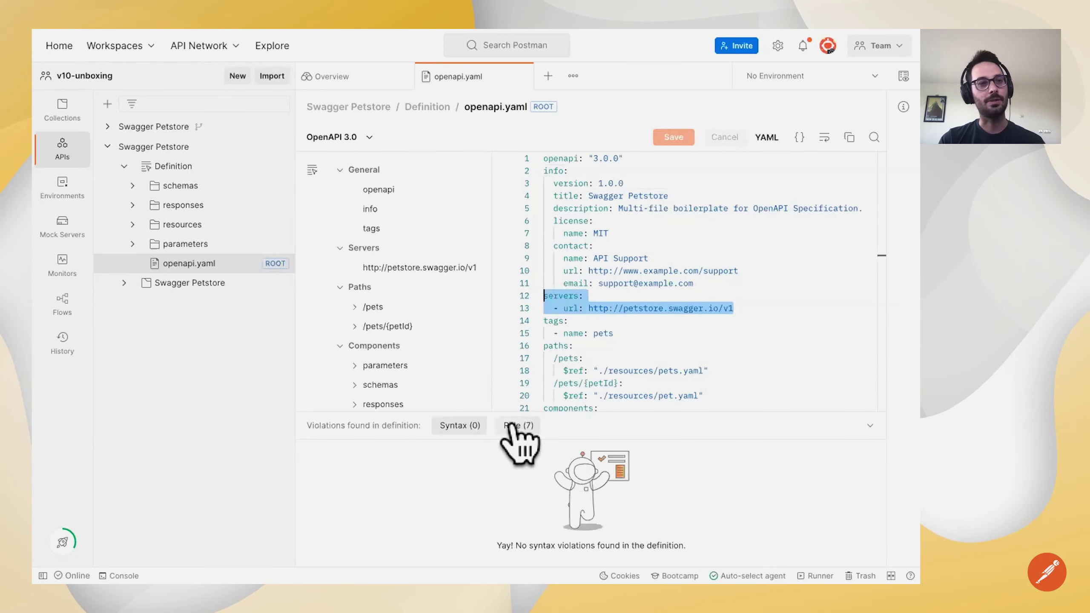
# - Review the definition's rule violations and read the documented possible fix for "Security field is not defined"
pyautogui.click(515, 425)
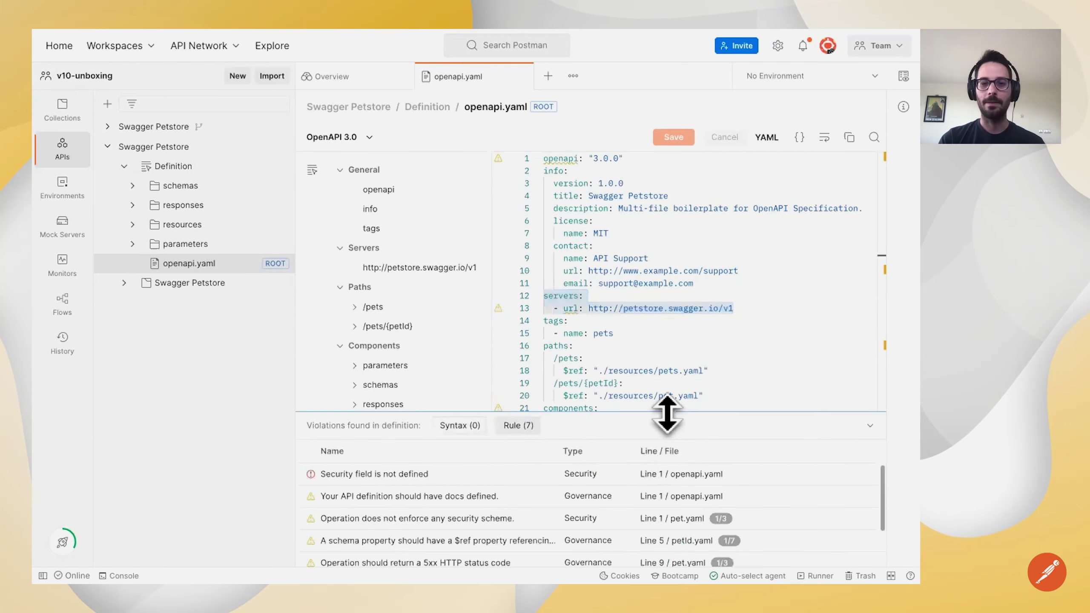
pyautogui.moveTo(667, 414); pyautogui.dragTo(667, 343)
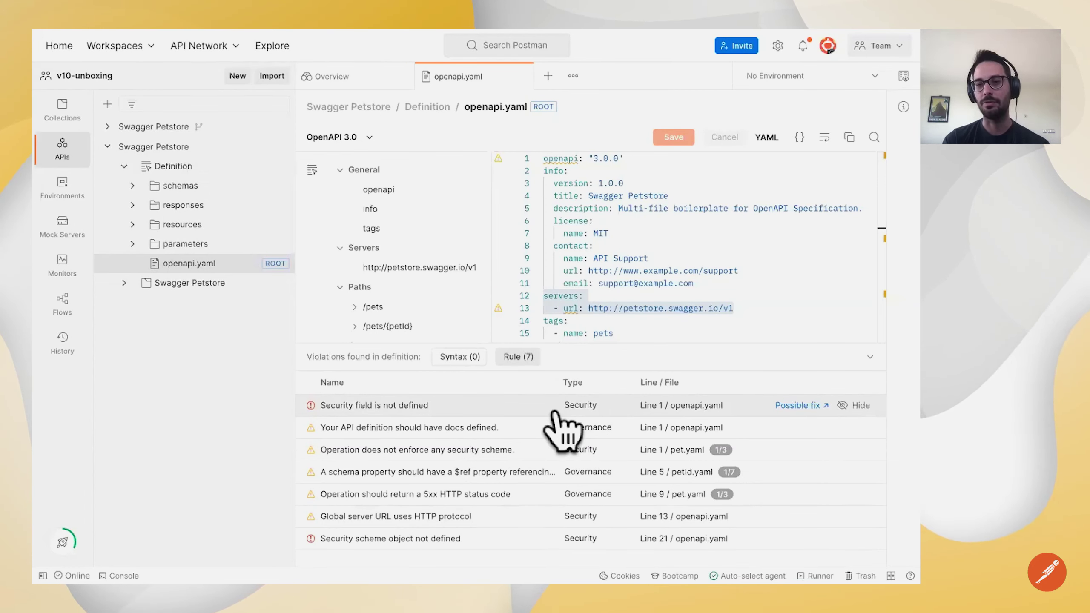
pyautogui.click(802, 405)
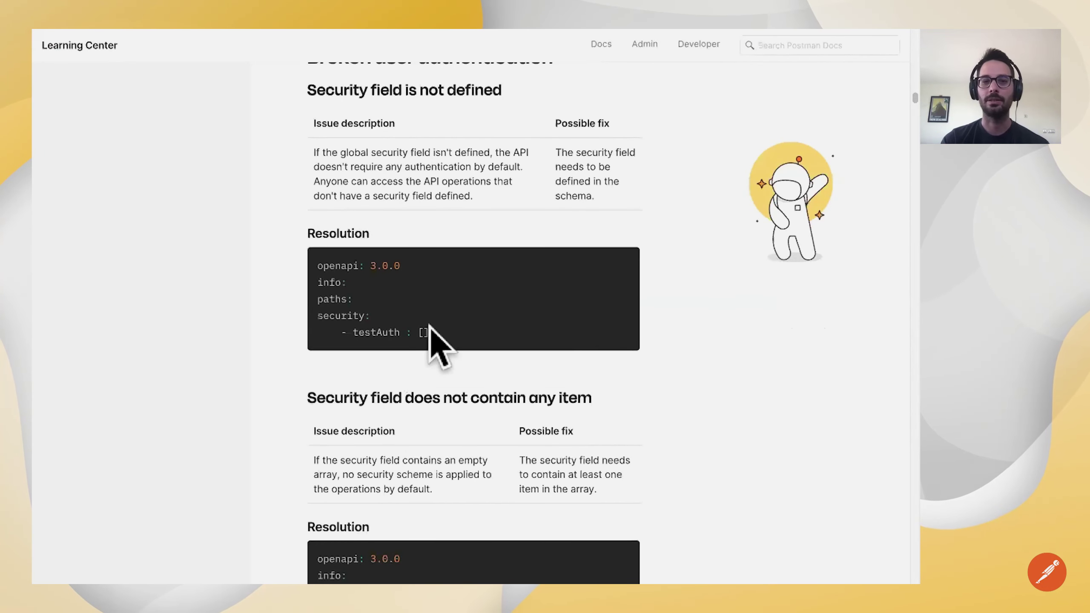
pyautogui.moveTo(382, 333); pyautogui.dragTo(462, 342)
pyautogui.click(307, 317)
pyautogui.click(452, 336)
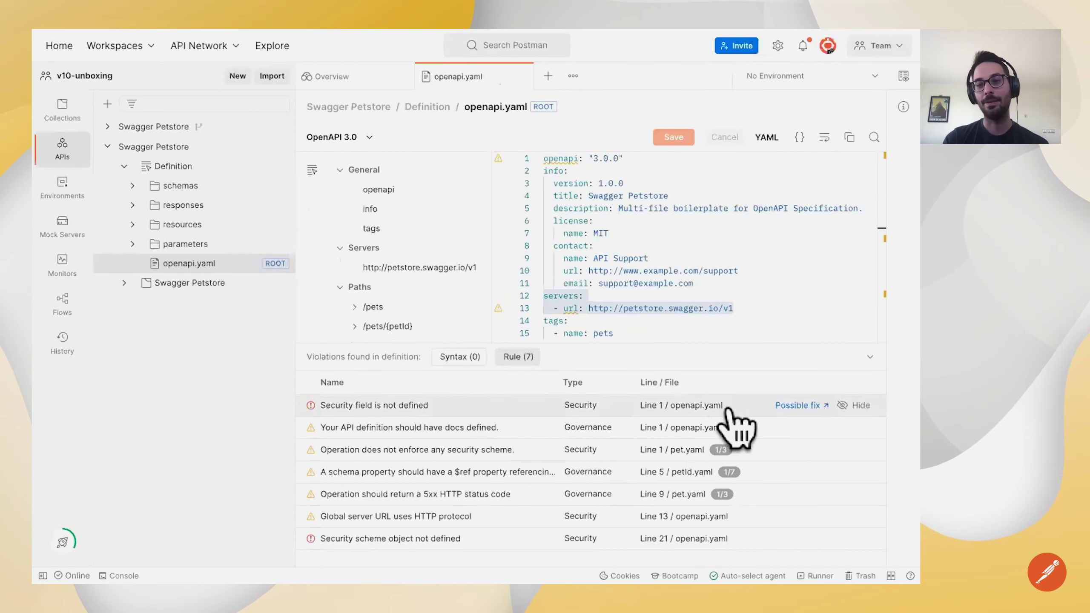
# - Hide the "Security field is not defined" violation for the team with the reason "Not applicable"
pyautogui.click(856, 406)
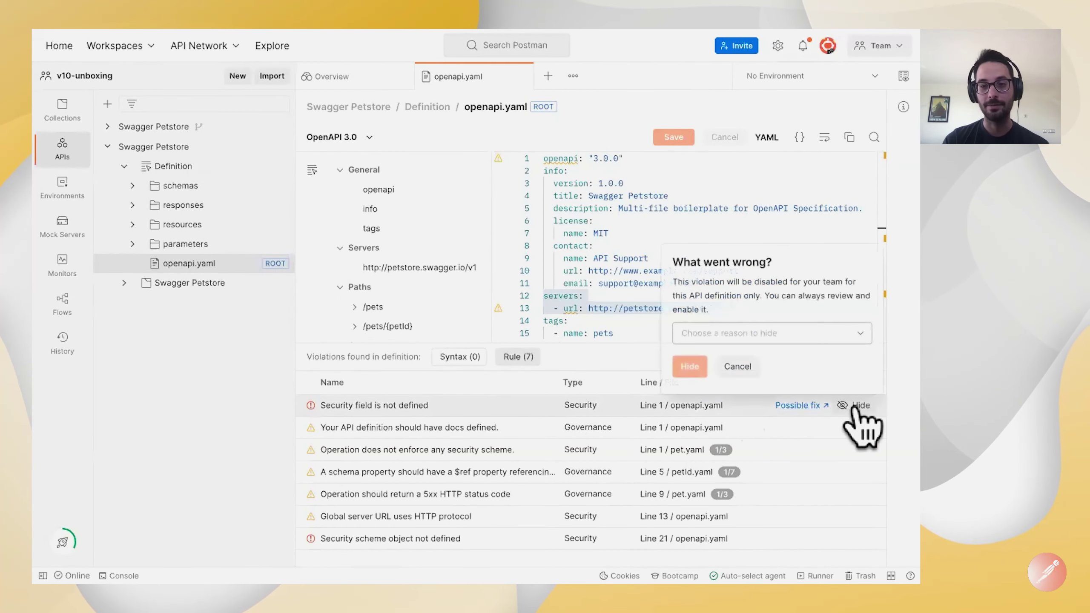
pyautogui.click(792, 335)
pyautogui.click(766, 384)
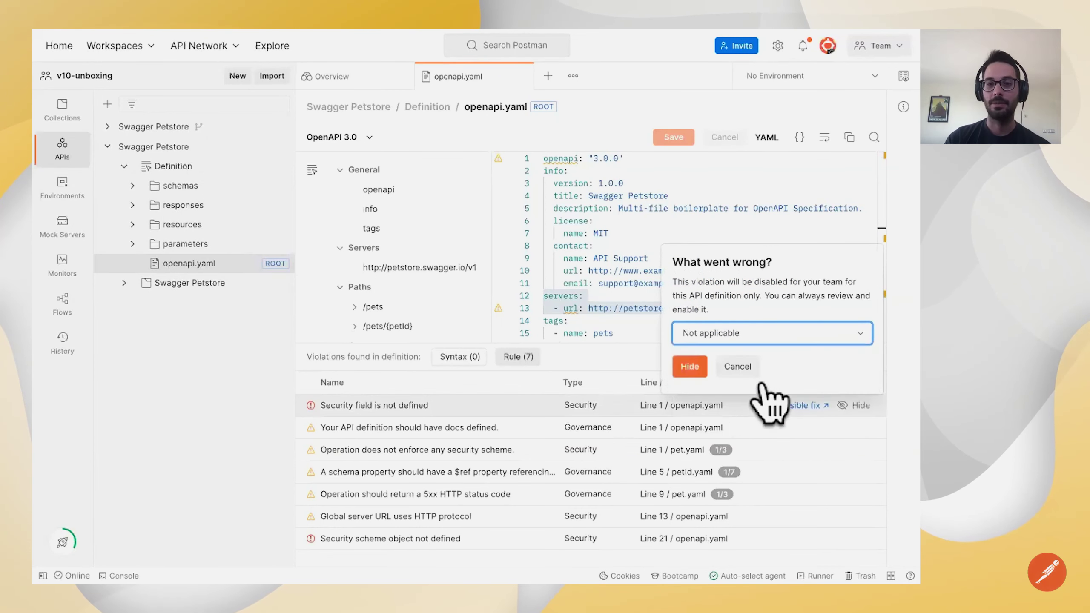
pyautogui.click(691, 366)
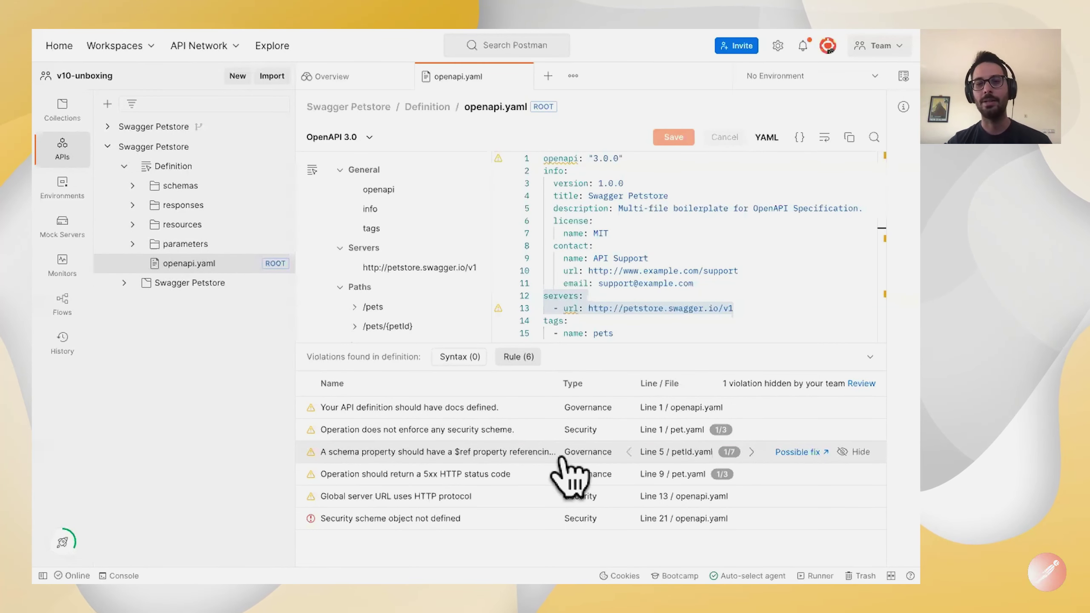
# - Inspect the schema property $ref violation at its source in petId.yaml, and return to openapi.yaml
pyautogui.click(666, 452)
pyautogui.click(662, 247)
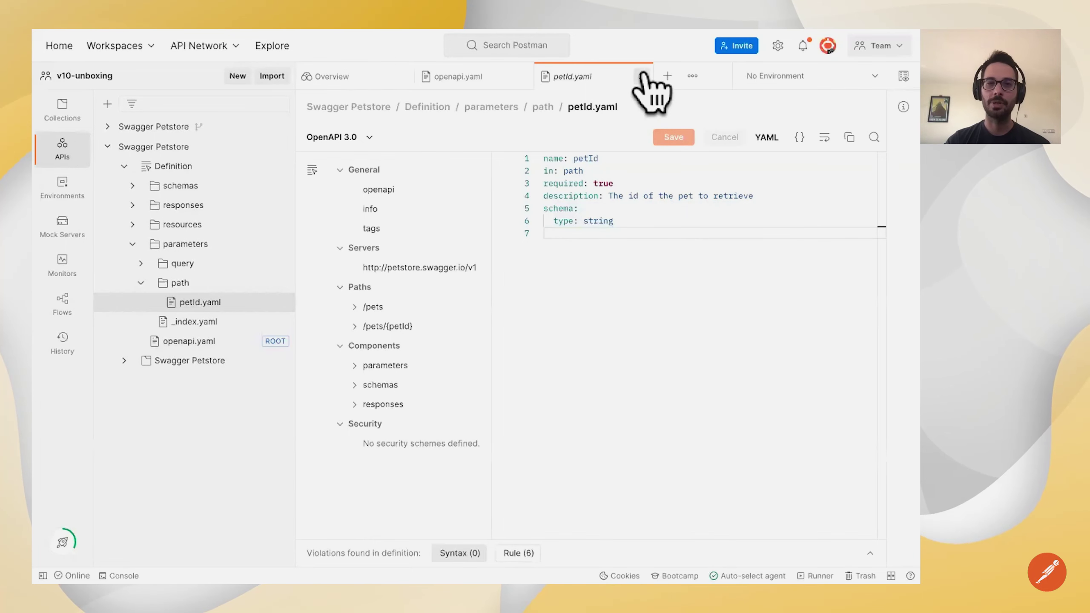
pyautogui.click(644, 78)
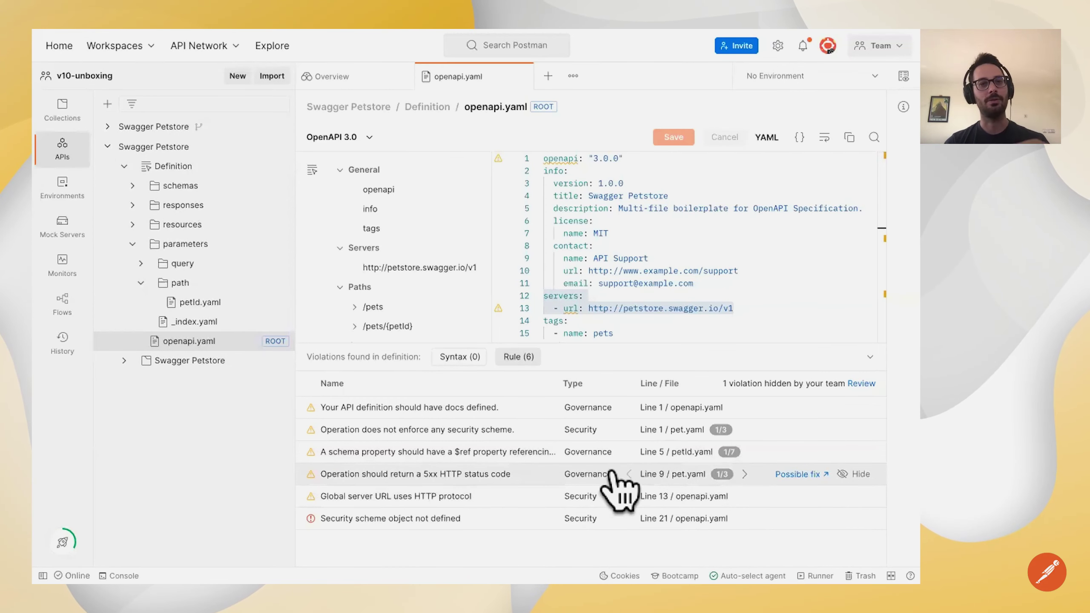
# - Go to the team's API Governance settings from the home page and list the Custom Rules
pyautogui.click(62, 47)
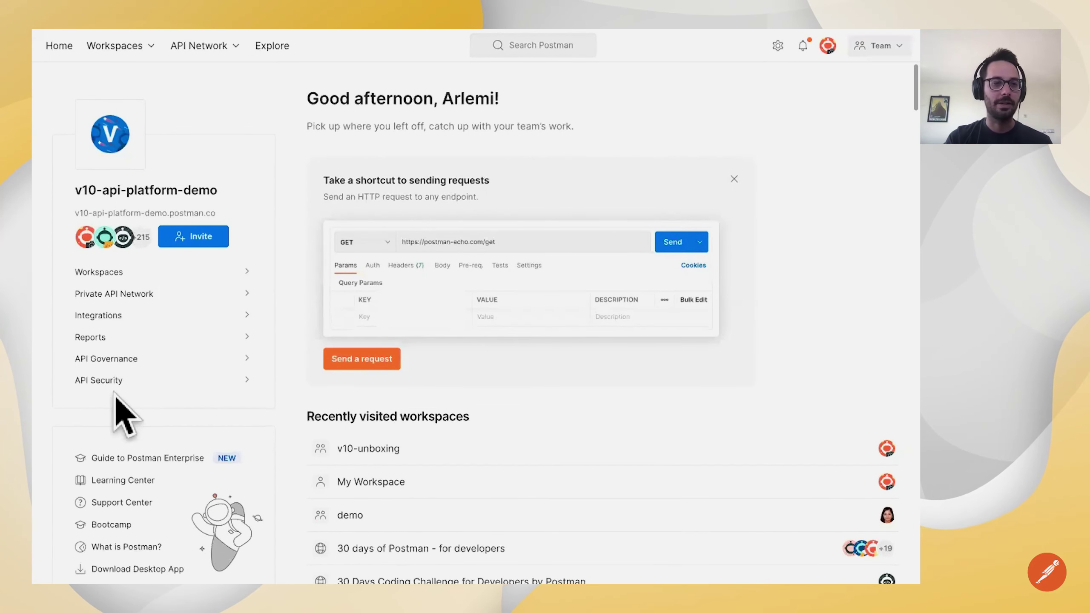
pyautogui.click(116, 358)
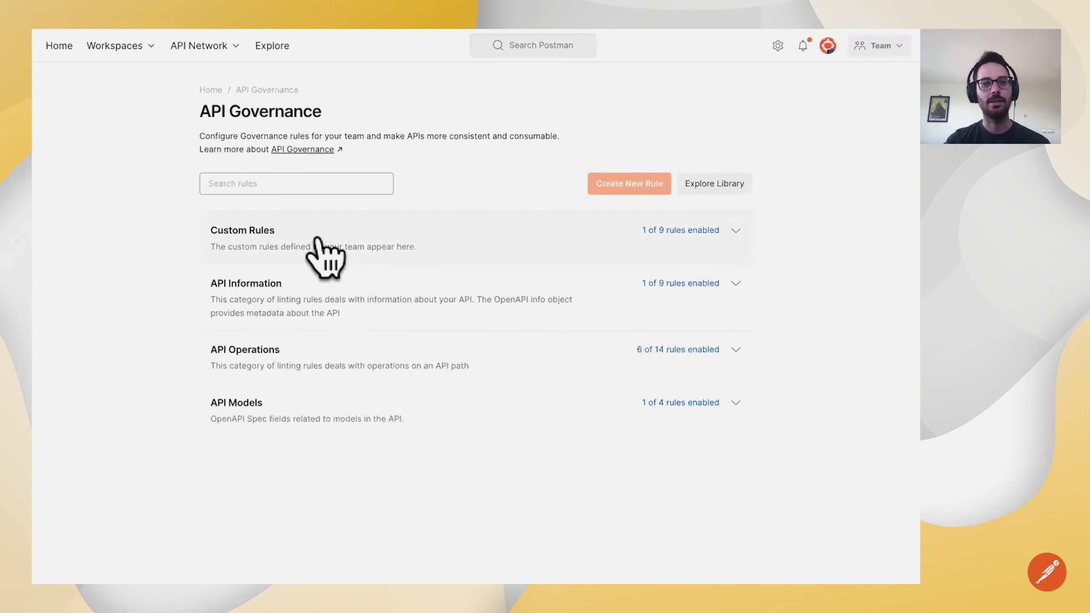
pyautogui.click(730, 232)
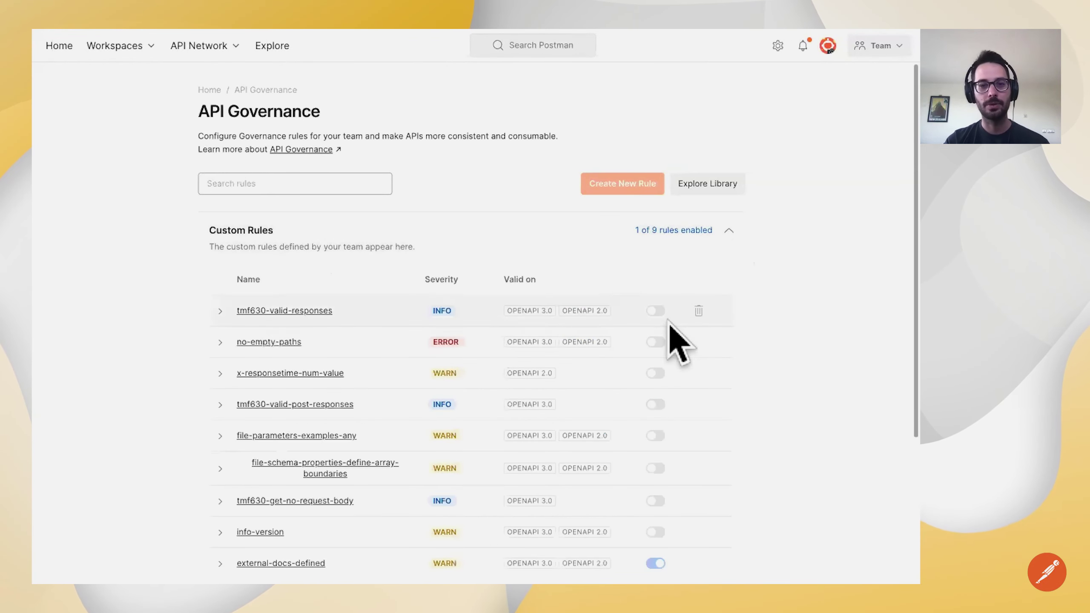
# - Review the team's Custom Rules and the API Operations governance rules, including their severity, OpenAPI versions and enabled state
pyautogui.scroll(-2, 669, 341)
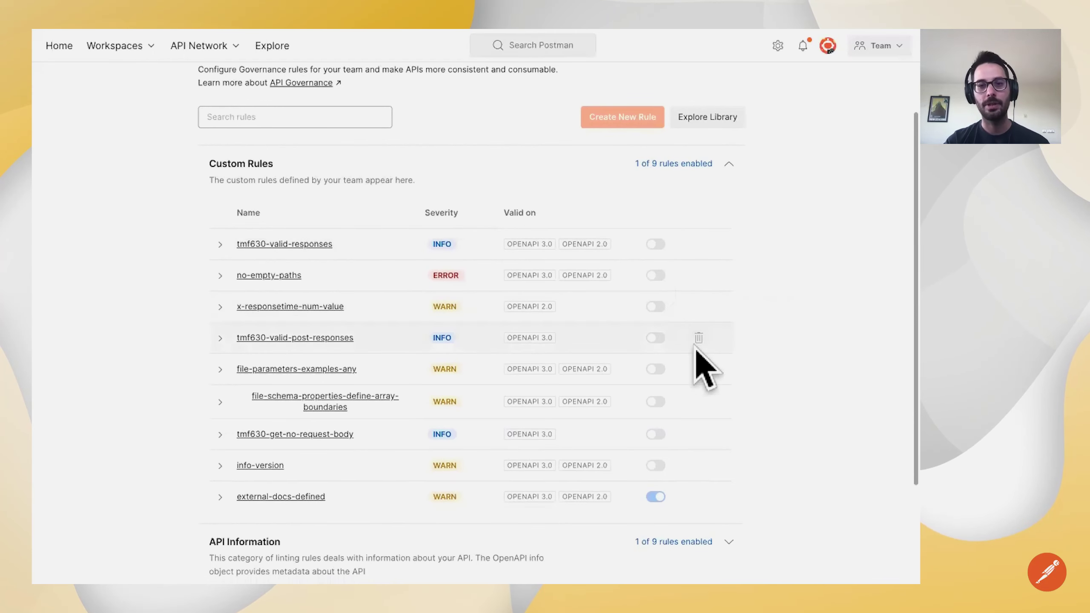
pyautogui.scroll(-1, 719, 432)
pyautogui.scroll(-3, 729, 451)
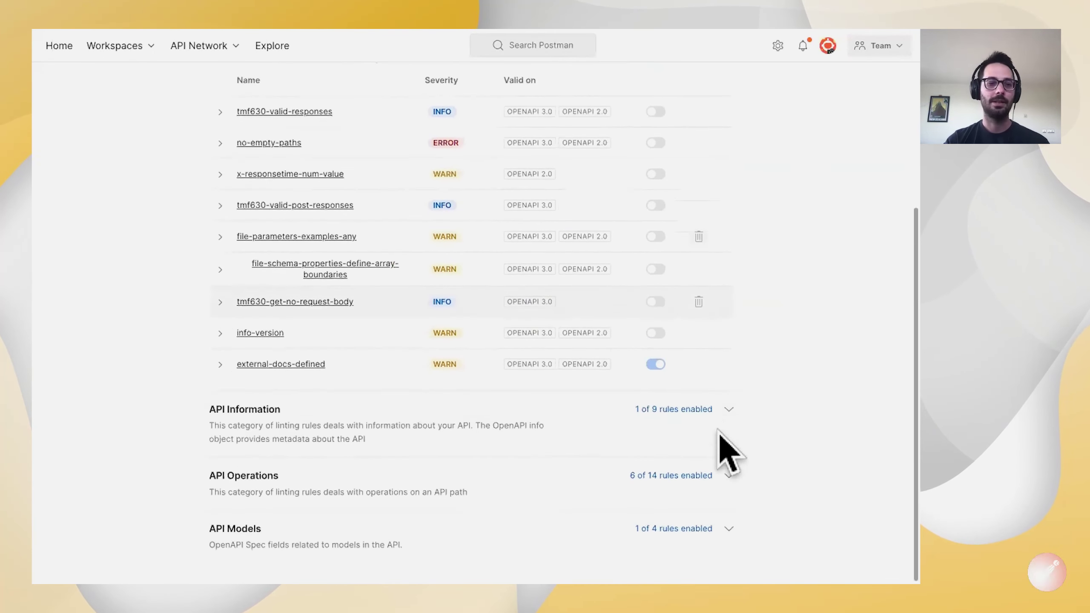
pyautogui.click(695, 488)
pyautogui.scroll(-10, 704, 485)
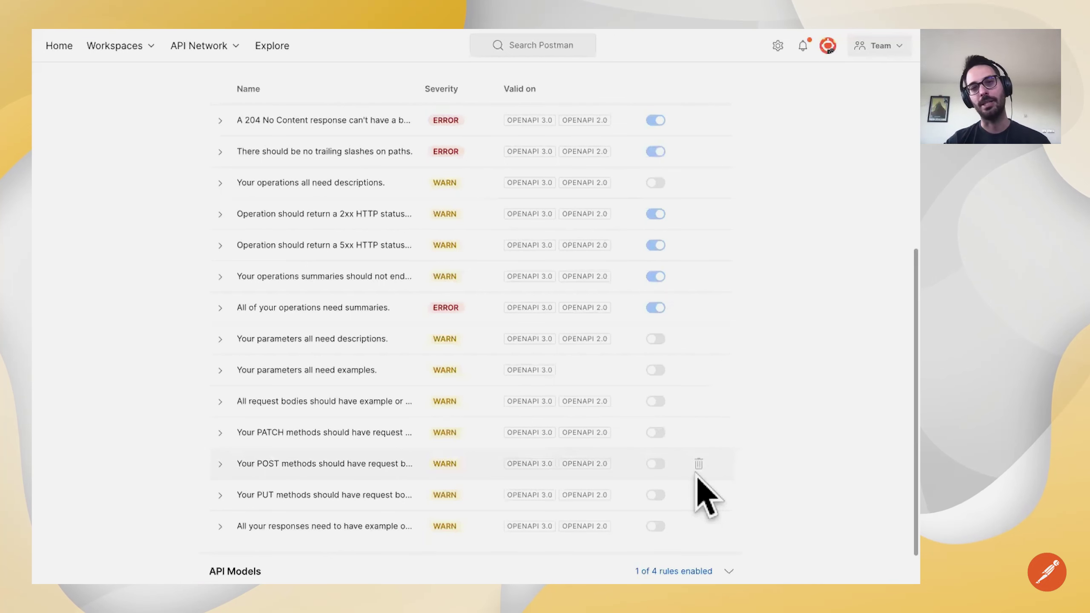
pyautogui.scroll(2, 698, 475)
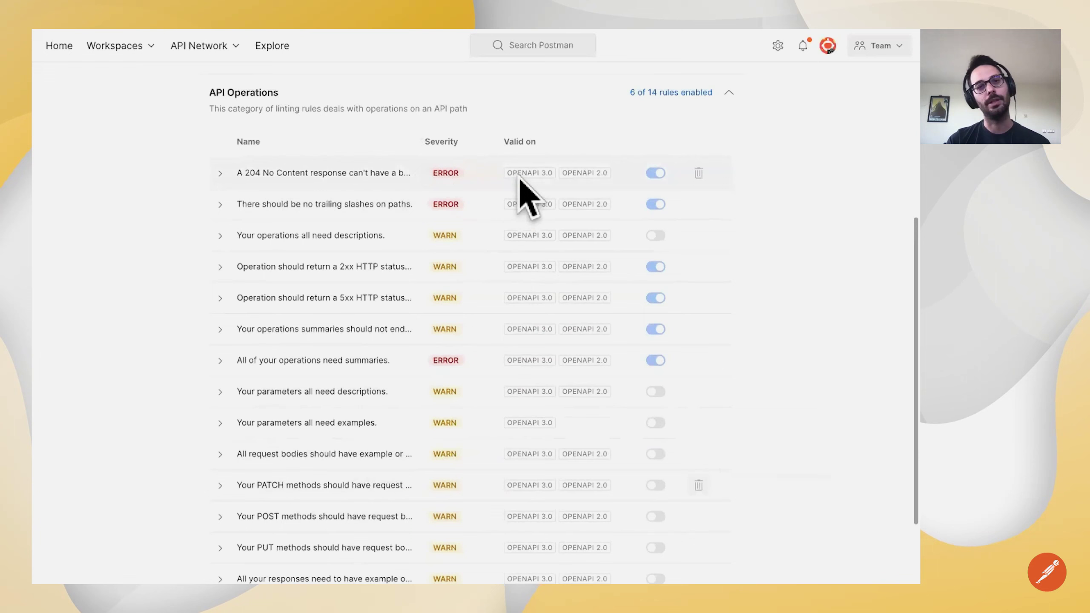
pyautogui.scroll(-1, 558, 328)
pyautogui.scroll(-1, 558, 330)
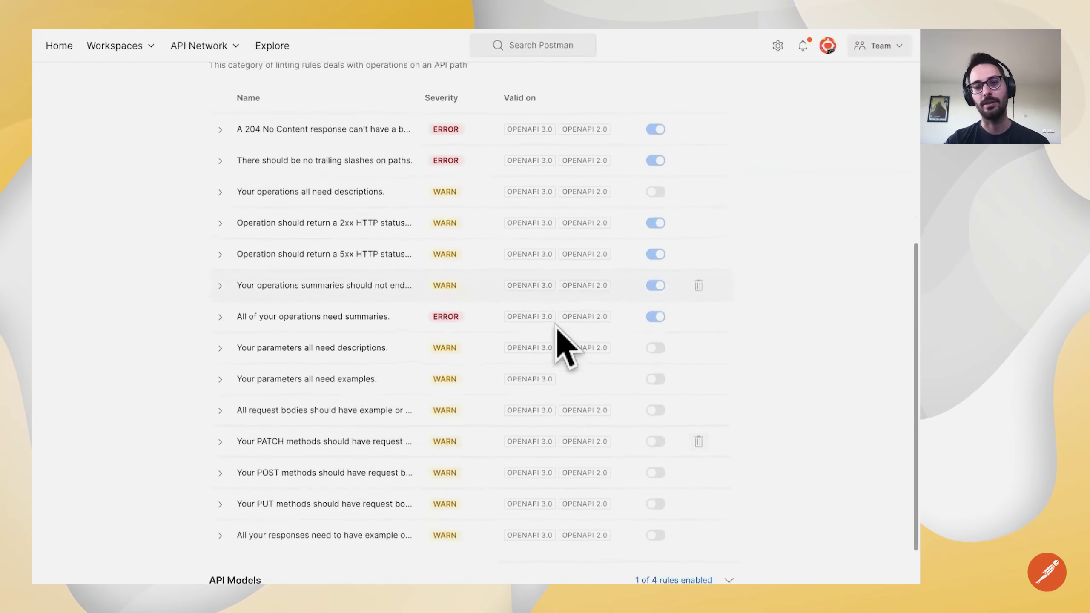
pyautogui.scroll(2, 560, 342)
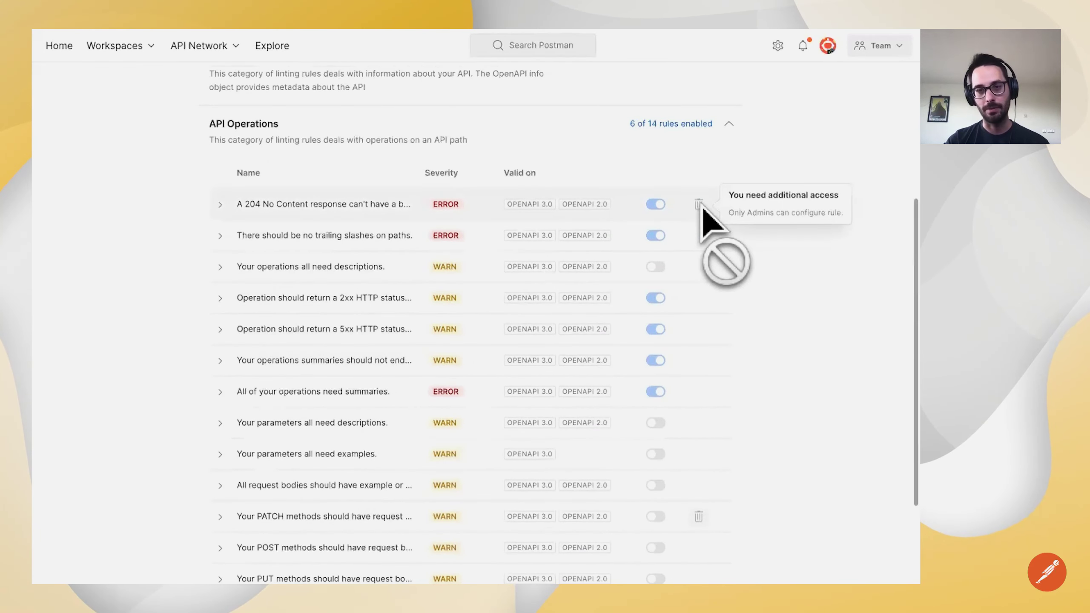
pyautogui.scroll(5, 737, 297)
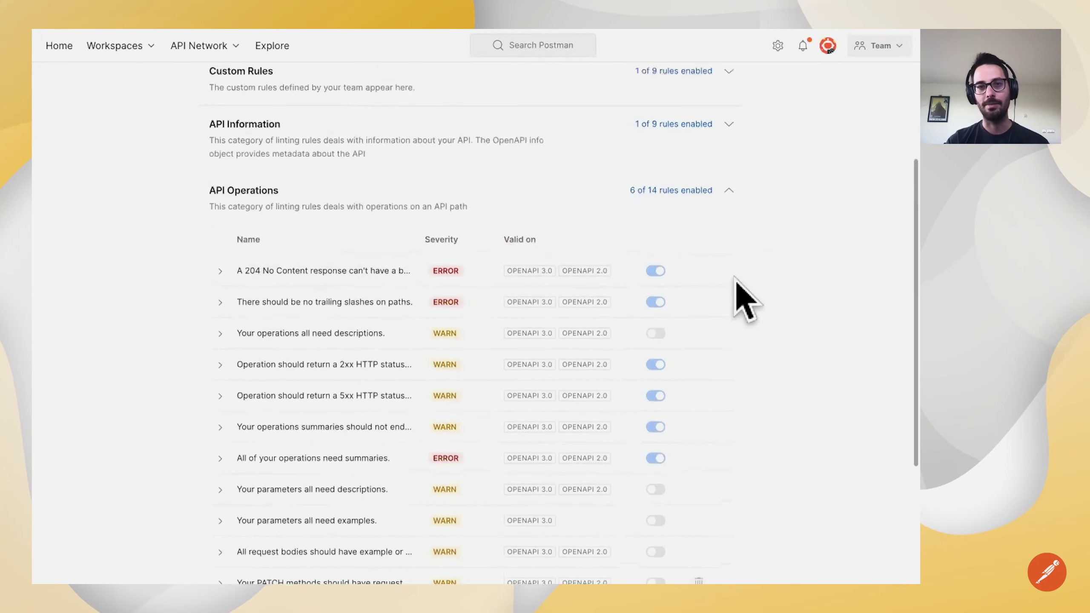
# - Return to the v10-unboxing workspace and review the complete list of rule violations for openapi.yaml
pyautogui.click(117, 45)
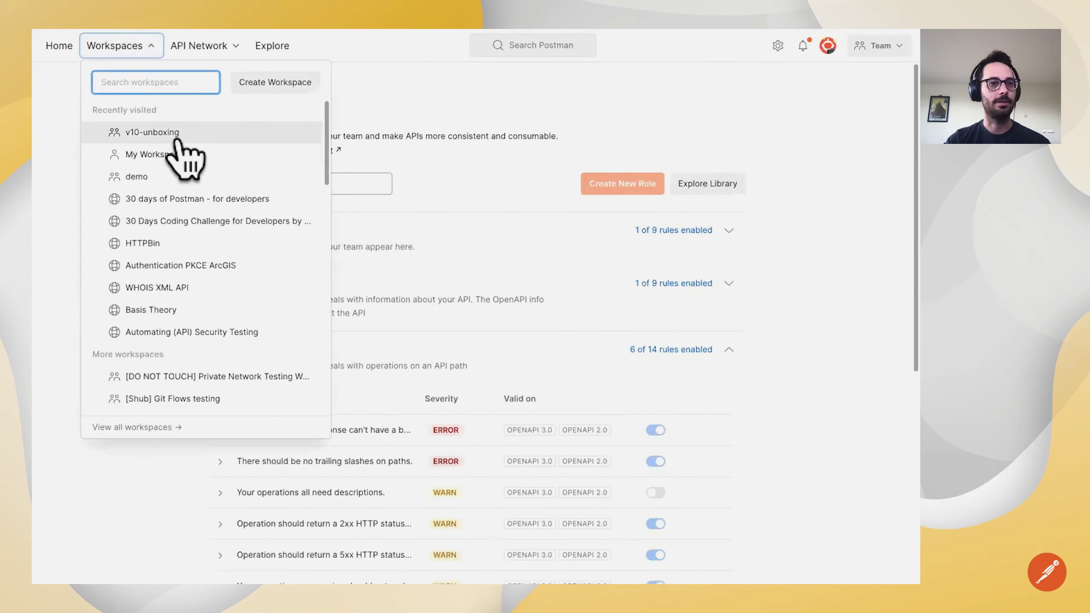
pyautogui.click(111, 134)
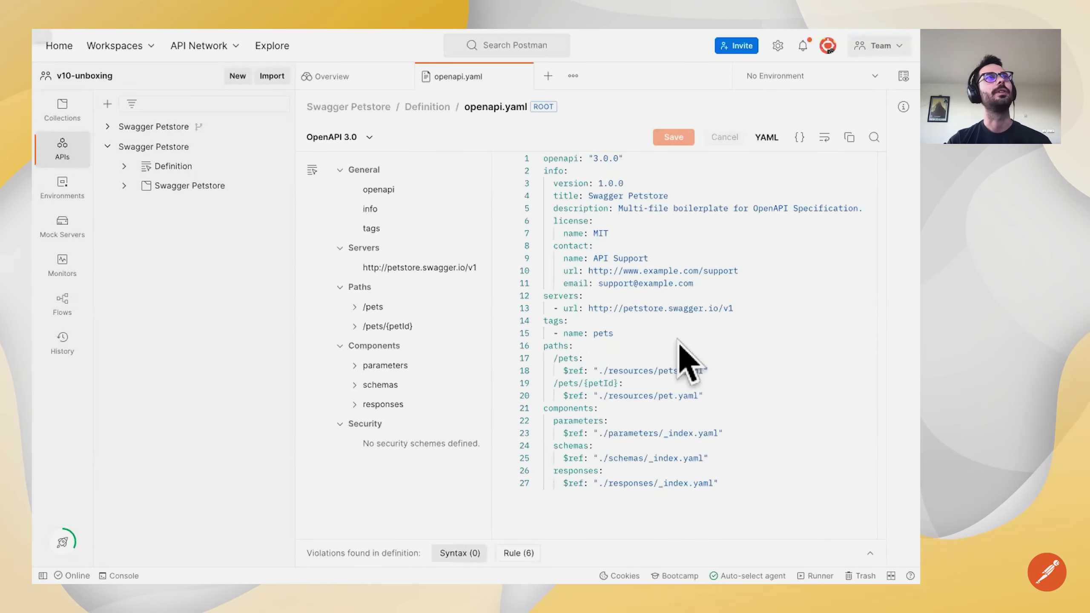
pyautogui.click(531, 550)
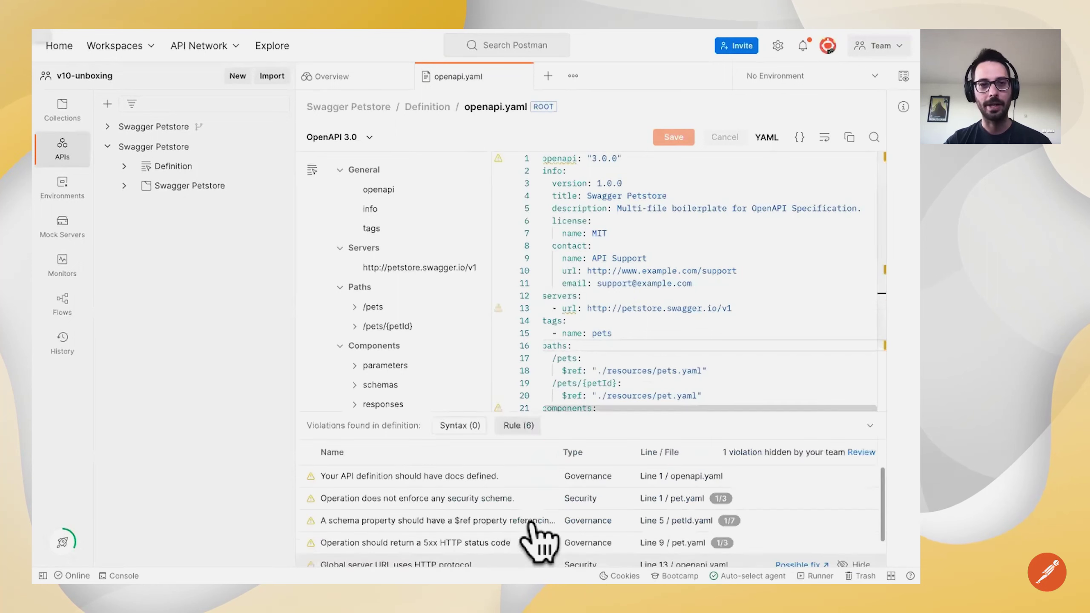
pyautogui.moveTo(637, 411); pyautogui.dragTo(639, 340)
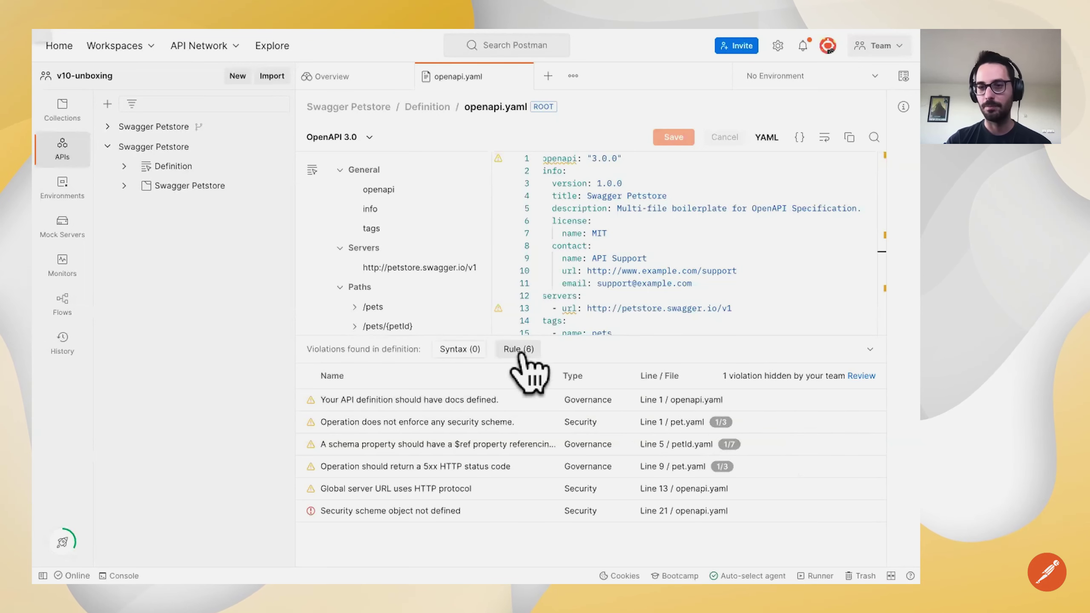
pyautogui.click(871, 349)
# - From the Swagger Petstore API's Test and Automation page, run its collection manually with 1 iteration and 0 ms delay, and repeat the run
pyautogui.click(155, 147)
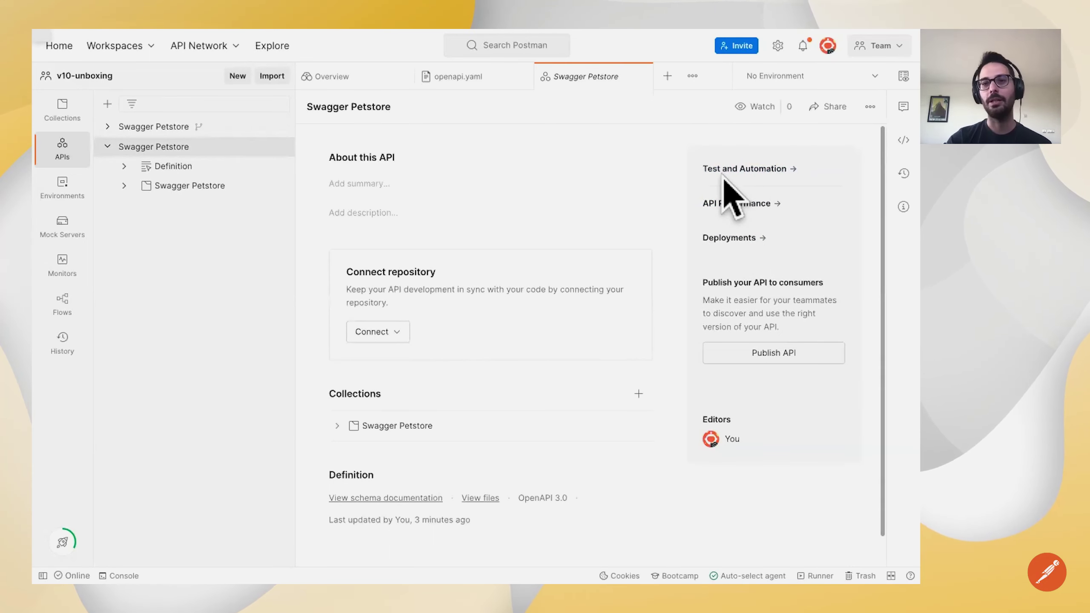
pyautogui.click(755, 170)
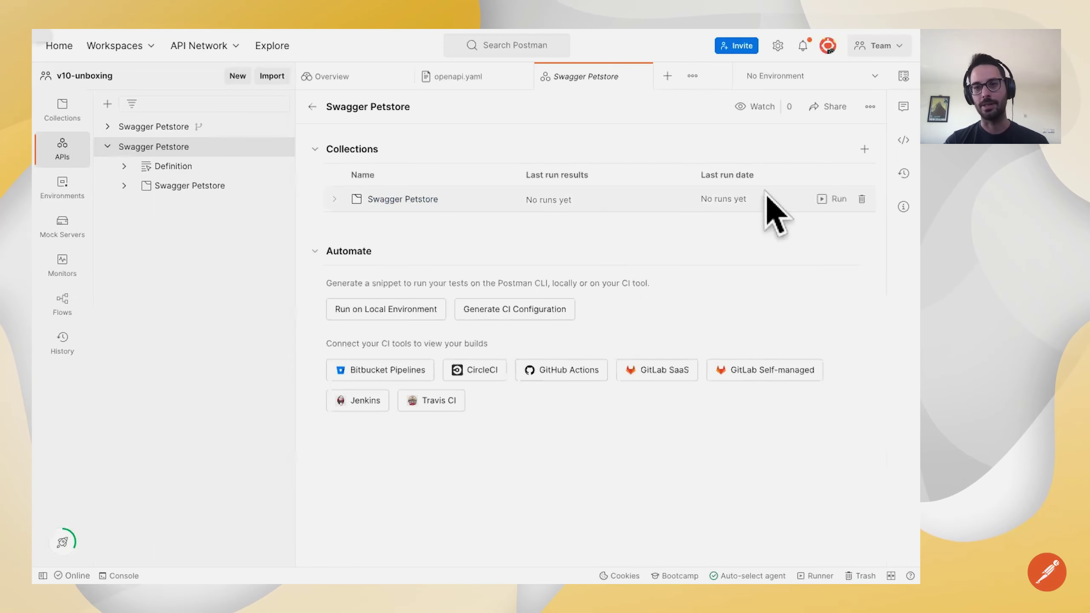
pyautogui.click(833, 200)
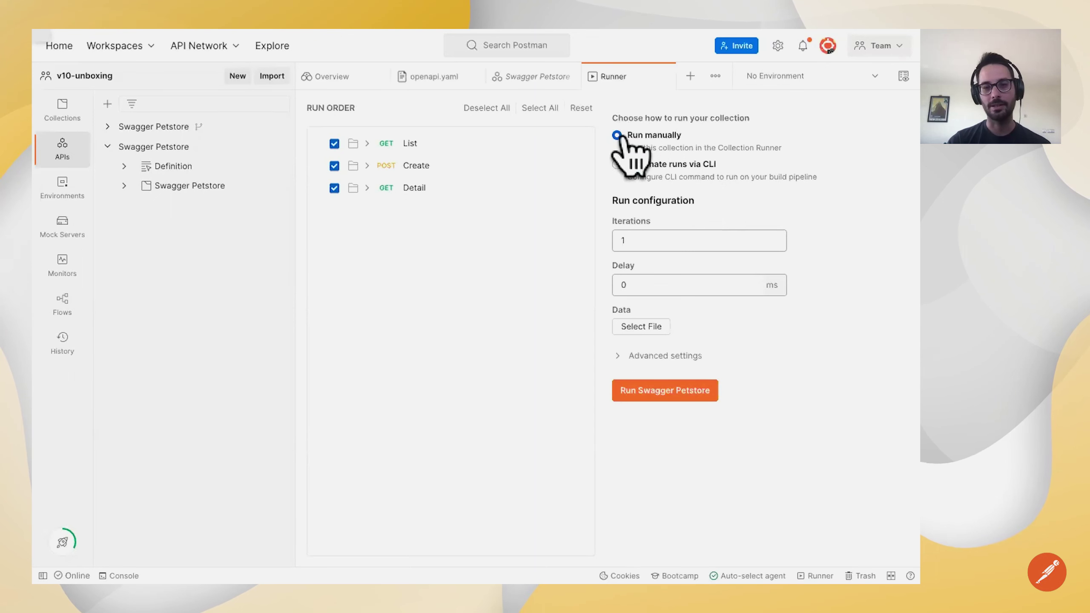
pyautogui.click(667, 387)
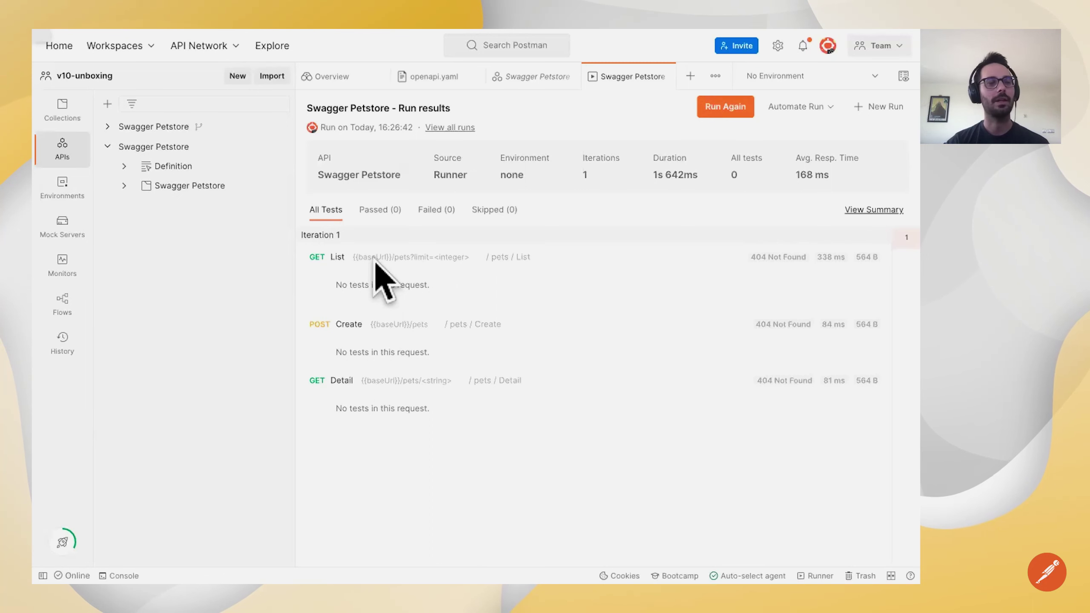
pyautogui.click(730, 112)
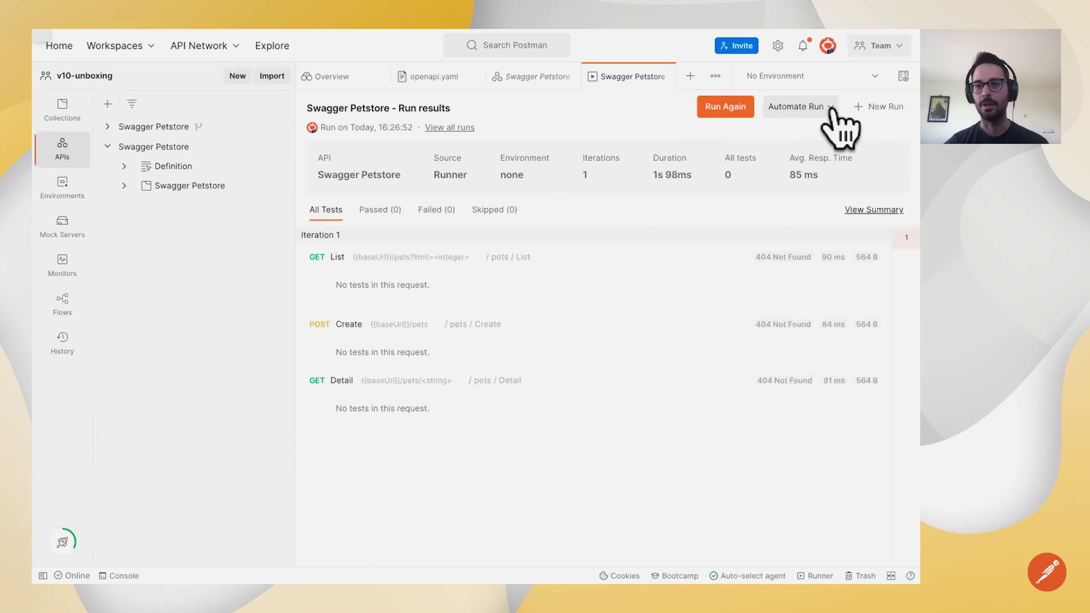
# - Set up a new collection run to view the Automate runs via CLI commands, and close the runner
pyautogui.click(880, 108)
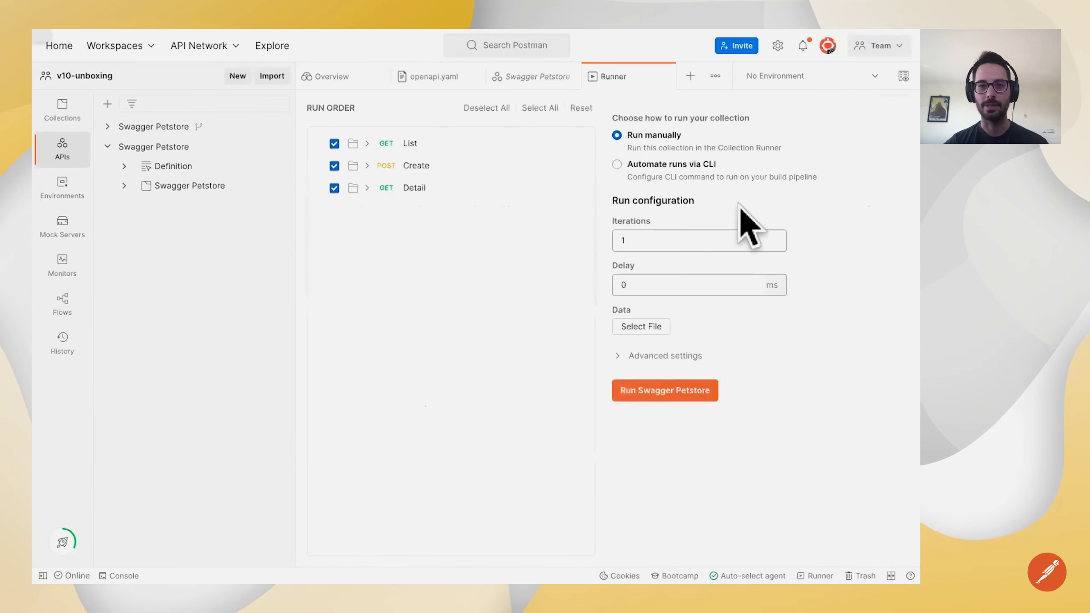
pyautogui.click(670, 170)
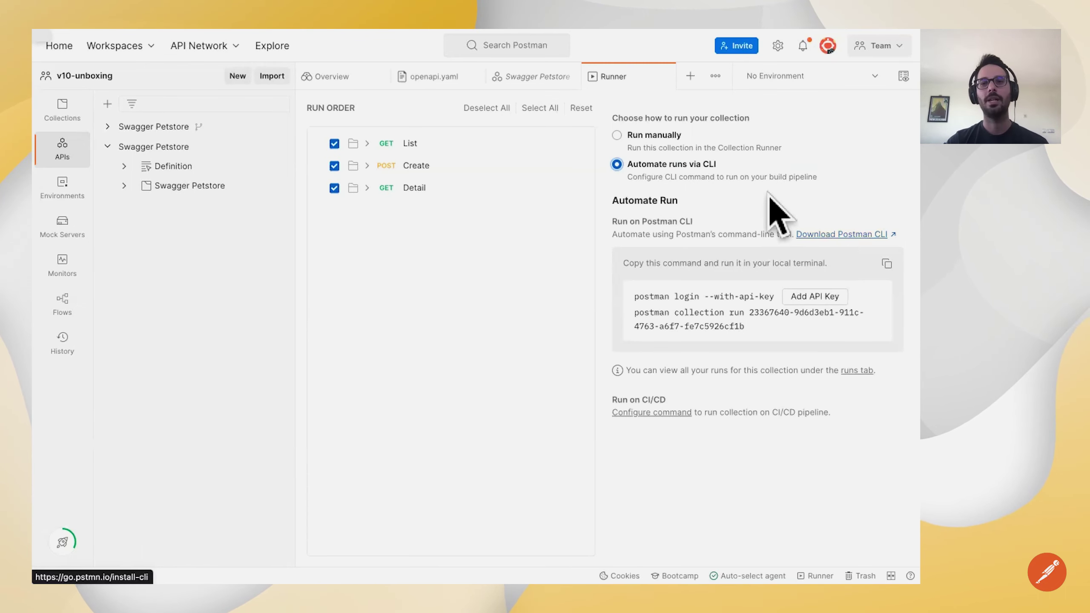
pyautogui.click(664, 76)
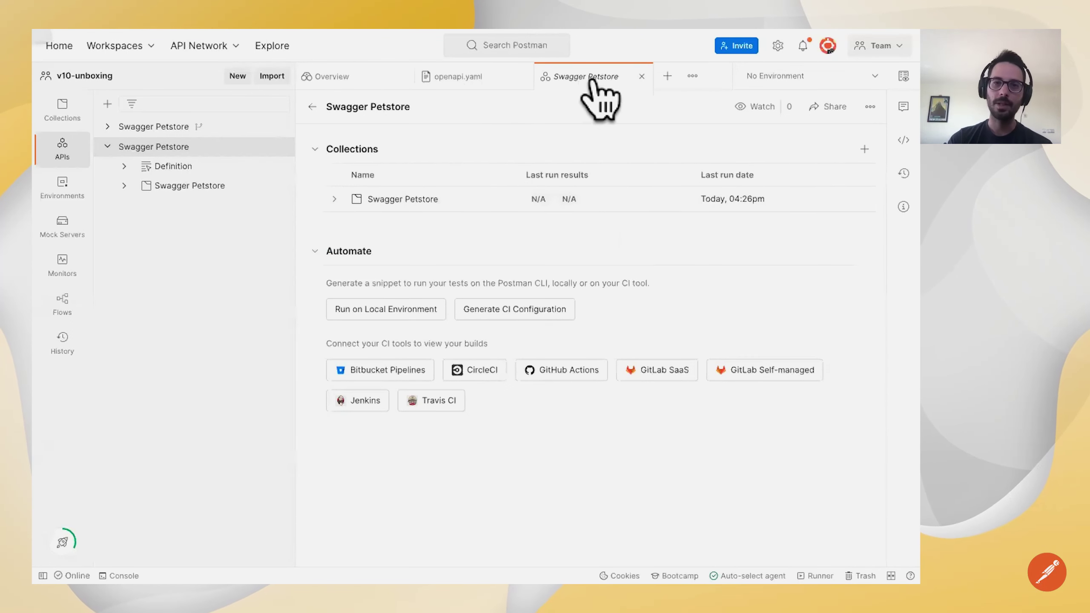
# - Check which monitoring providers the Swagger Petstore API Performance page offers, and return to the API overview
pyautogui.click(312, 106)
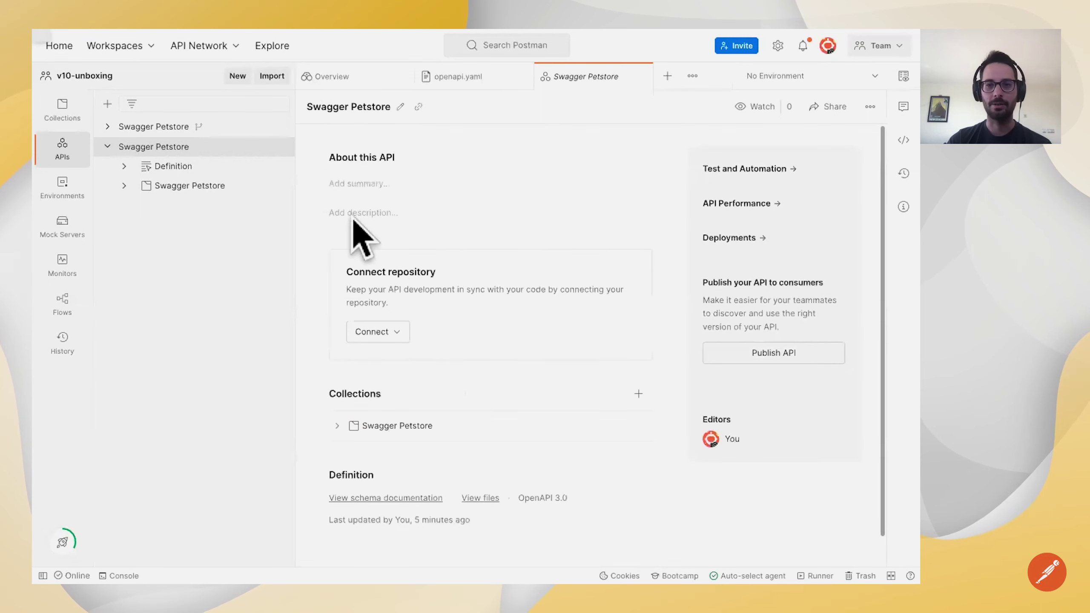
pyautogui.click(725, 204)
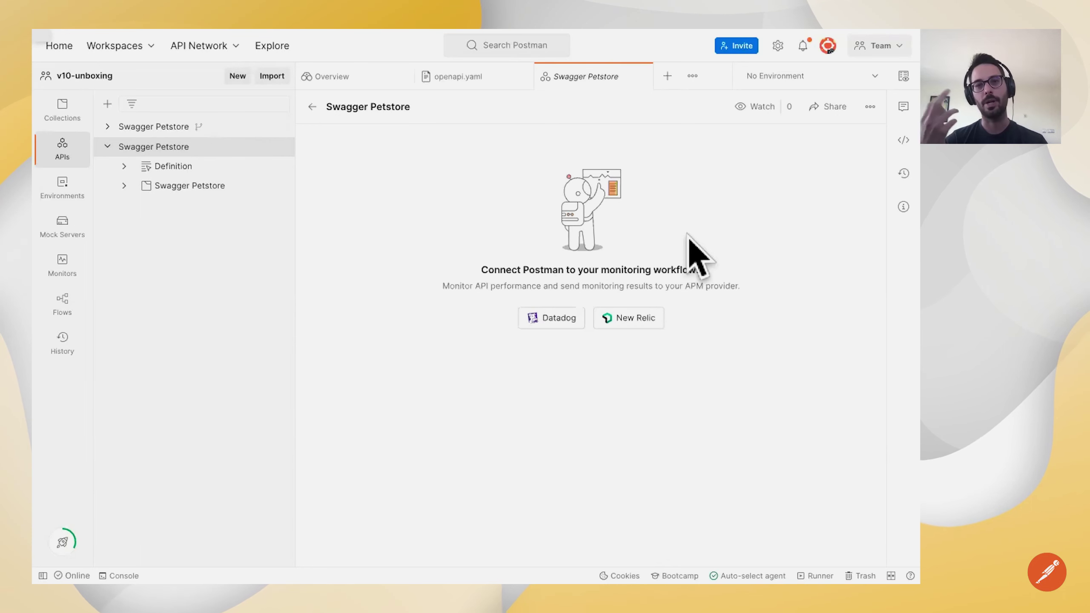
pyautogui.click(313, 106)
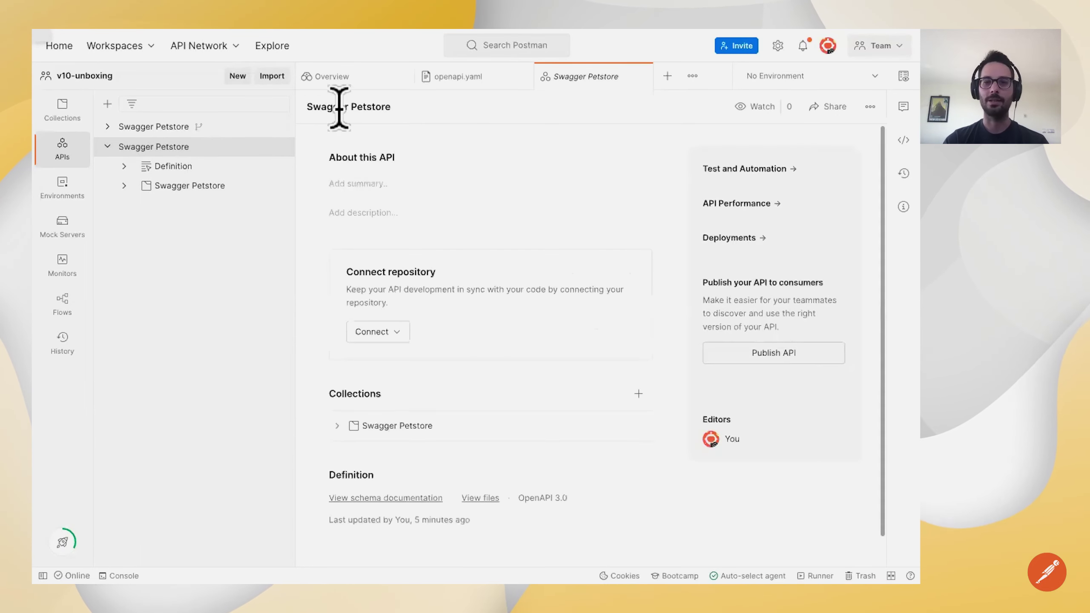
# - Review the AWS API Gateway connection form offered under the API's Deployments, close it and return to the API overview
pyautogui.click(732, 239)
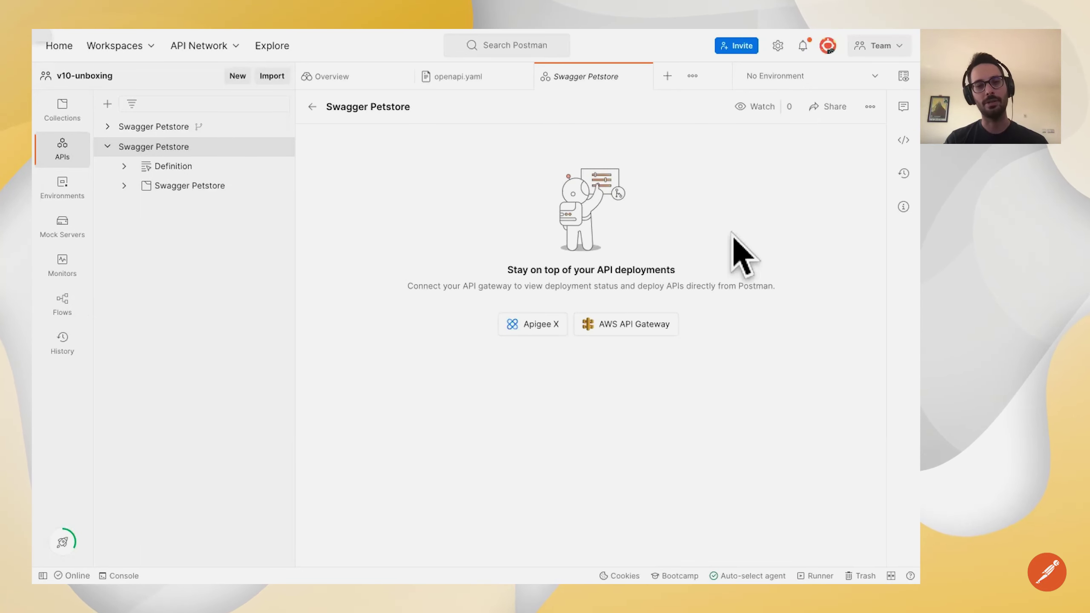
pyautogui.click(624, 327)
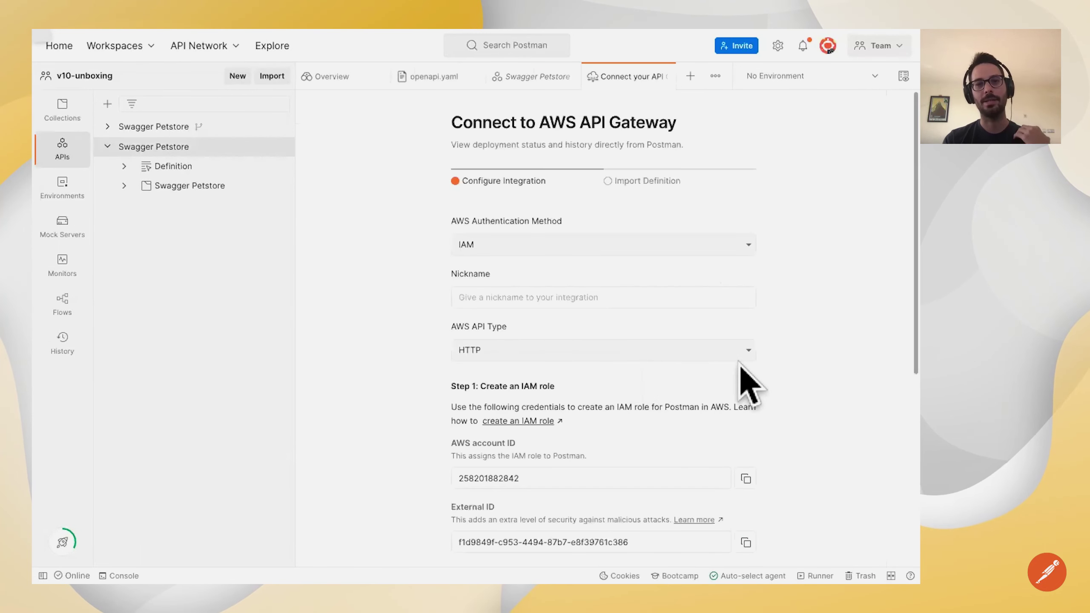
pyautogui.scroll(-3, 759, 360)
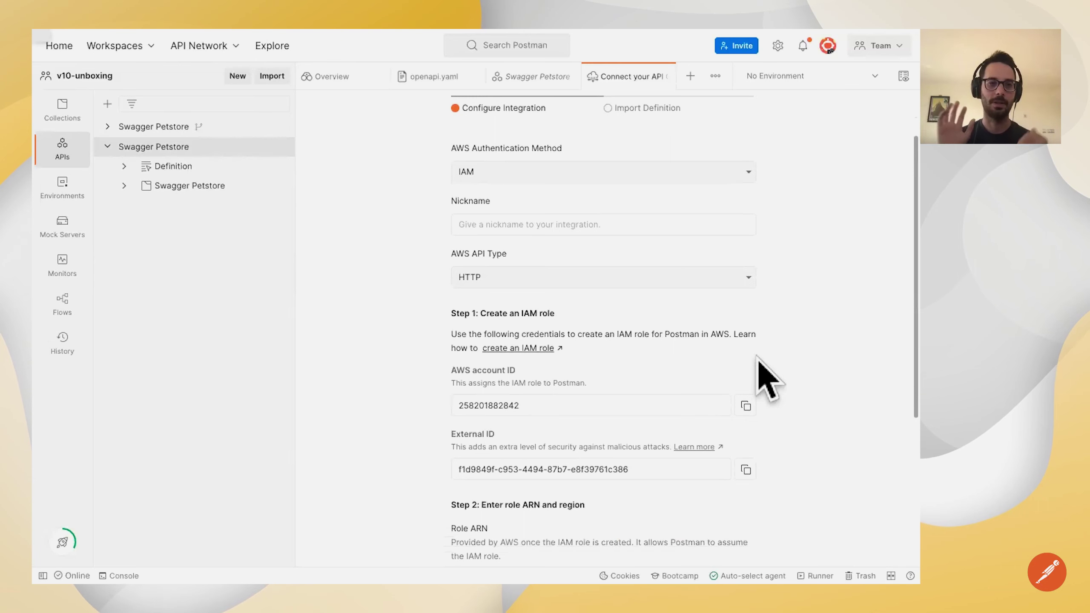
pyautogui.scroll(3, 758, 364)
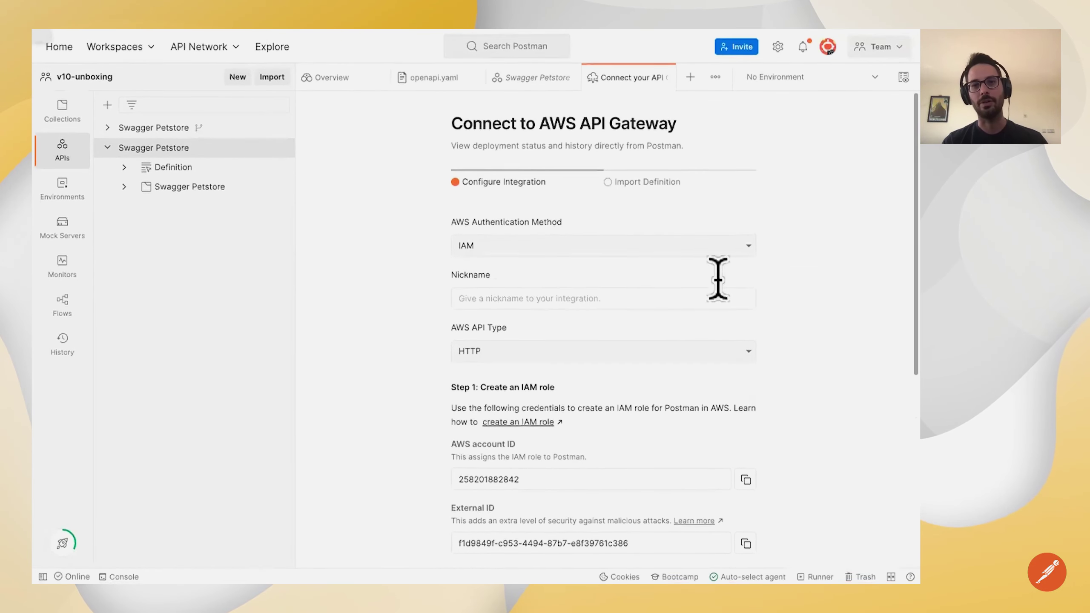
pyautogui.click(665, 76)
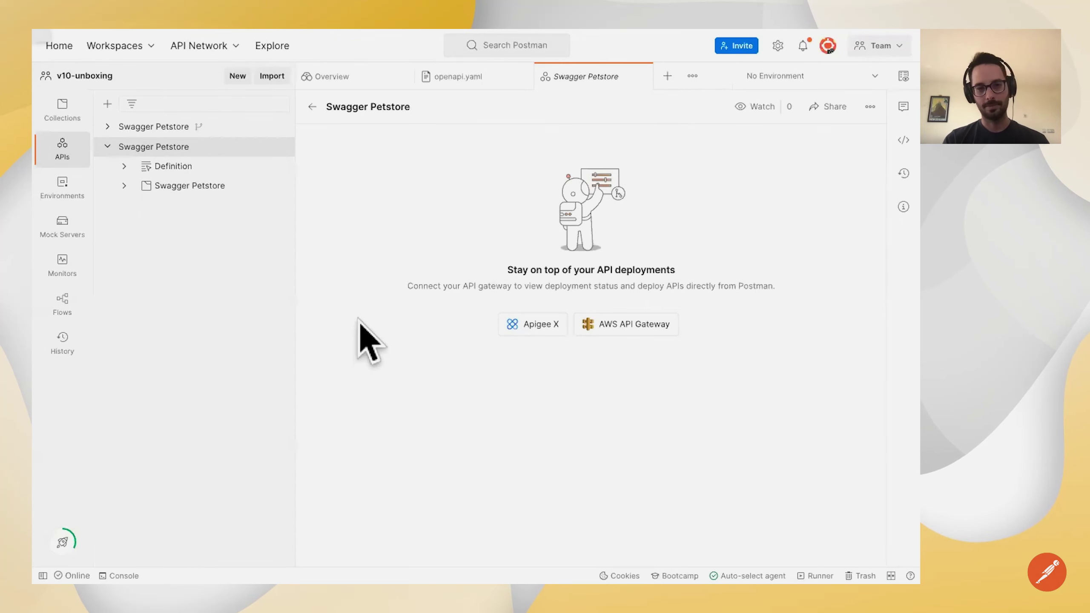
pyautogui.click(313, 107)
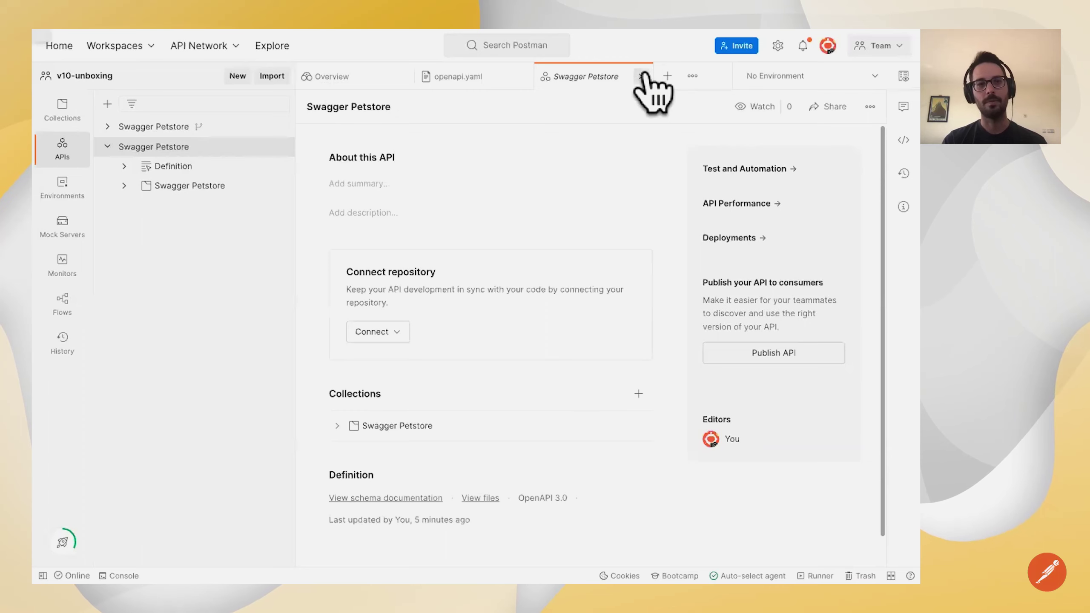
# - Close the Swagger Petstore and openapi.yaml tabs, and view the item types that can be created, including gRPC Request
pyautogui.click(641, 76)
pyautogui.click(522, 76)
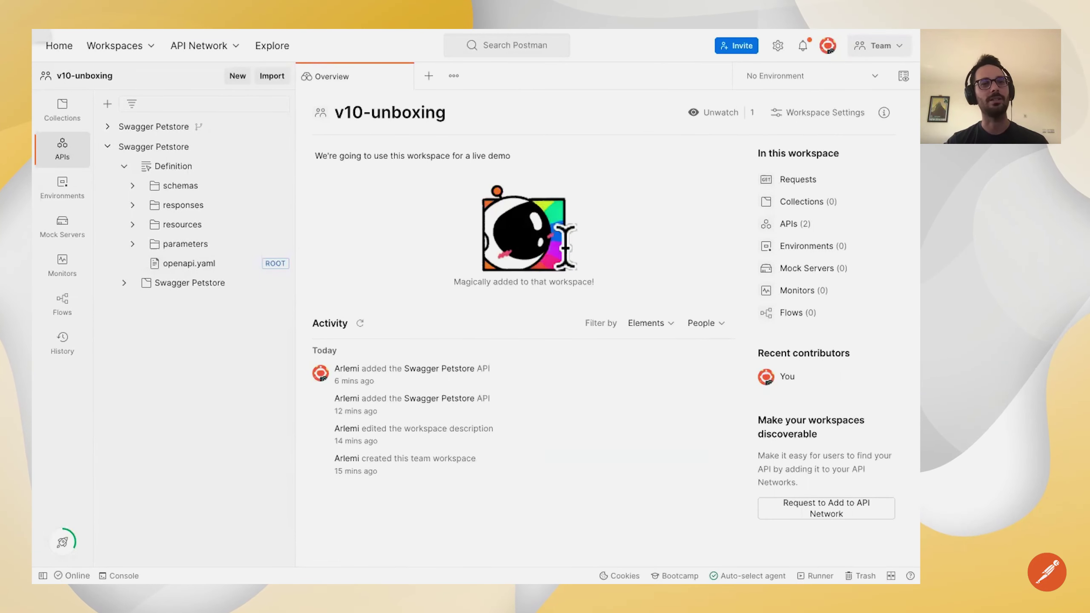
pyautogui.click(240, 75)
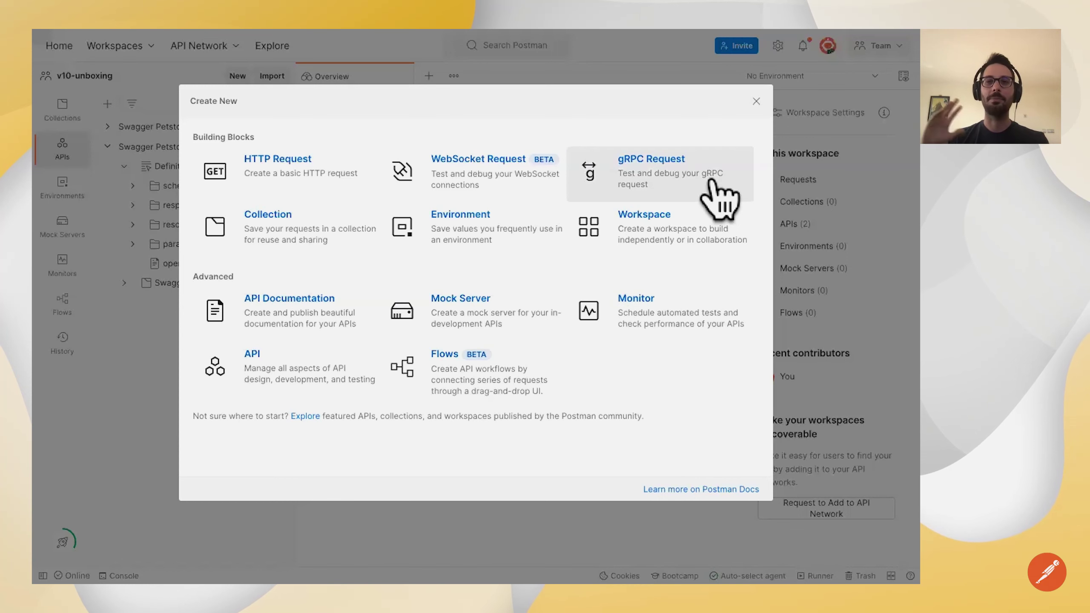
pyautogui.click(756, 101)
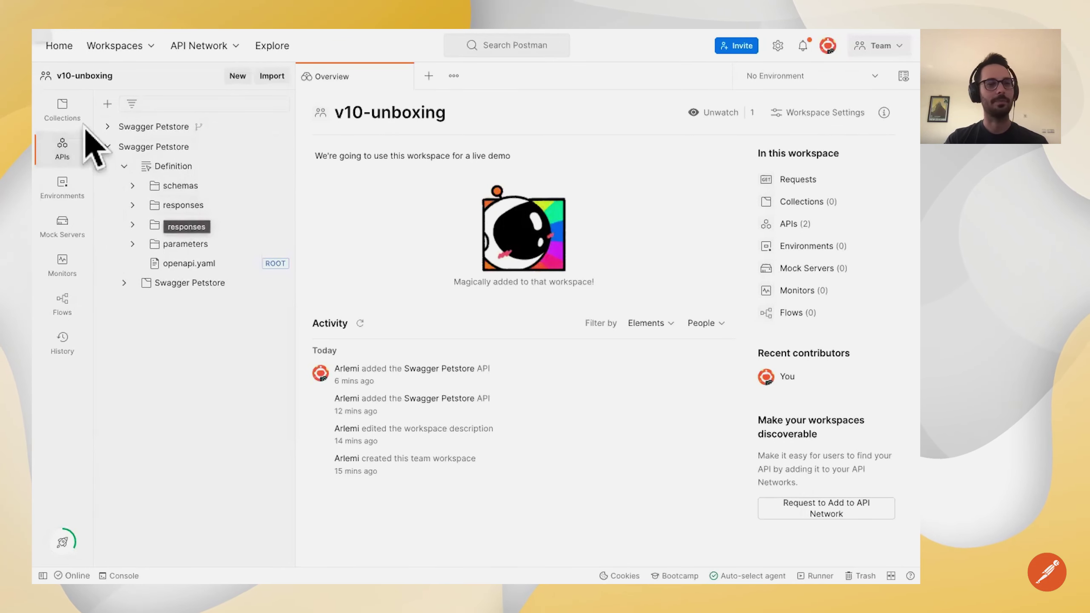
# - Import hello.proto from the Unboxing v10 folder as the HelloService API and close the import confirmation
pyautogui.click(275, 75)
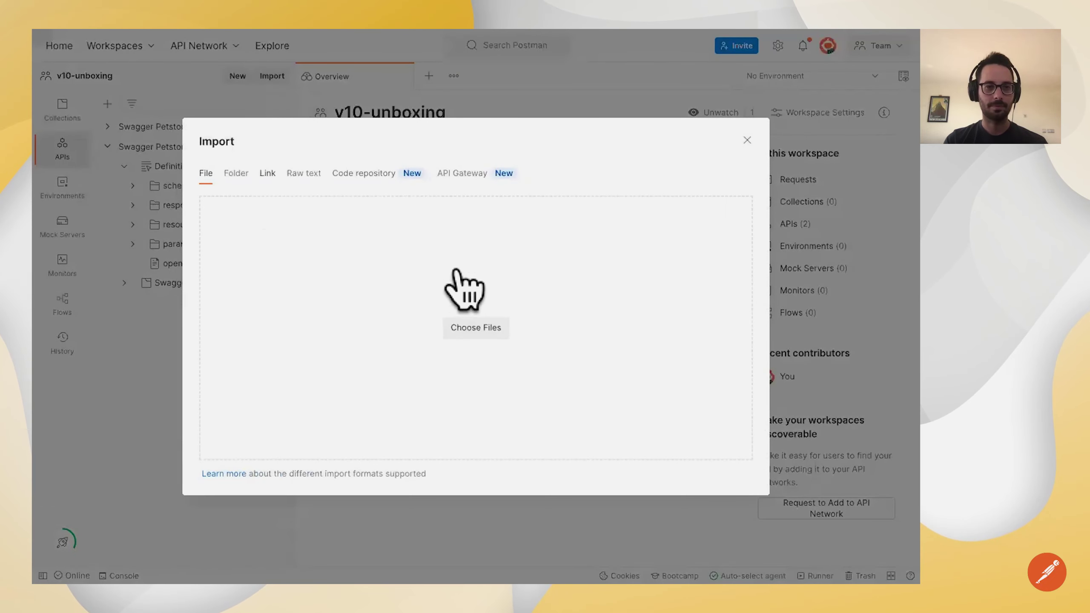
pyautogui.click(476, 329)
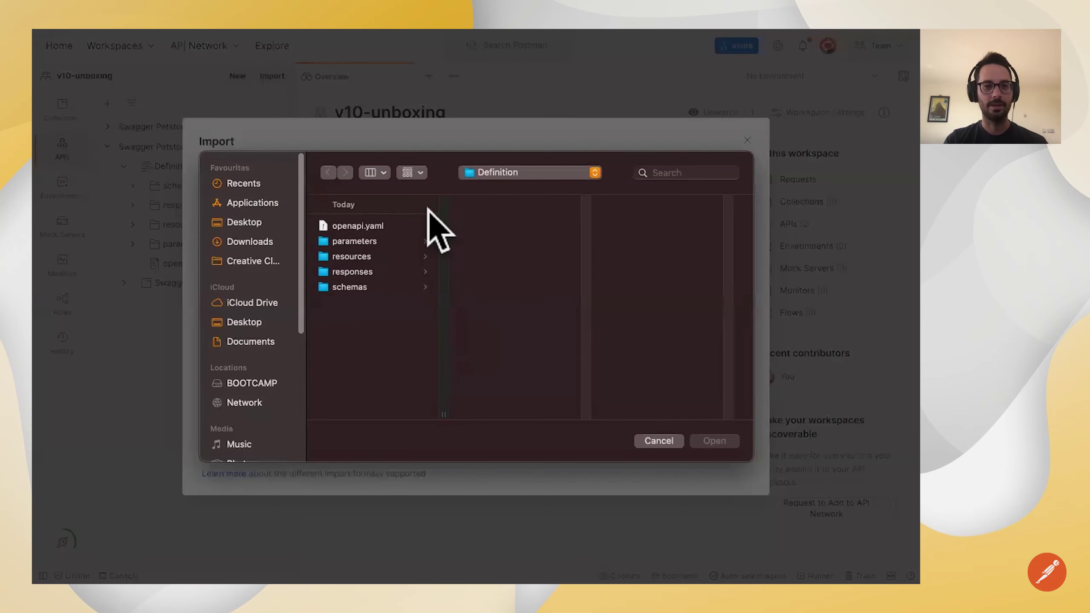
pyautogui.click(501, 174)
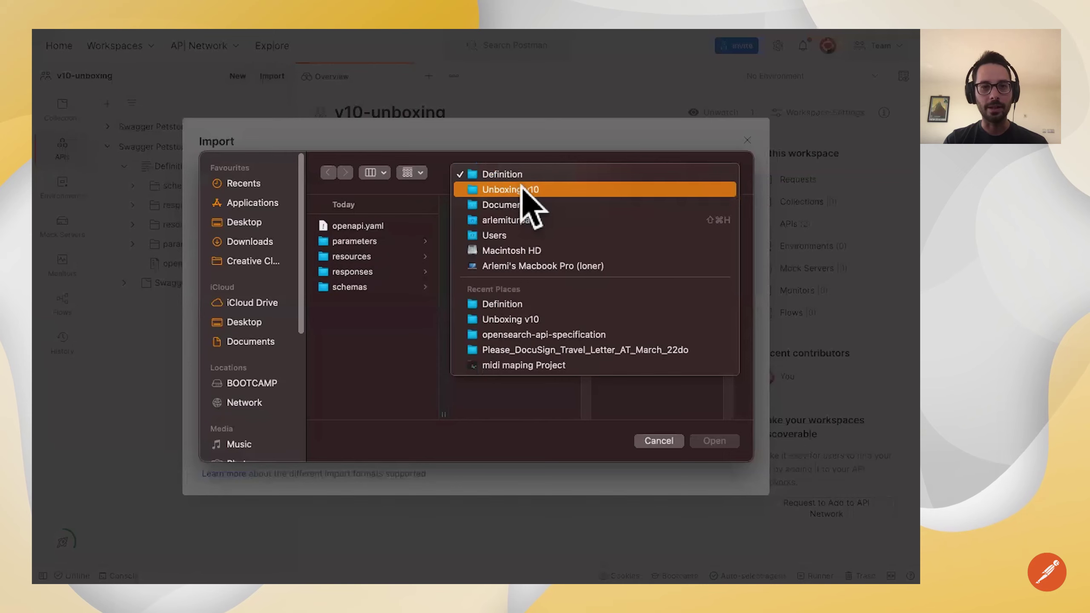
pyautogui.click(520, 187)
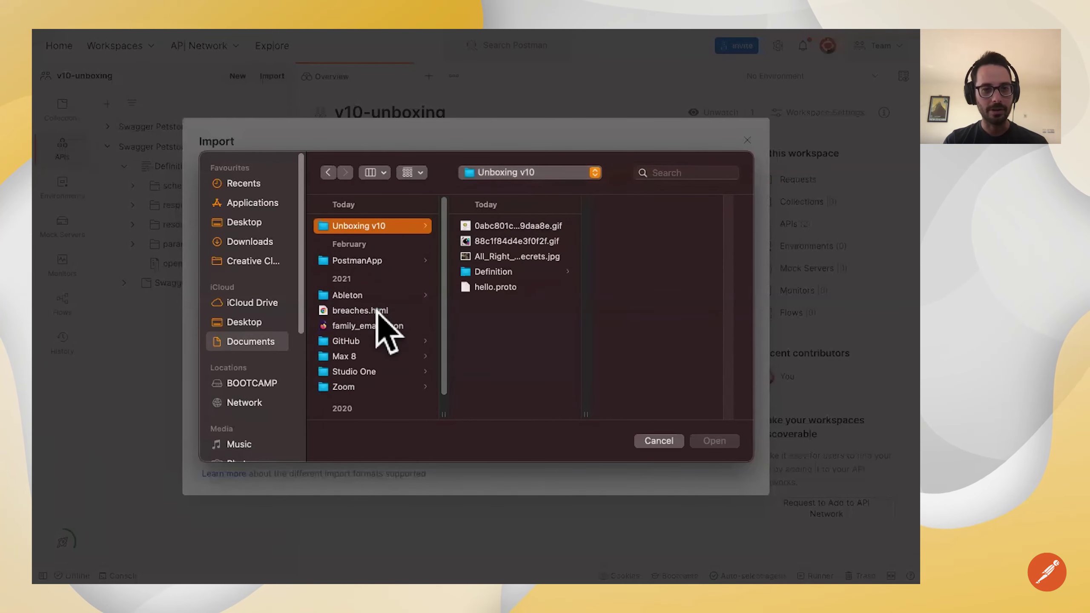
pyautogui.click(511, 287)
pyautogui.click(725, 442)
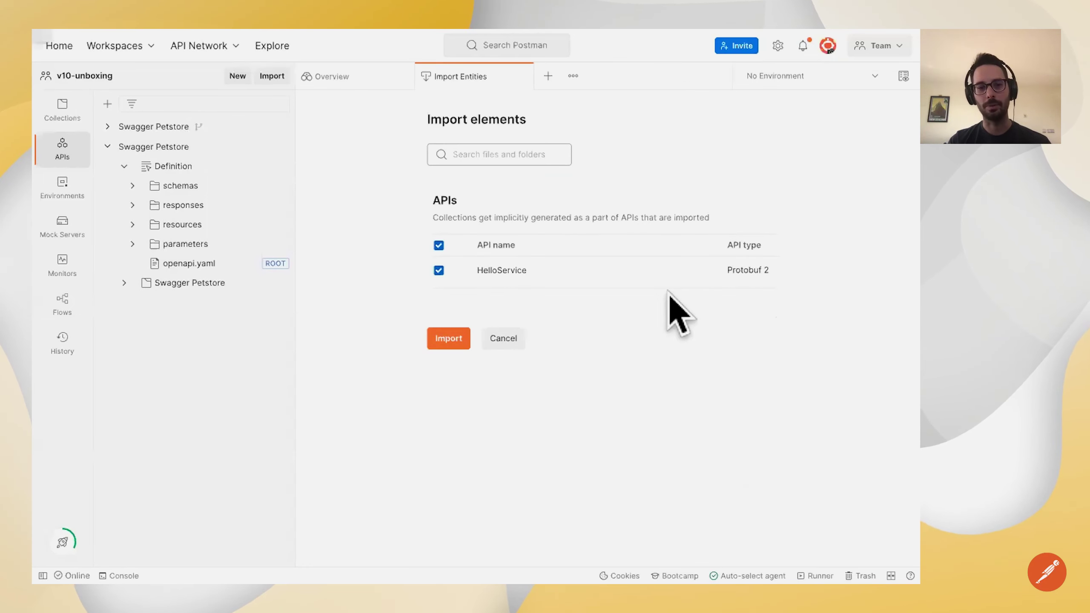
pyautogui.click(442, 338)
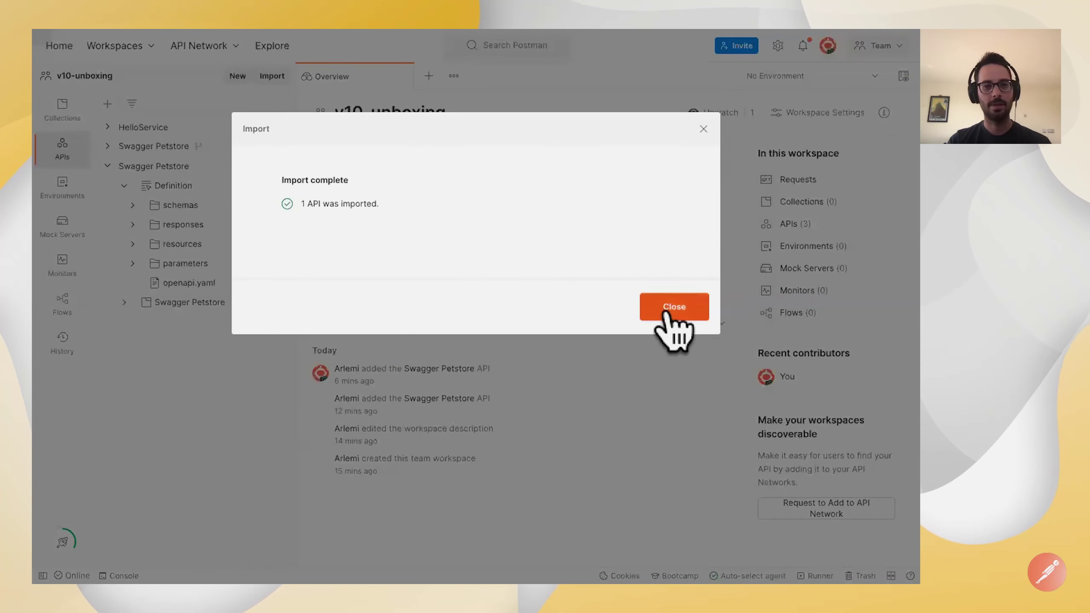
pyautogui.click(672, 308)
# - Collapse the expanded Swagger Petstore API, review the hello.proto definition of HelloService and close it
pyautogui.click(121, 166)
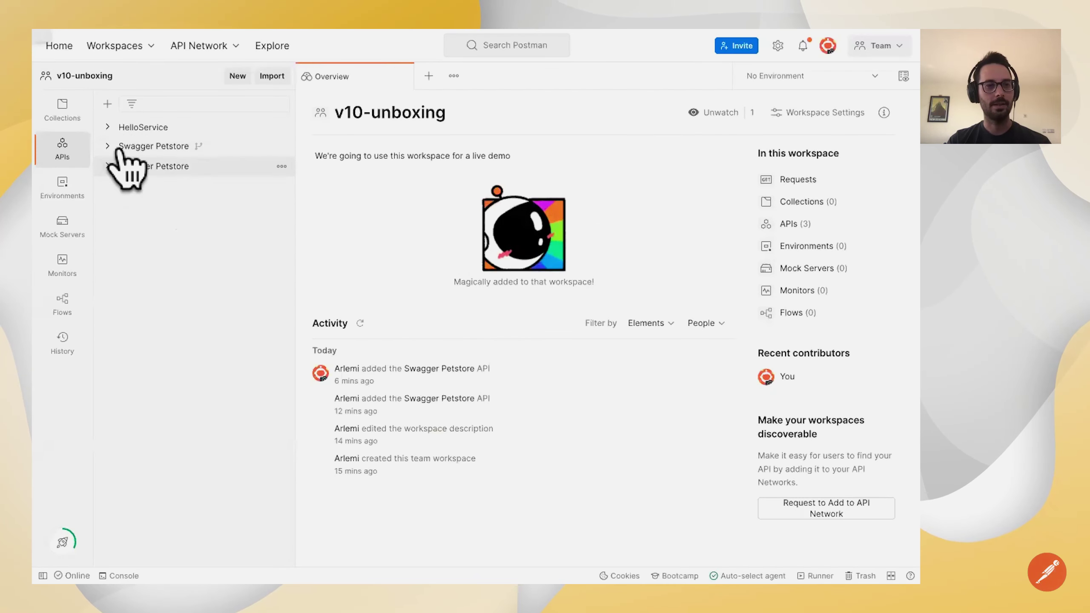
pyautogui.click(143, 127)
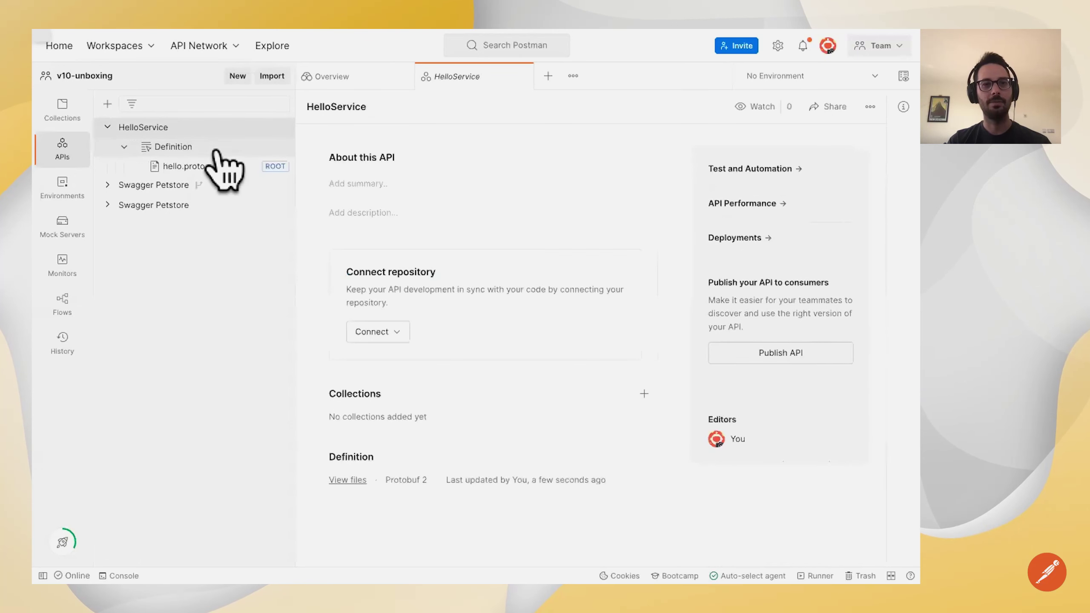
pyautogui.click(218, 165)
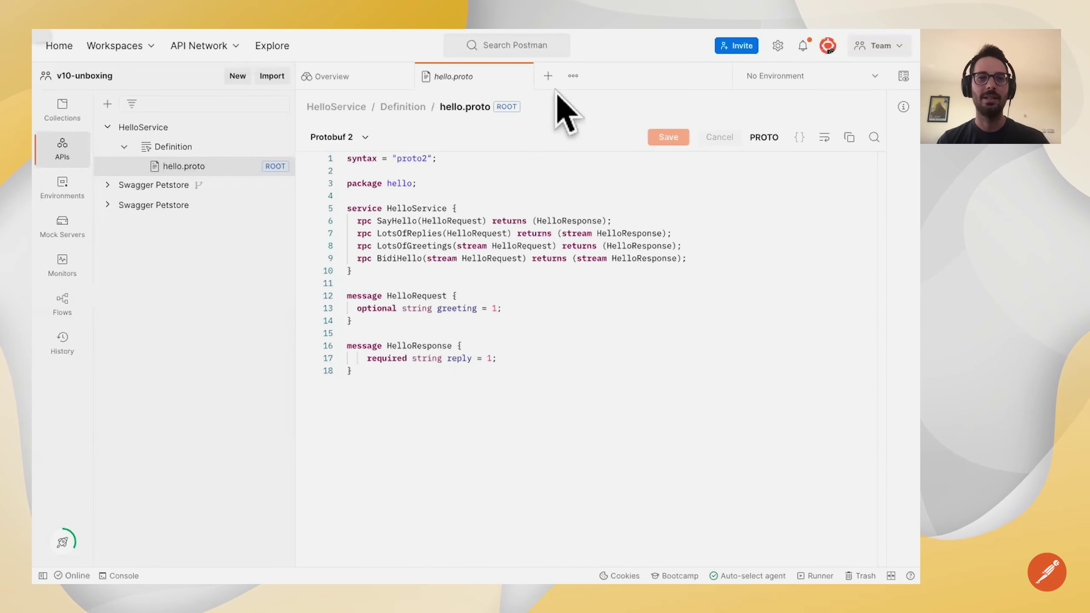
pyautogui.click(525, 76)
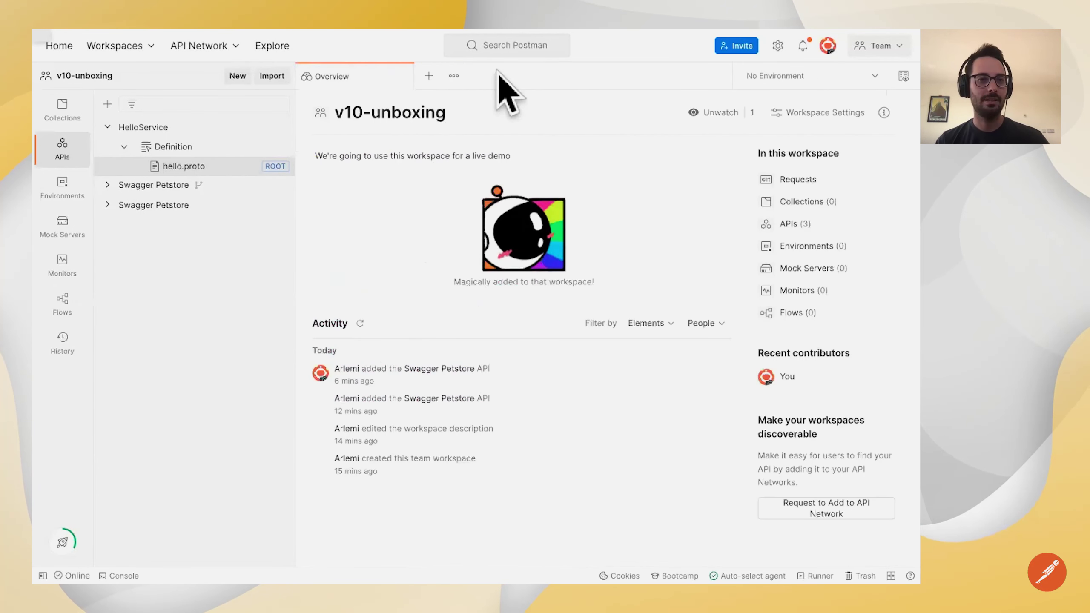
# - Create a new gRPC request from the Collections view and use the HelloService Protobuf API as its service definition
pyautogui.click(64, 113)
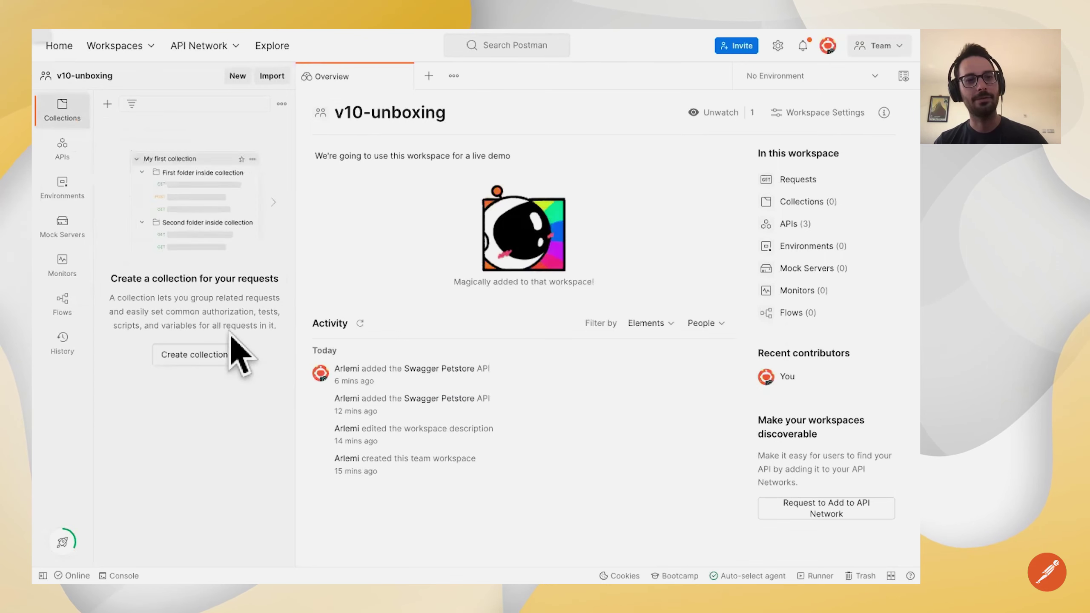
pyautogui.click(237, 76)
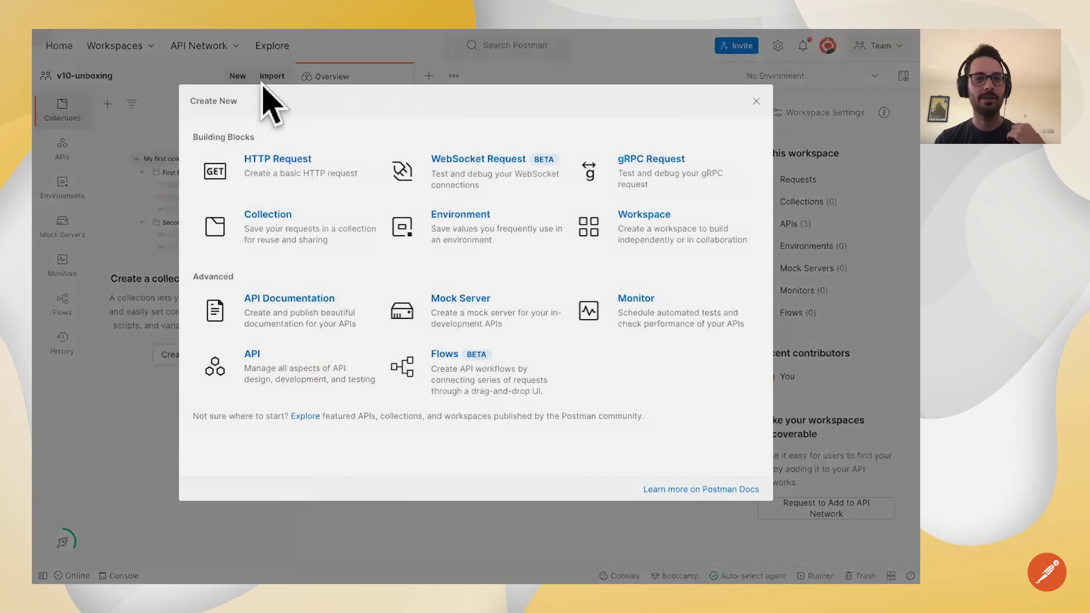
pyautogui.click(666, 171)
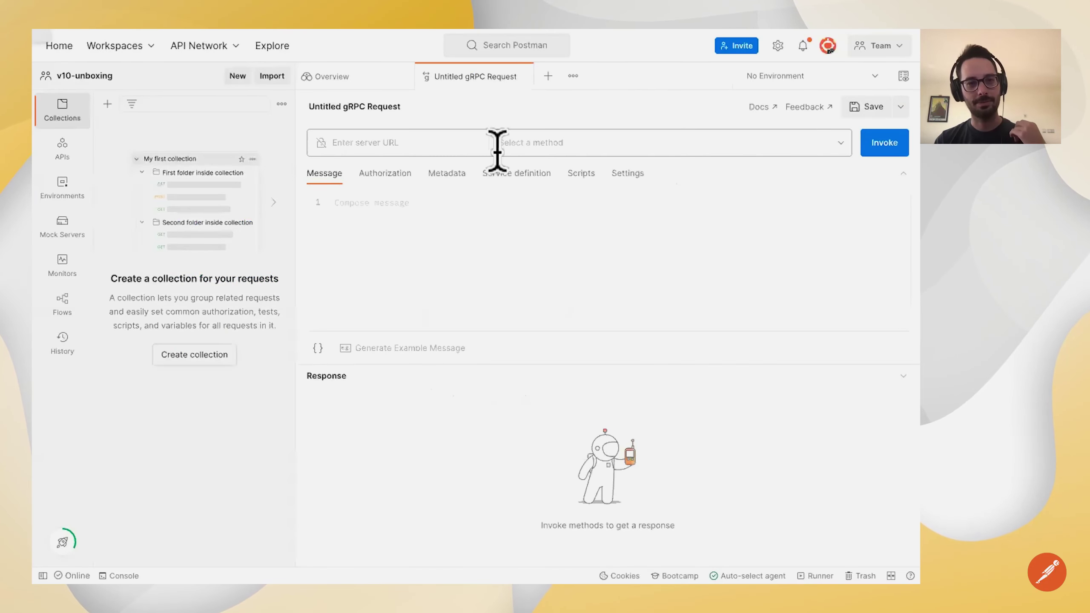
pyautogui.click(457, 142)
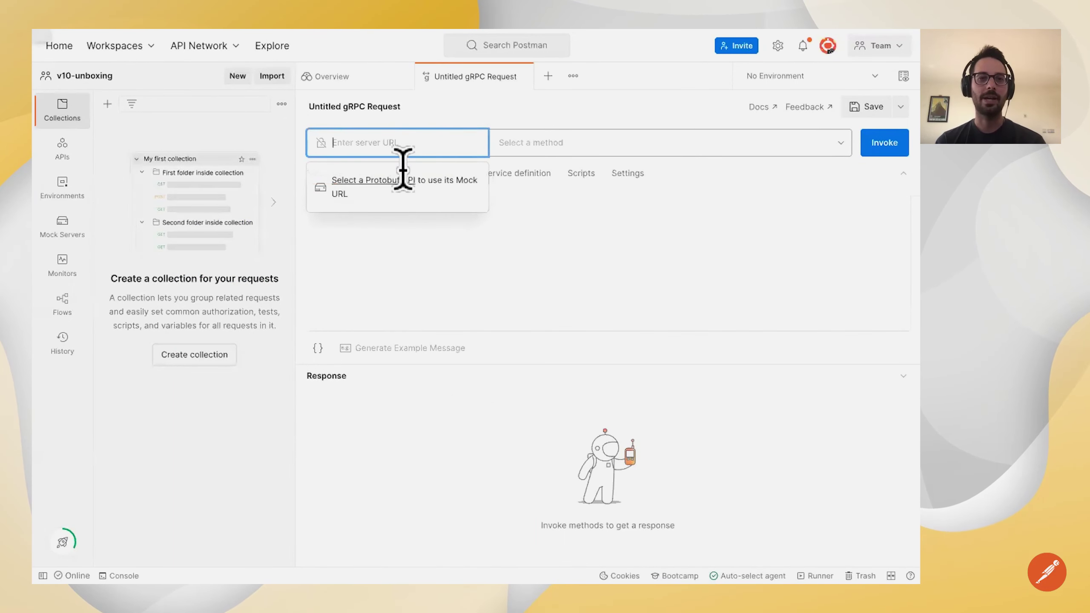
pyautogui.click(388, 184)
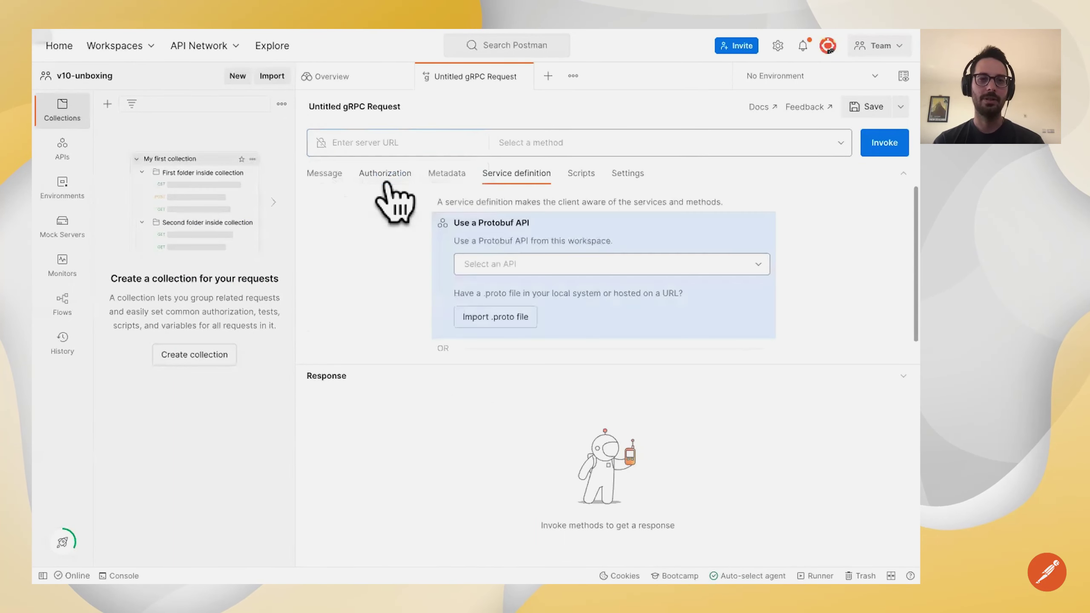
pyautogui.click(504, 260)
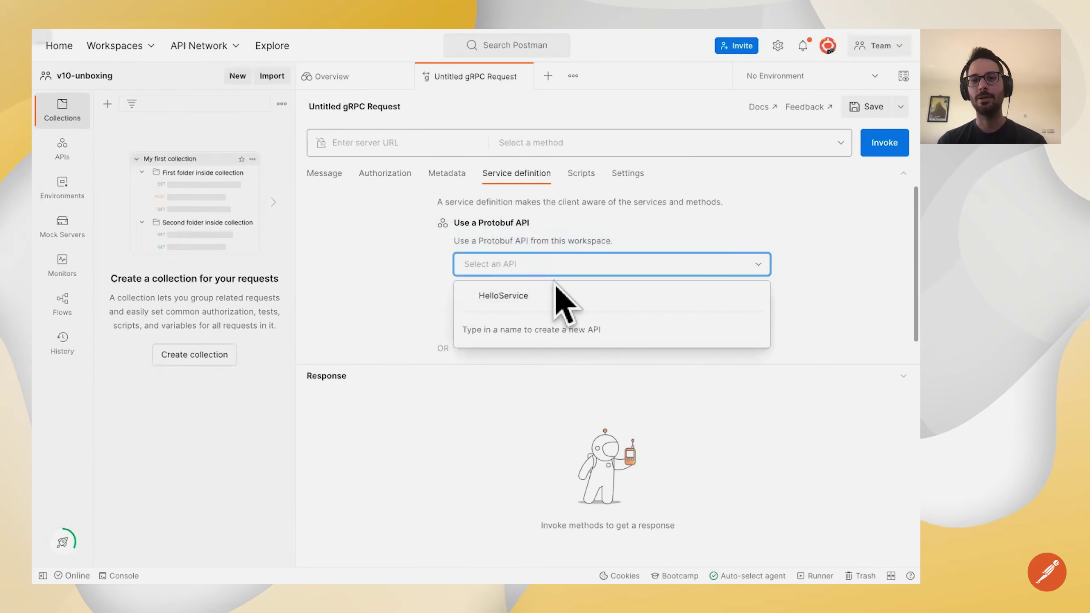
pyautogui.click(547, 296)
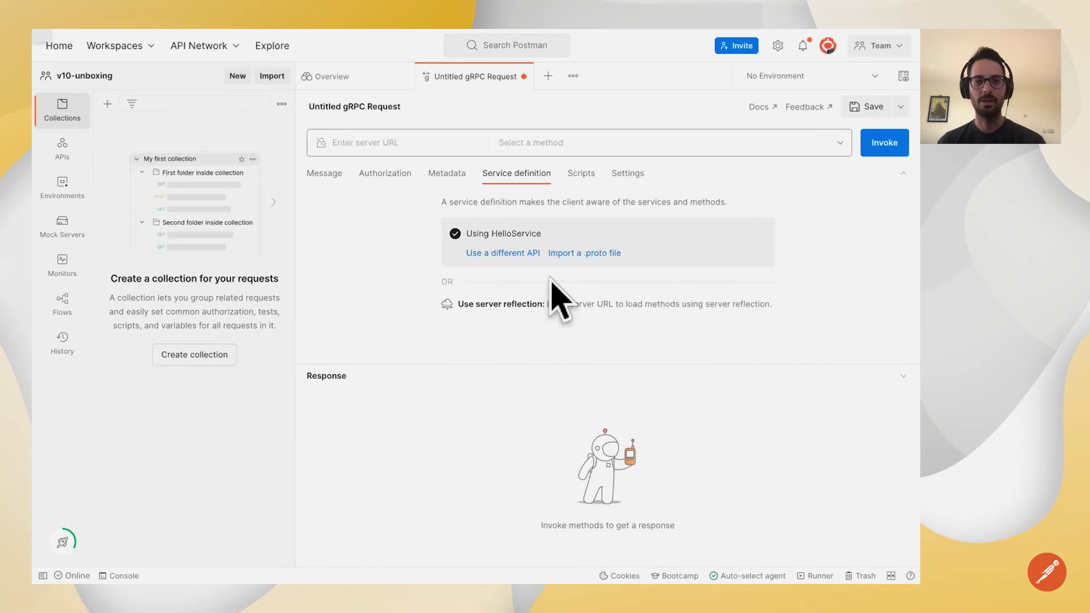
# - Set the gRPC request's server URL to the HelloService mock URL, select the SayHello method and invoke it with an empty message
pyautogui.click(396, 143)
pyautogui.click(384, 178)
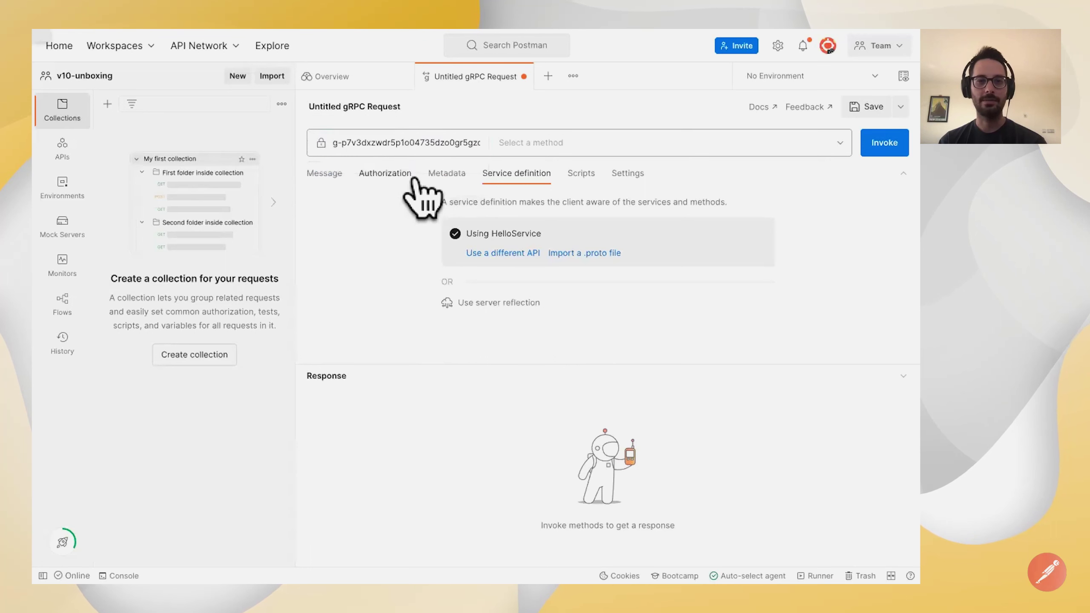
pyautogui.click(555, 146)
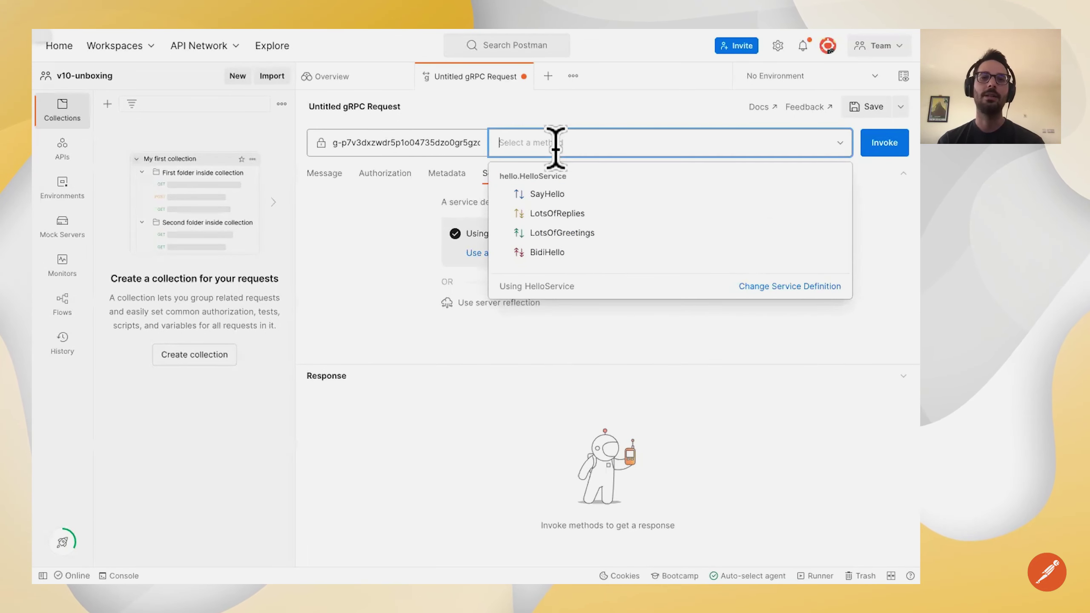
pyautogui.click(552, 195)
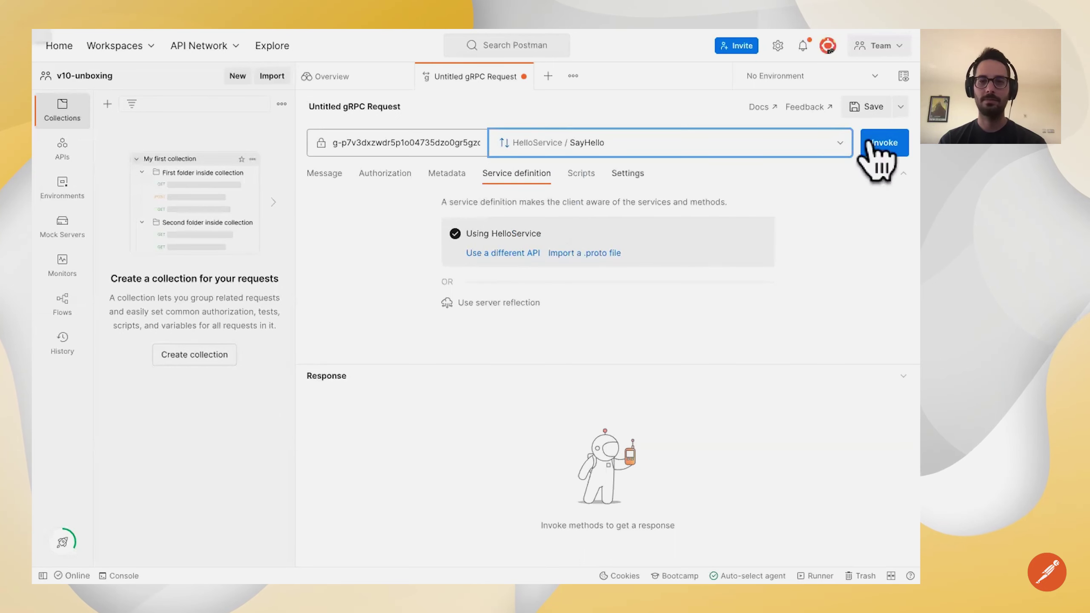
pyautogui.click(333, 179)
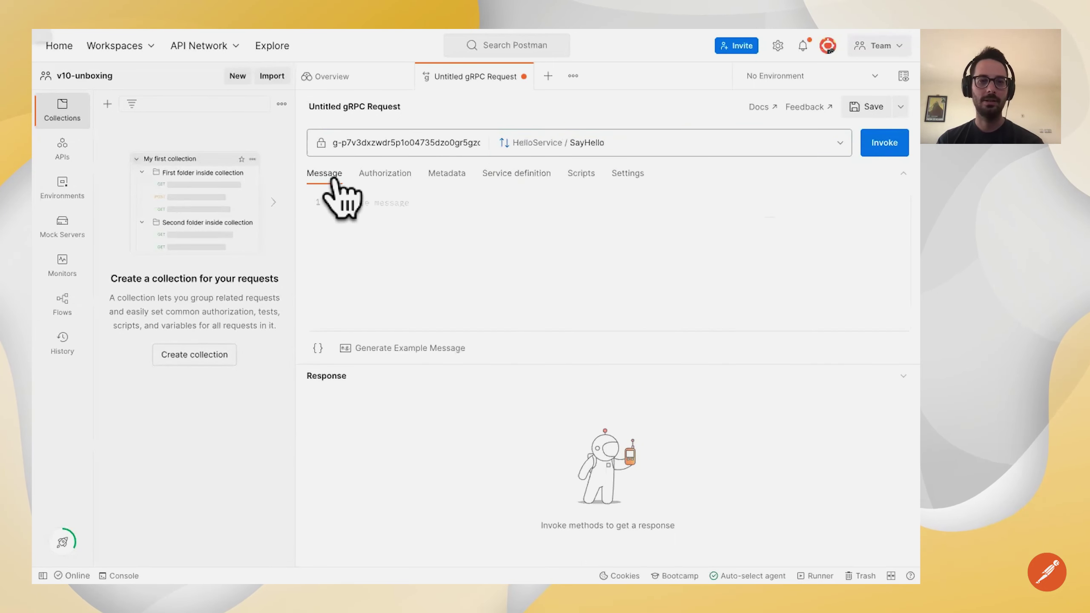
pyautogui.click(874, 143)
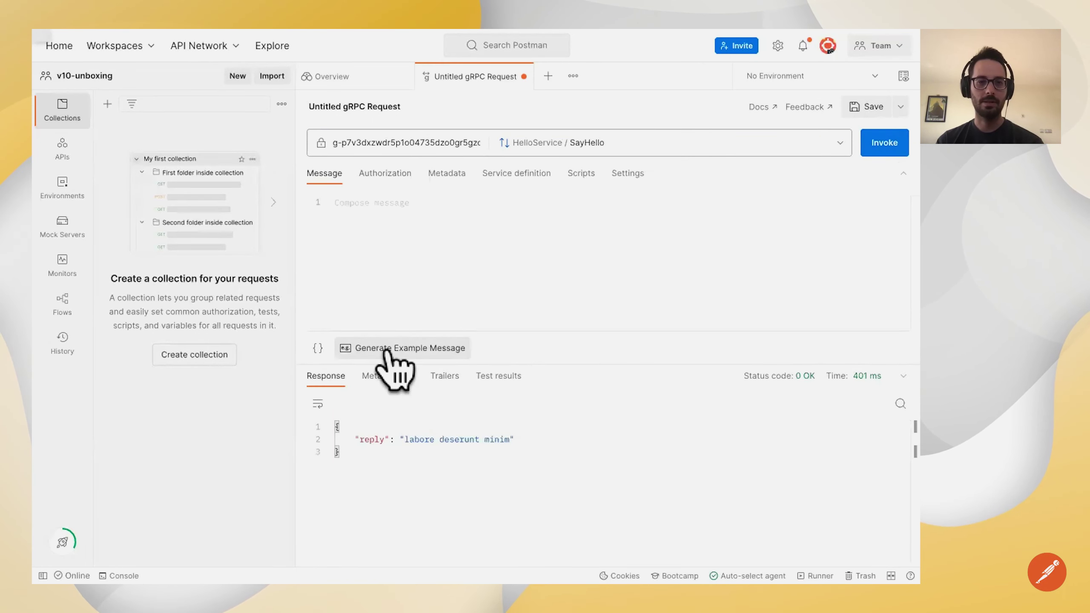
# - Generate an example message, set its greeting to "Hello Webinar people!" and invoke SayHello again
pyautogui.click(388, 350)
pyautogui.moveTo(418, 215); pyautogui.dragTo(507, 215)
pyautogui.write('Hel')
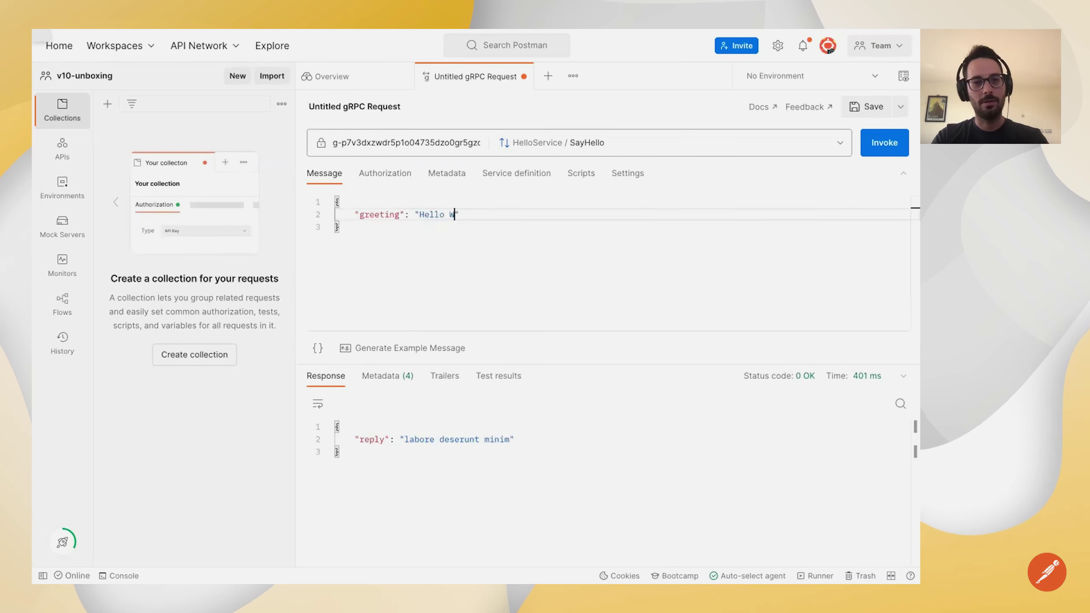
pyautogui.press('super+Return')
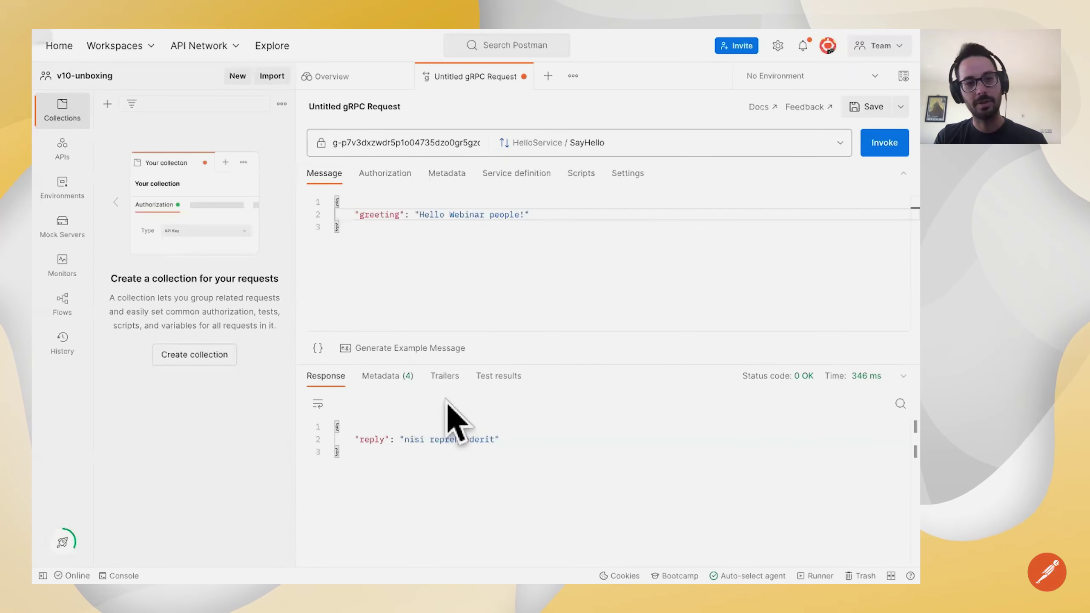
# - Switch the request to the LotsOfReplies method, invoke it and look through the streamed responses
pyautogui.click(752, 141)
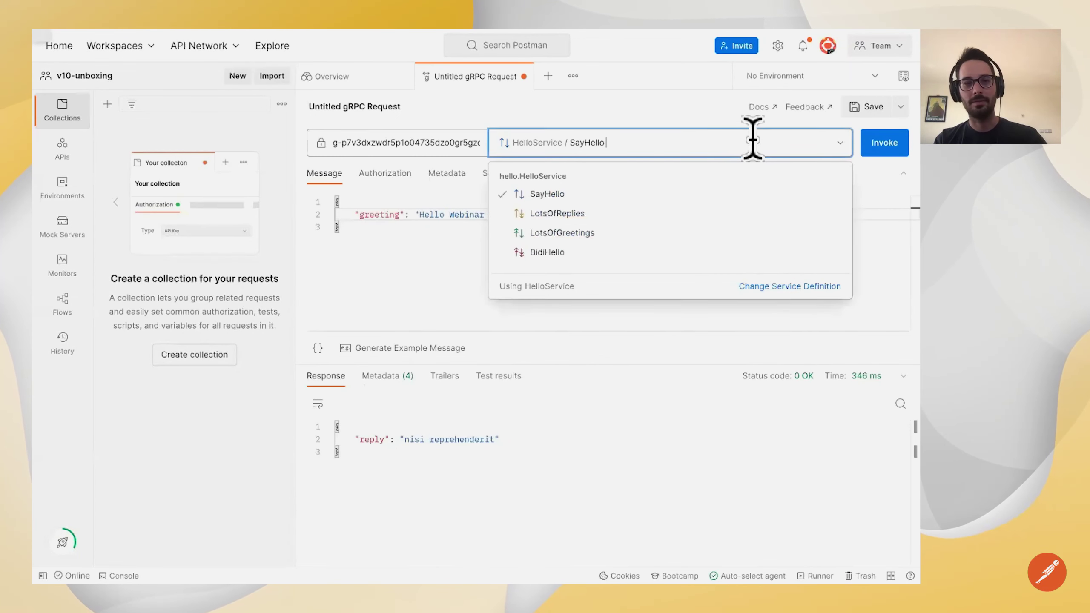
pyautogui.click(732, 217)
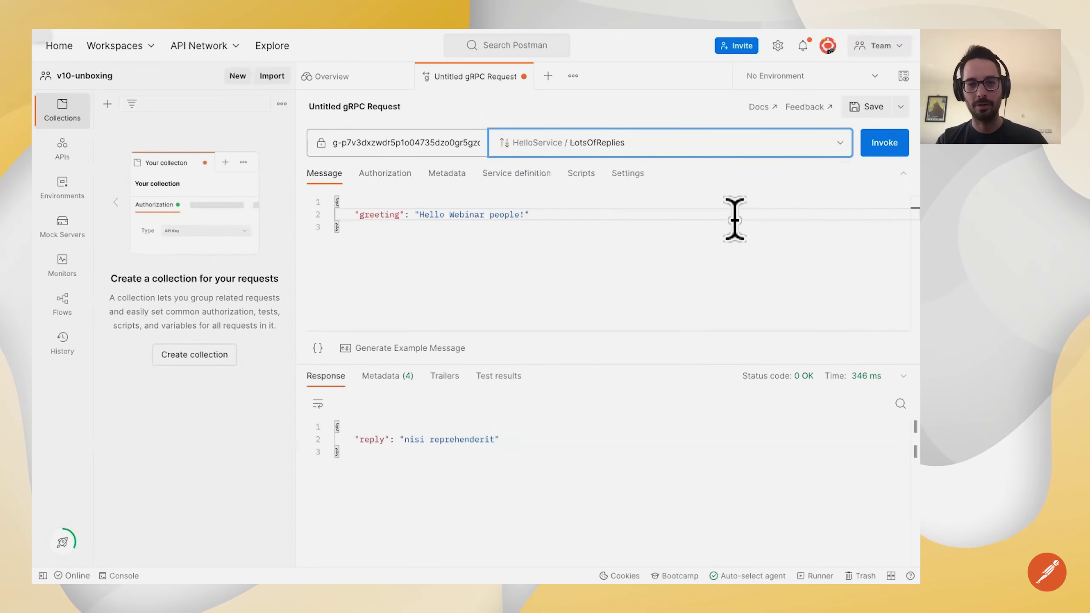
pyautogui.click(872, 148)
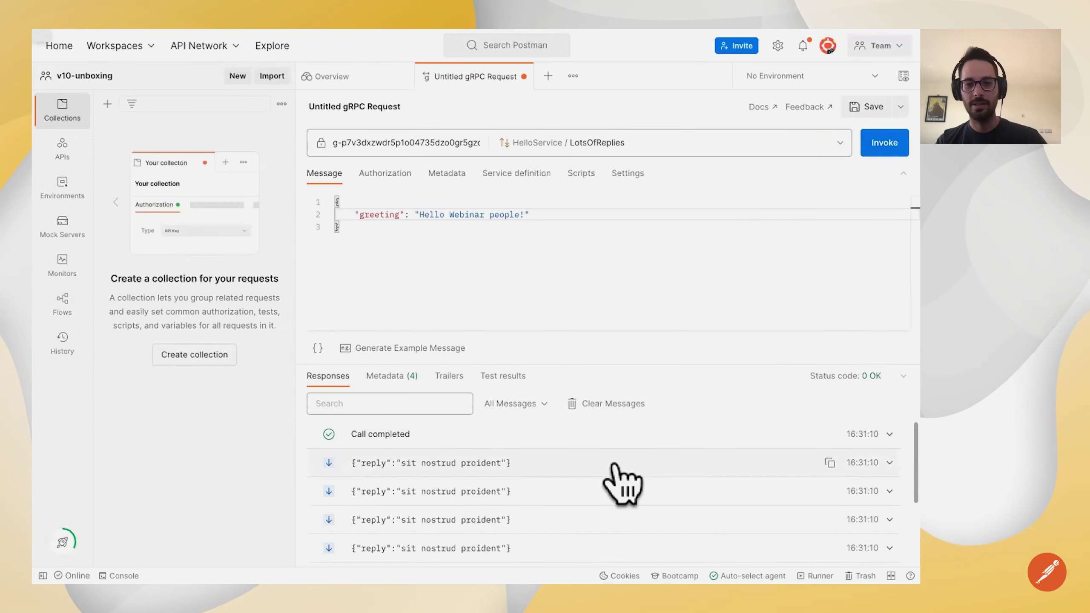
pyautogui.scroll(-5, 613, 494)
pyautogui.scroll(-3, 615, 507)
pyautogui.scroll(10, 615, 506)
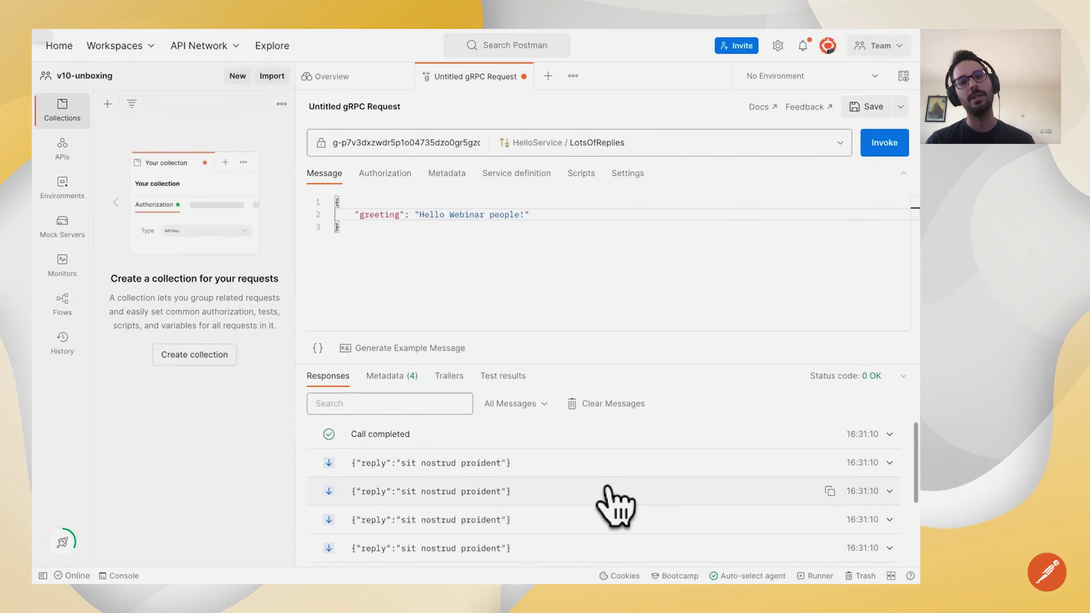
# - Add the "Test response time is below 200ms" snippet as an After response script, and invoke LotsOfReplies to check its test results
pyautogui.click(581, 175)
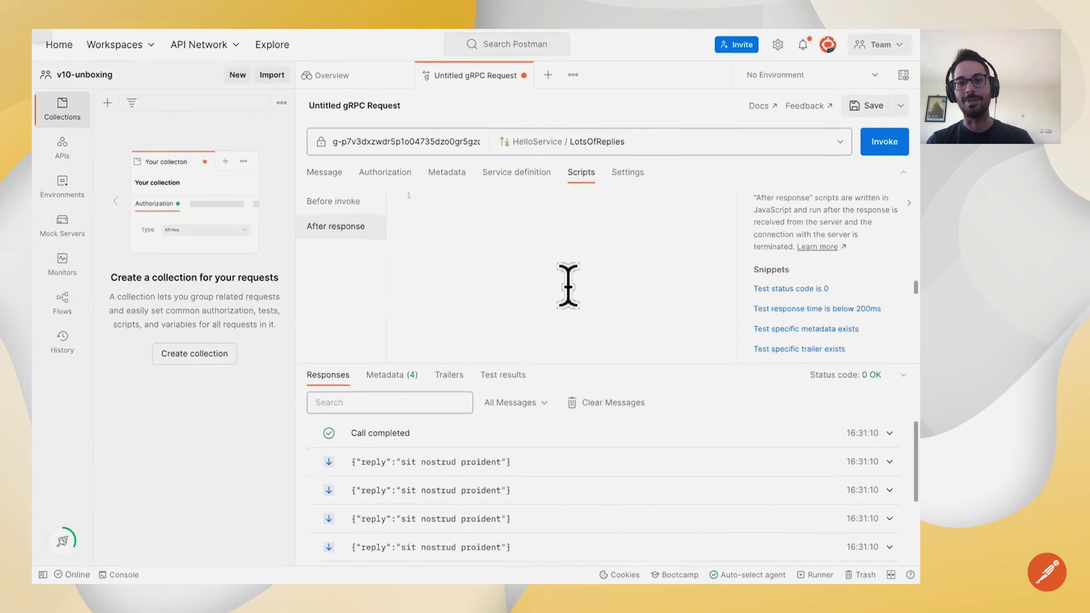
pyautogui.scroll(-1, 814, 312)
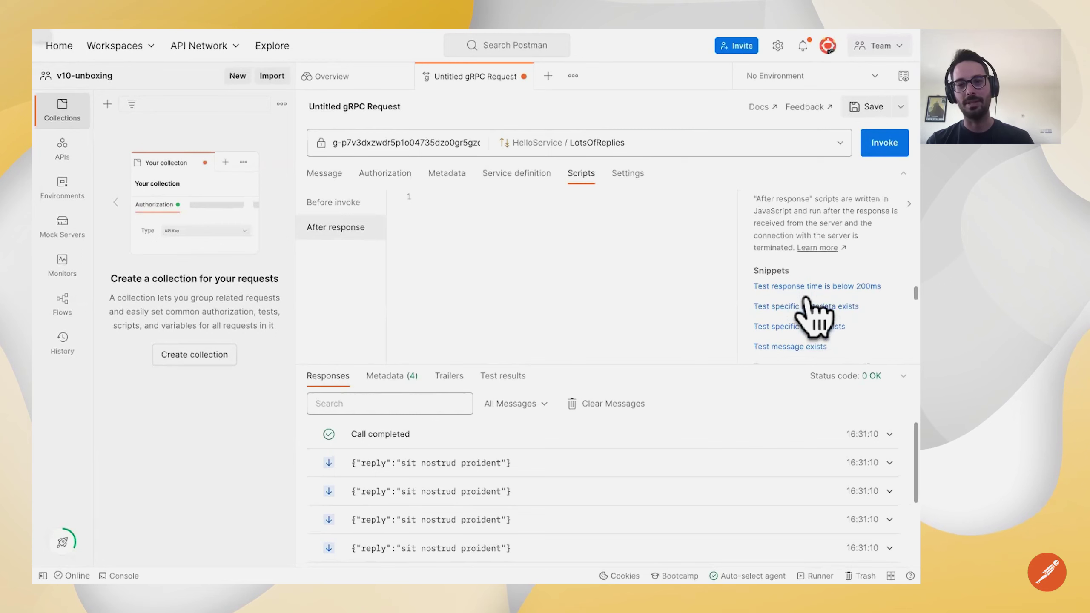
pyautogui.scroll(-1, 814, 313)
pyautogui.scroll(2, 812, 316)
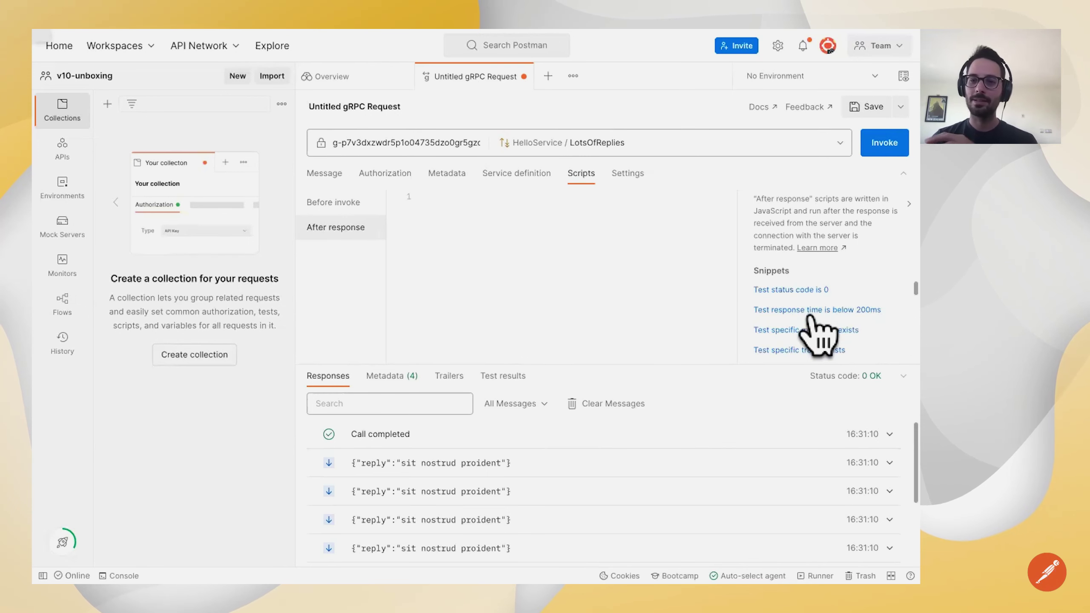
pyautogui.scroll(-2, 810, 317)
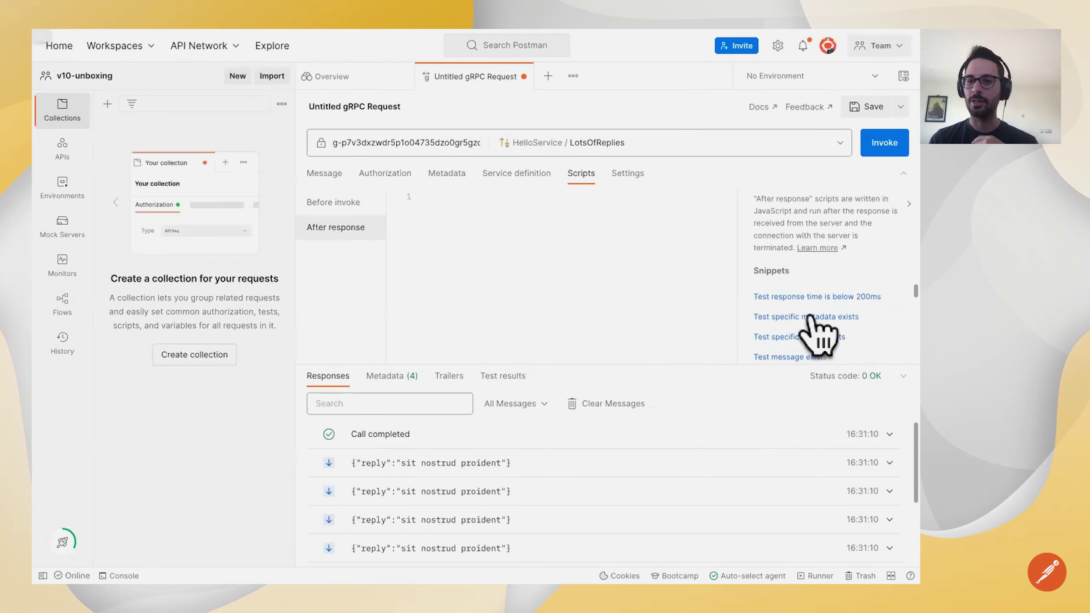
pyautogui.click(812, 297)
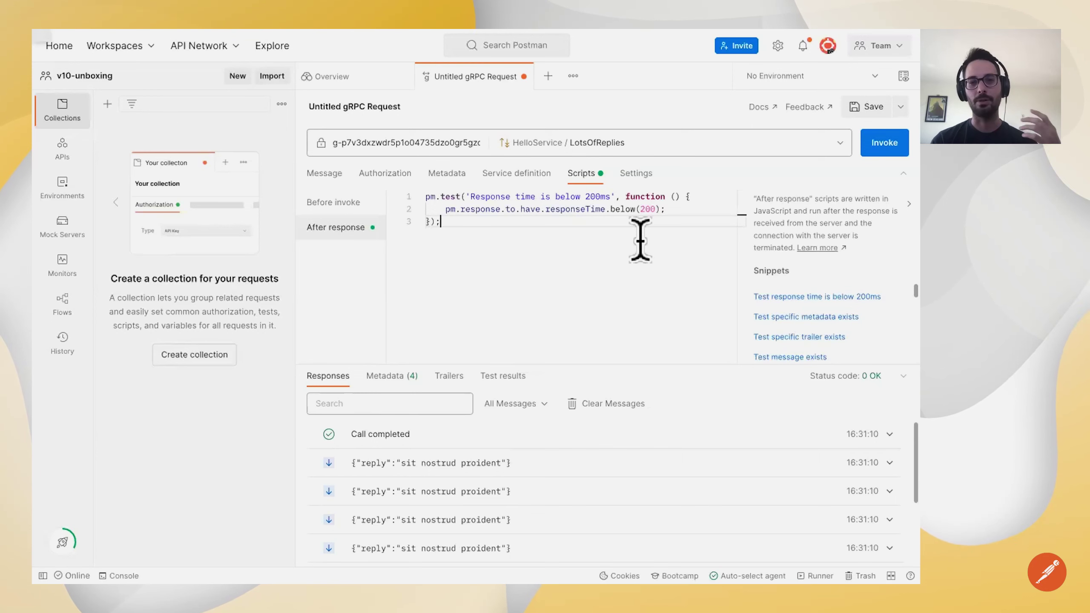
pyautogui.click(873, 146)
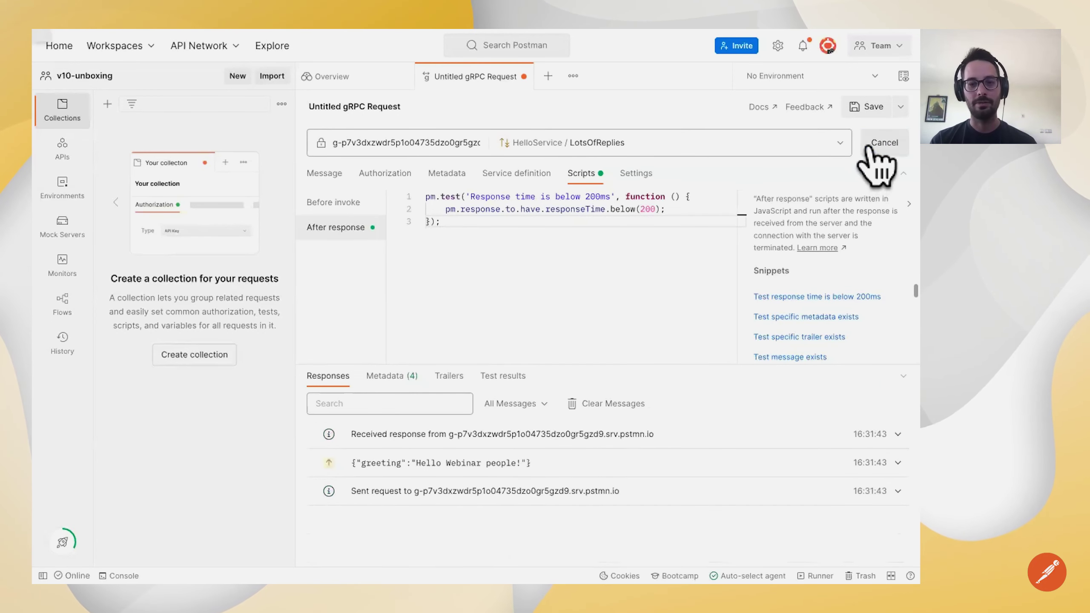
pyautogui.click(531, 377)
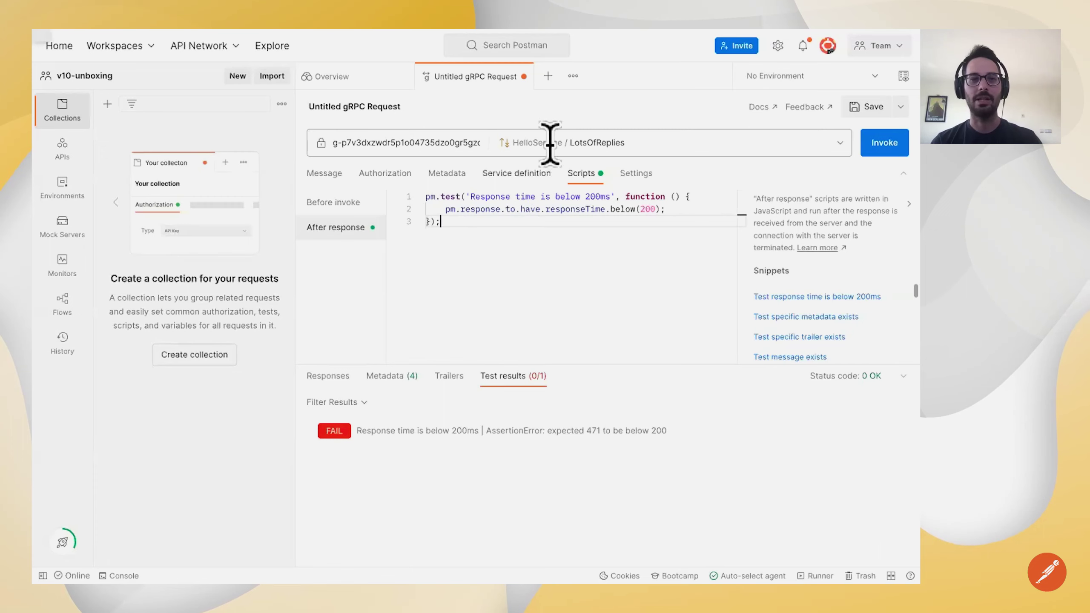
# - Close the untitled gRPC request without saving its changes and open the Private API Network
pyautogui.click(523, 76)
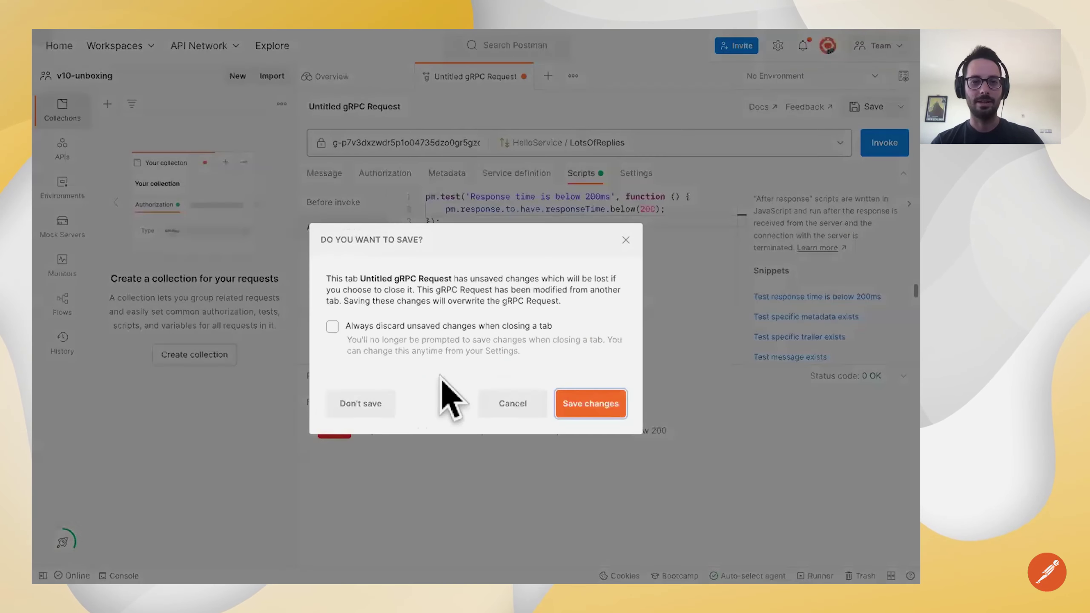
pyautogui.click(379, 409)
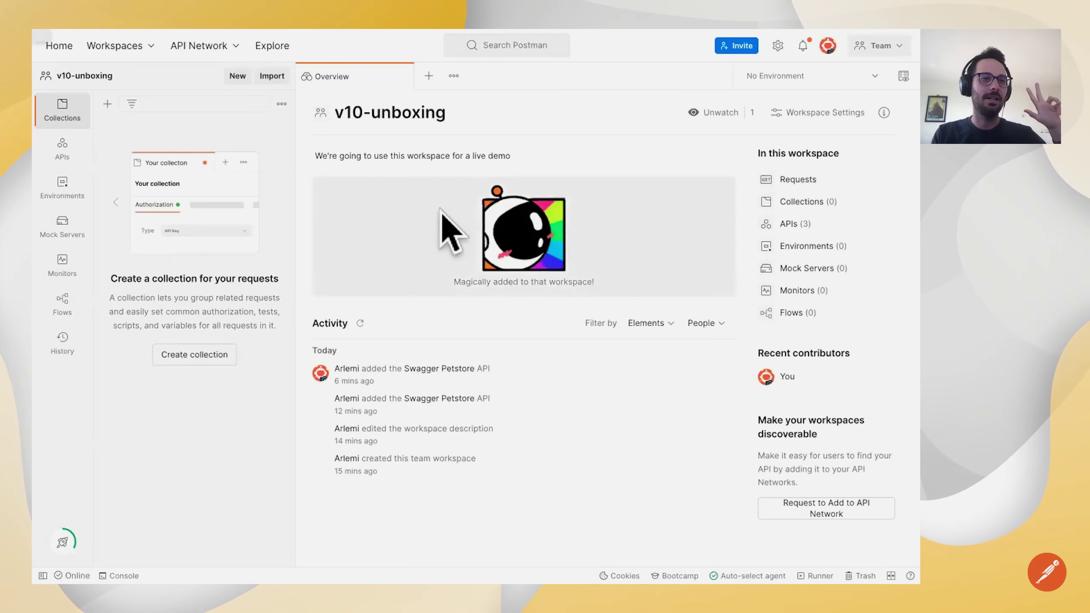
pyautogui.click(227, 47)
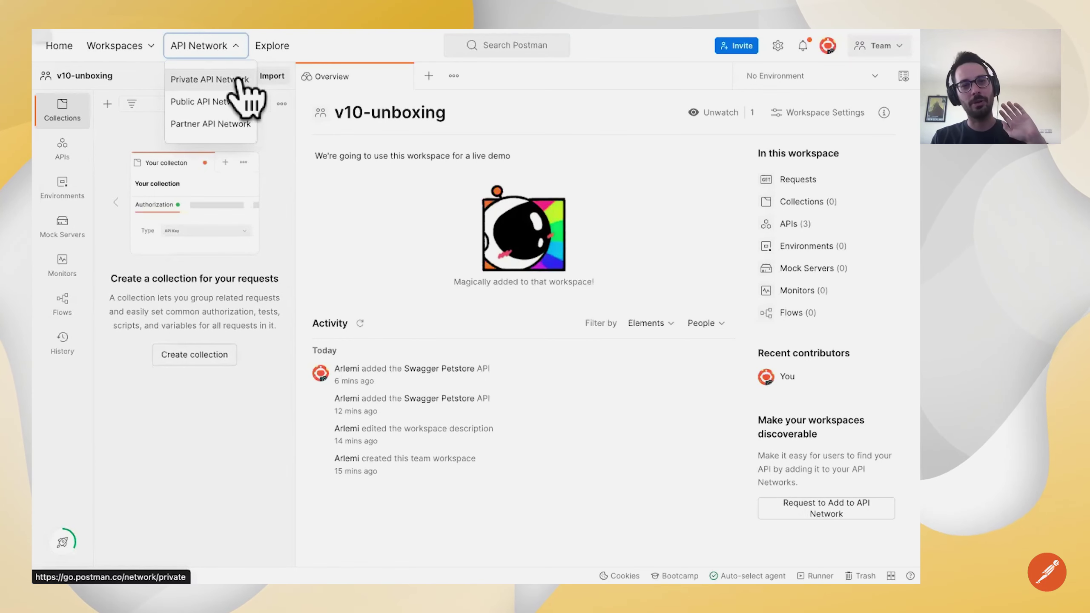
pyautogui.click(241, 80)
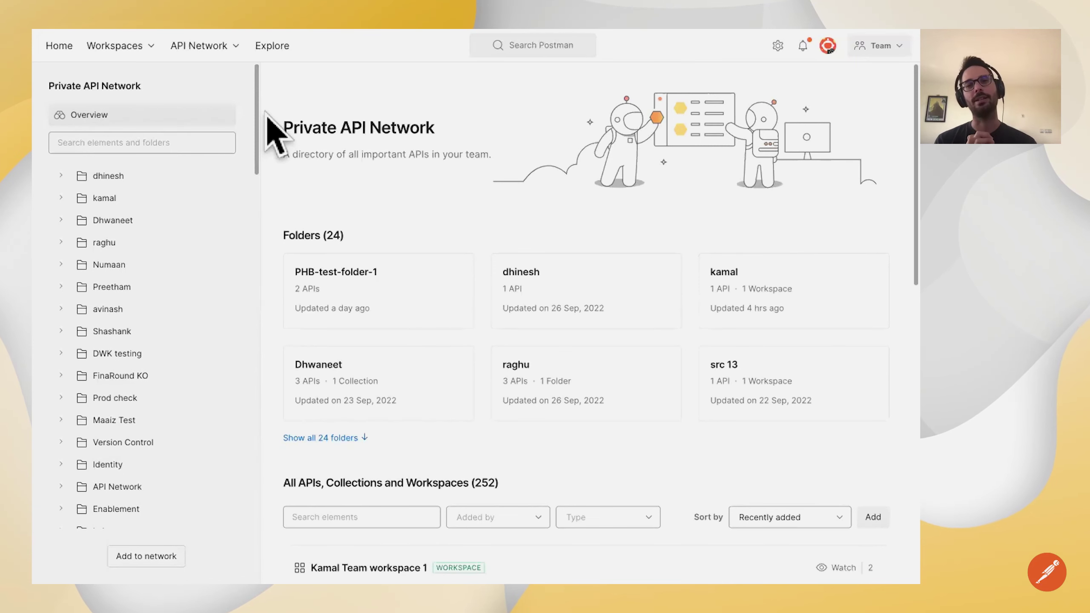
# - Open the FHIR (large) API in the Private API Network directory and look through its description
pyautogui.scroll(-15, 148, 249)
pyautogui.click(144, 239)
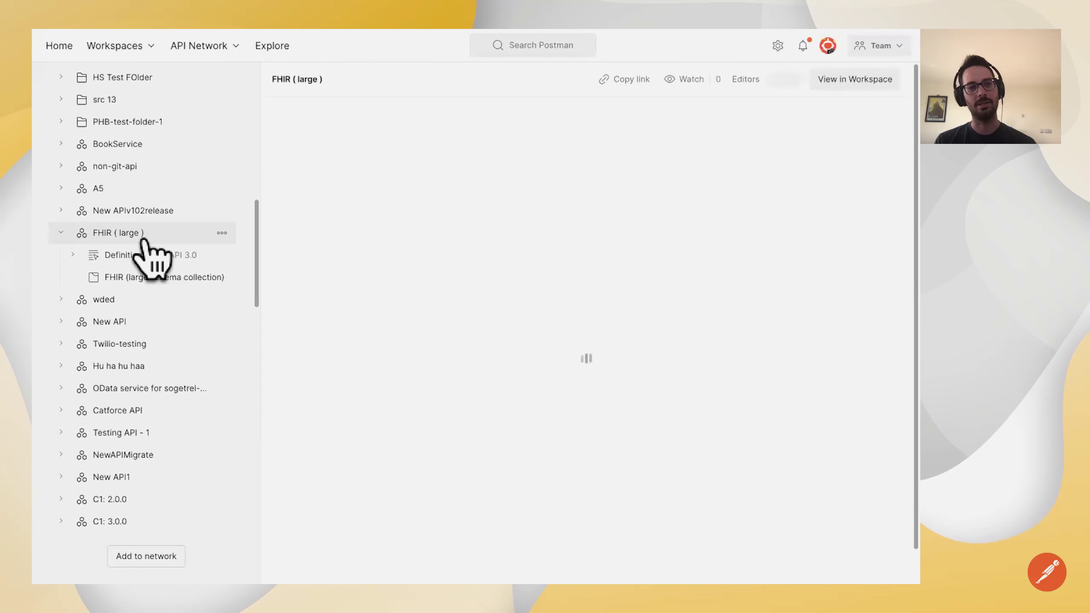
pyautogui.scroll(3, 157, 251)
pyautogui.scroll(1, 155, 253)
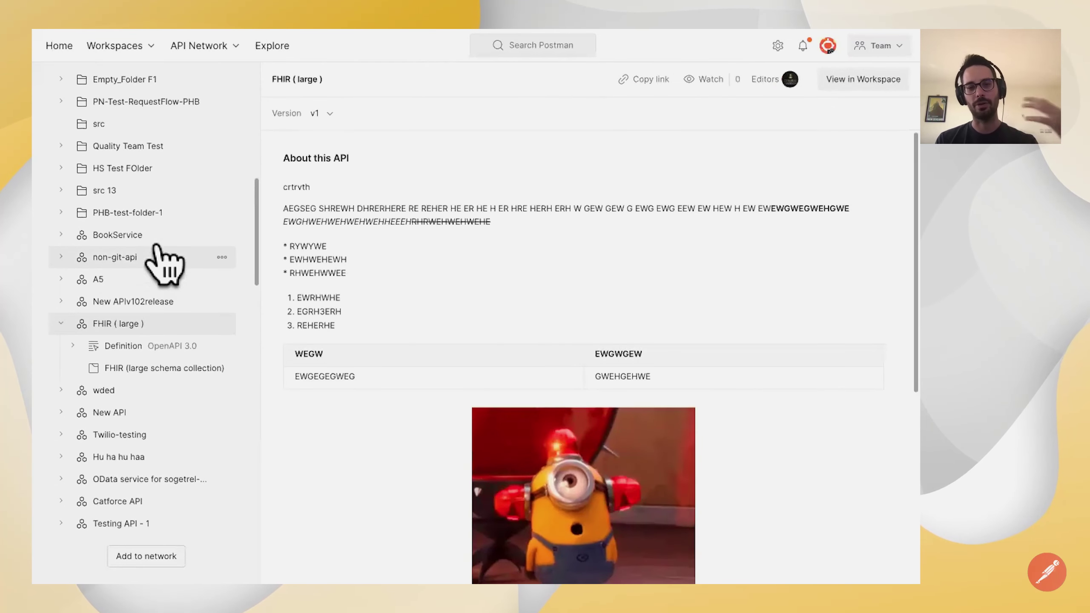
pyautogui.scroll(-2, 542, 402)
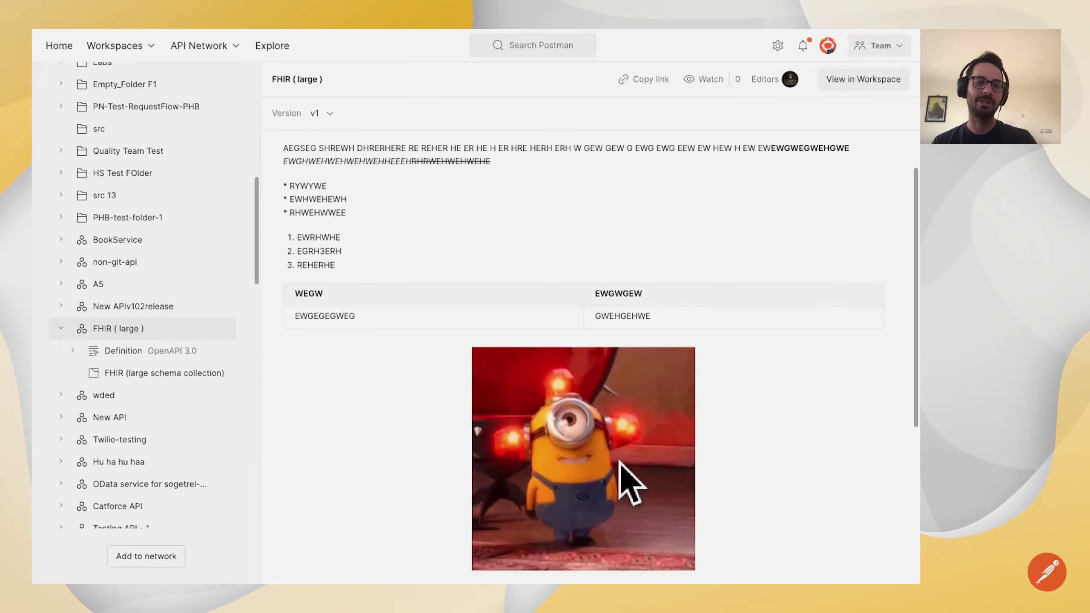
pyautogui.scroll(-2, 629, 483)
pyautogui.scroll(1, 629, 482)
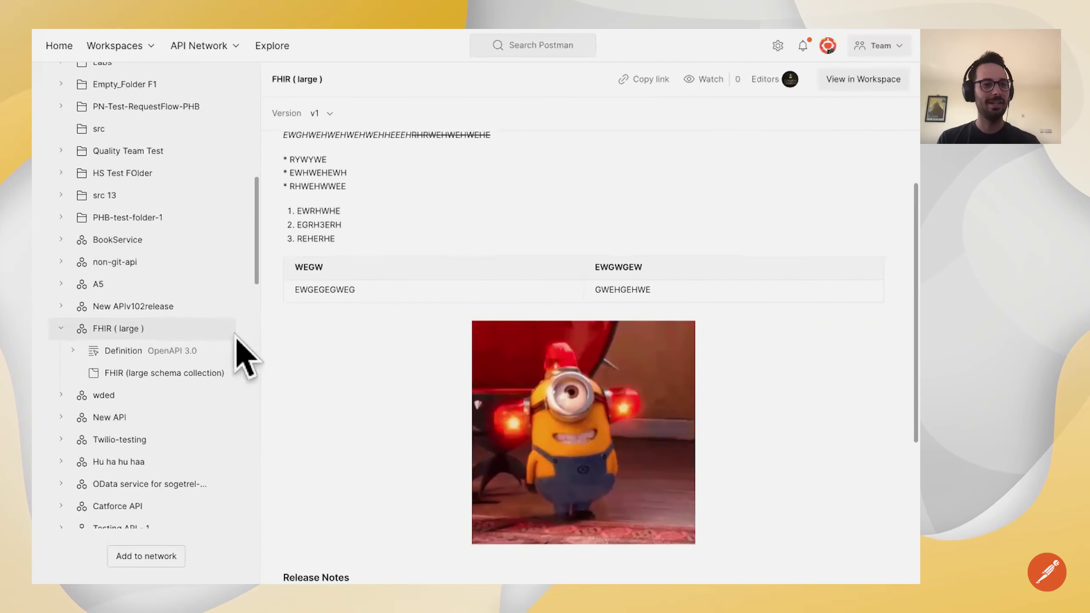
# - Collapse the FHIR (large) entry, then view the C1 workspace and the Empty Collection in the network directory
pyautogui.click(63, 329)
pyautogui.scroll(5, 69, 344)
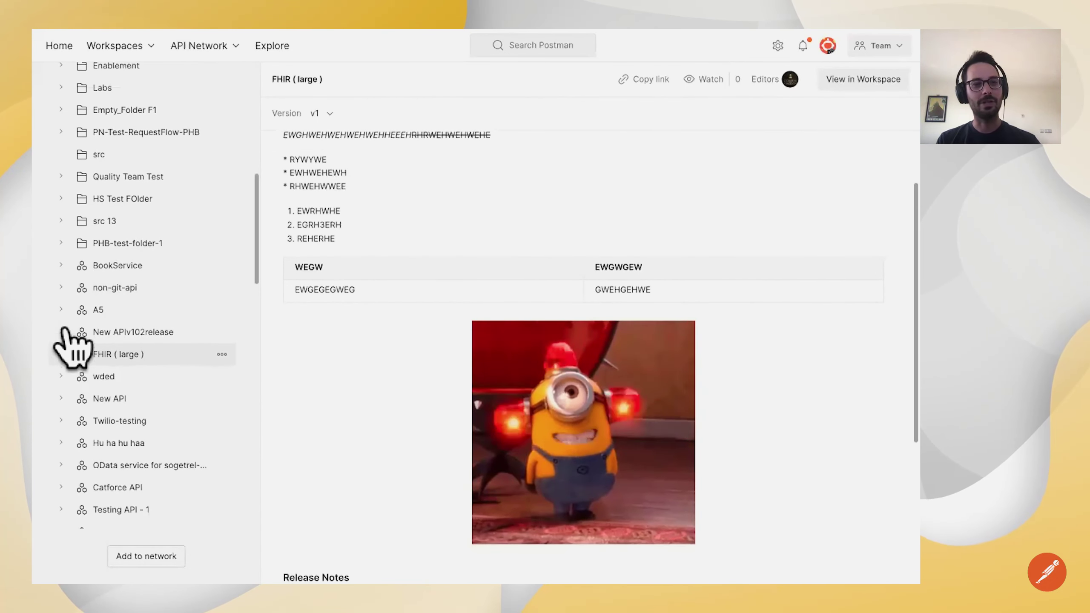
pyautogui.scroll(-2, 69, 344)
pyautogui.scroll(-15, 69, 344)
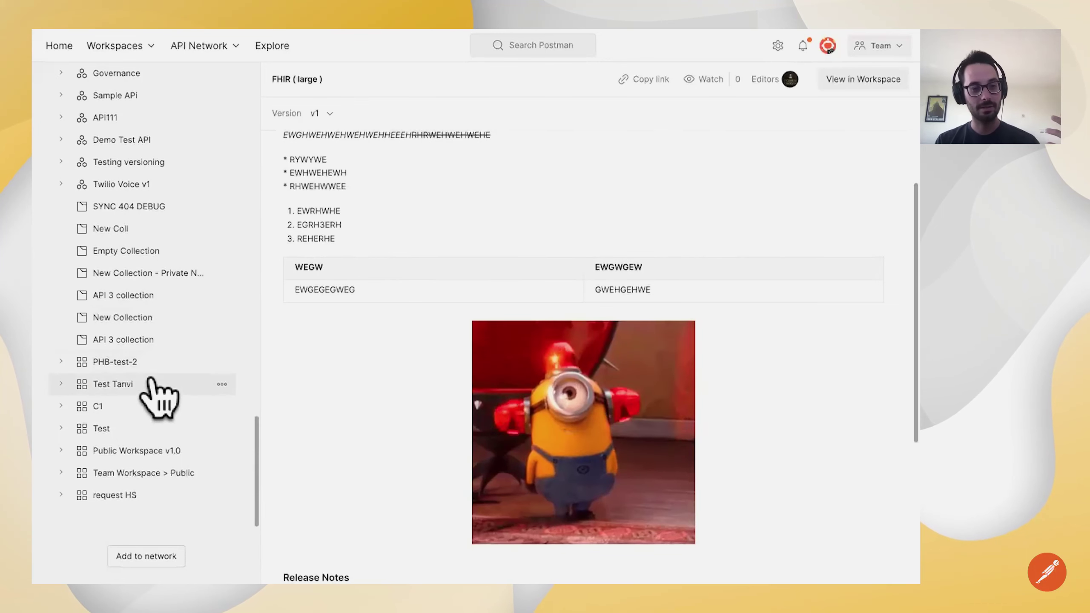
pyautogui.click(146, 407)
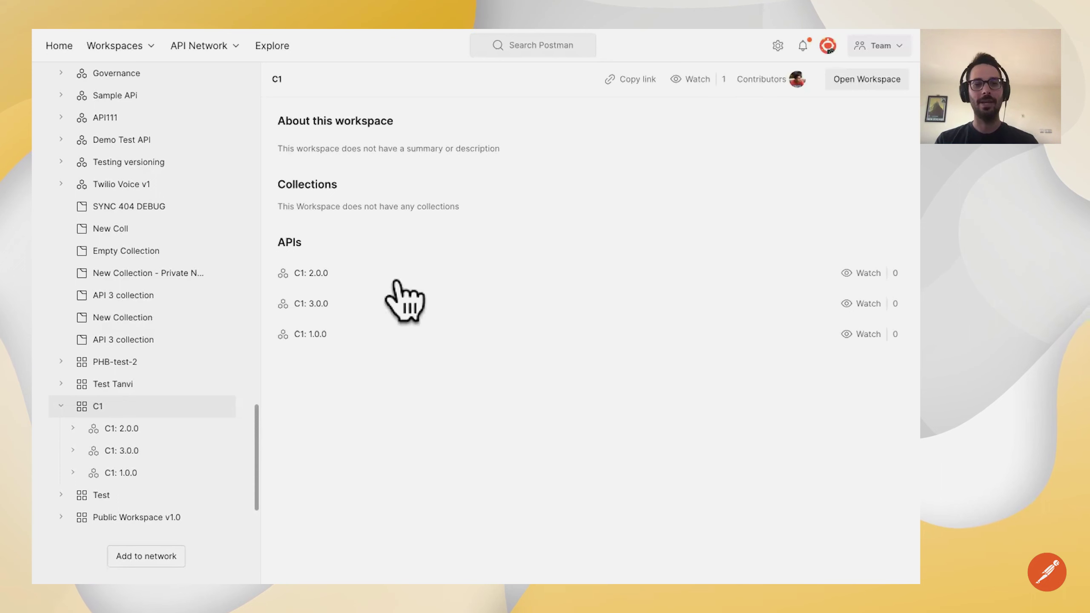
pyautogui.scroll(2, 189, 443)
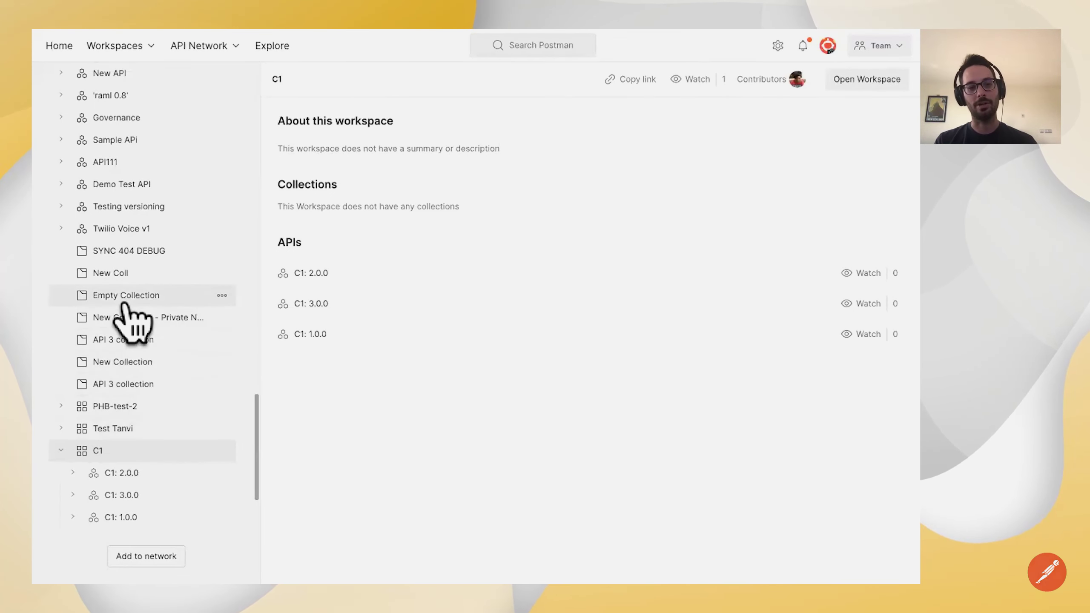
pyautogui.click(126, 301)
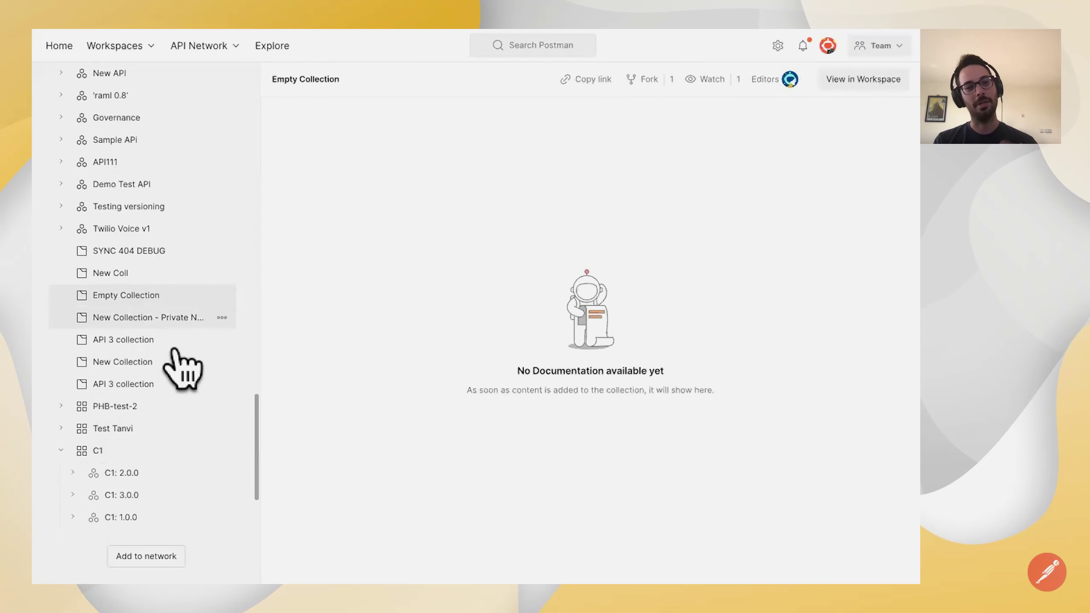
# - Open the API 3 collection listed above New Collection and read through its documentation
pyautogui.click(161, 344)
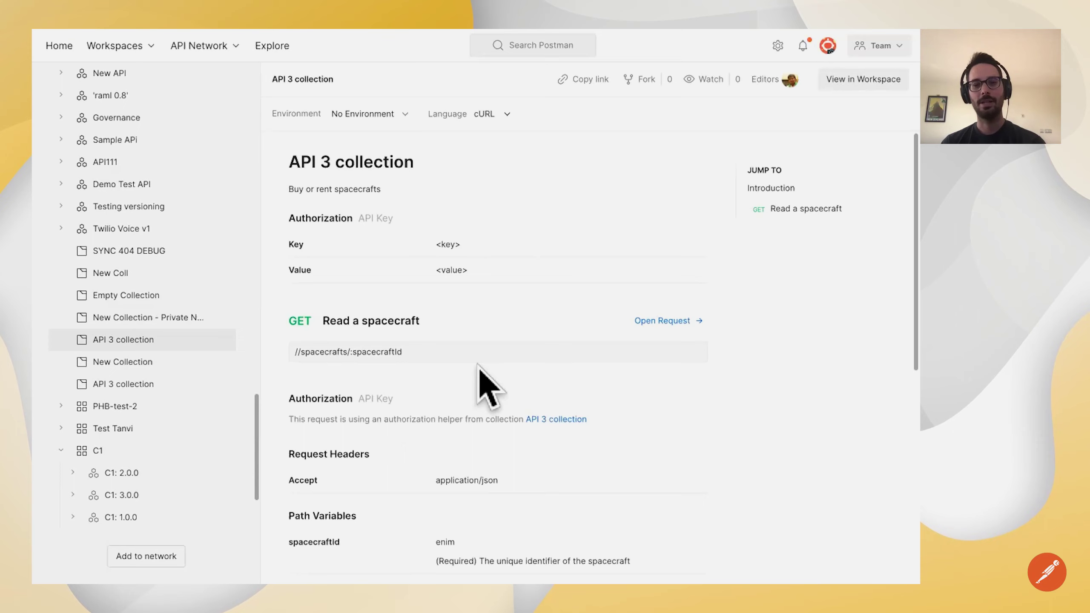
pyautogui.scroll(-7, 478, 365)
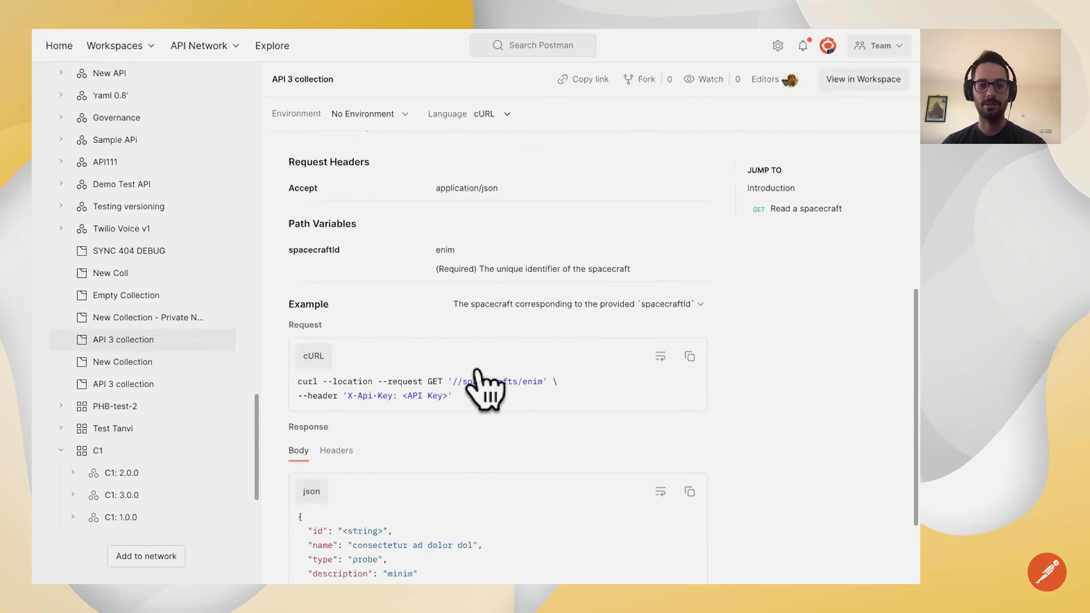
pyautogui.scroll(7, 478, 373)
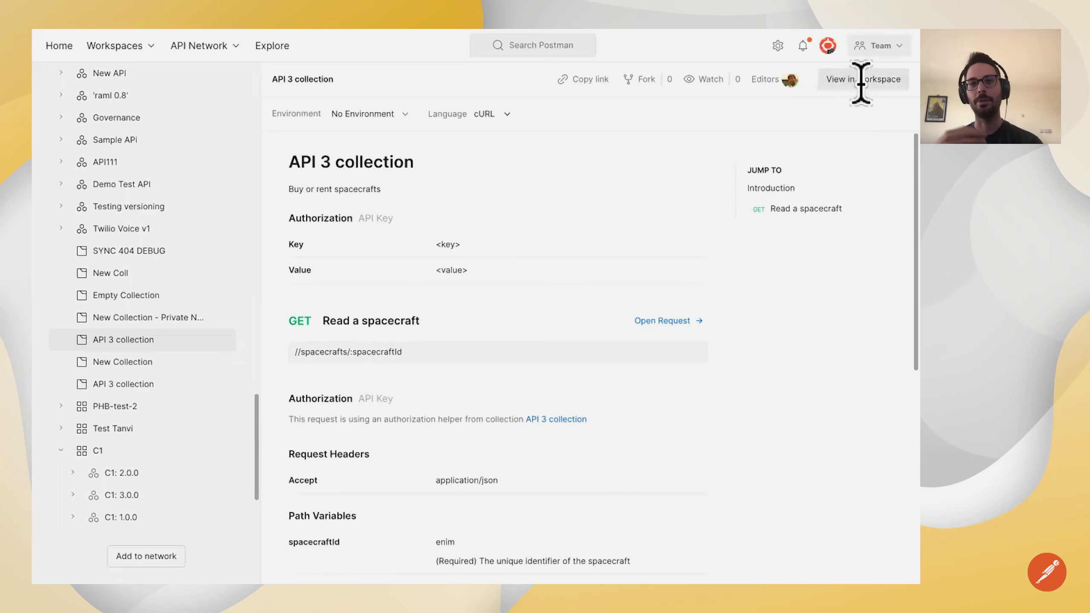
# - View API 3 collection in its workspace and fork it into v10-unboxing with the default fork label, watching the original collection
pyautogui.click(863, 79)
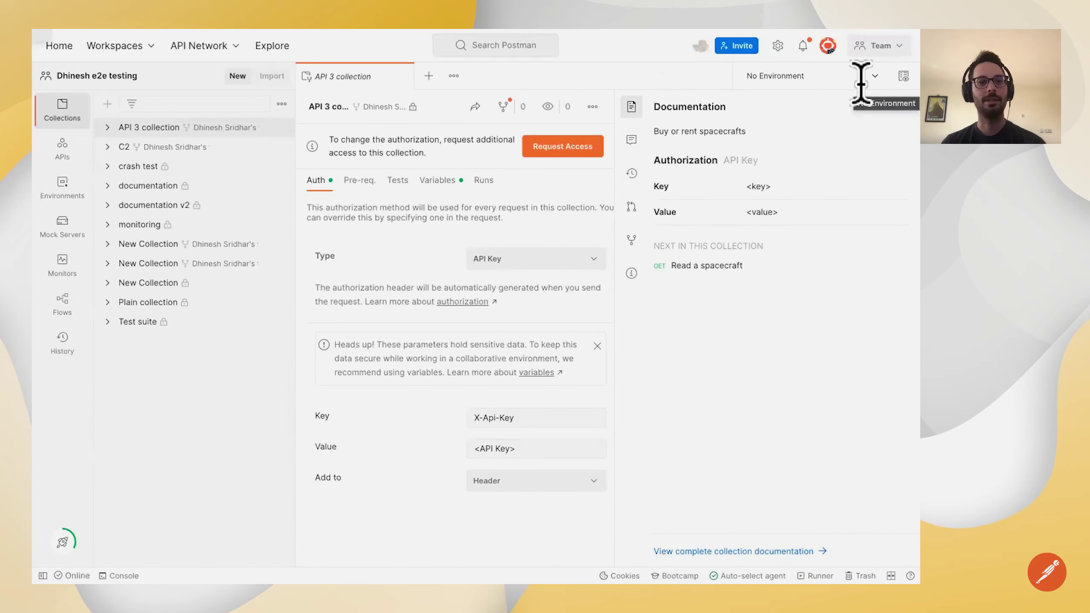
pyautogui.click(281, 128)
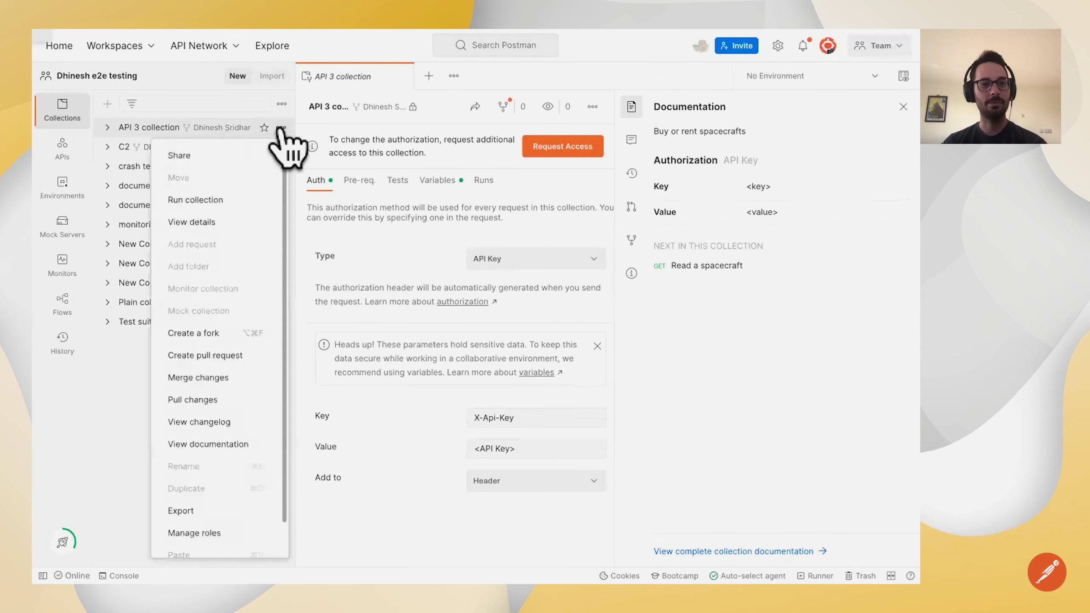
pyautogui.click(193, 333)
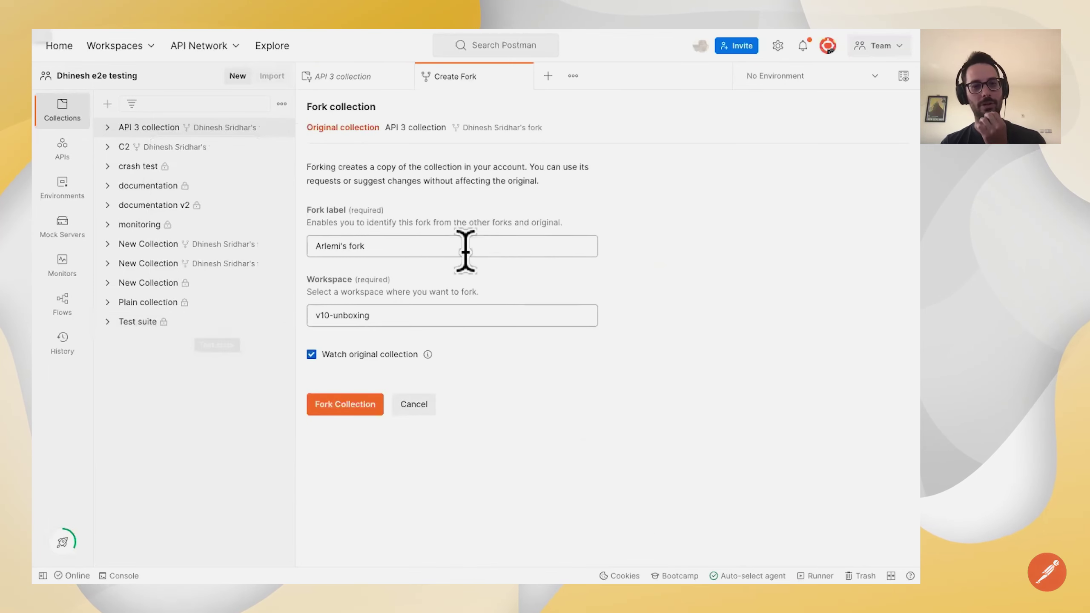
pyautogui.click(359, 407)
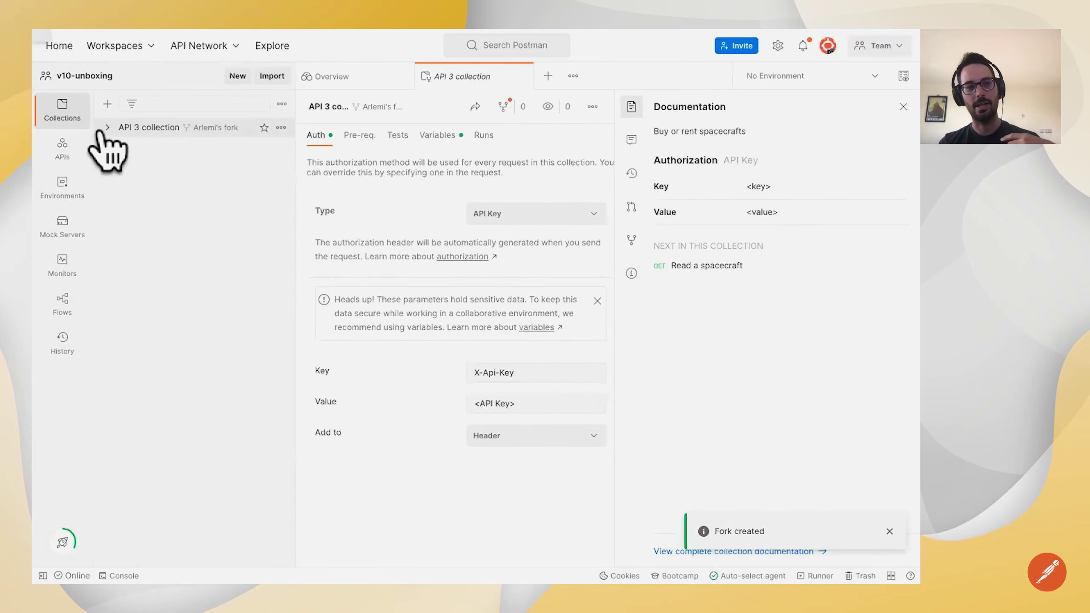
# - Expand the forked API 3 collection and open its Read a spacecraft request
pyautogui.click(108, 127)
pyautogui.click(156, 148)
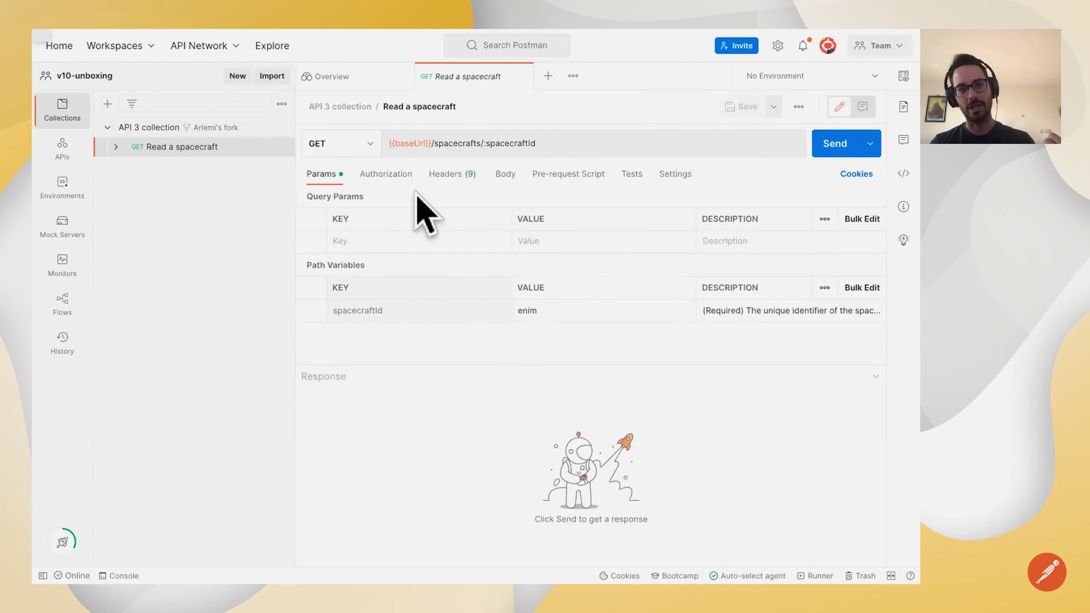
# - Open the Partner API Network page and look over its feedback form
pyautogui.click(210, 53)
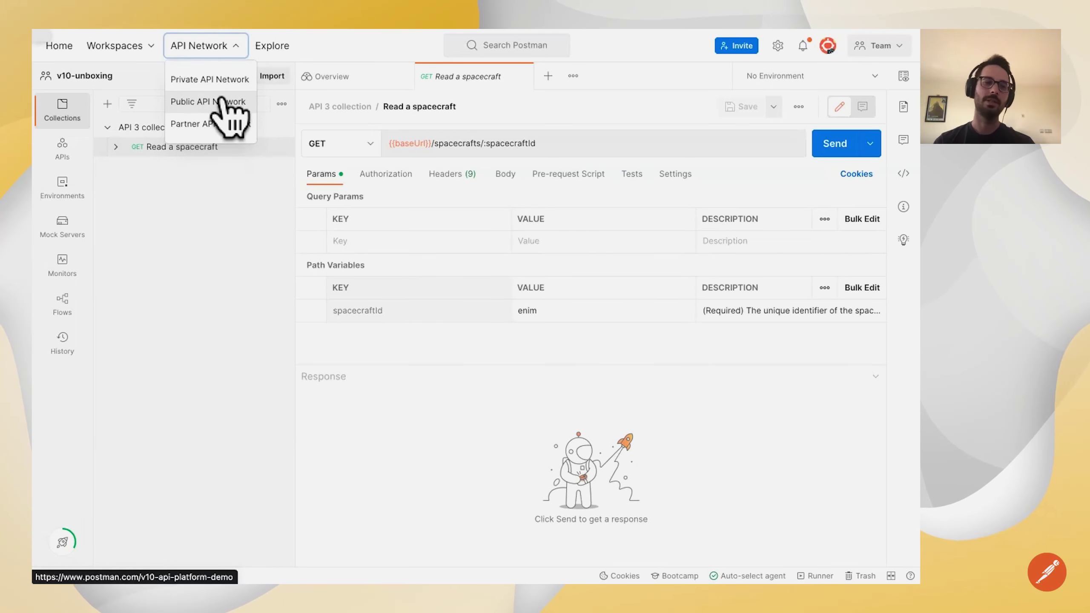
pyautogui.click(243, 128)
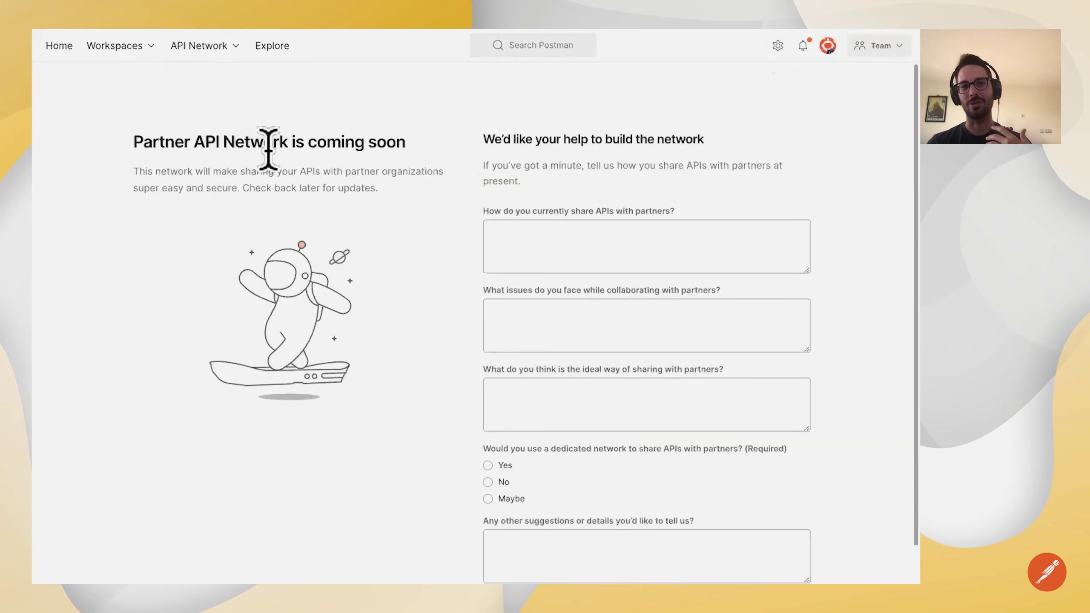
pyautogui.scroll(-1, 286, 232)
# - Return to the v10-unboxing workspace and open the Swagger Petstore API that has no connected repository
pyautogui.click(186, 47)
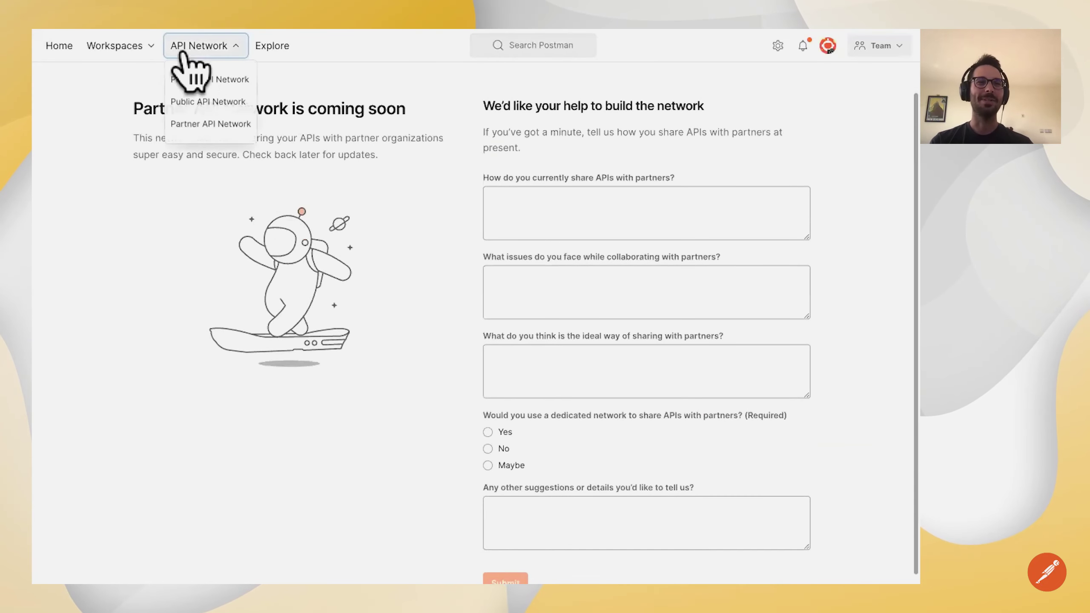
pyautogui.click(142, 47)
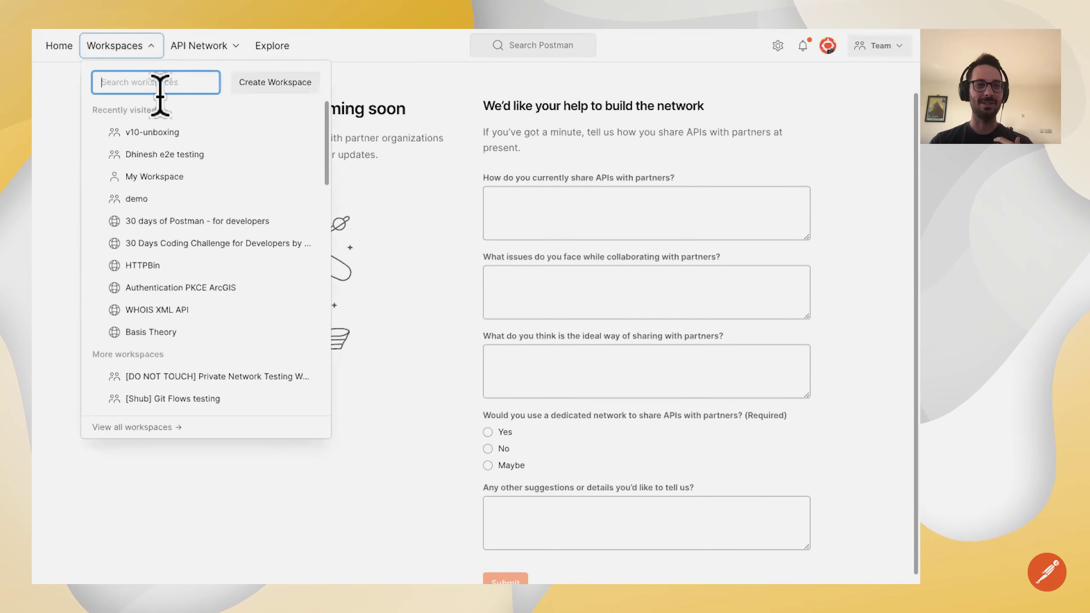
pyautogui.click(170, 137)
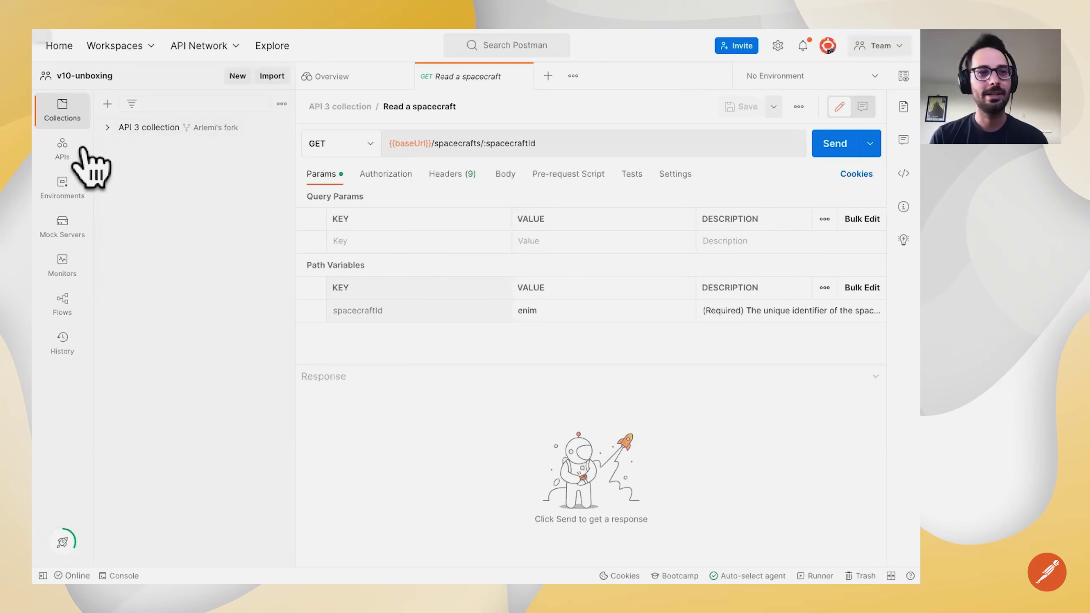
pyautogui.click(69, 159)
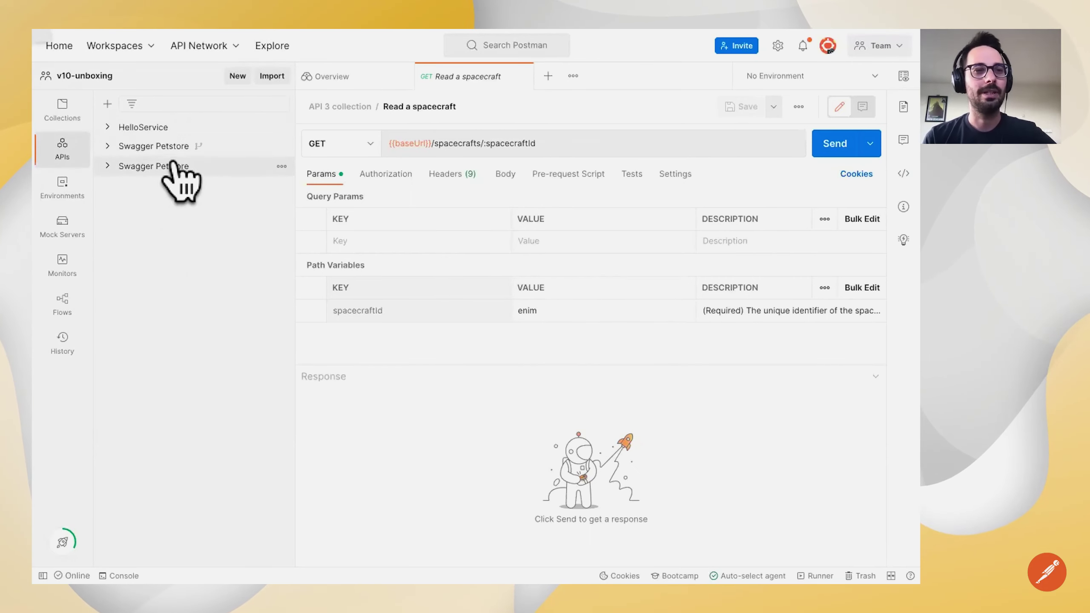
pyautogui.click(146, 167)
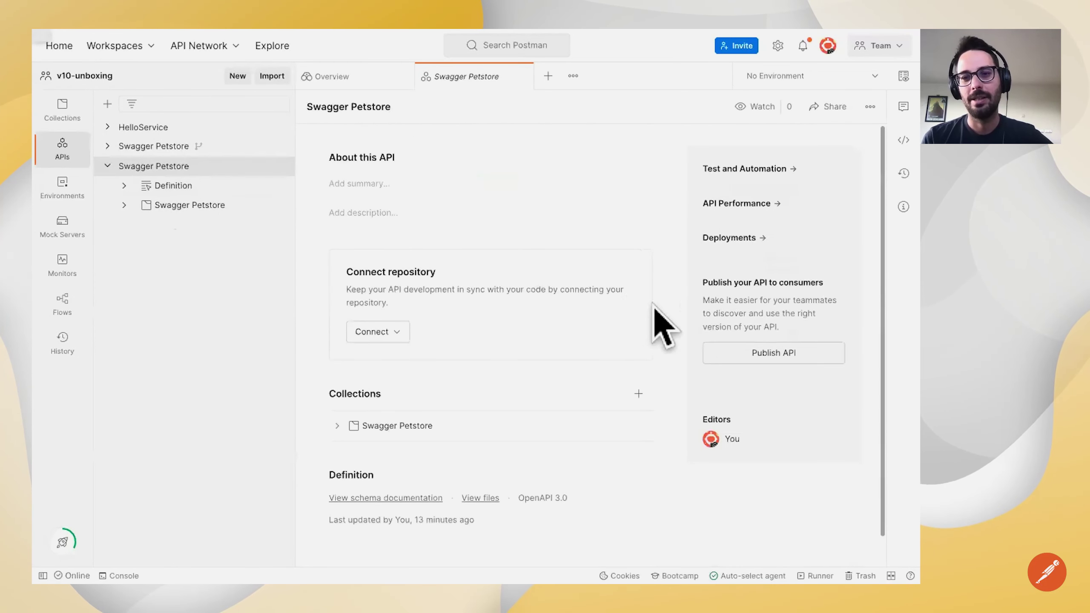
# - Generate a collection named "petstore test collection" from the Swagger Petstore API definition, keeping the default generation settings
pyautogui.click(632, 400)
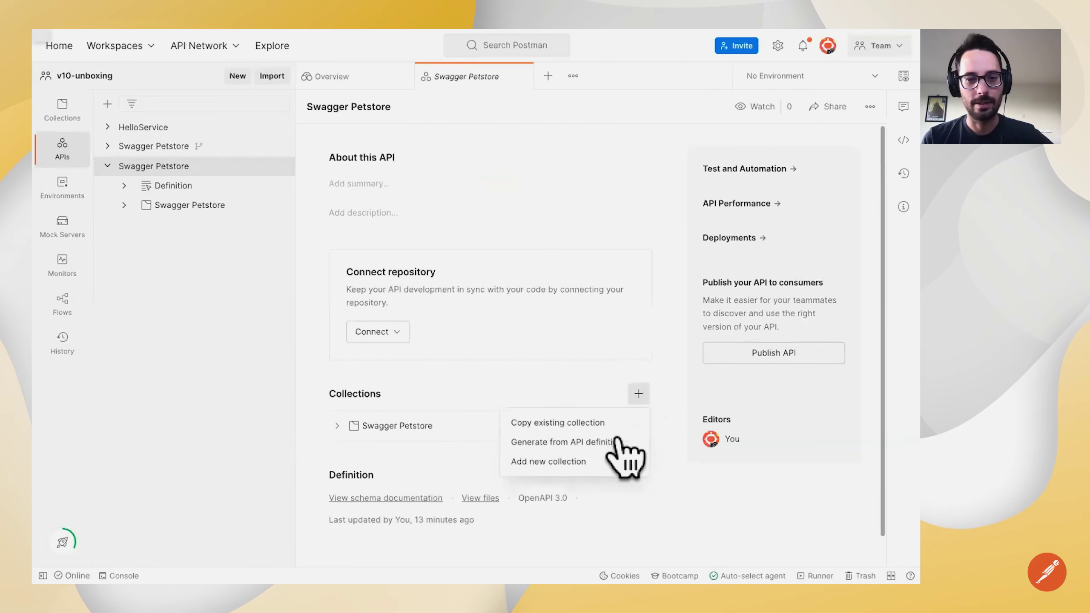
pyautogui.click(564, 442)
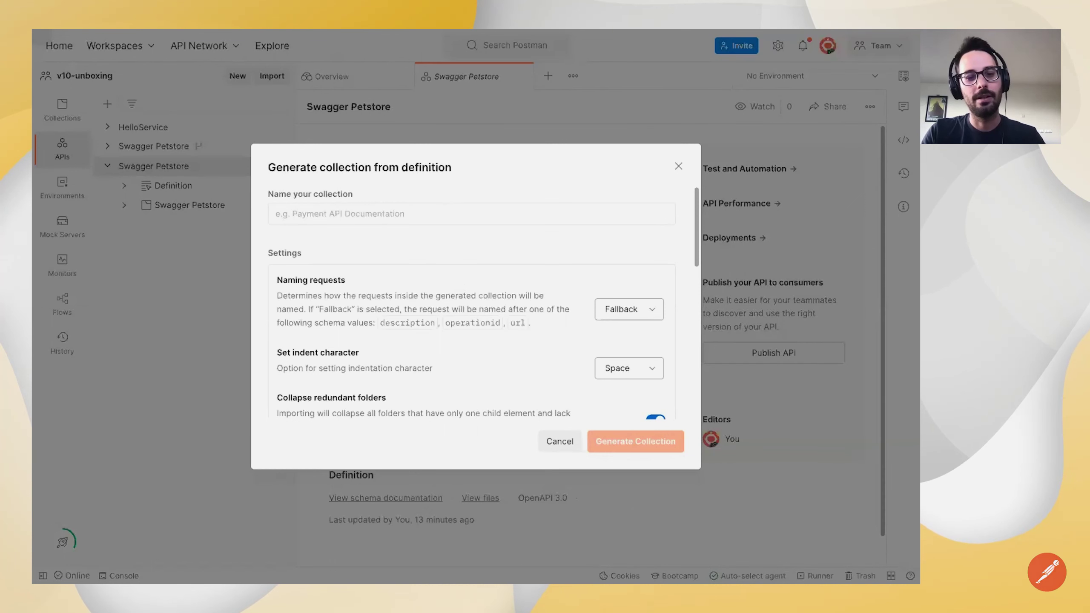
pyautogui.write('petstore')
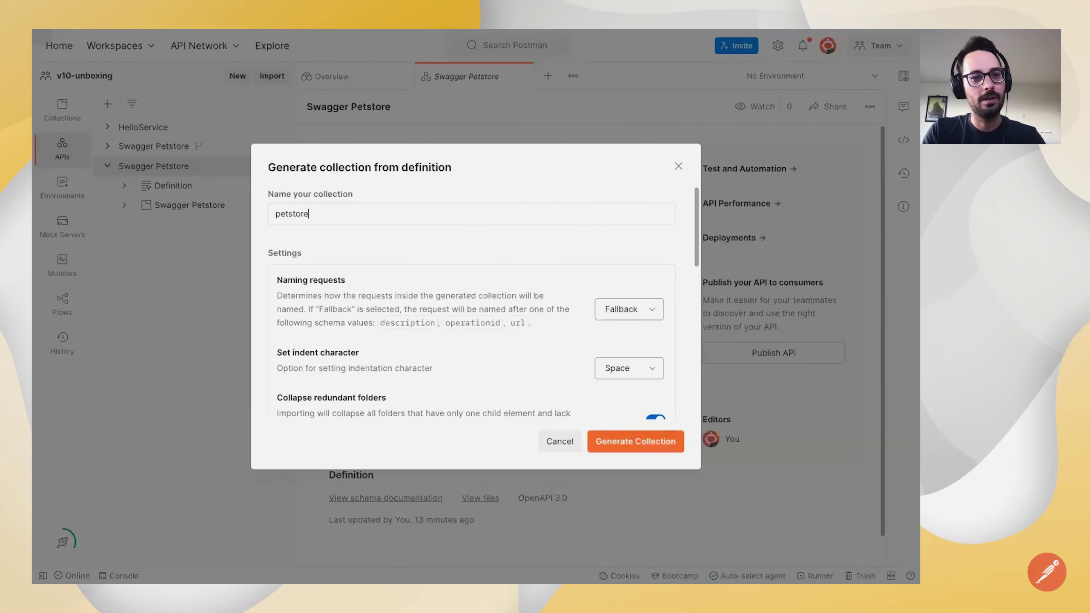
pyautogui.write(' test collection')
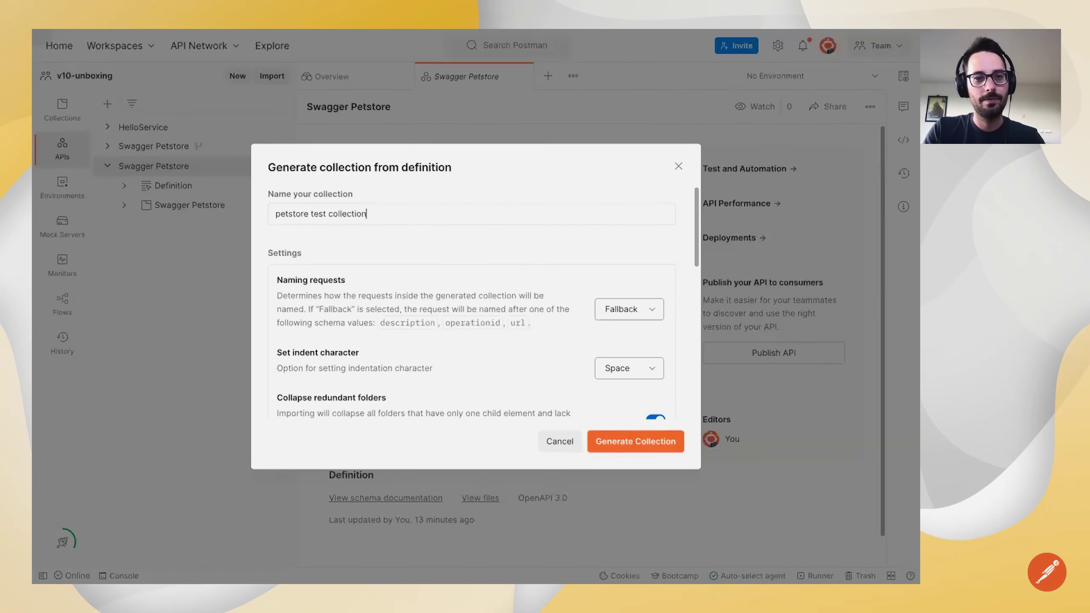
pyautogui.scroll(-1, 386, 365)
pyautogui.scroll(-1, 387, 365)
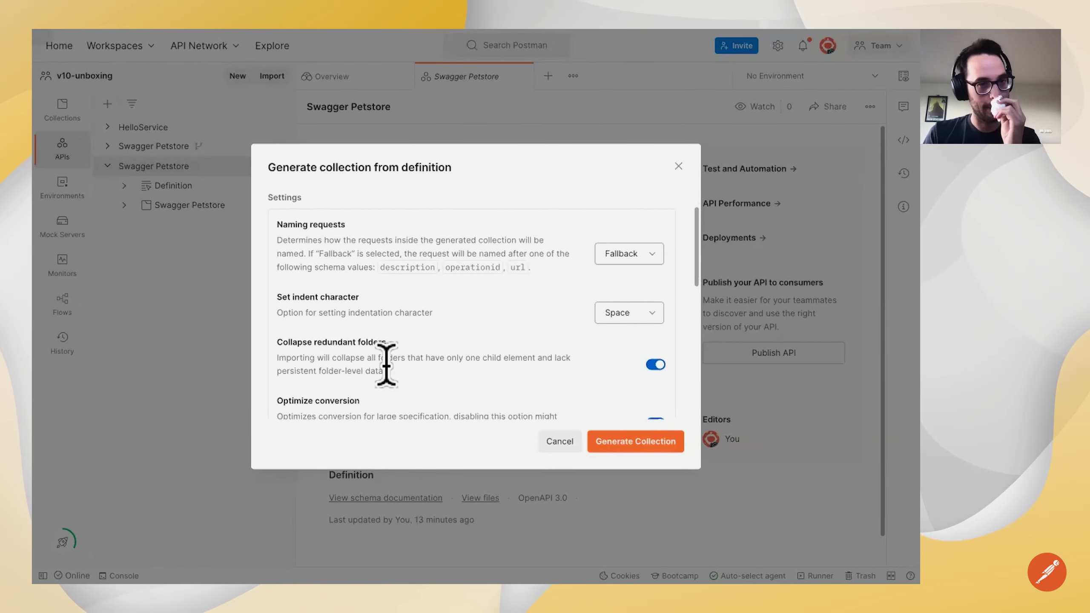
pyautogui.scroll(-6, 386, 365)
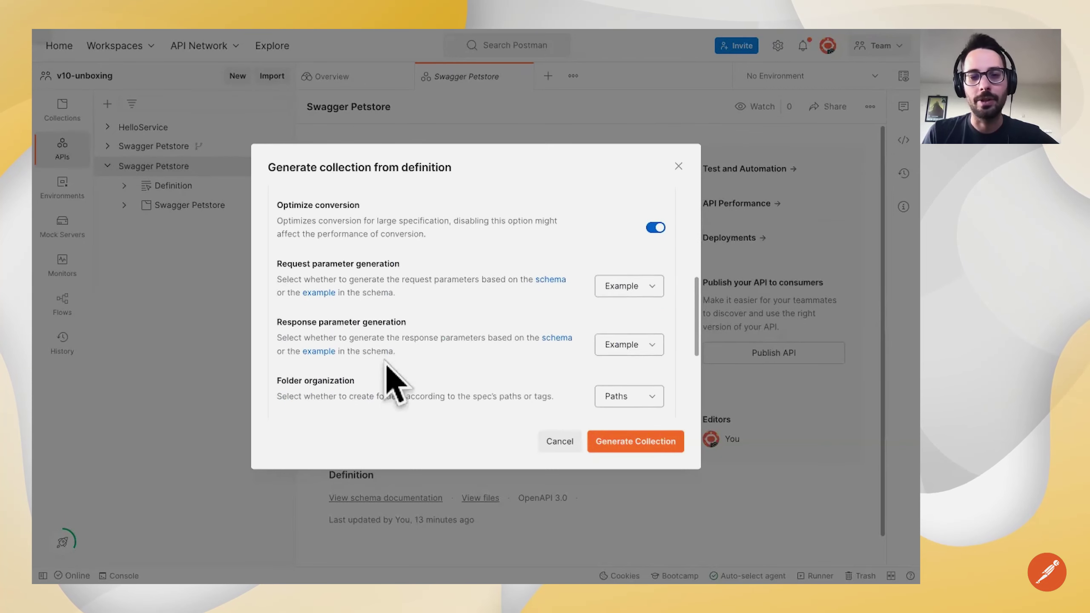
pyautogui.scroll(-5, 389, 364)
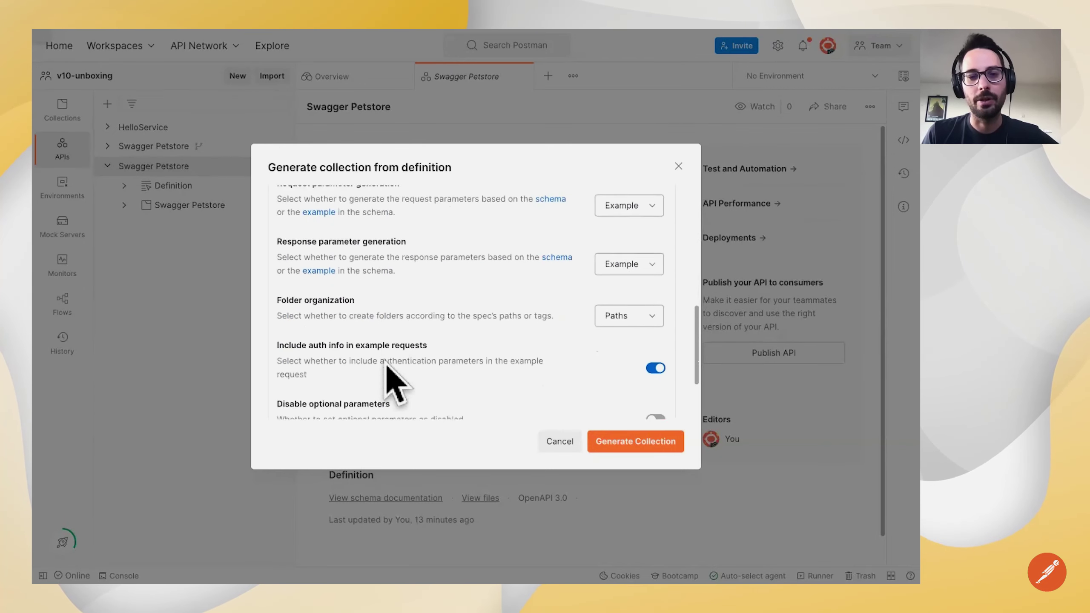
pyautogui.click(646, 445)
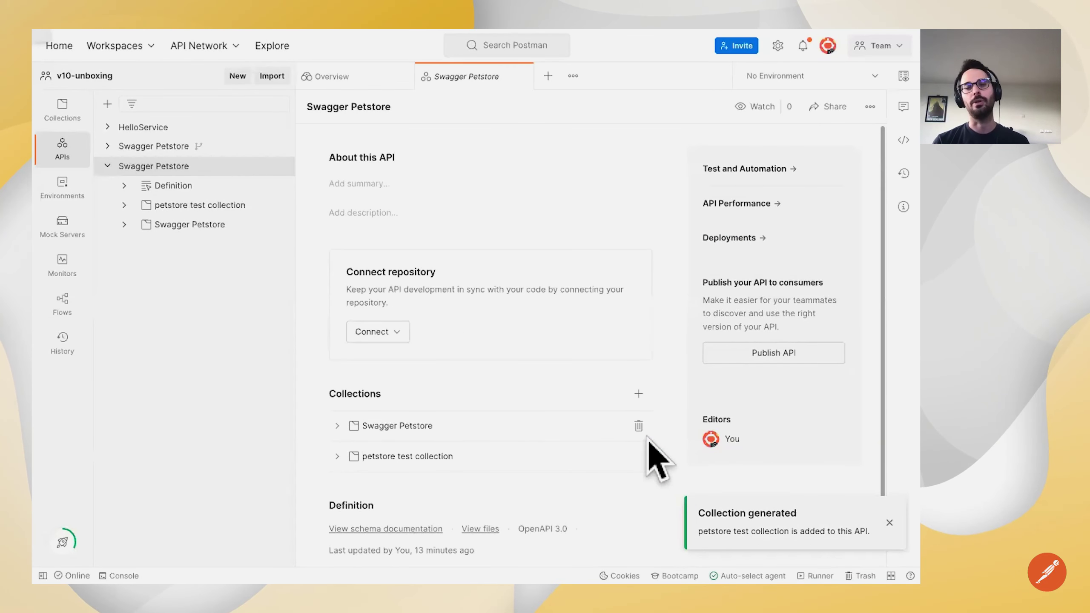
# - Open the petstore test collection in the Runner and choose to automate its runs via CLI
pyautogui.click(188, 210)
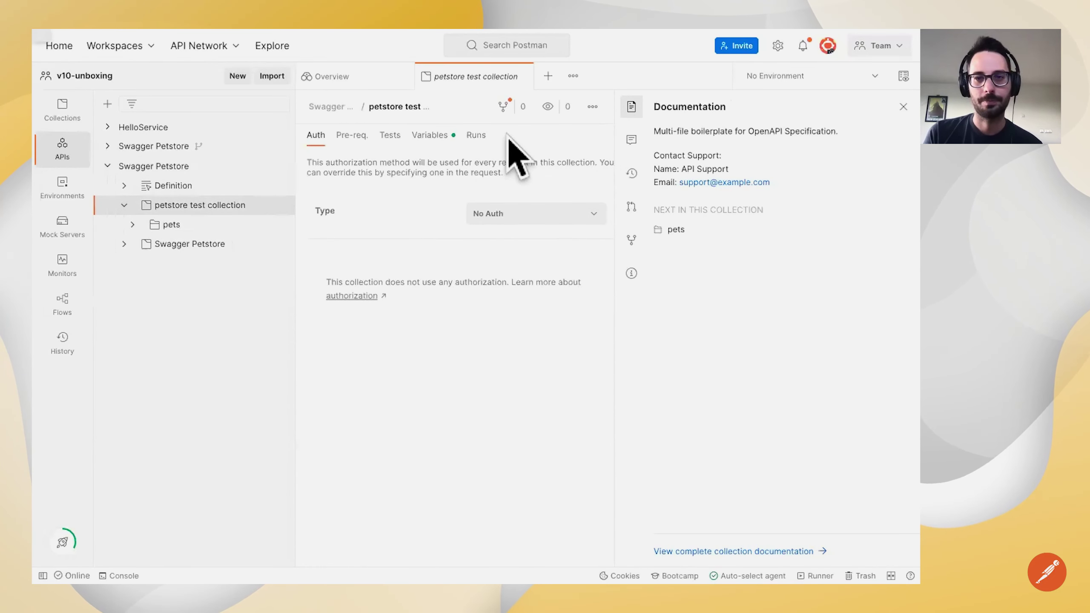
pyautogui.click(593, 107)
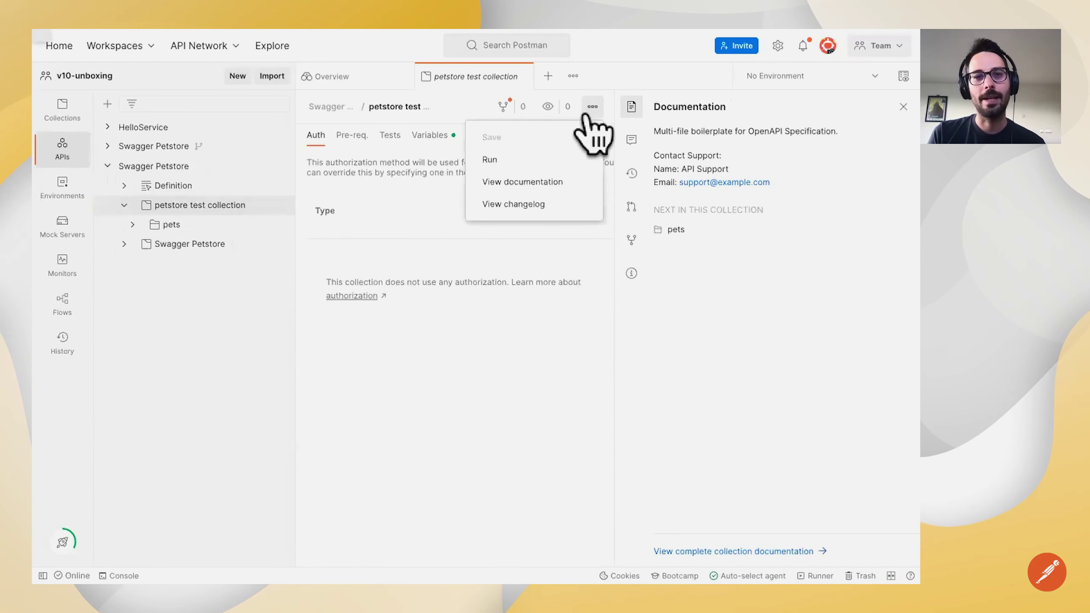
pyautogui.click(544, 158)
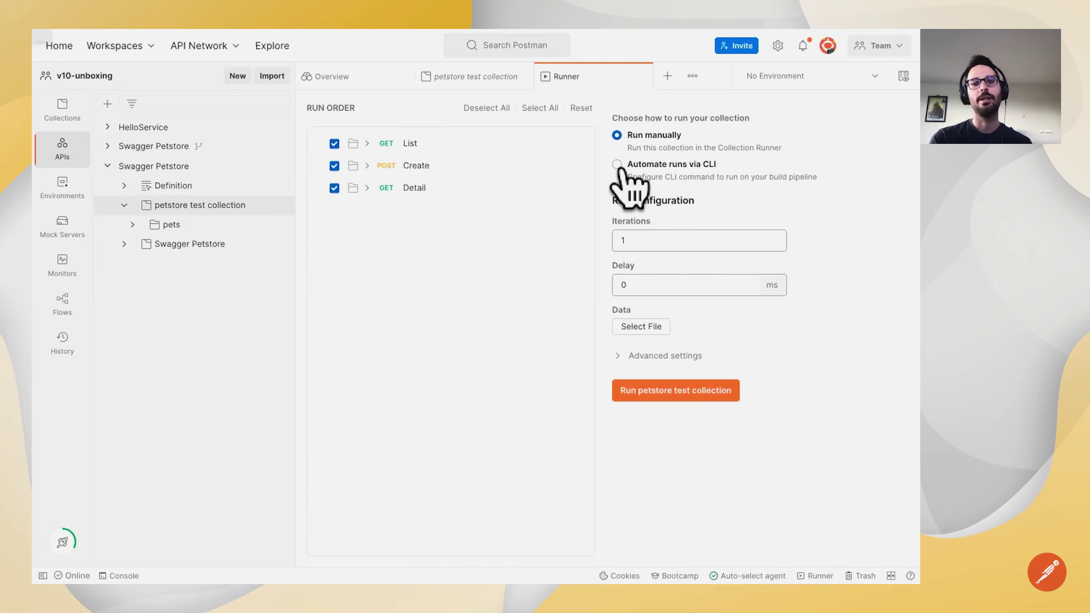
pyautogui.click(643, 167)
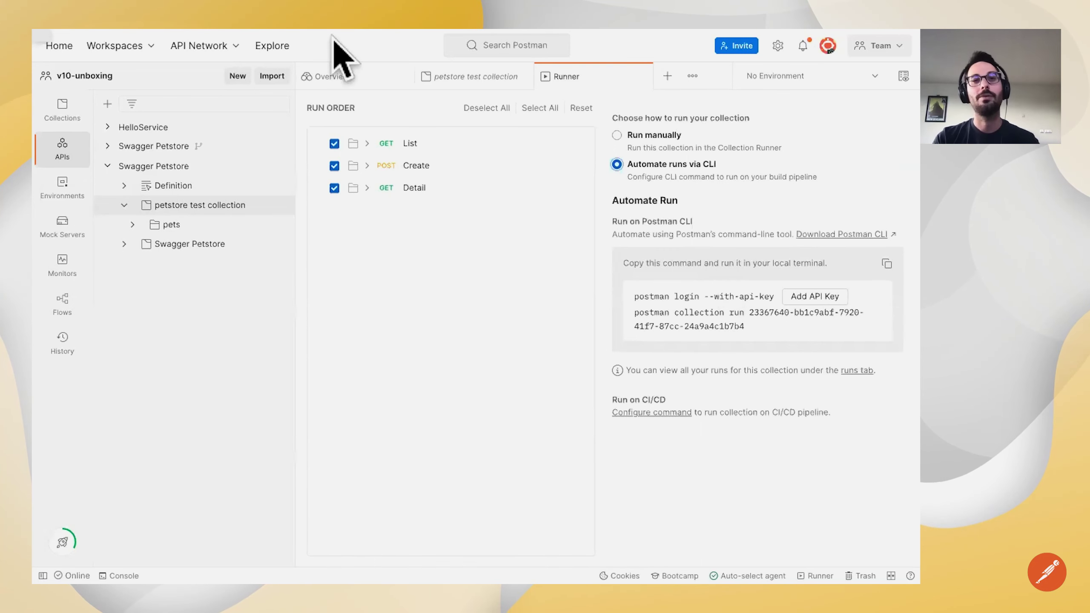
# - Take the browser out of full screen, place a Terminal window over it, and return to the Runner page
pyautogui.moveTo(170, 34)
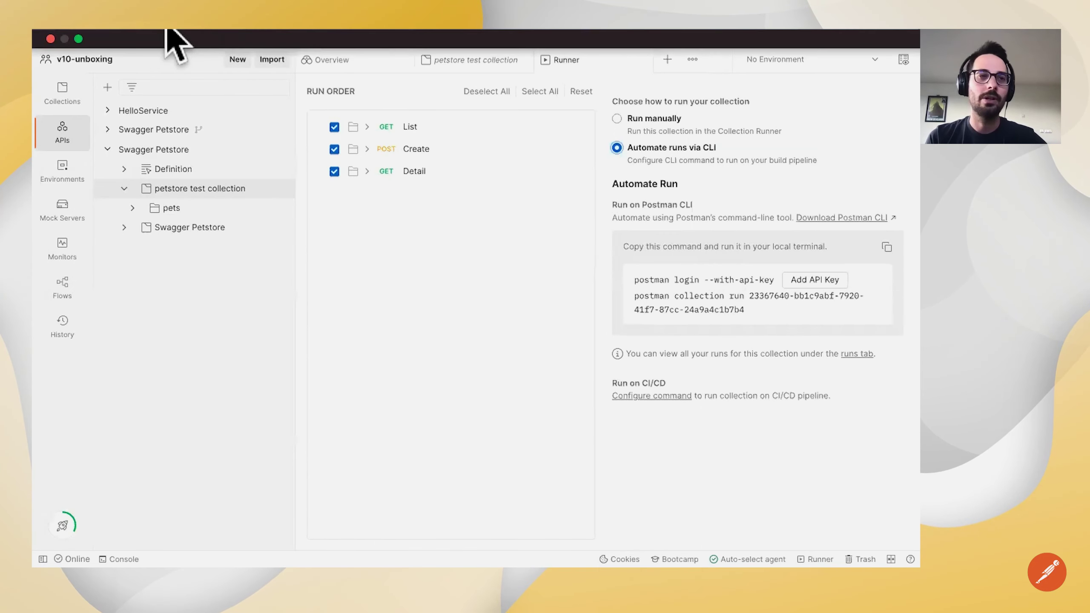
pyautogui.click(77, 38)
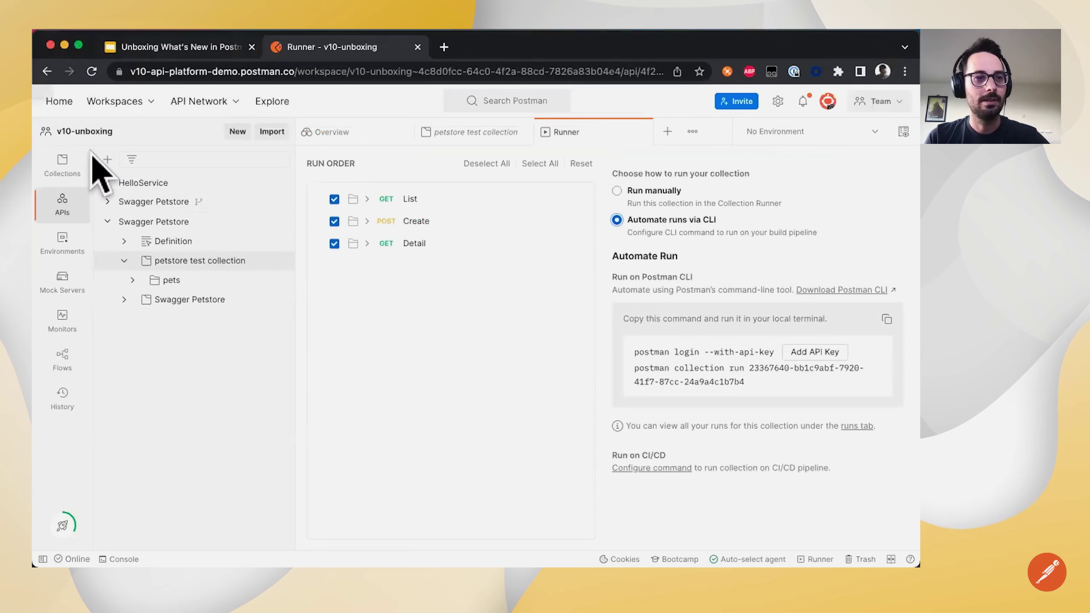
pyautogui.press('super+Tab')
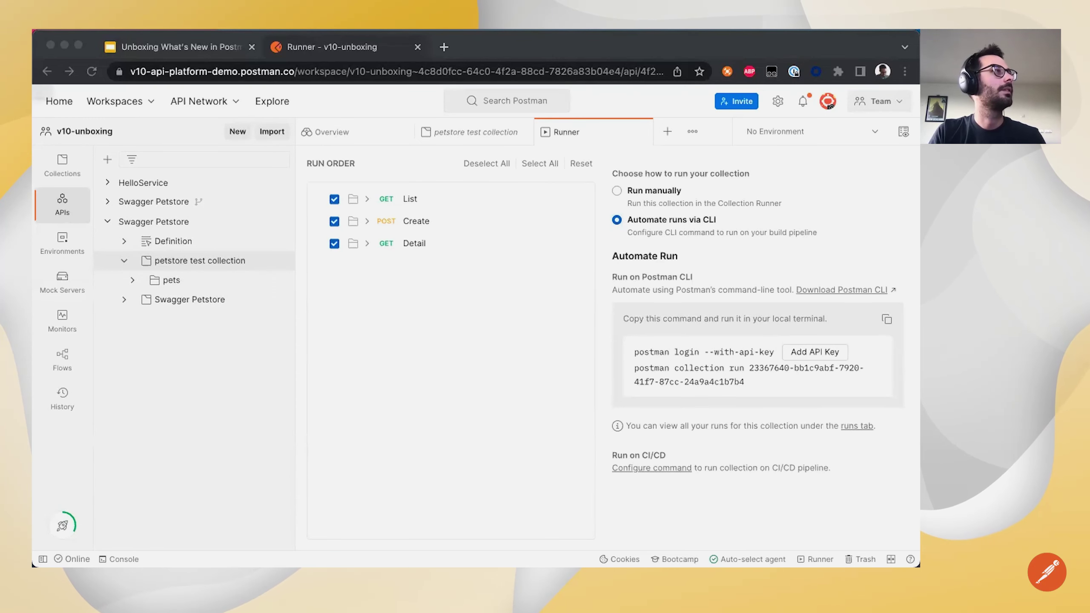
pyautogui.moveTo(33, 30); pyautogui.dragTo(445, 109)
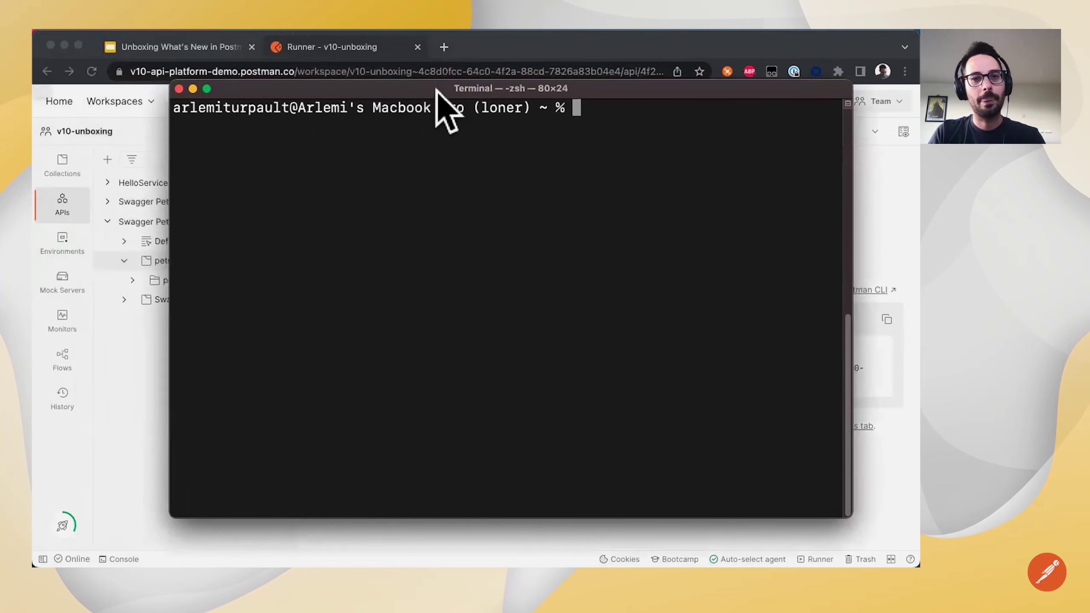
pyautogui.click(154, 363)
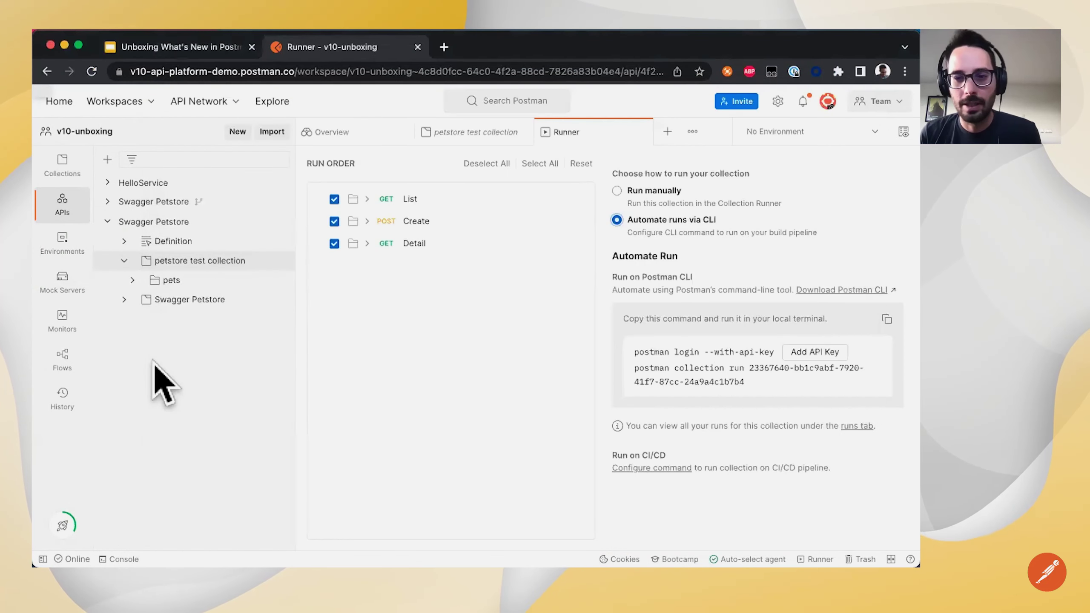
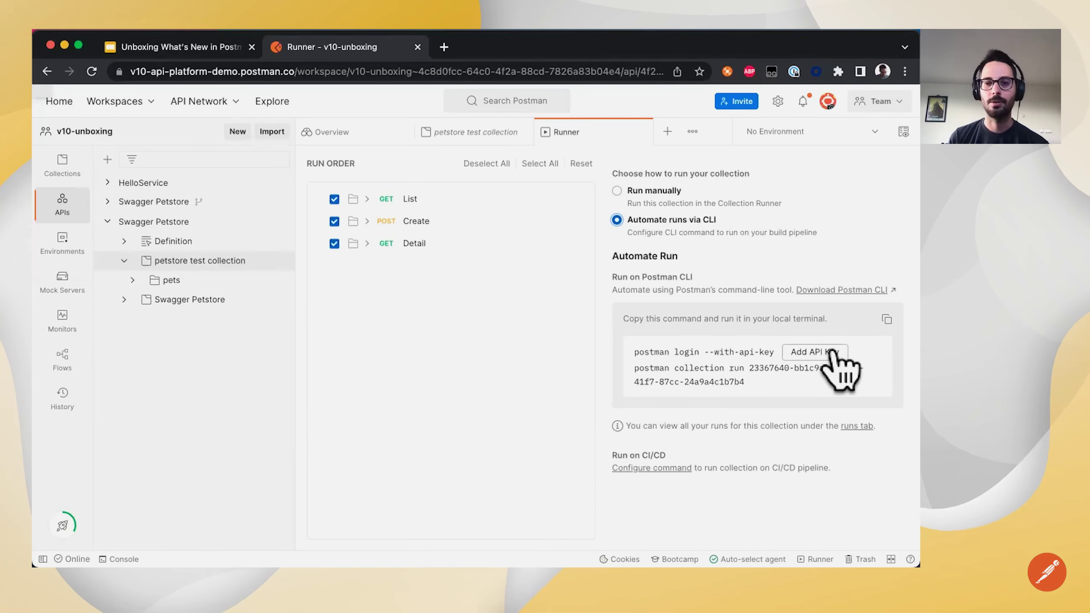
# - Generate a Postman API key named v10 and insert the key into the CLI login command
pyautogui.click(834, 352)
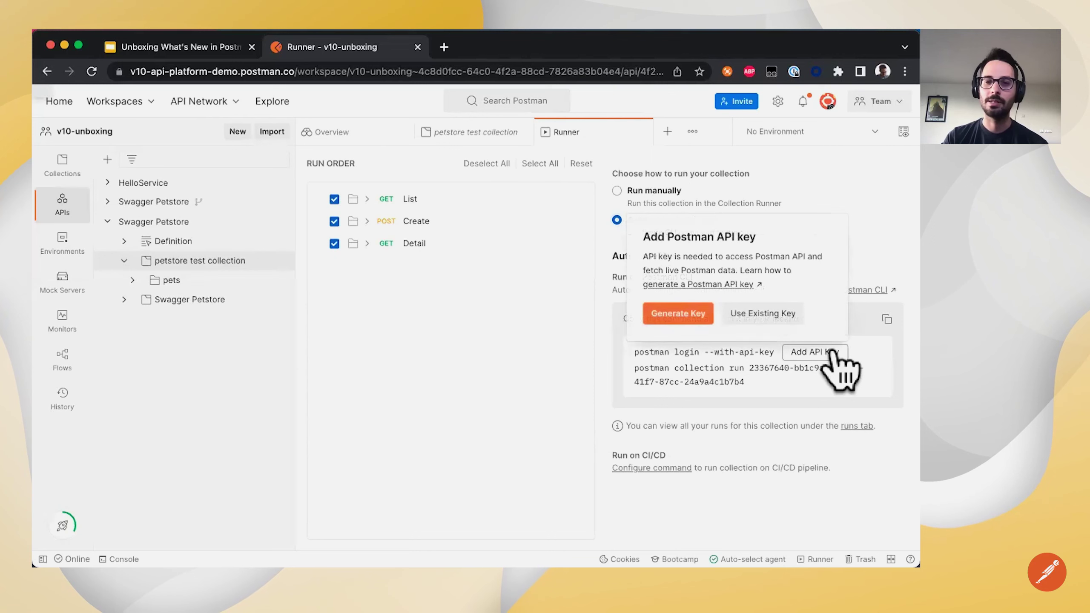
pyautogui.click(695, 312)
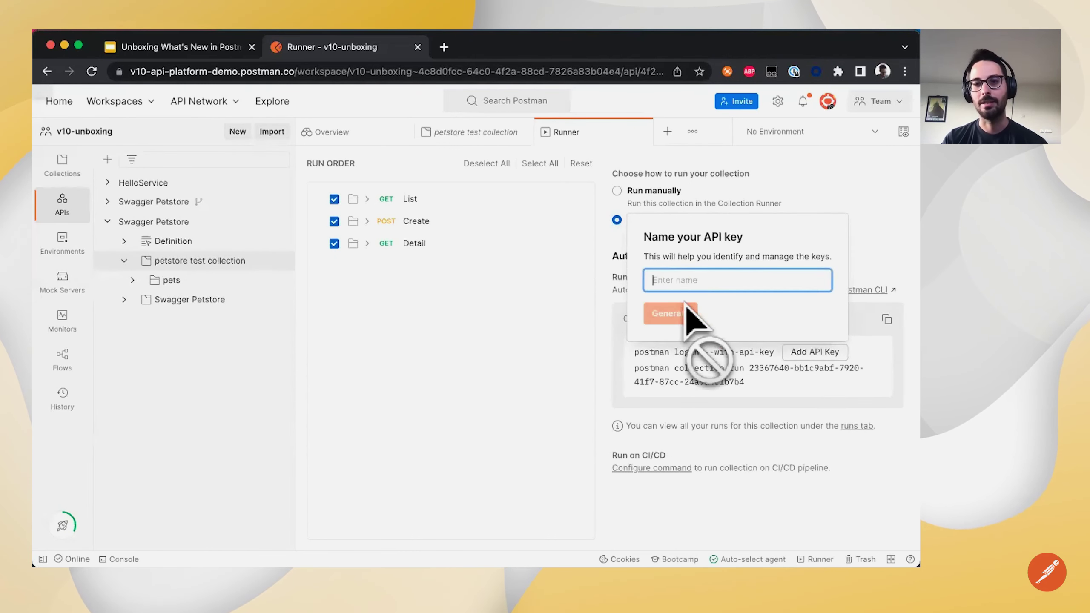
pyautogui.write('v10')
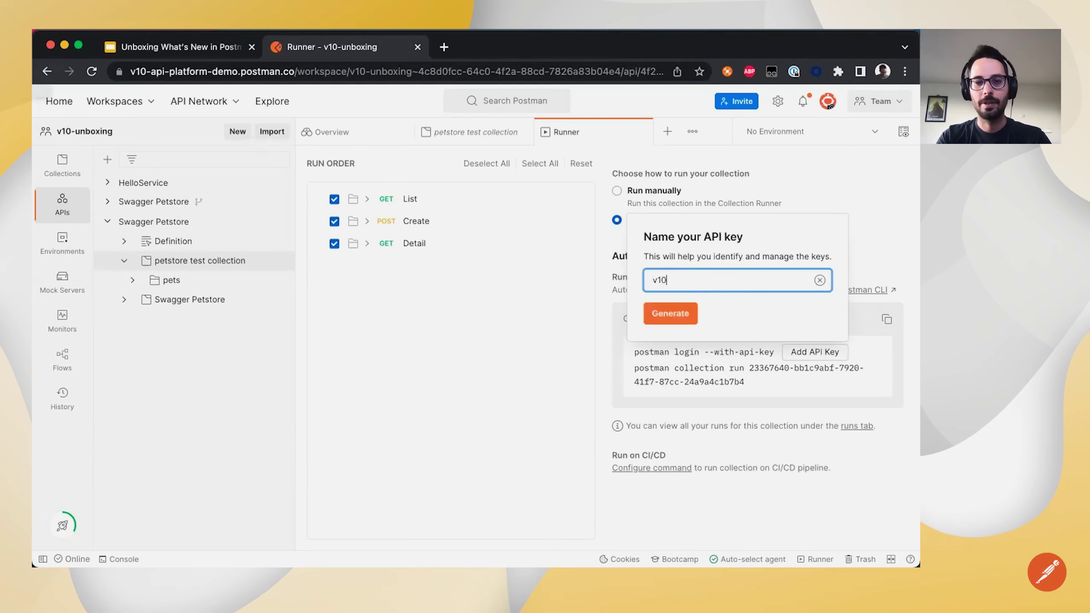
pyautogui.click(685, 315)
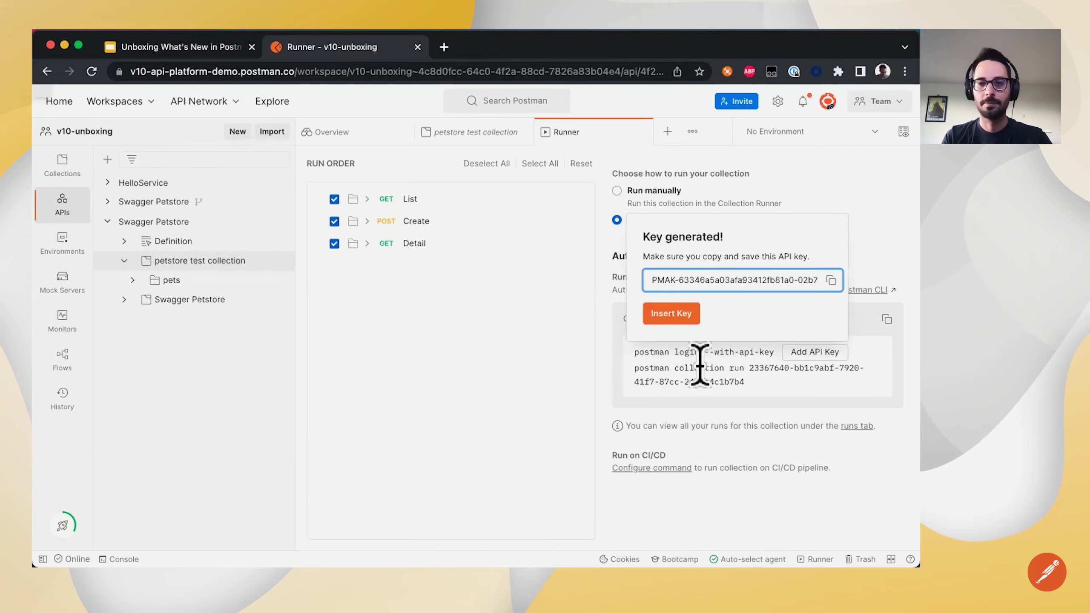
pyautogui.click(678, 320)
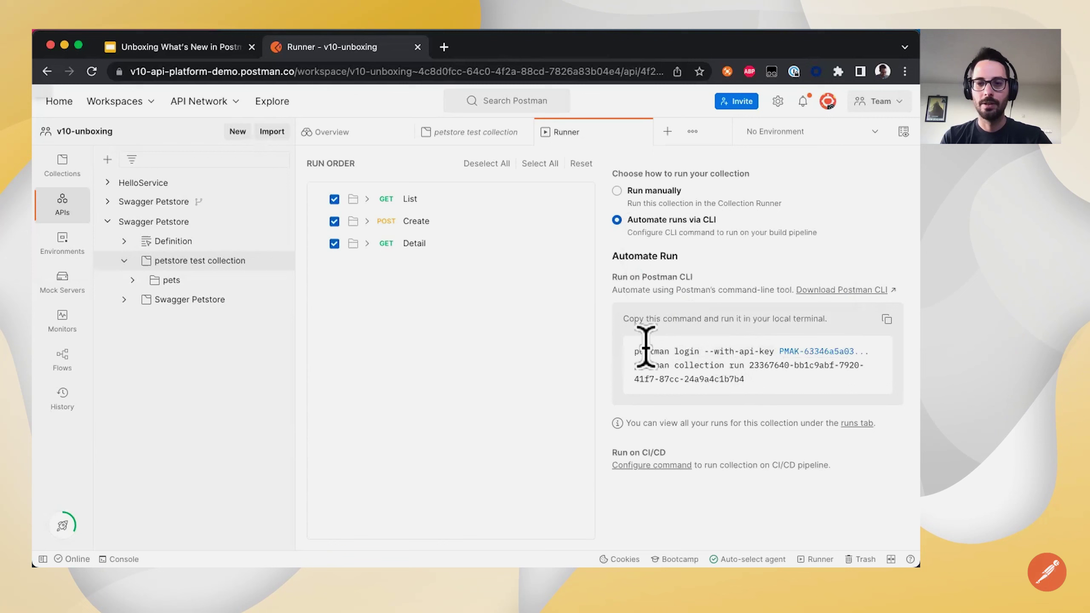
# - Copy the Postman CLI login and collection run commands with the API key, and run them in Terminal
pyautogui.moveTo(635, 347); pyautogui.dragTo(881, 350)
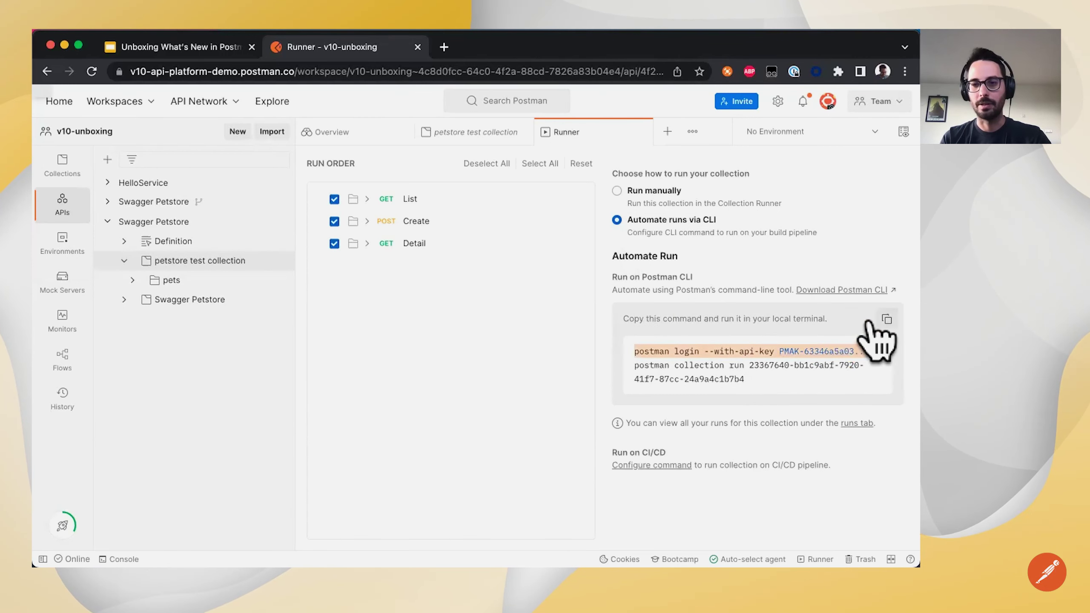
pyautogui.click(886, 320)
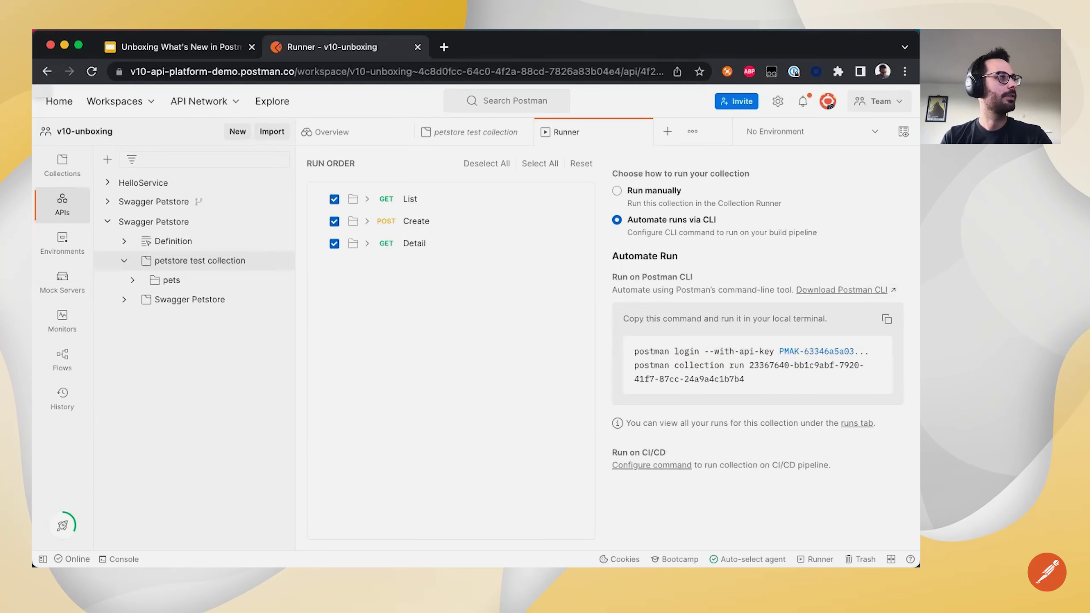
pyautogui.press('super+Tab')
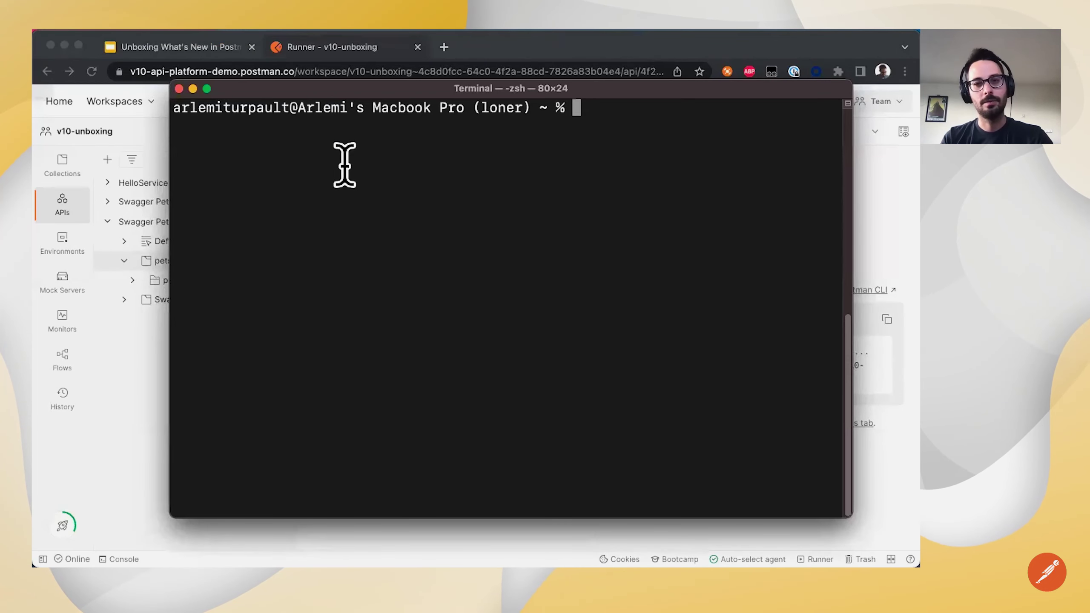
pyautogui.press('super+v')
pyautogui.press('Return')
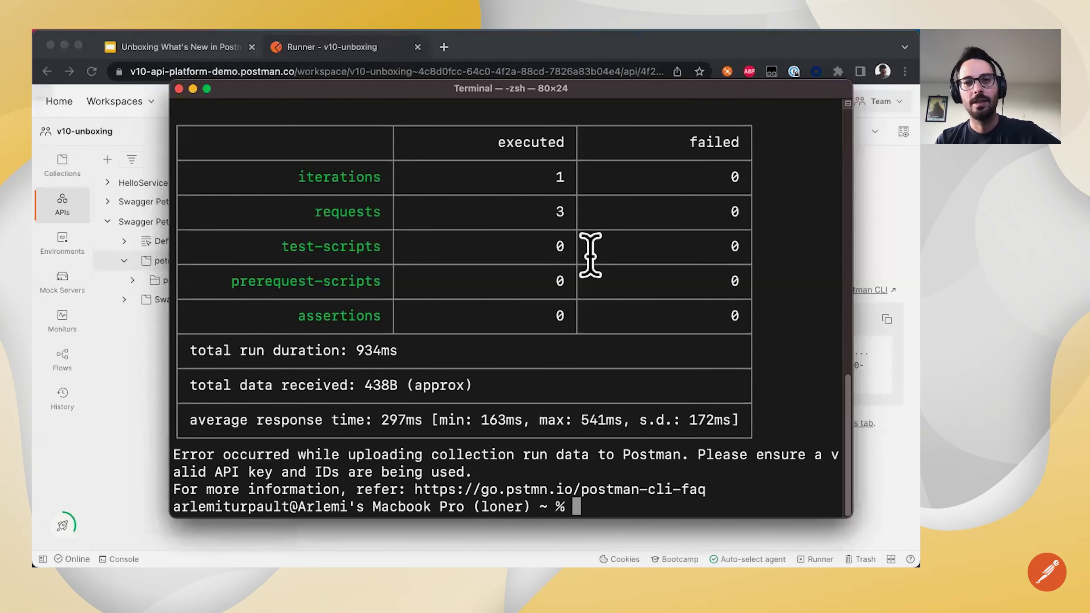
# - Examine the Terminal output of the collection run, including the List, Create and Detail responses and the summary table
pyautogui.scroll(1, 590, 256)
pyautogui.scroll(-1, 544, 217)
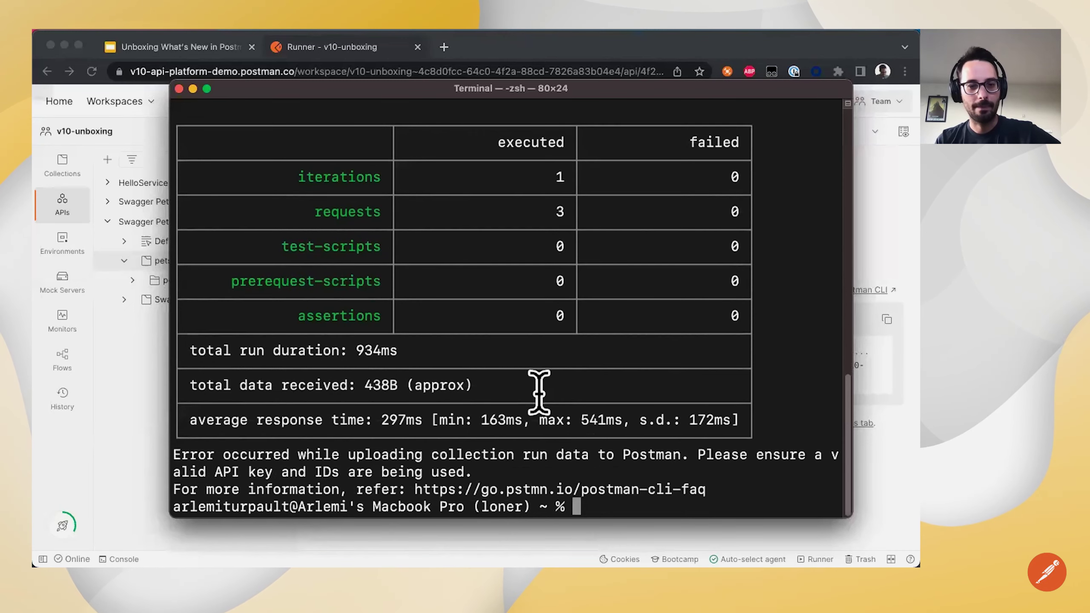
pyautogui.scroll(10, 531, 433)
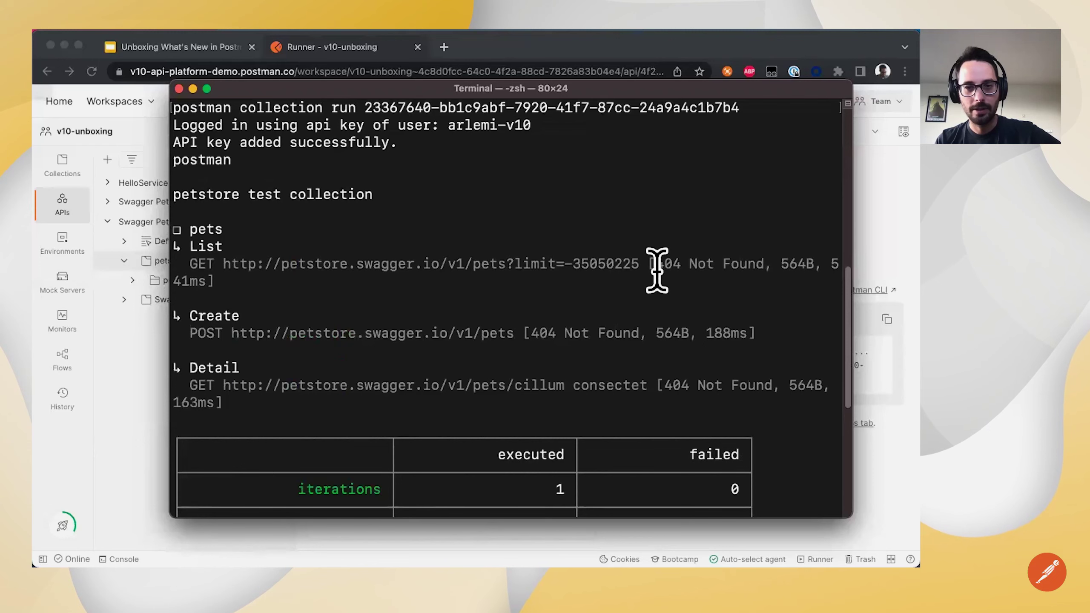
pyautogui.moveTo(657, 264); pyautogui.dragTo(734, 264)
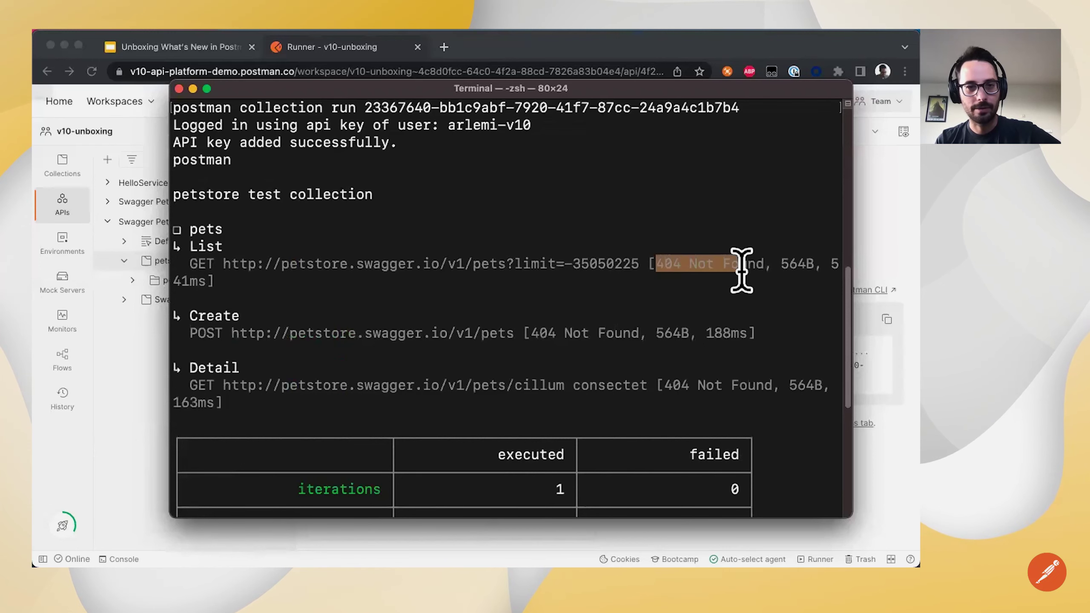
pyautogui.click(663, 374)
pyautogui.scroll(-10, 629, 339)
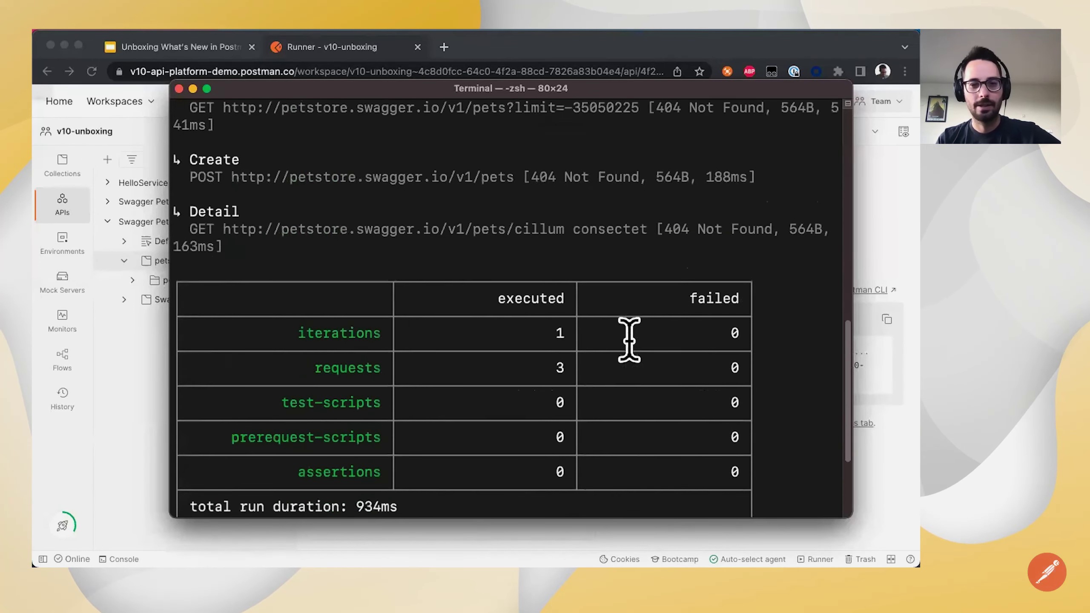
# - Back in the browser's Runner, order the requests as Create, Detail, List and exclude List and Create from the run
pyautogui.click(873, 445)
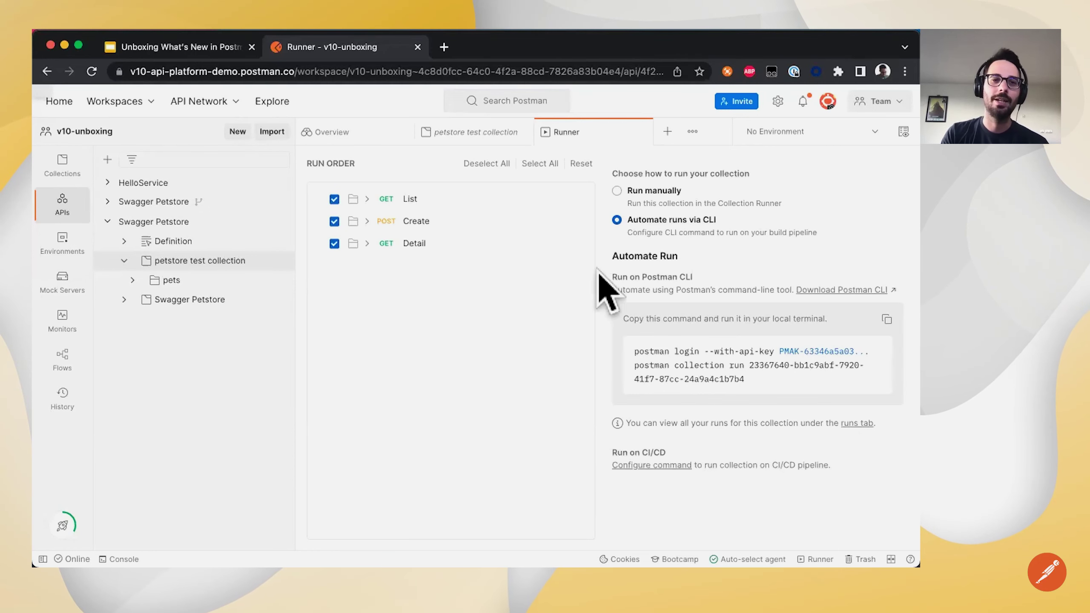
pyautogui.click(335, 199)
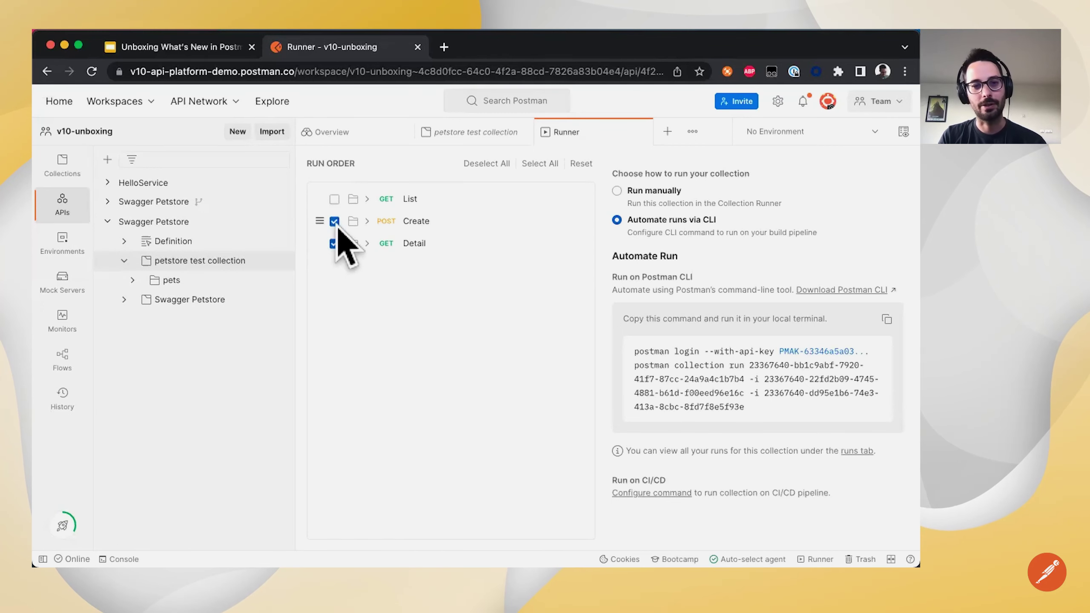
pyautogui.moveTo(316, 216); pyautogui.dragTo(317, 184)
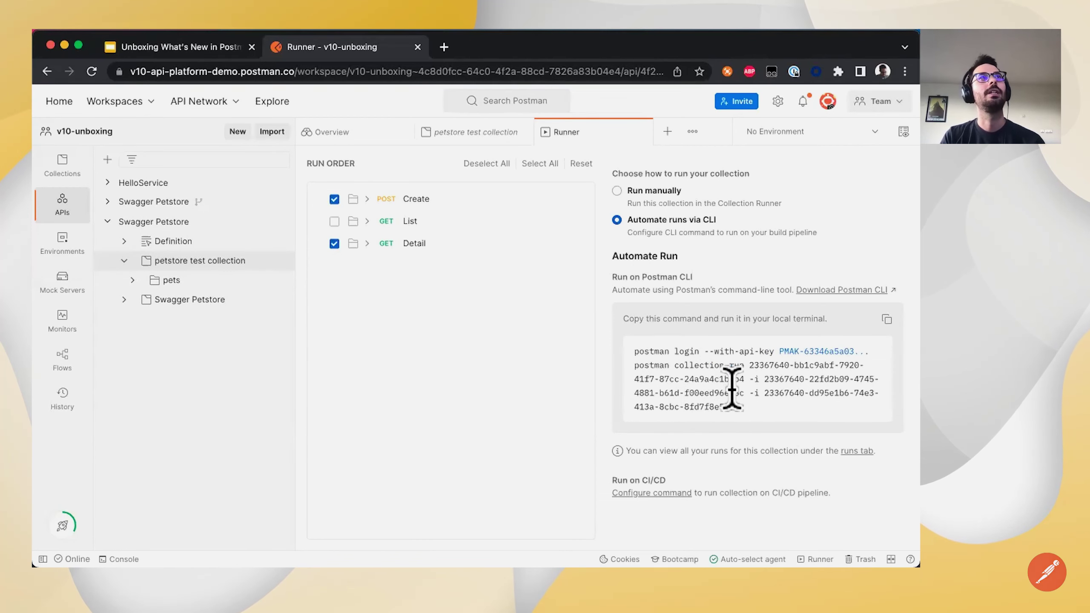
pyautogui.moveTo(317, 240); pyautogui.dragTo(318, 203)
pyautogui.click(334, 199)
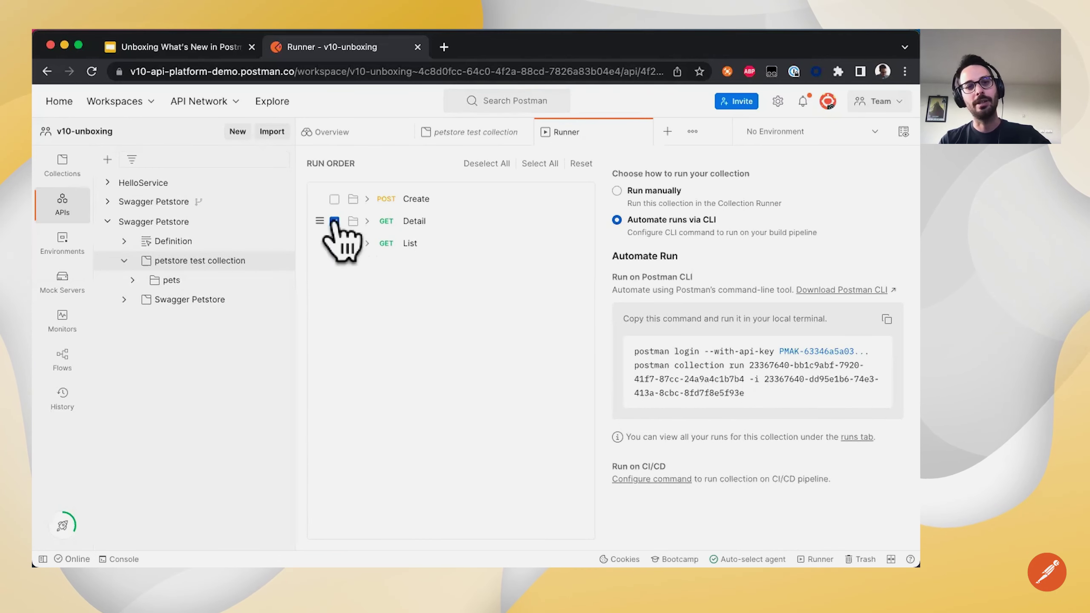
# - Copy the Postman CLI collection run command from the Runner and run it in Terminal
pyautogui.moveTo(746, 394); pyautogui.dragTo(637, 358)
pyautogui.press('super+c')
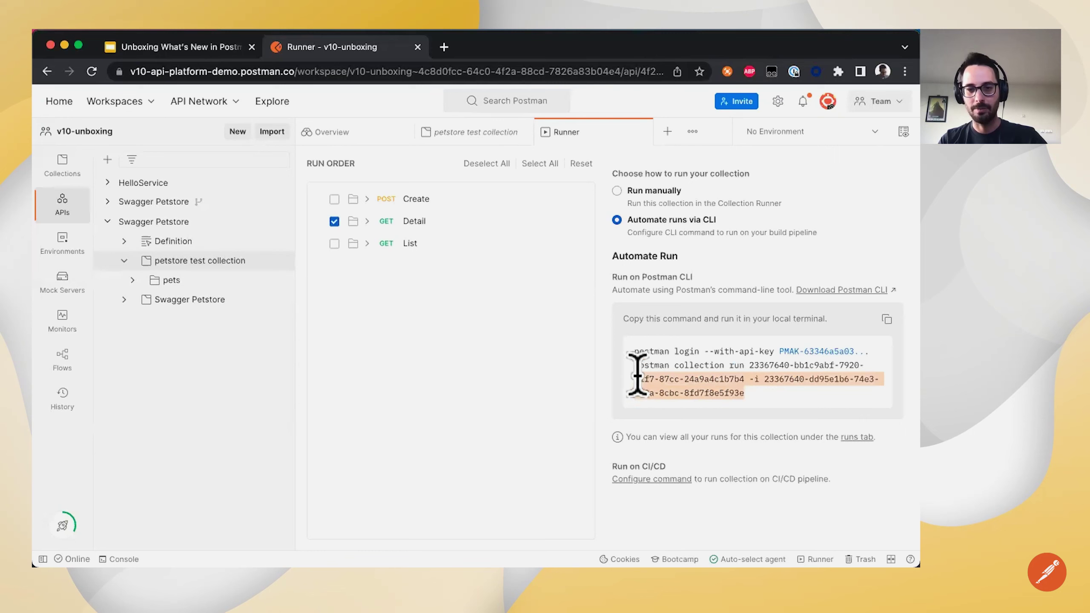
pyautogui.click(632, 368)
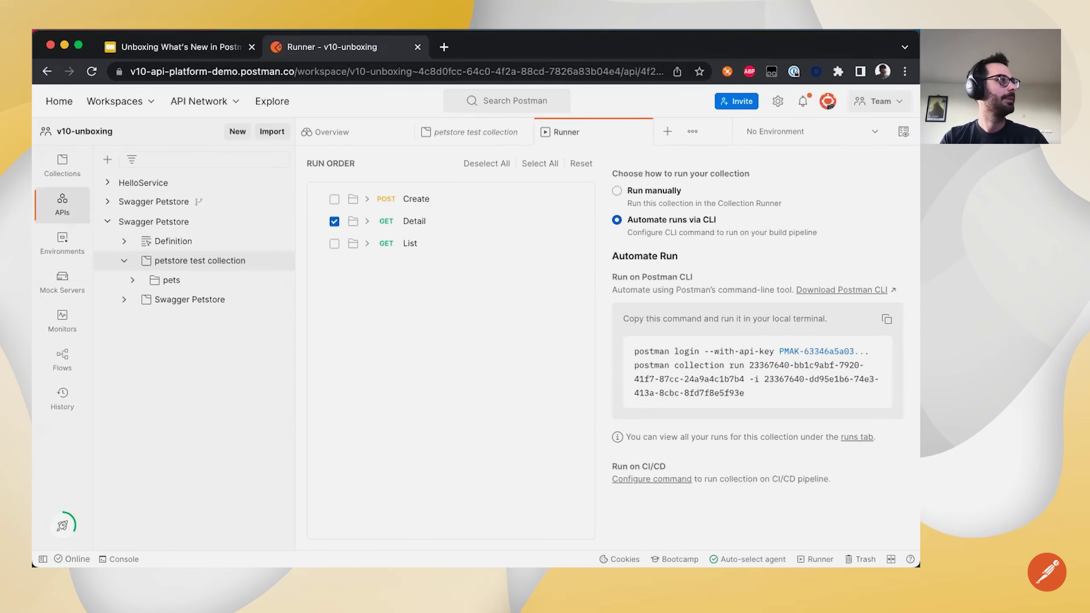
pyautogui.press('super+Tab')
pyautogui.press('super+v')
pyautogui.press('Return')
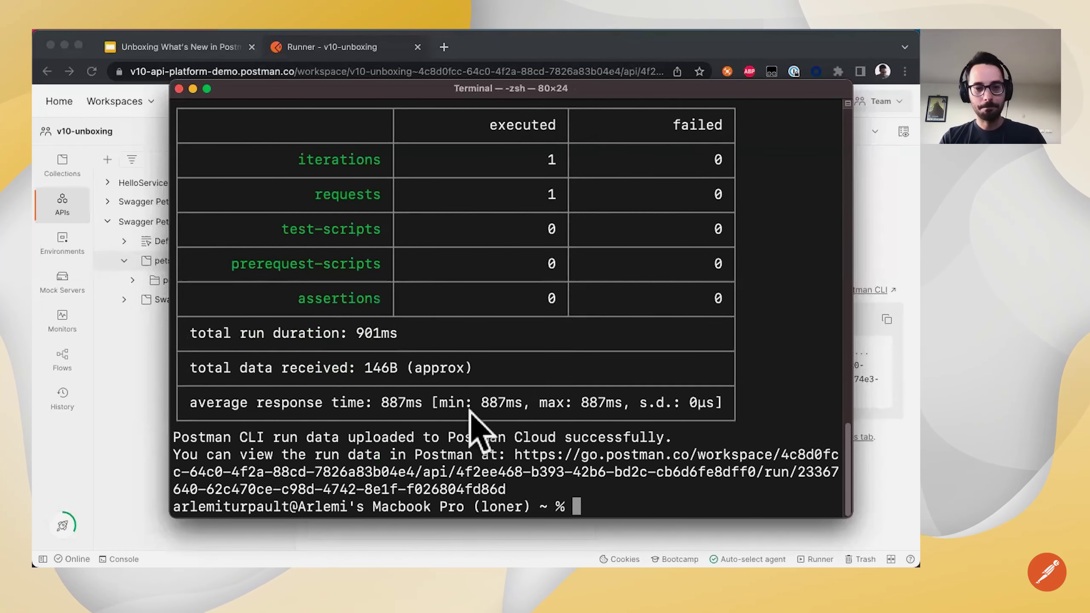
# - Examine the Terminal output of the Detail-only run, including the request response and the summary table
pyautogui.scroll(3, 472, 414)
pyautogui.scroll(5, 469, 412)
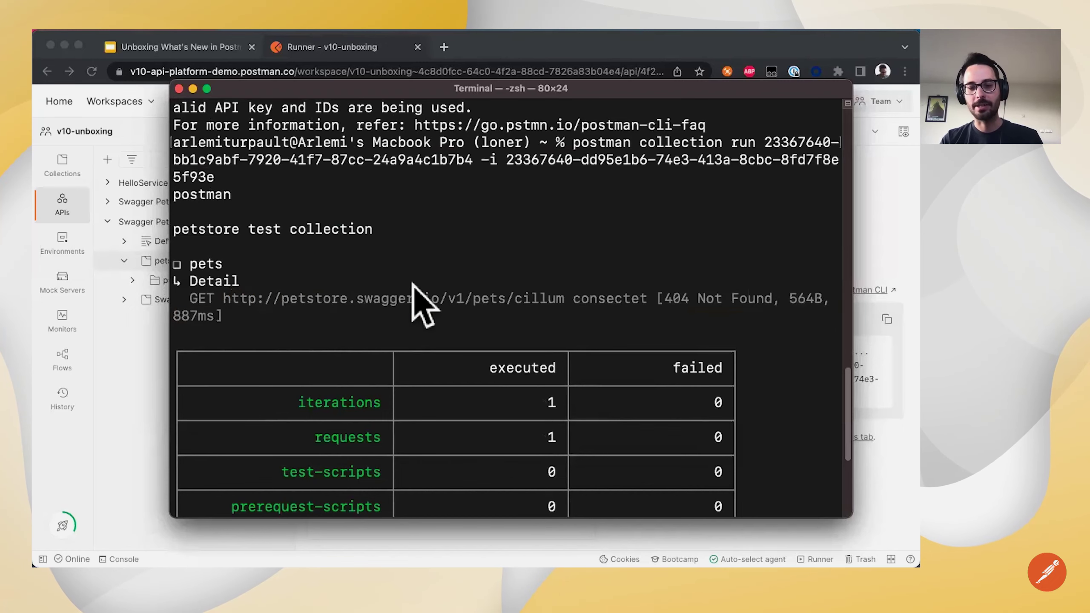
pyautogui.scroll(-1, 413, 287)
pyautogui.scroll(-1, 413, 288)
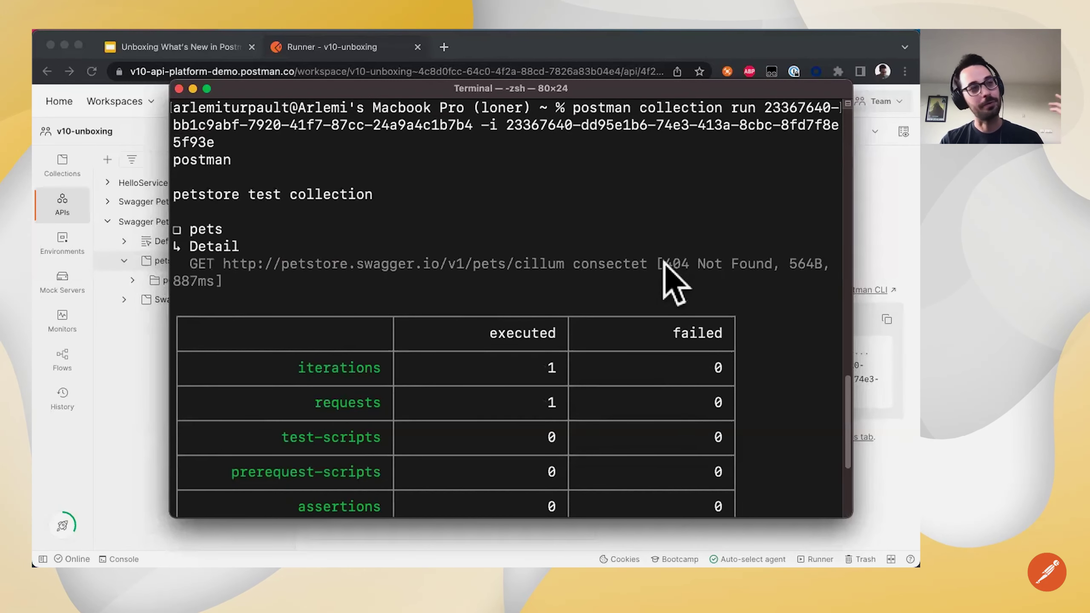
pyautogui.scroll(-5, 618, 293)
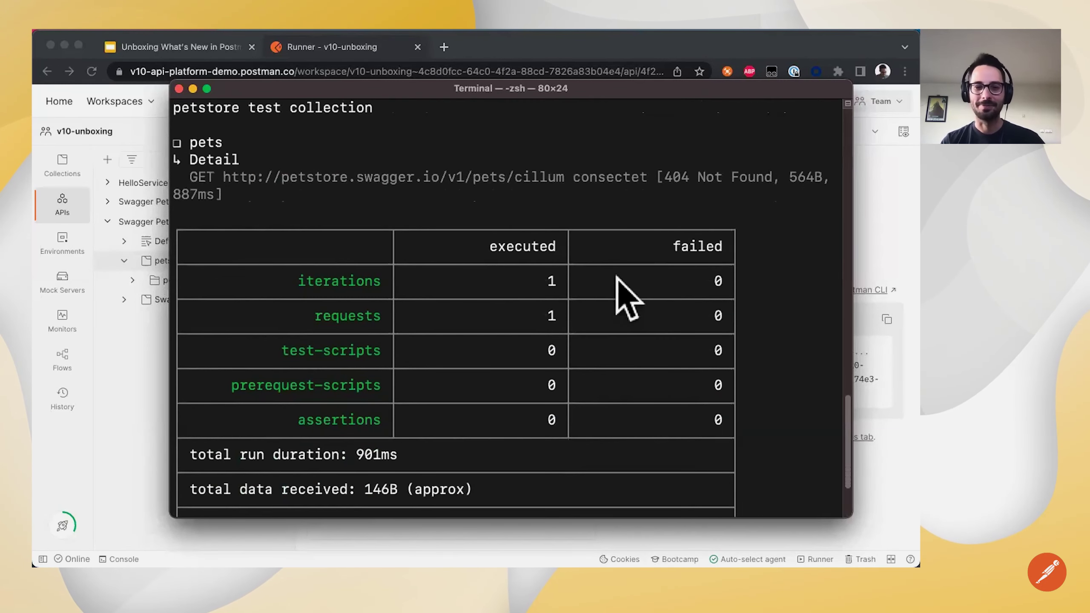
pyautogui.scroll(-3, 626, 297)
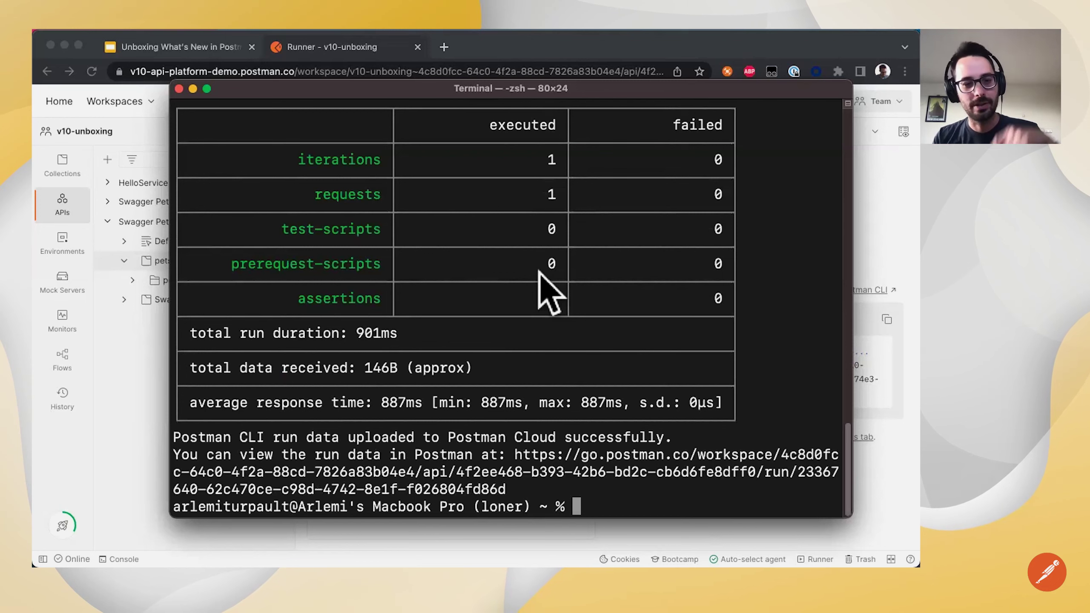
# - Copy the run data URL from the Terminal output and open it in a new browser tab
pyautogui.moveTo(599, 488); pyautogui.dragTo(472, 450)
pyautogui.click(474, 453)
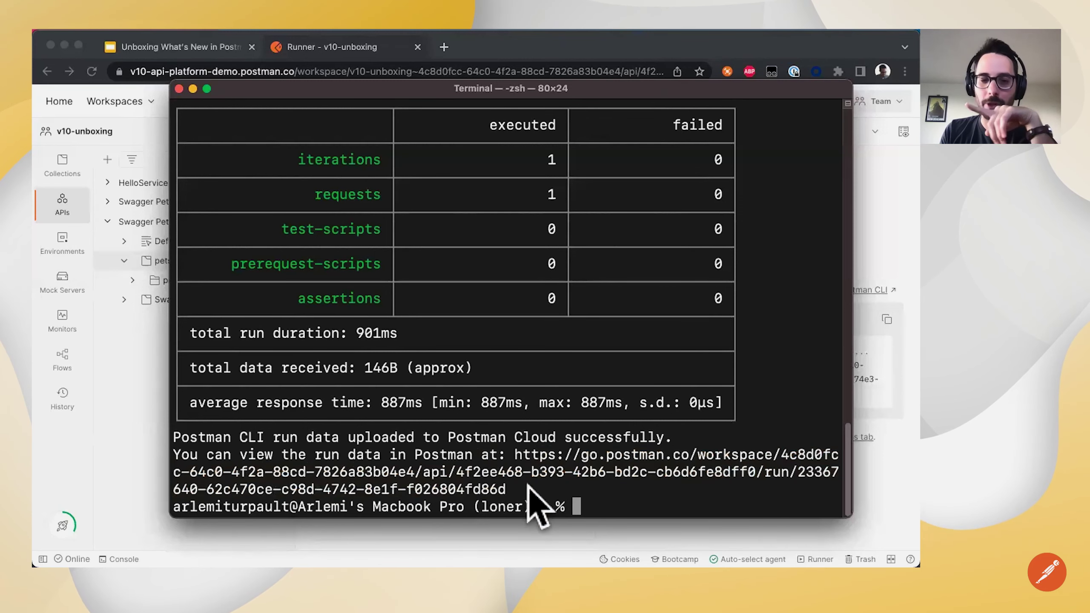
pyautogui.moveTo(541, 490); pyautogui.dragTo(515, 456)
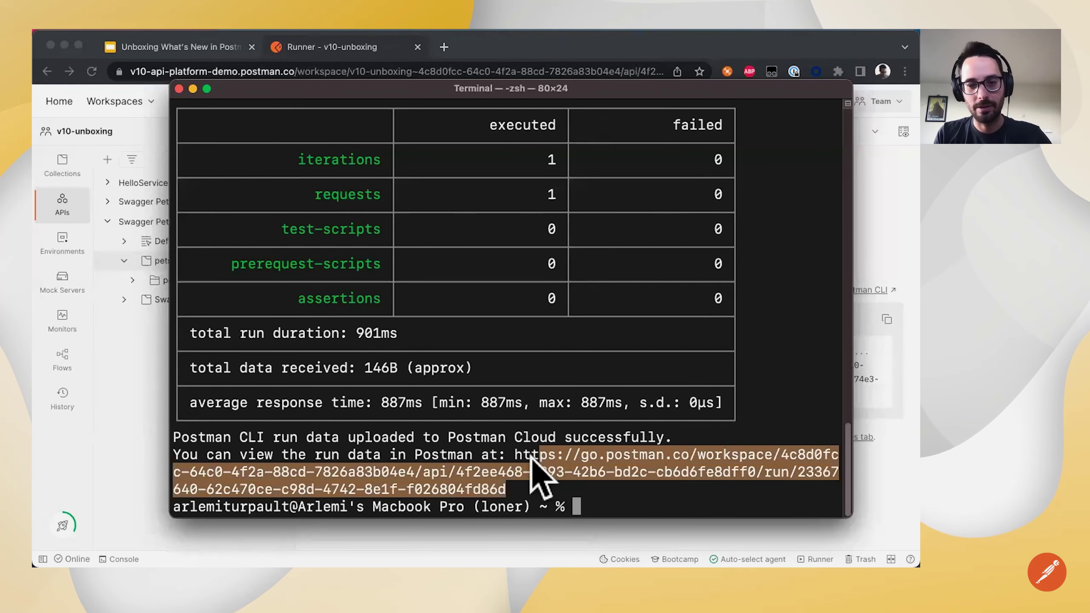
pyautogui.press('super+Tab')
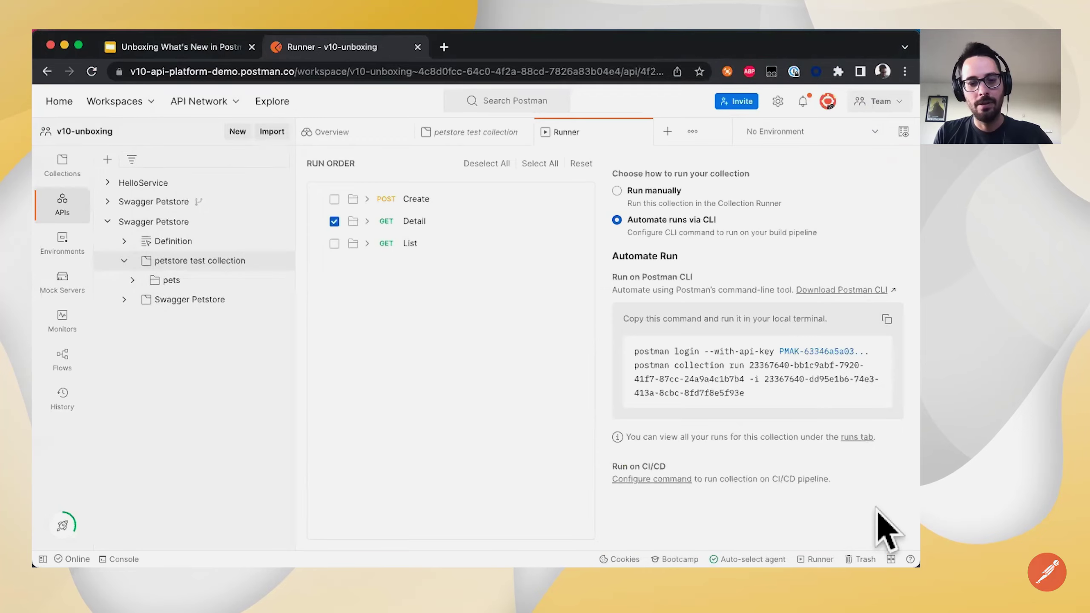
pyautogui.press('super+t')
pyautogui.press('super+v')
pyautogui.press('Return')
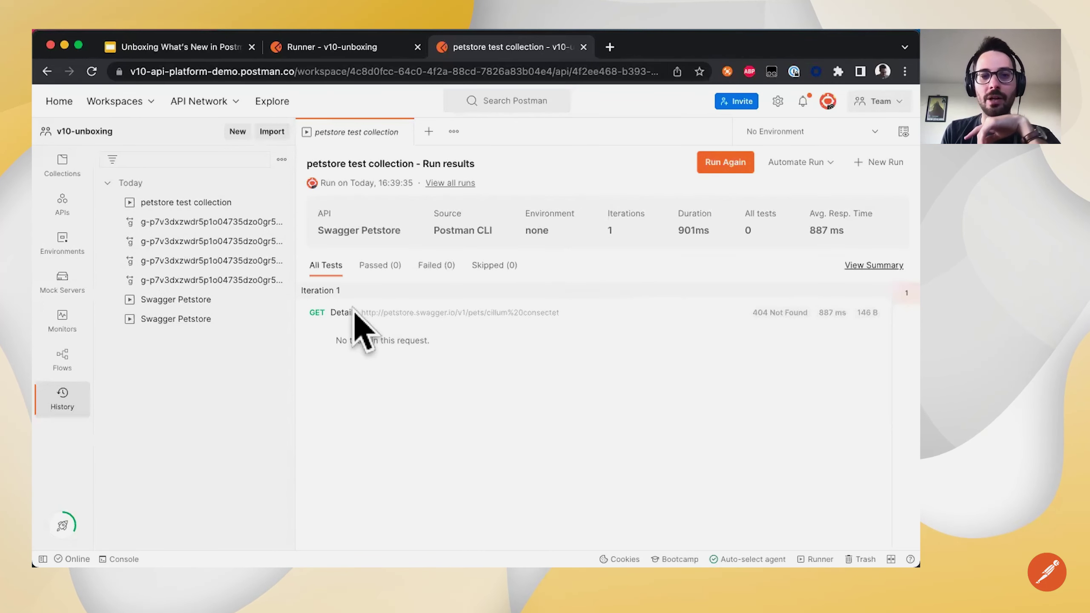
# - View all runs of the petstore test collection and expand the details of the Postman CLI run
pyautogui.click(456, 184)
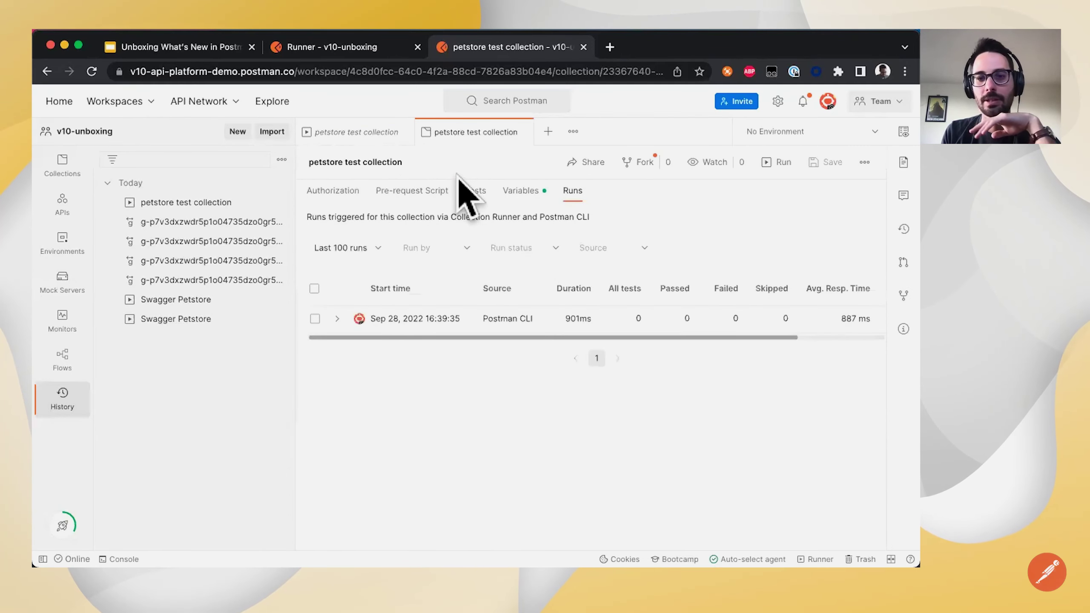
pyautogui.click(336, 319)
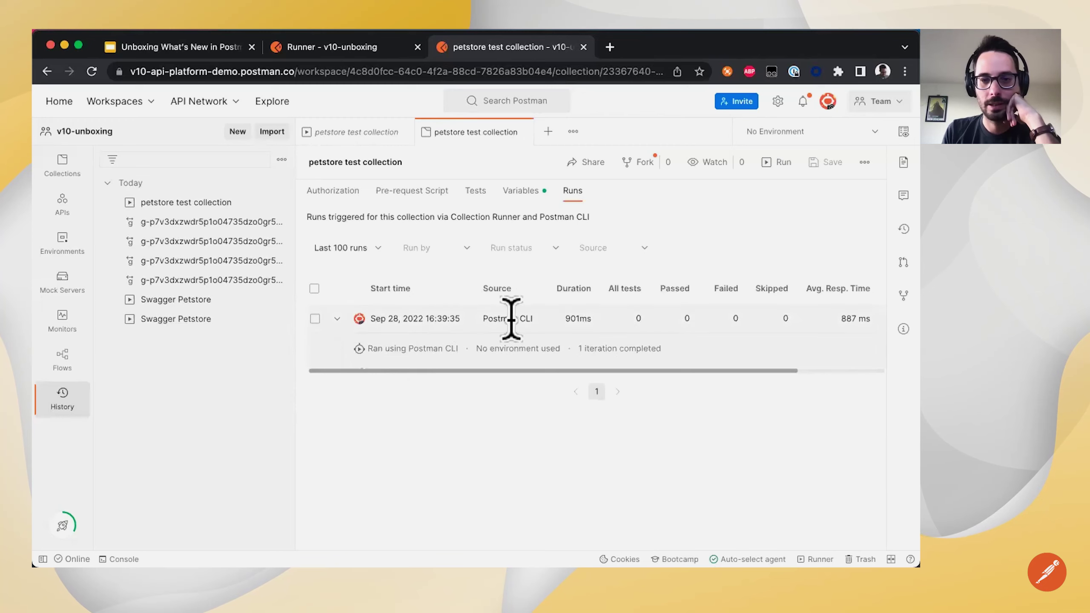
pyautogui.hscroll(5, 511, 319)
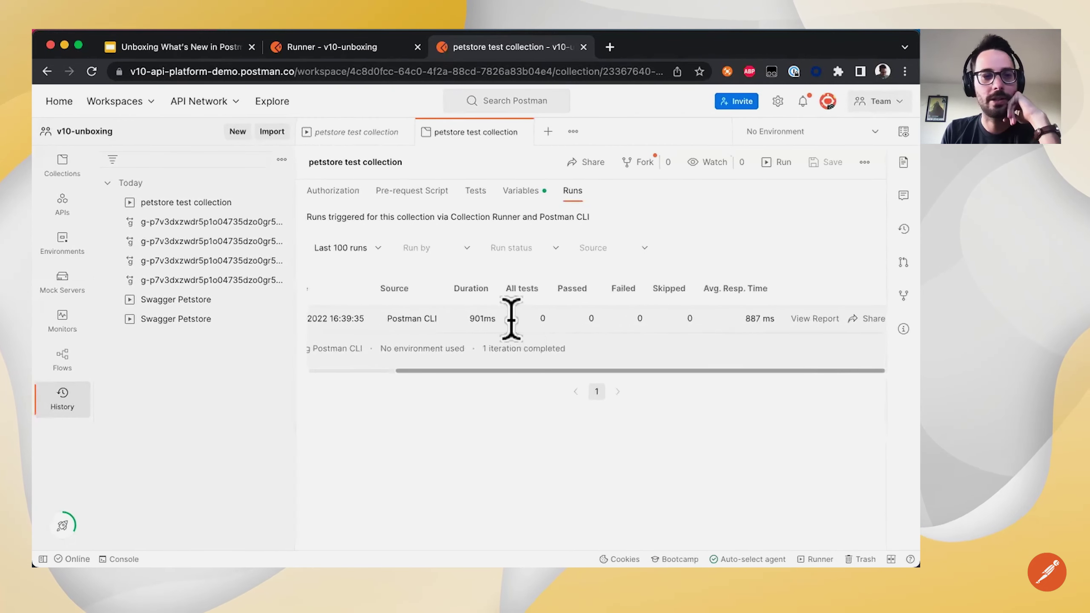
pyautogui.hscroll(-3, 511, 319)
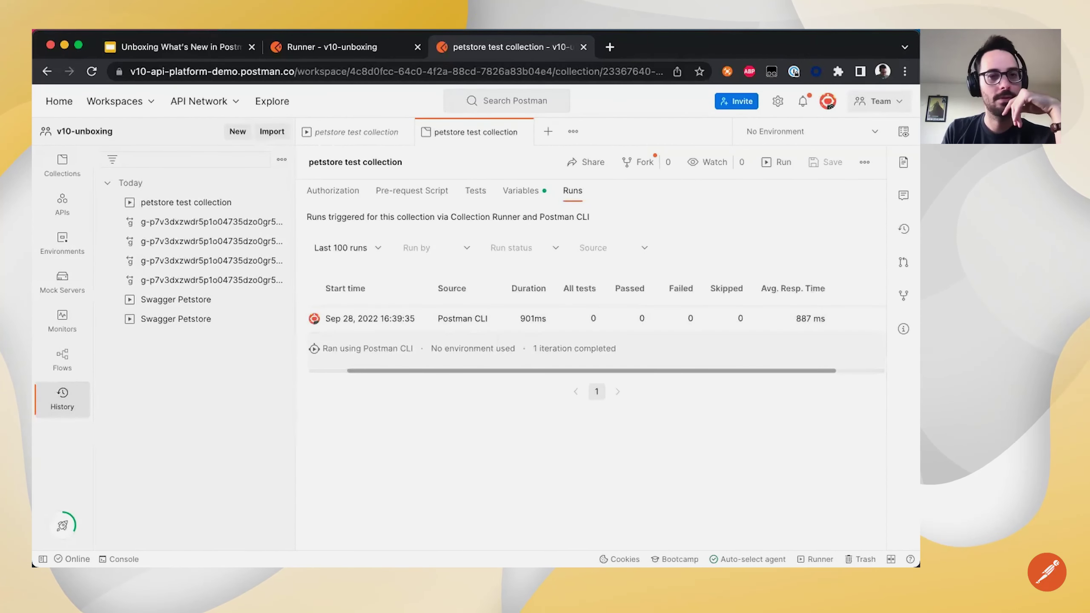
# - Switch to Terminal and rerun the previous collection run command two more times
pyautogui.press('super+Tab')
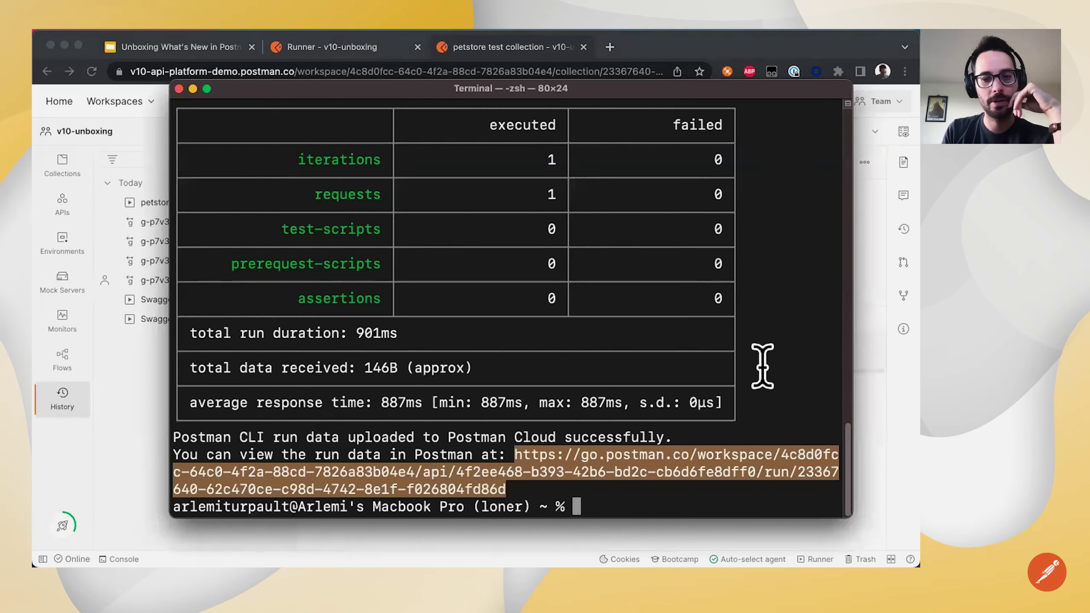
pyautogui.press('Up')
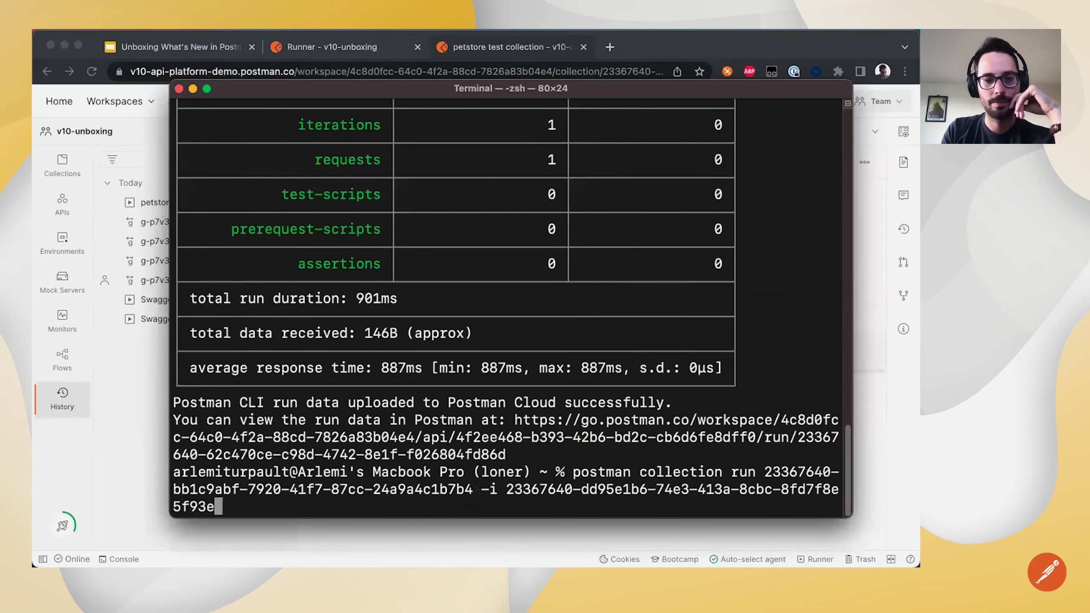
pyautogui.press('Return')
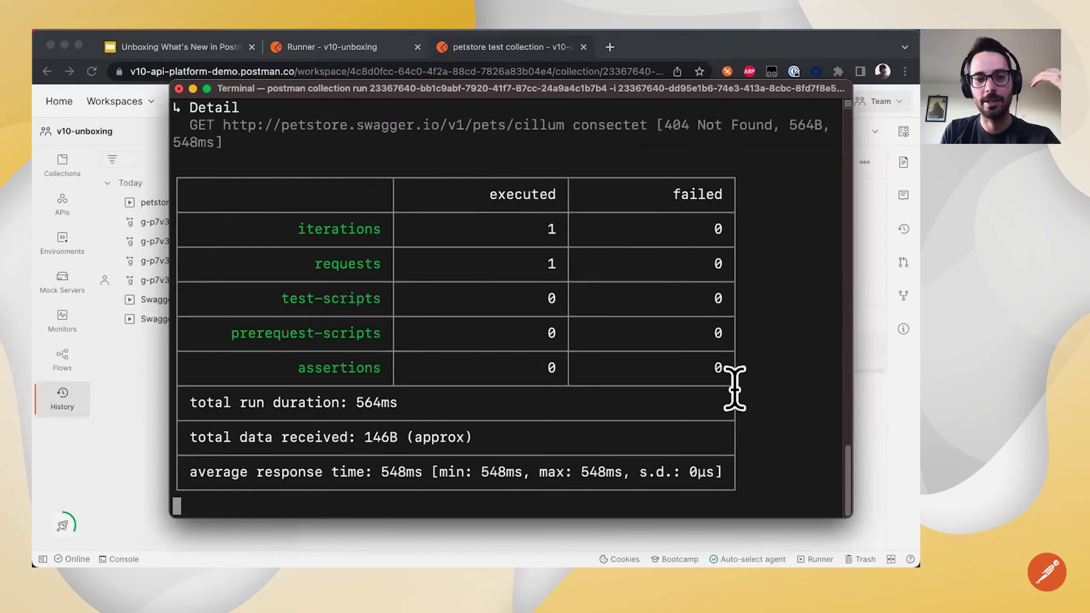
pyautogui.press('Up')
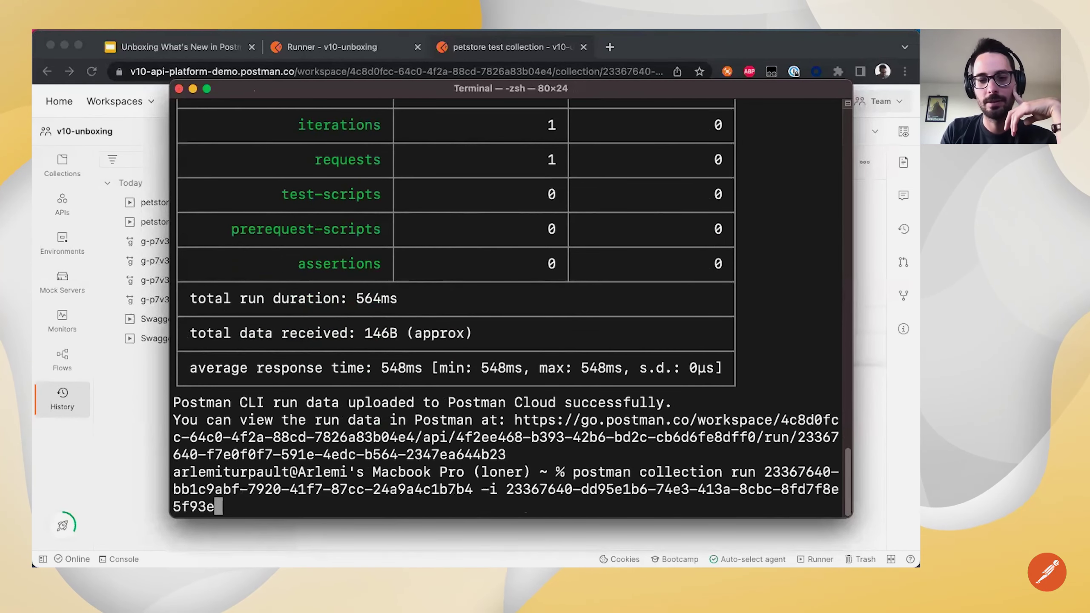
pyautogui.press('Return')
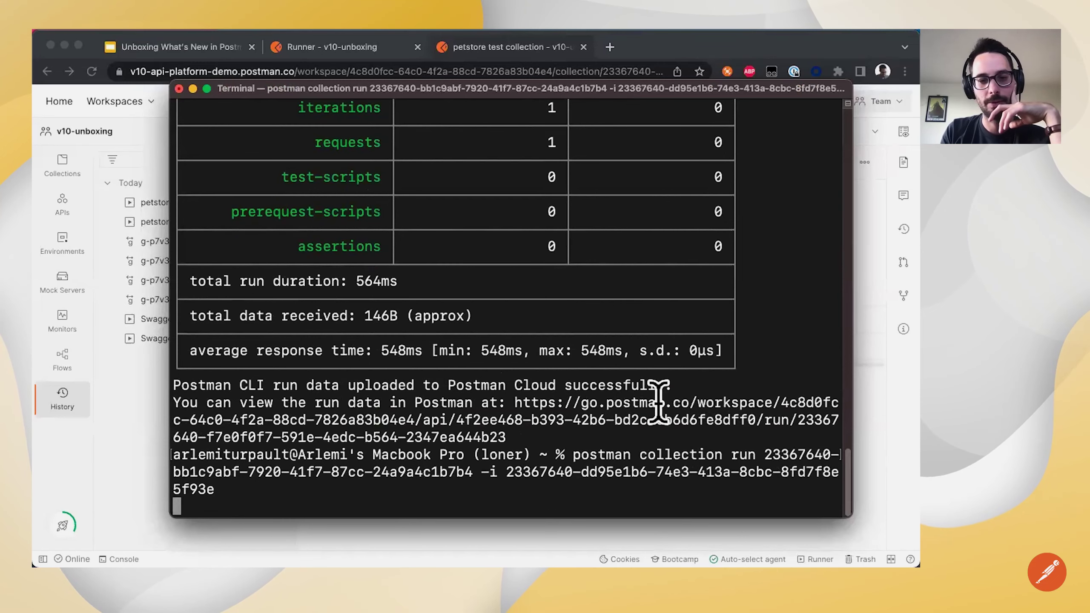
# - Back in the browser, view the newest Postman CLI run's report and summary, close it, and return to the first run's results
pyautogui.click(157, 430)
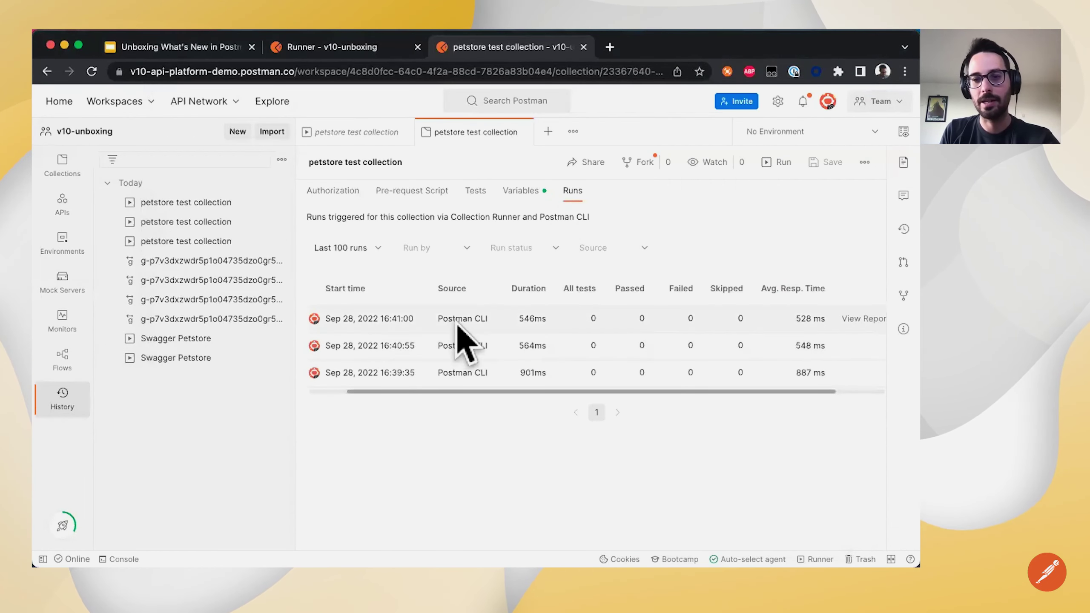
pyautogui.hscroll(3, 562, 361)
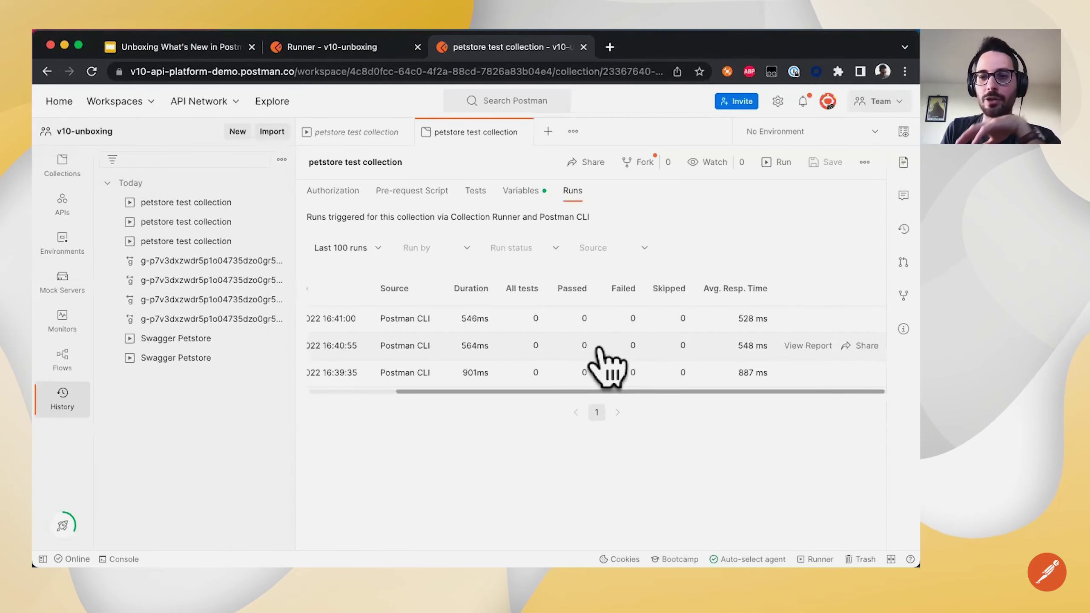
pyautogui.click(807, 318)
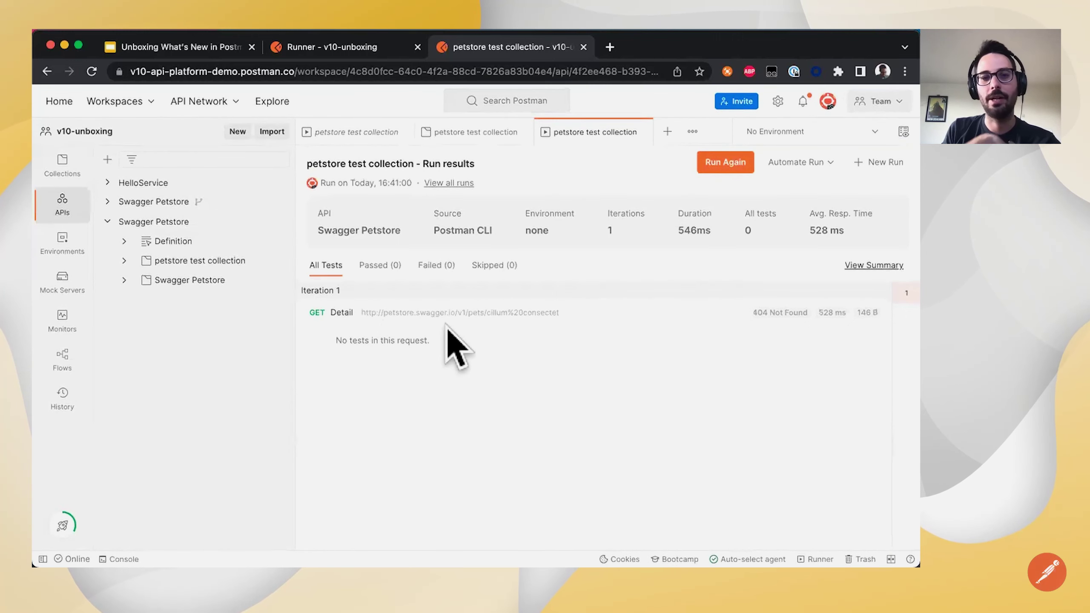
pyautogui.click(854, 266)
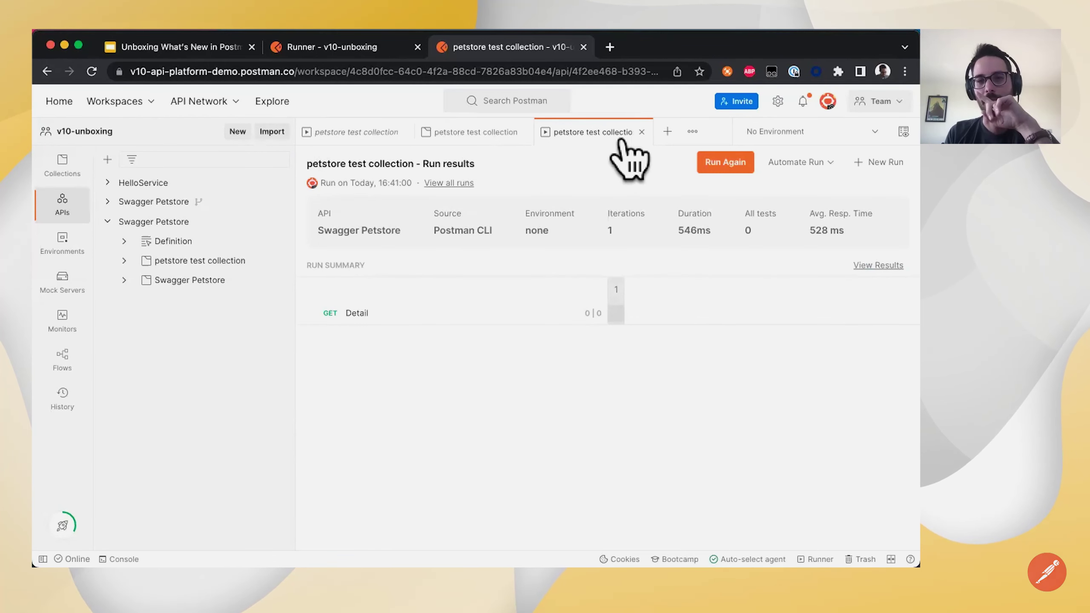
pyautogui.click(642, 133)
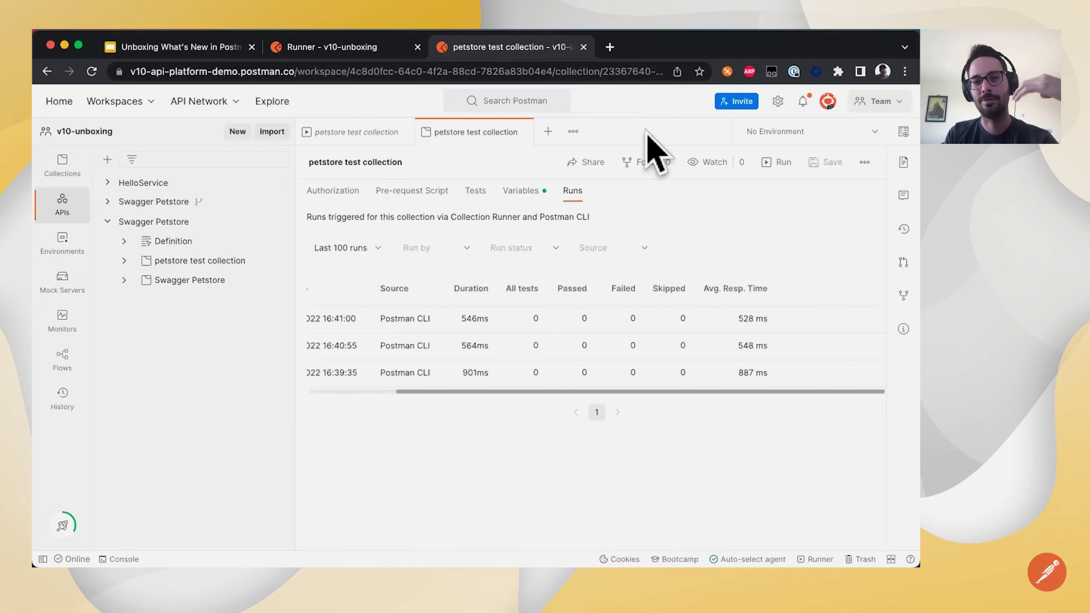
pyautogui.click(371, 133)
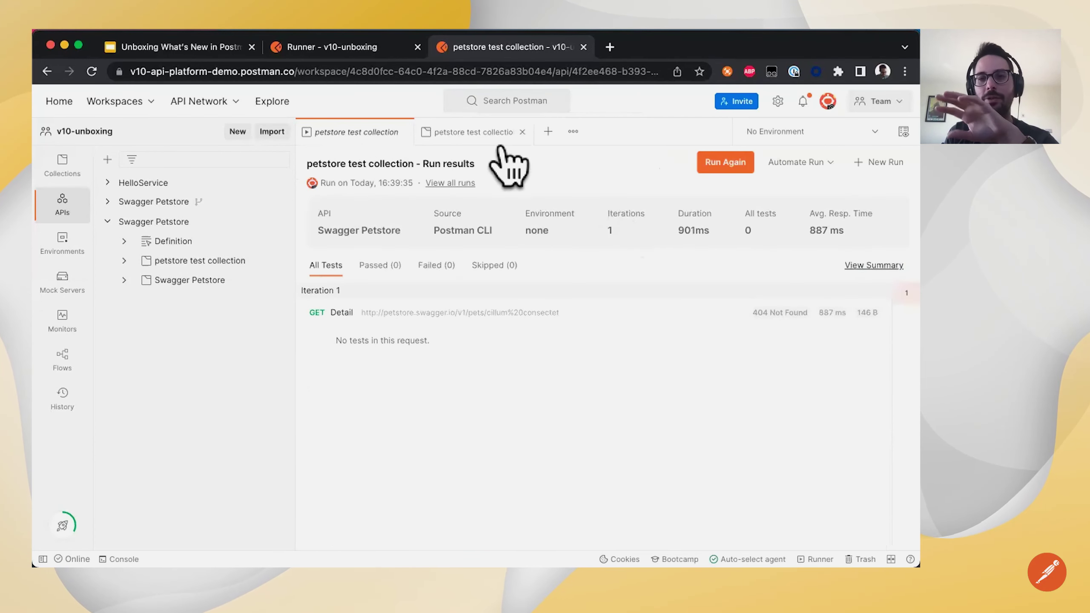
# - Open Test and Automation for the expanded Swagger Petstore API and start generating a CI configuration
pyautogui.click(187, 225)
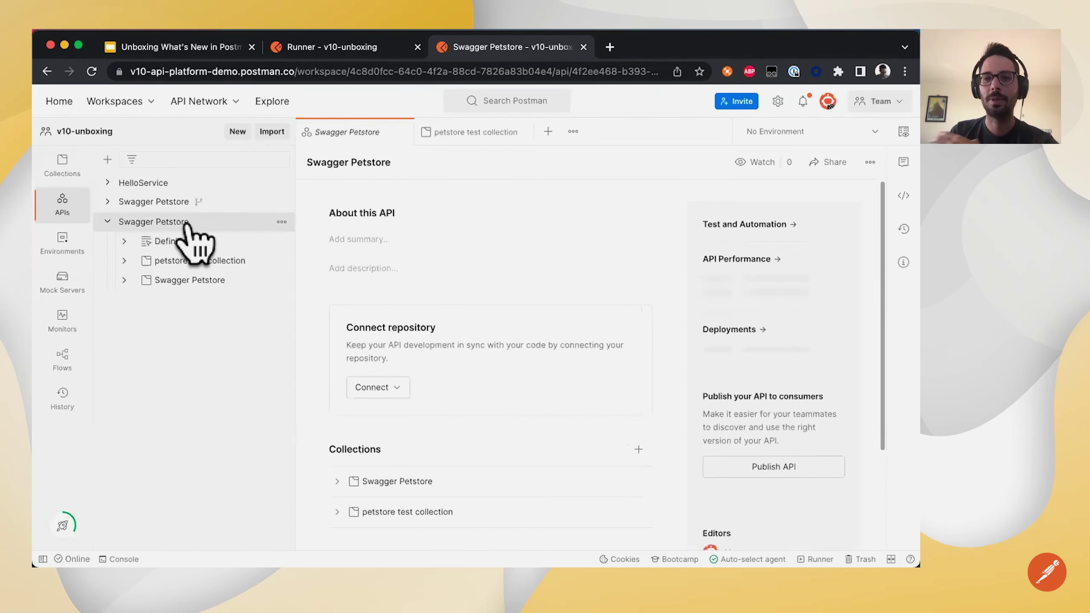
pyautogui.click(768, 224)
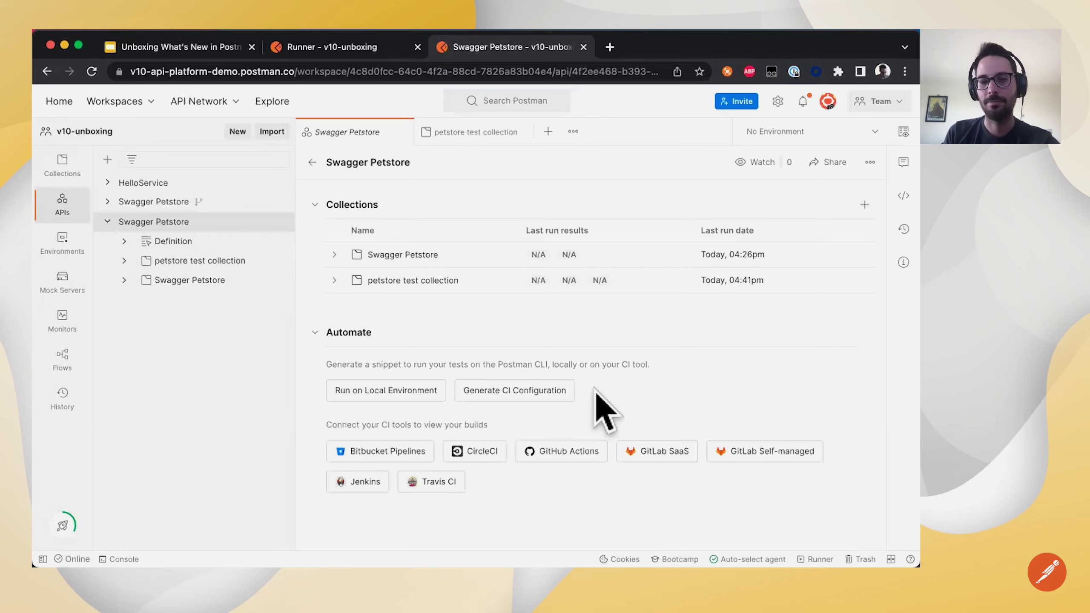
pyautogui.click(539, 389)
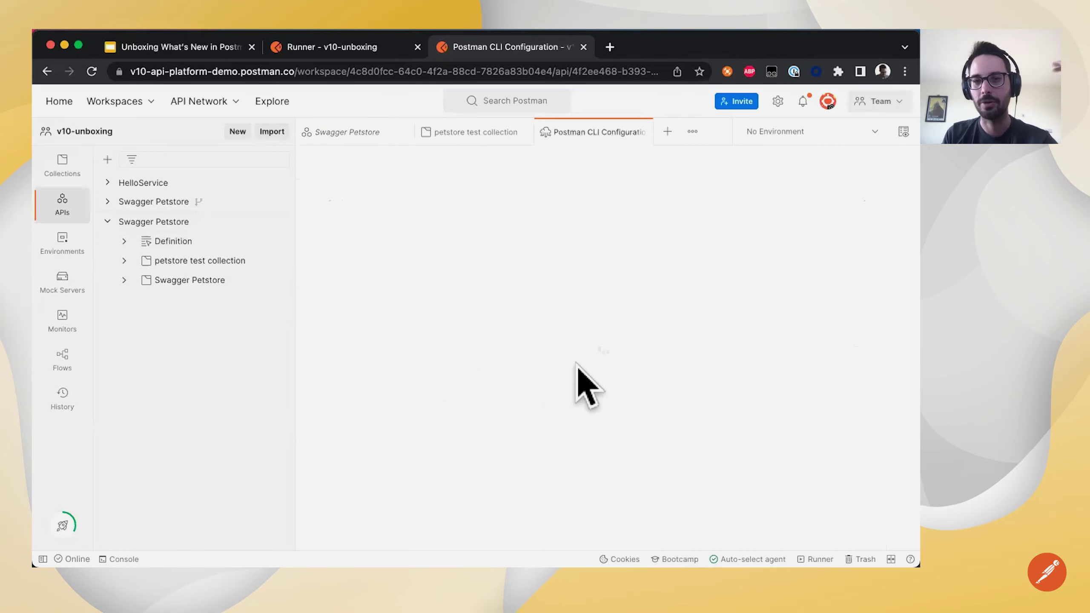
# - Set the CI/CD provider to Travis CI and exclude the Swagger Petstore collection from the Postman CLI configuration
pyautogui.scroll(-4, 579, 382)
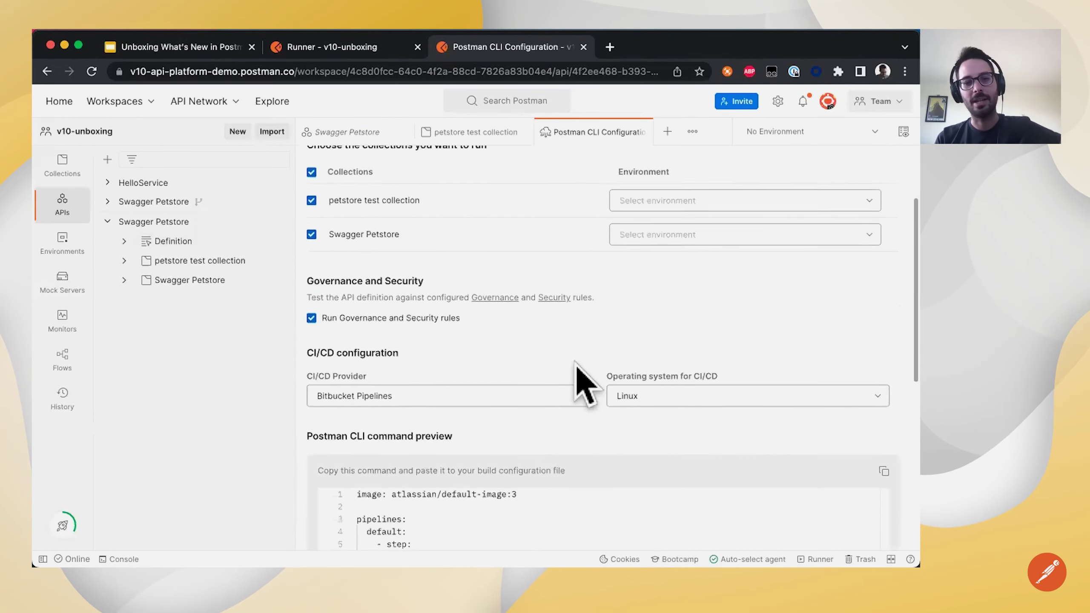
pyautogui.click(535, 355)
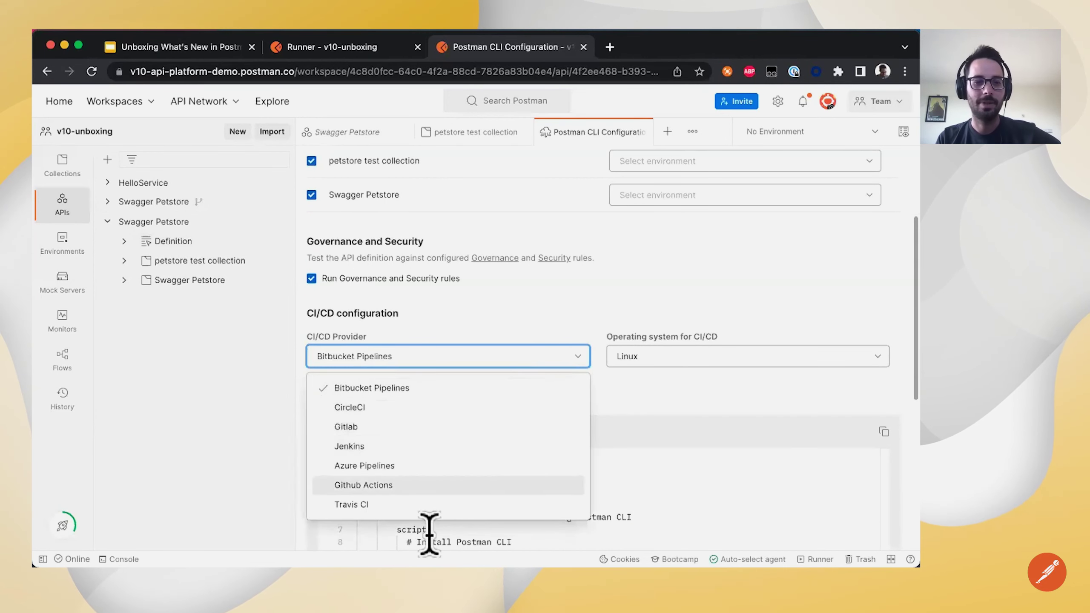
pyautogui.click(440, 506)
pyautogui.scroll(1, 536, 305)
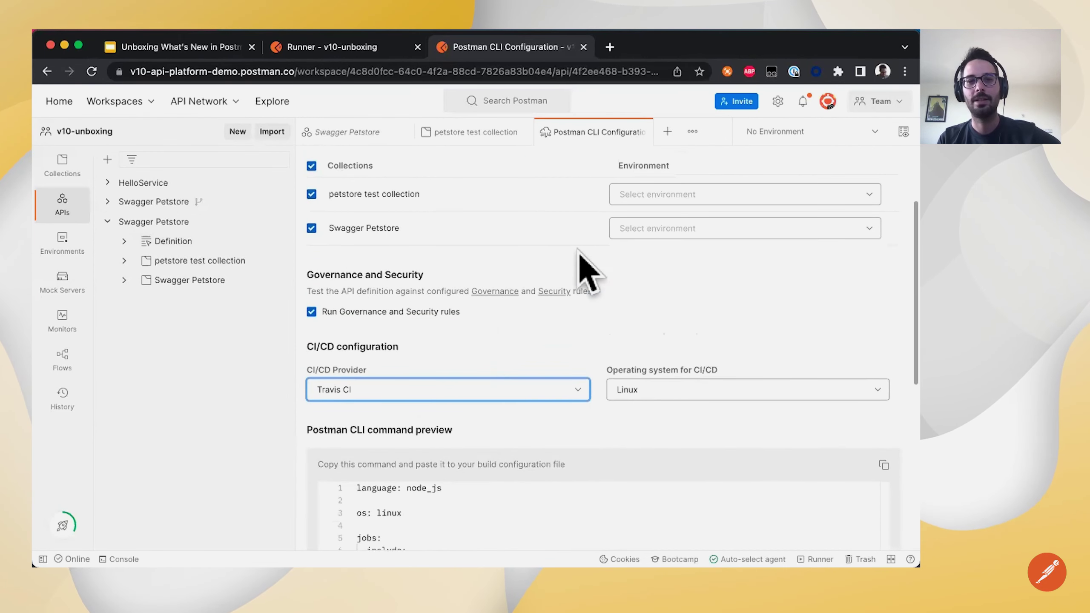
pyautogui.click(673, 195)
pyautogui.click(670, 202)
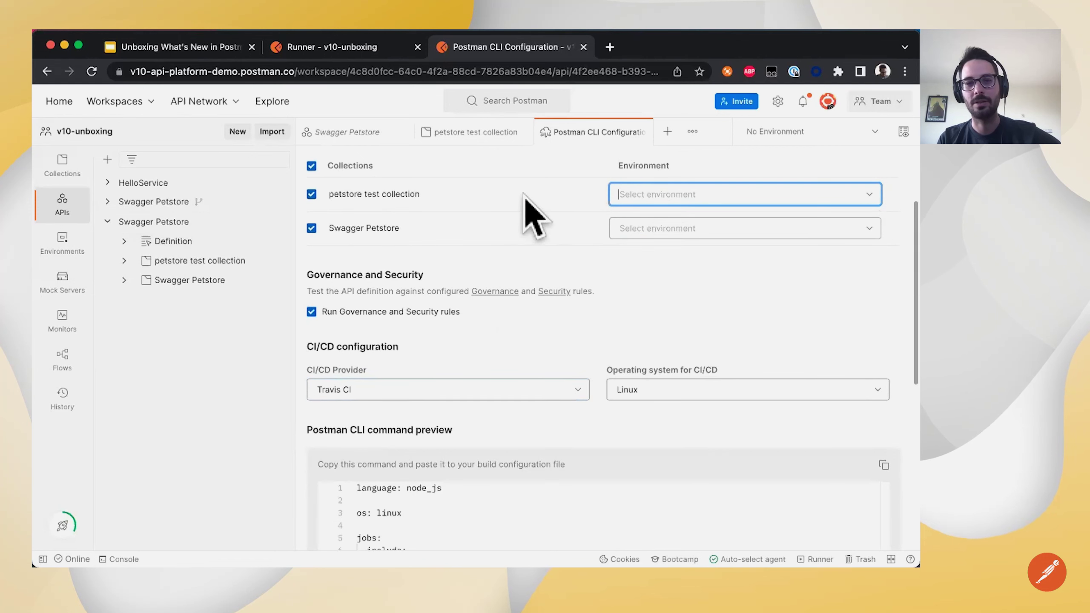
pyautogui.click(312, 228)
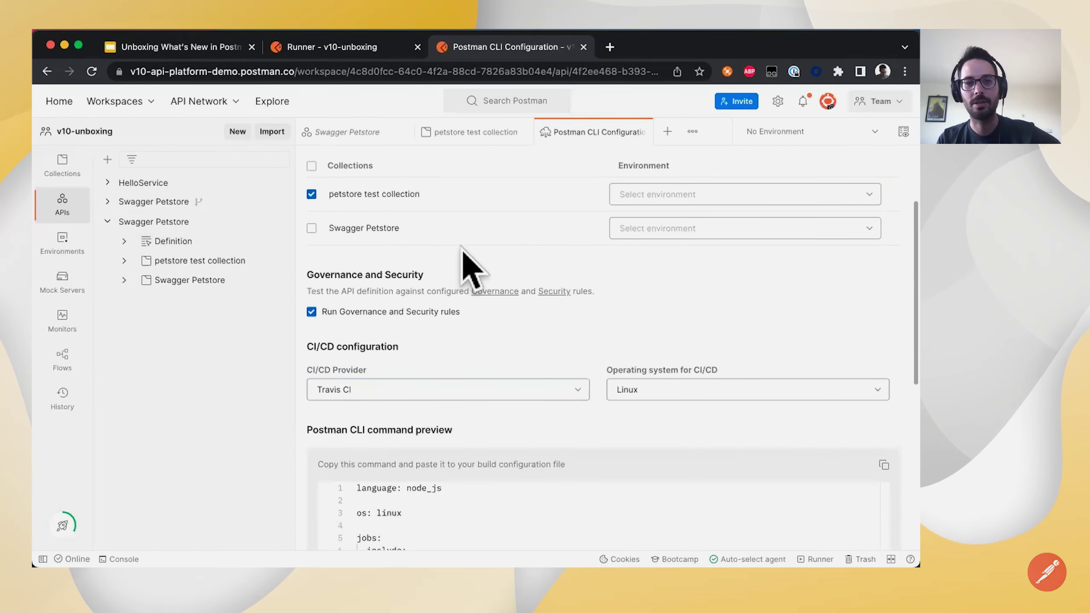
pyautogui.scroll(-1, 462, 262)
pyautogui.scroll(1, 481, 259)
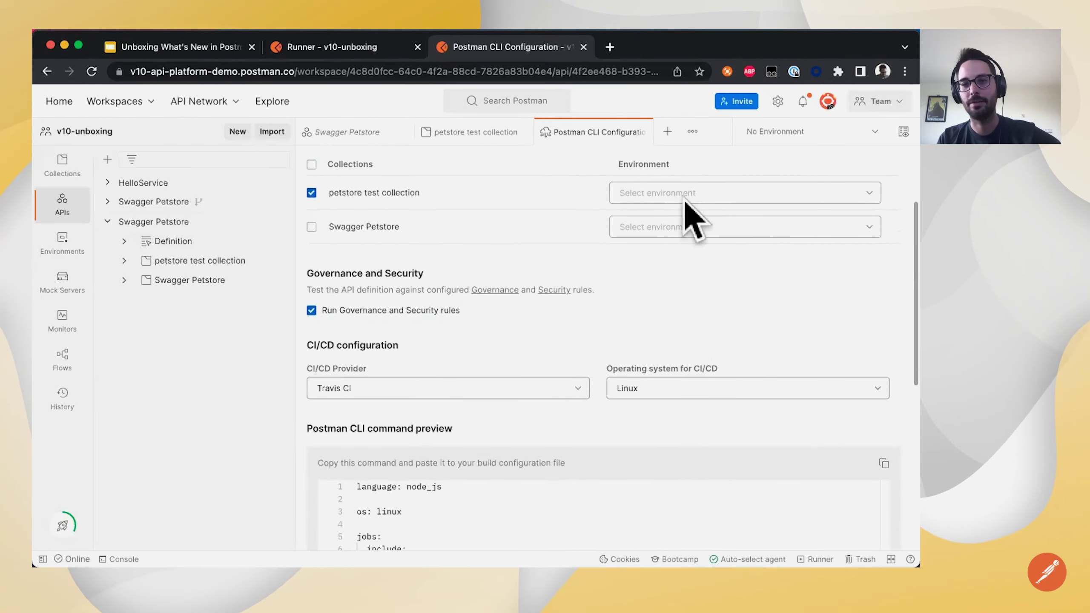
# - Review the generated Travis CI command preview and the list of available CI/CD providers without changing the selection
pyautogui.scroll(-6, 508, 275)
pyautogui.scroll(-3, 505, 270)
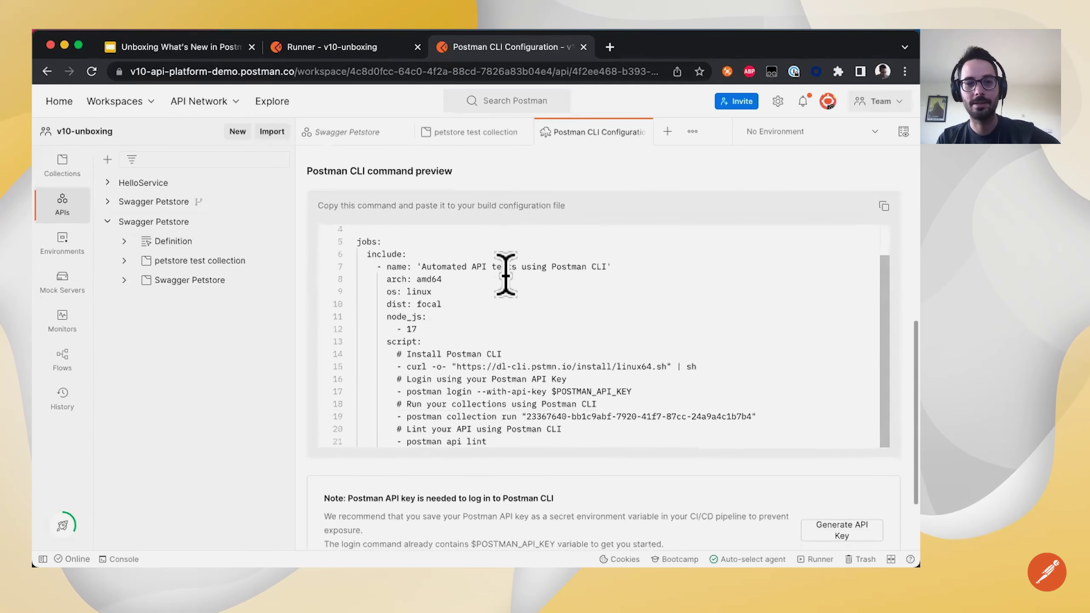
pyautogui.scroll(3, 504, 272)
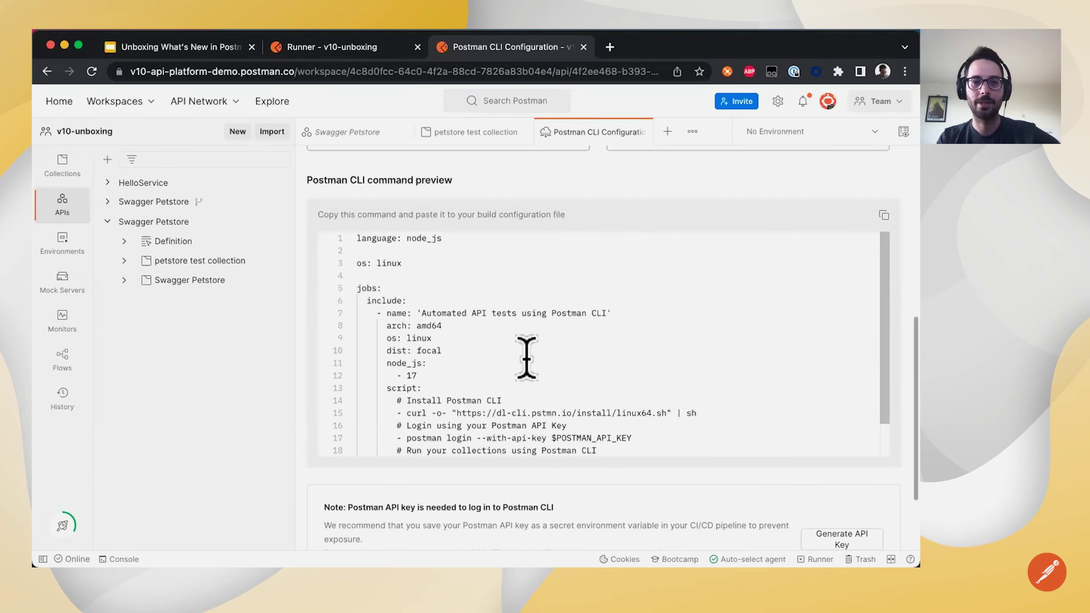
pyautogui.scroll(3, 527, 357)
pyautogui.click(405, 231)
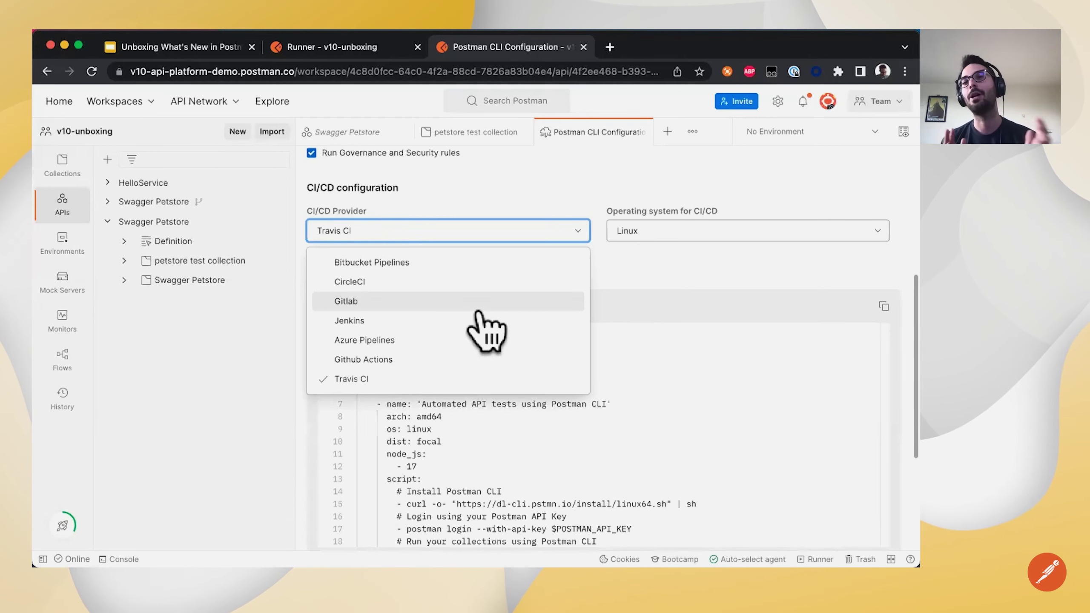
pyautogui.click(650, 287)
pyautogui.scroll(-2, 470, 309)
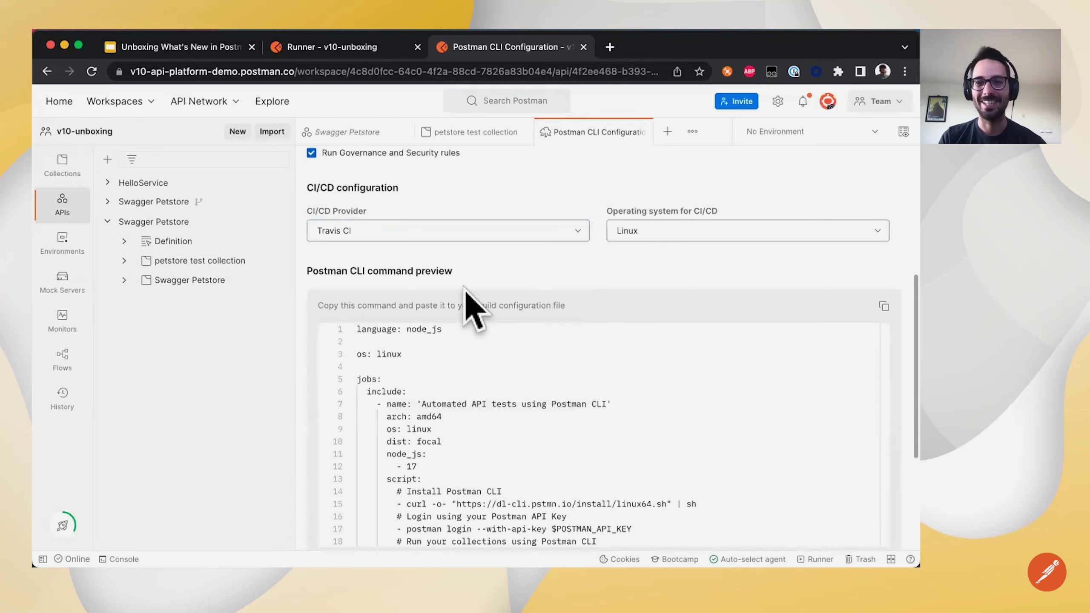
# - Look over the command preview again and view the operating system options for CI/CD, keeping Linux
pyautogui.scroll(-6, 475, 309)
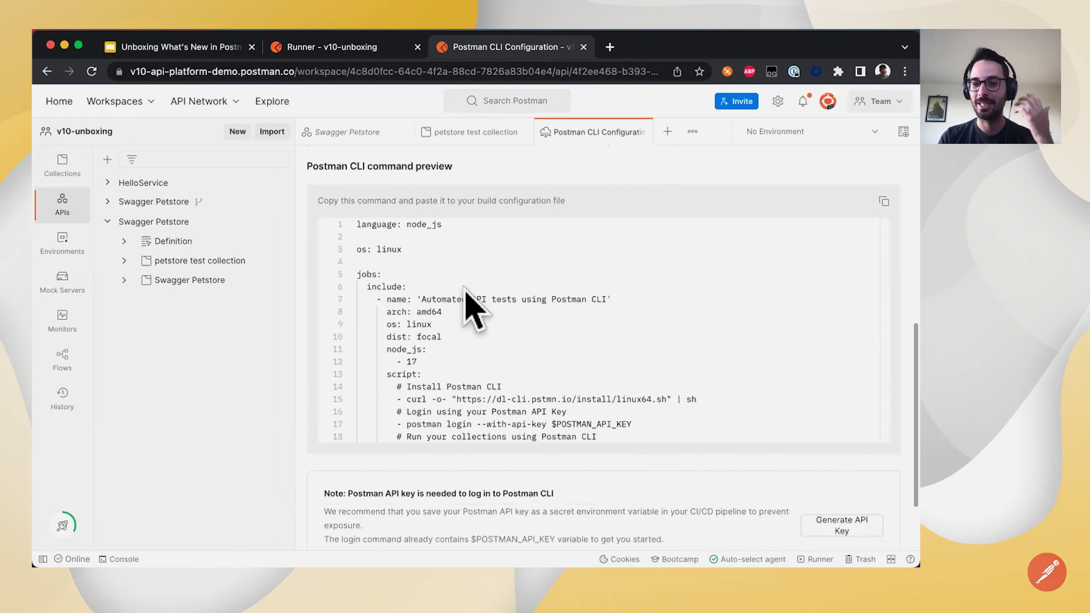
pyautogui.scroll(4, 466, 292)
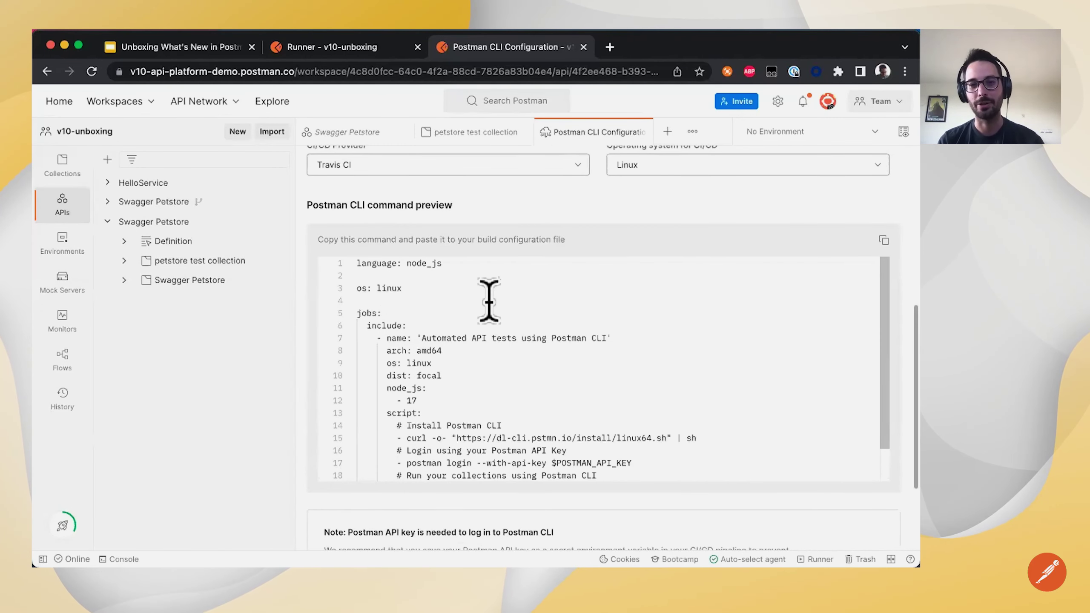
pyautogui.scroll(2, 489, 301)
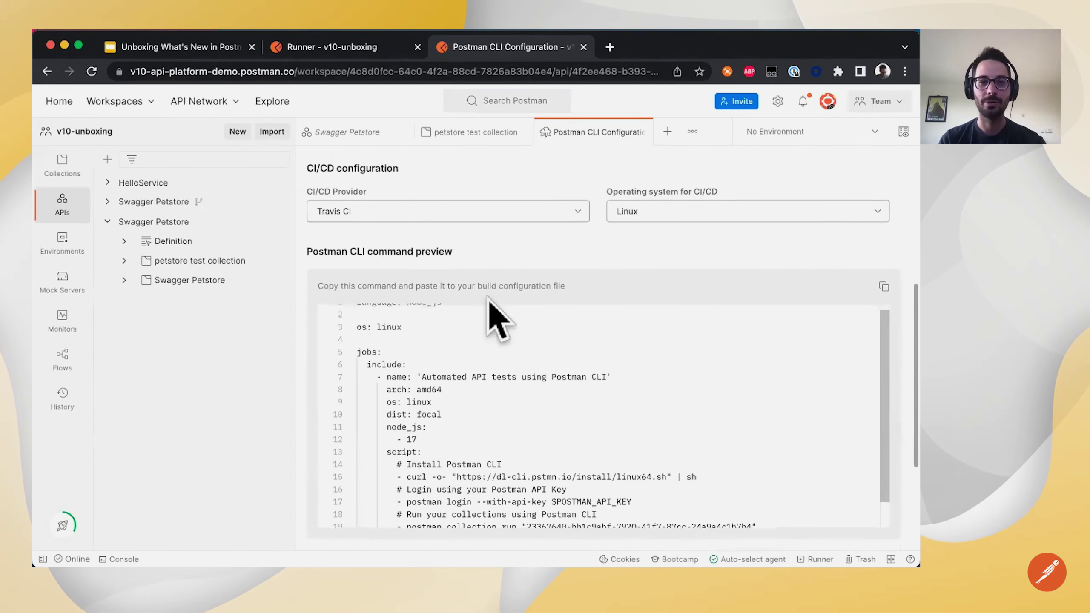
pyautogui.click(682, 212)
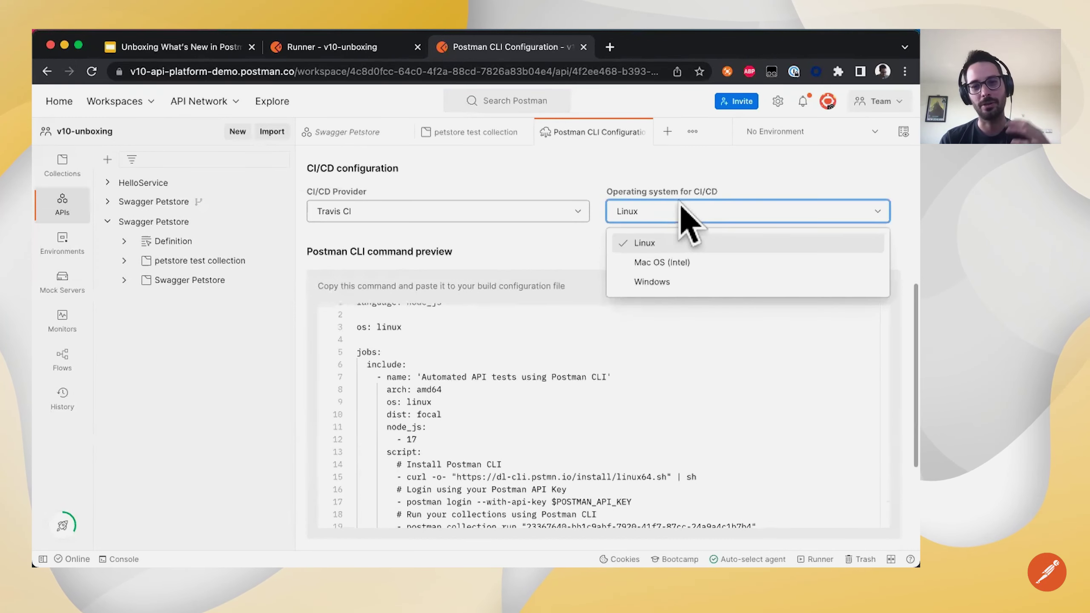
pyautogui.click(582, 167)
# - Examine the script section of the command preview and highlight the $POSTMAN_API_KEY variable in the login command
pyautogui.scroll(-3, 573, 249)
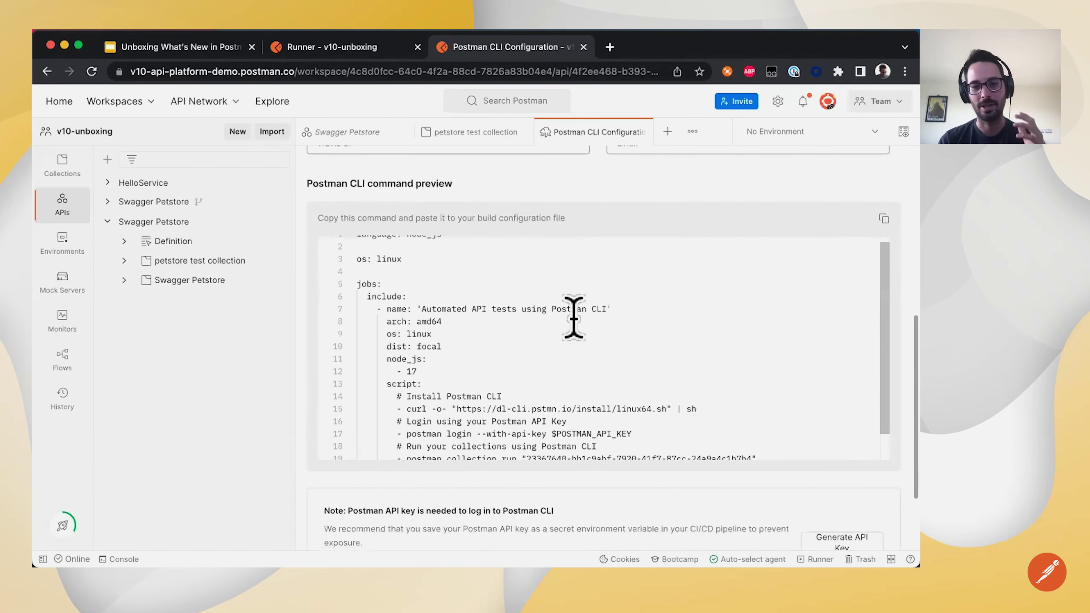
pyautogui.scroll(-3, 577, 334)
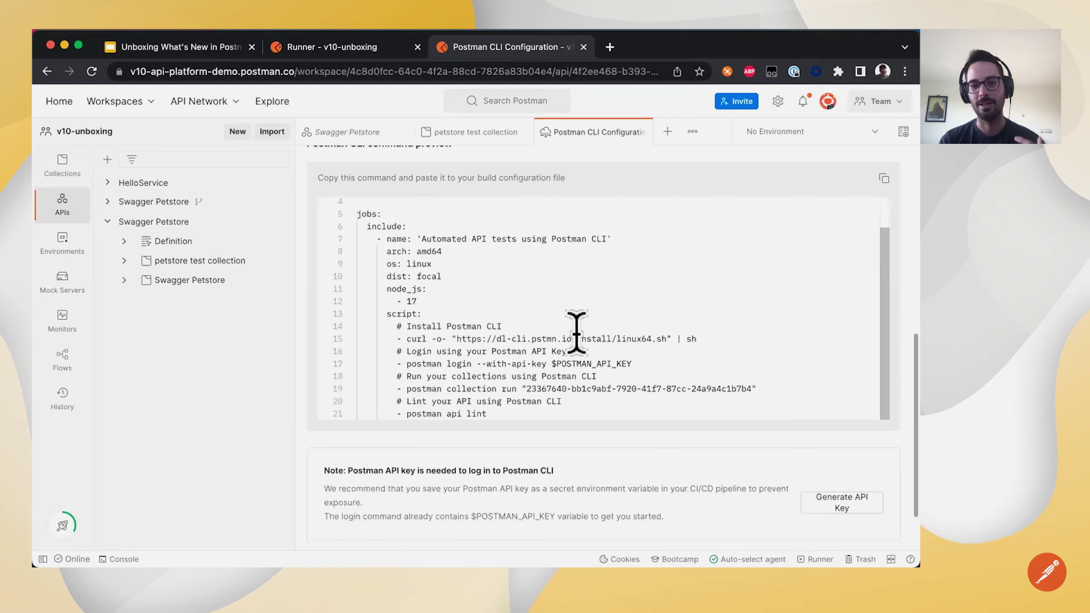
pyautogui.scroll(2, 576, 334)
pyautogui.scroll(-3, 575, 332)
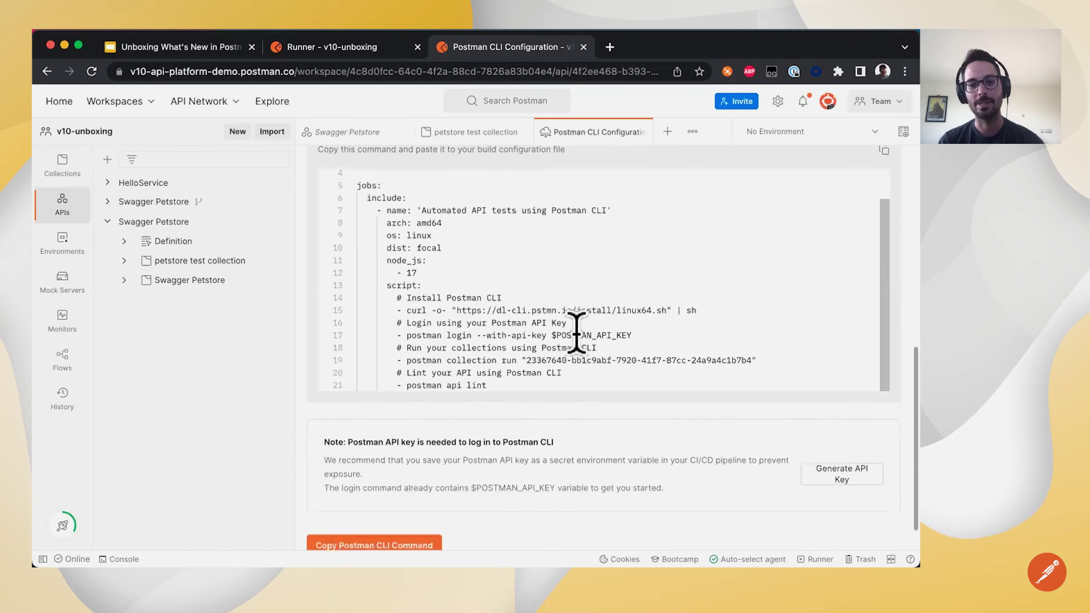
pyautogui.moveTo(553, 334); pyautogui.dragTo(649, 333)
# - Generate a Postman API key named v10 for the CLI login and close the key dialog
pyautogui.scroll(-2, 648, 337)
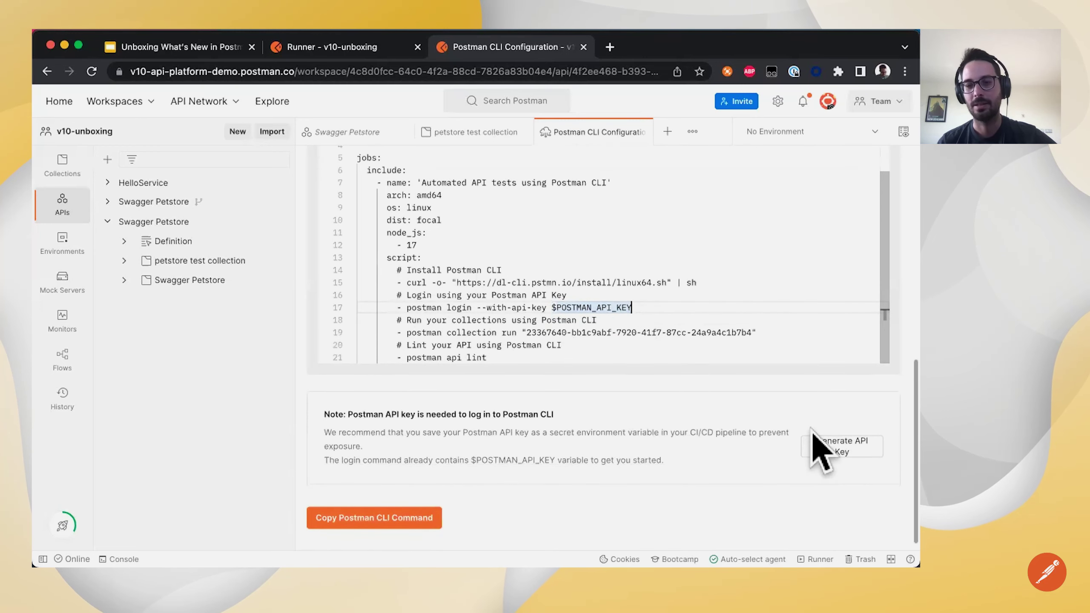
pyautogui.click(834, 445)
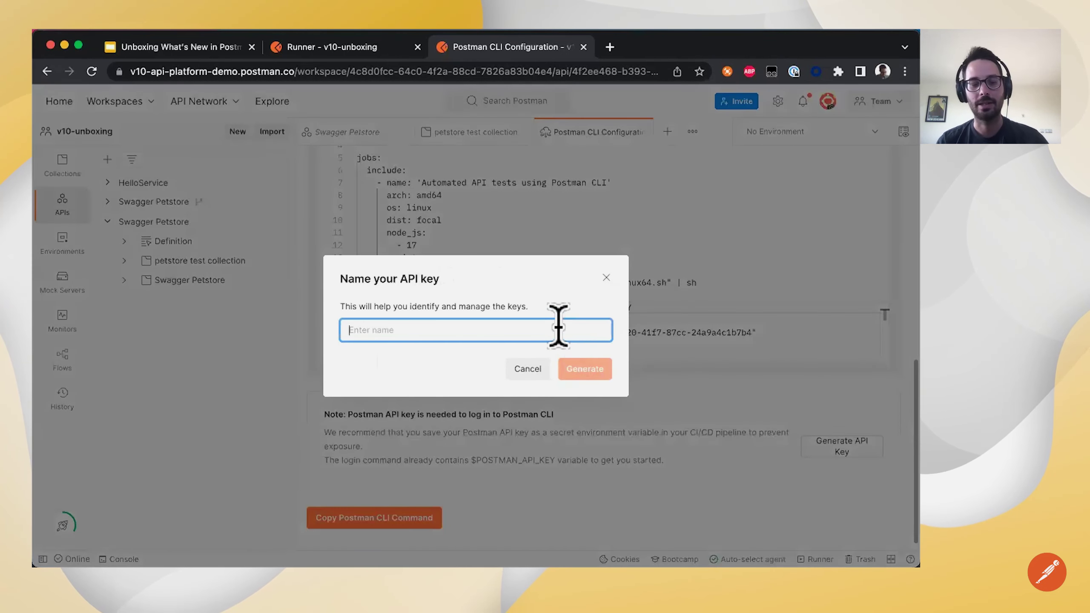
pyautogui.write('v10')
pyautogui.click(575, 372)
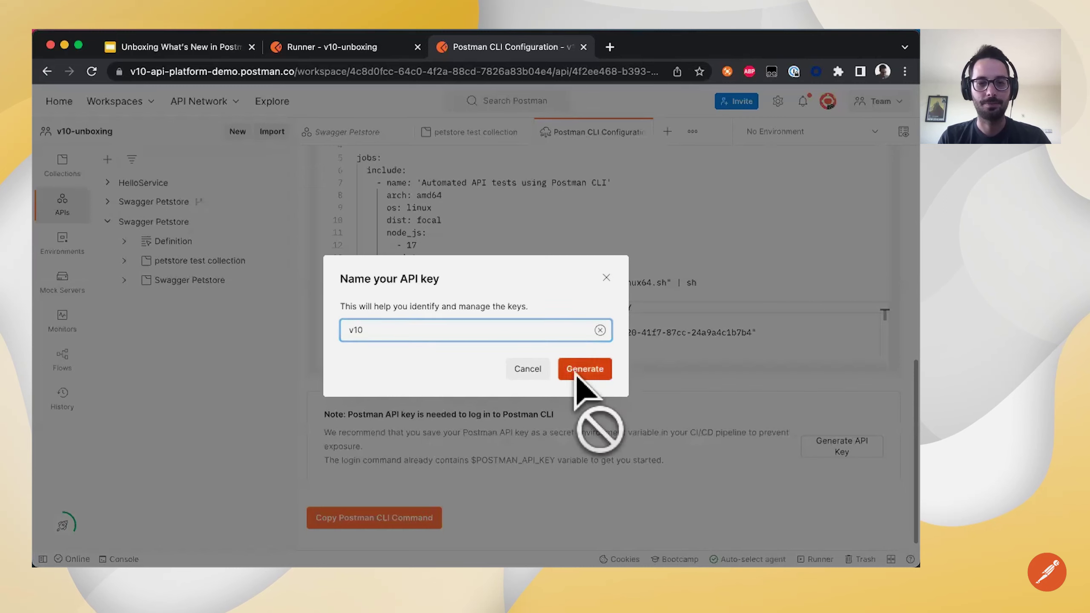
pyautogui.click(577, 380)
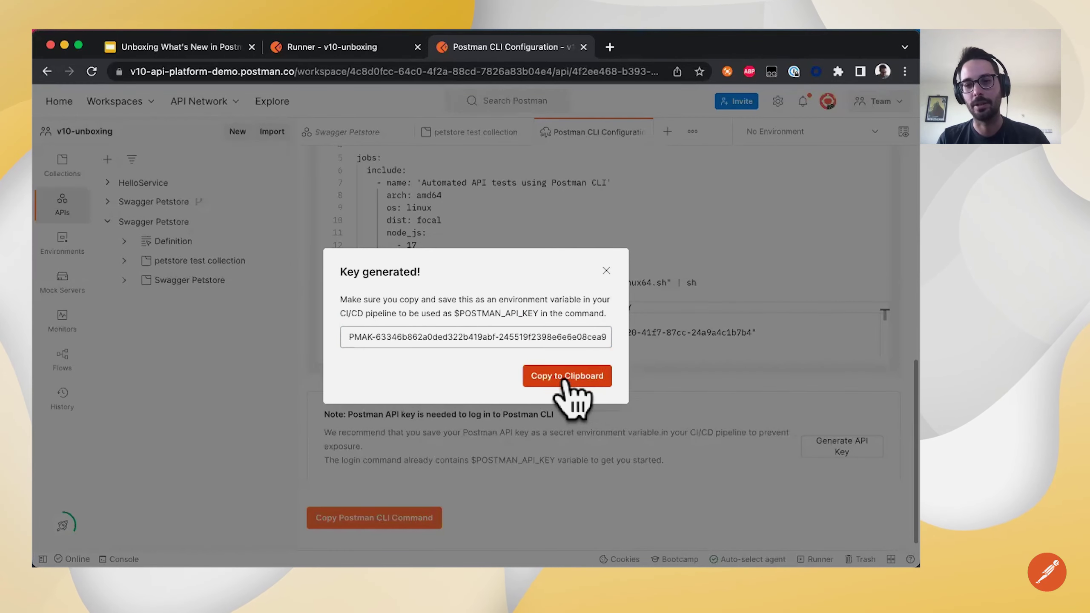
pyautogui.click(606, 270)
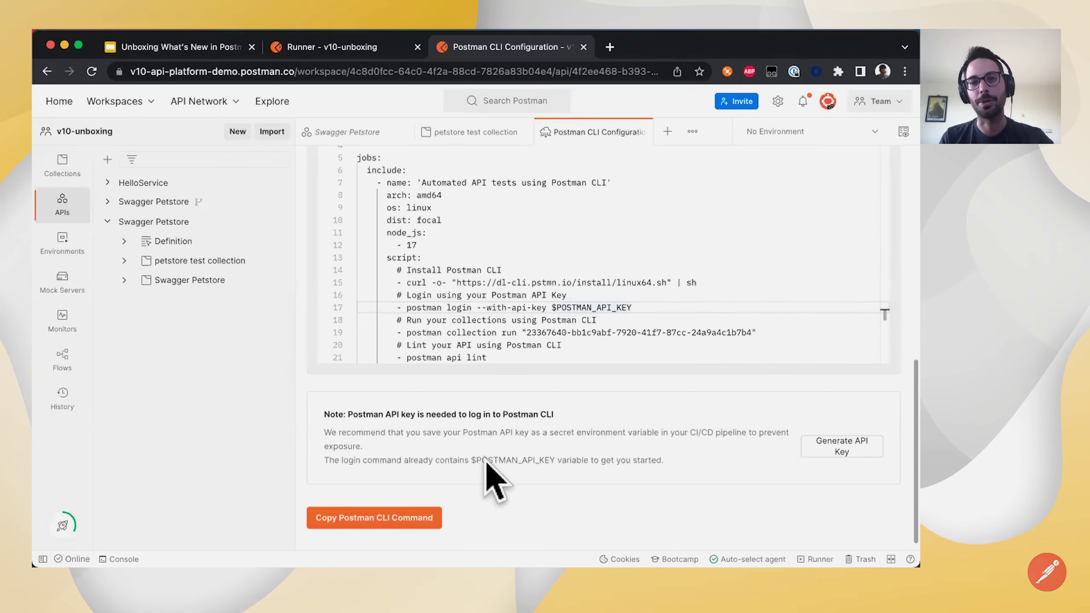
# - Close the Postman CLI configuration and the petstore test collection, returning to the Swagger Petstore API
pyautogui.scroll(6, 487, 458)
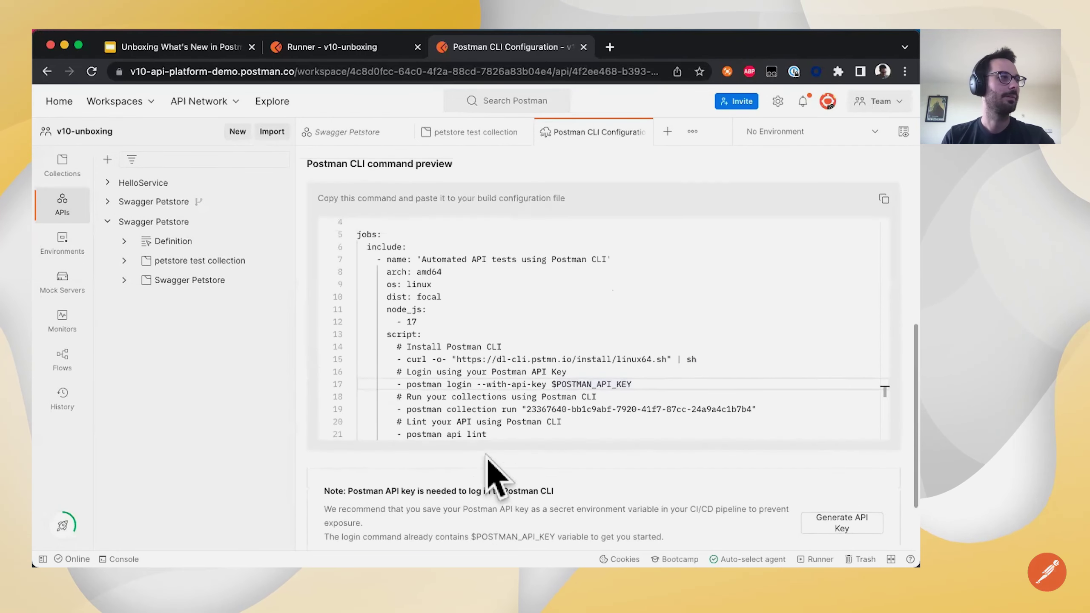
pyautogui.scroll(5, 488, 458)
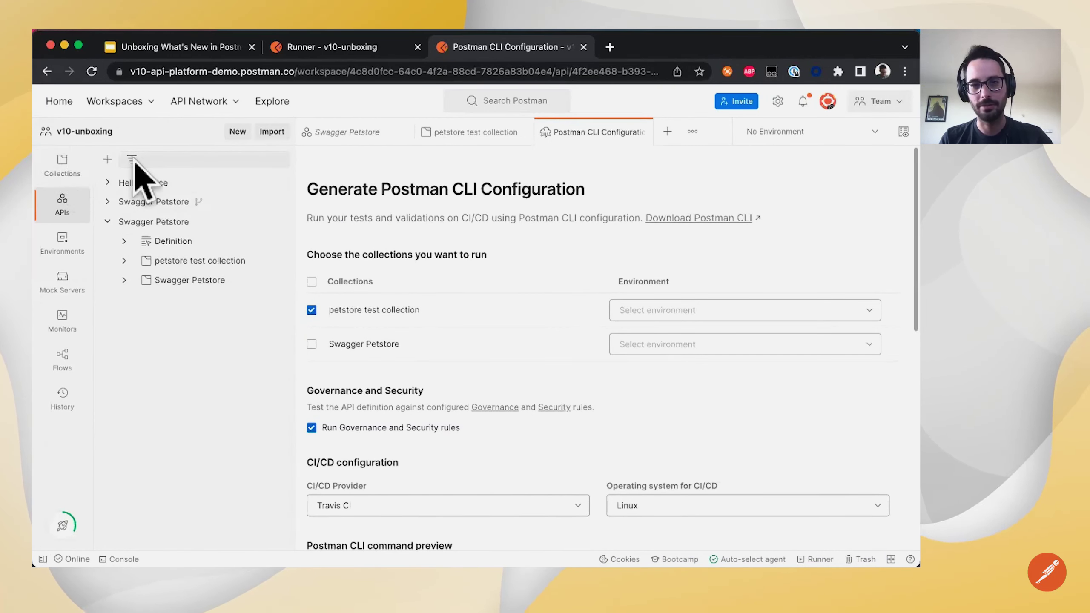
pyautogui.click(642, 132)
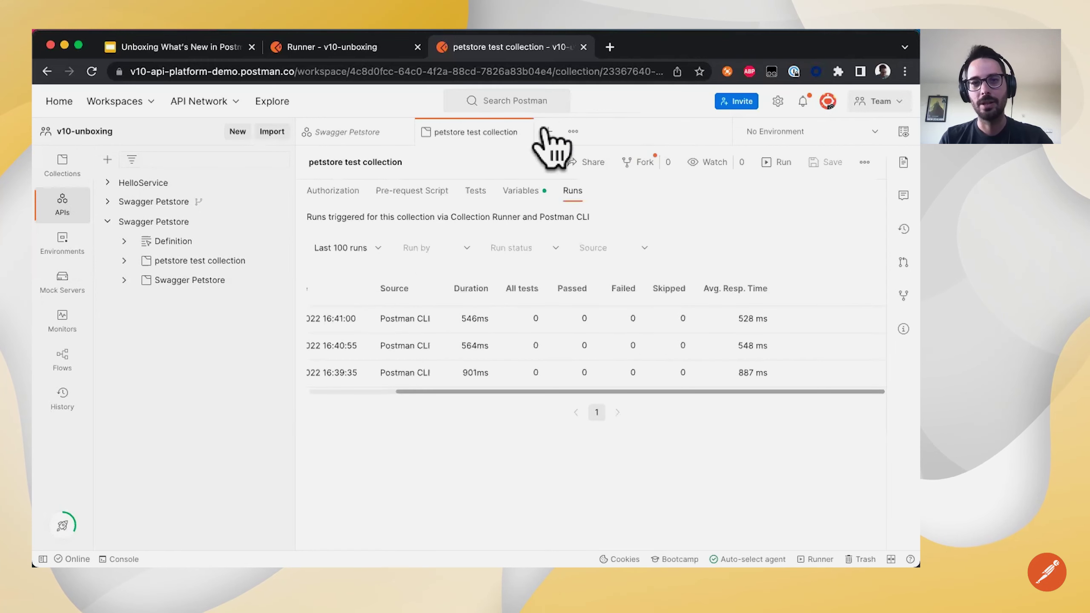
pyautogui.click(523, 132)
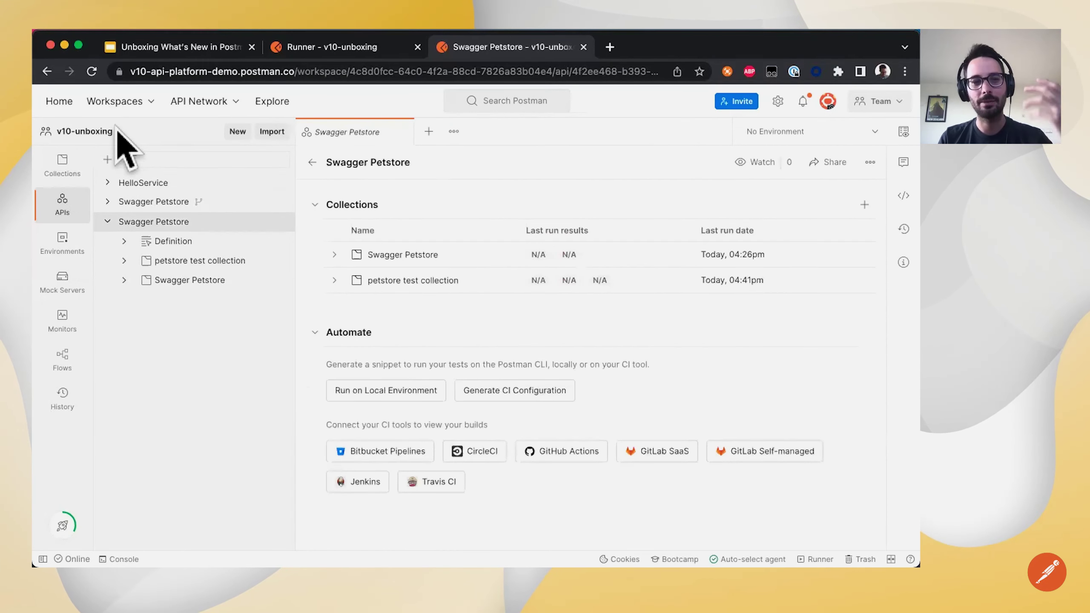
# - View the v10-unboxing workspace overview, visit the team's home page, and reopen the v10-unboxing workspace
pyautogui.click(99, 133)
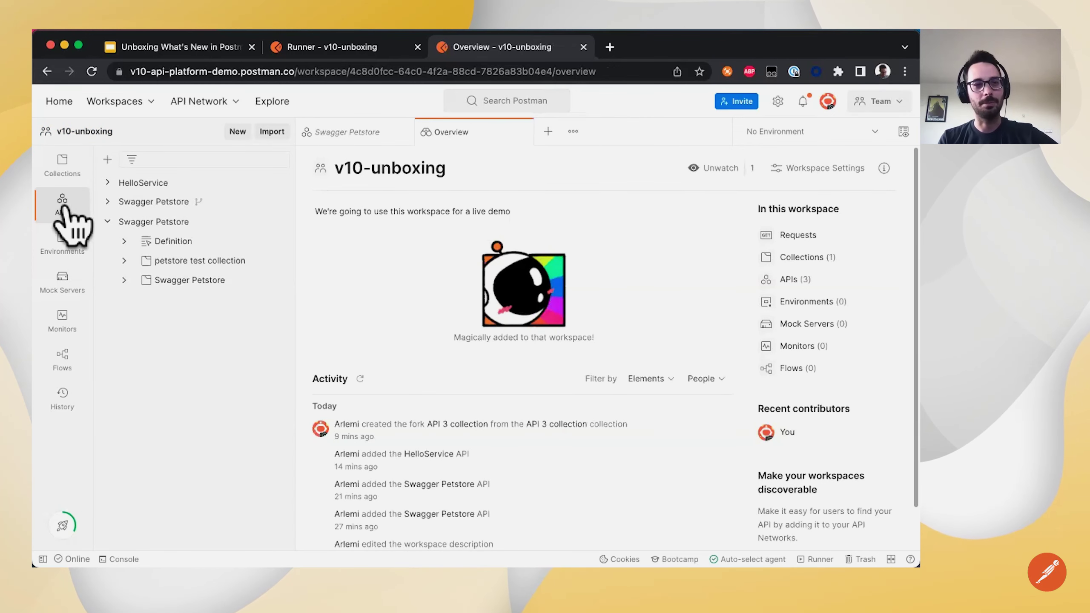
pyautogui.click(64, 102)
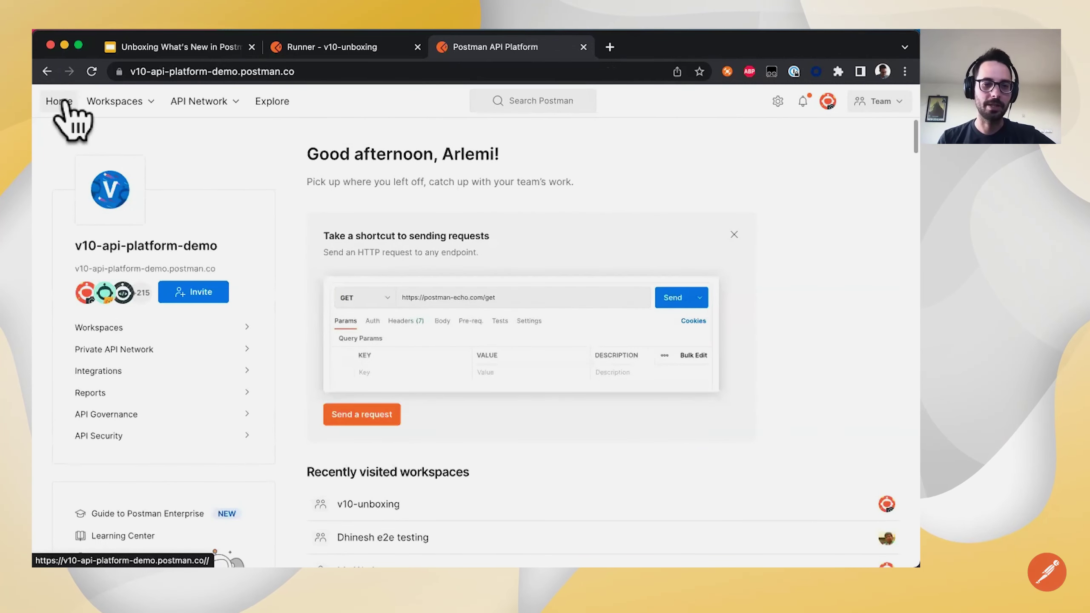
pyautogui.click(359, 504)
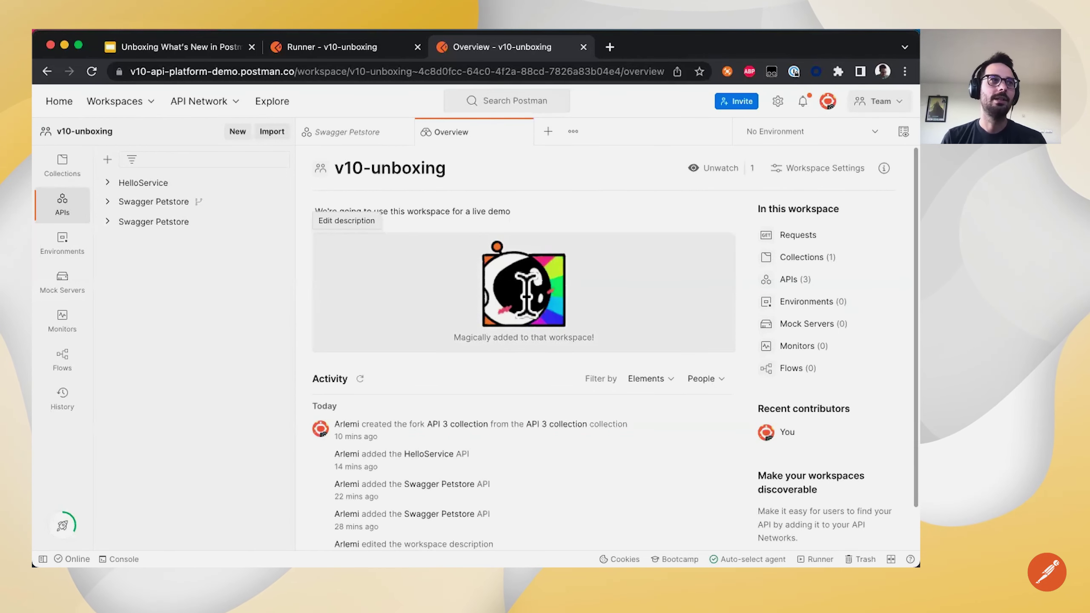
# - Expand the second Swagger Petstore API's definition and open its root openapi.yaml file
pyautogui.click(108, 221)
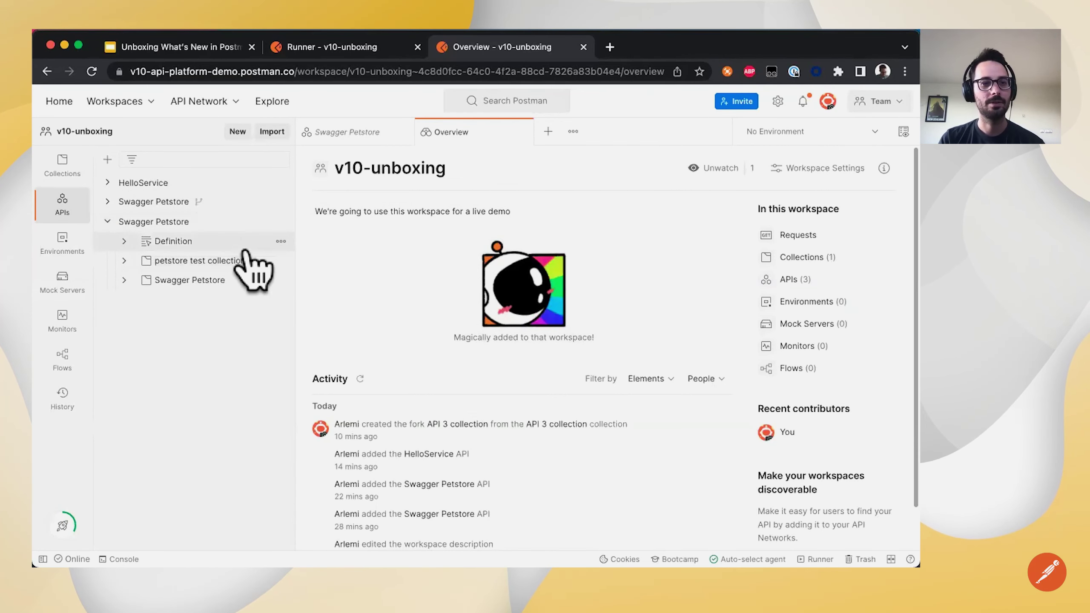
pyautogui.click(228, 248)
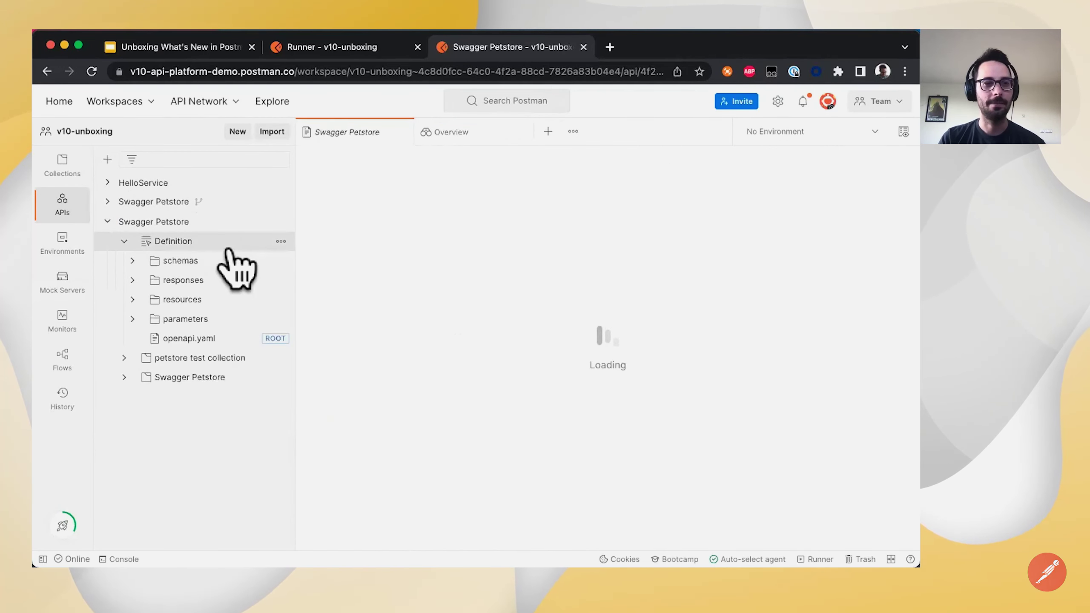
pyautogui.click(224, 340)
pyautogui.scroll(-1, 676, 314)
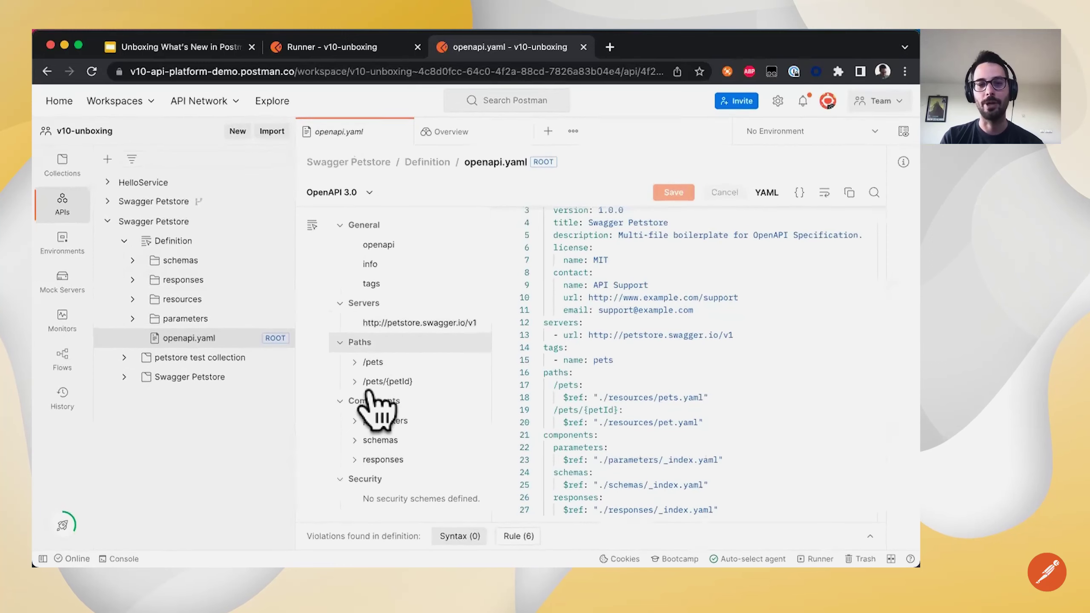
# - Expand the parameters component in the definition outline and open the limit parameter's file, limit.yaml
pyautogui.click(354, 422)
pyautogui.scroll(-1, 350, 429)
pyautogui.click(405, 427)
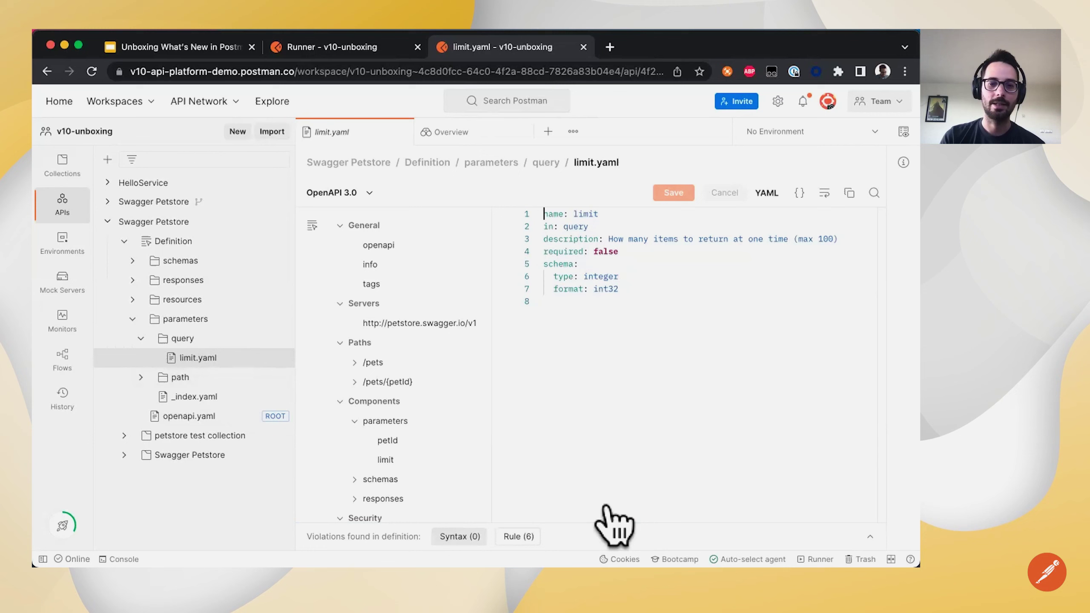
# - Expand the violations found in the definition and show the governance and security rule violations in full
pyautogui.moveTo(612, 494); pyautogui.dragTo(540, 382)
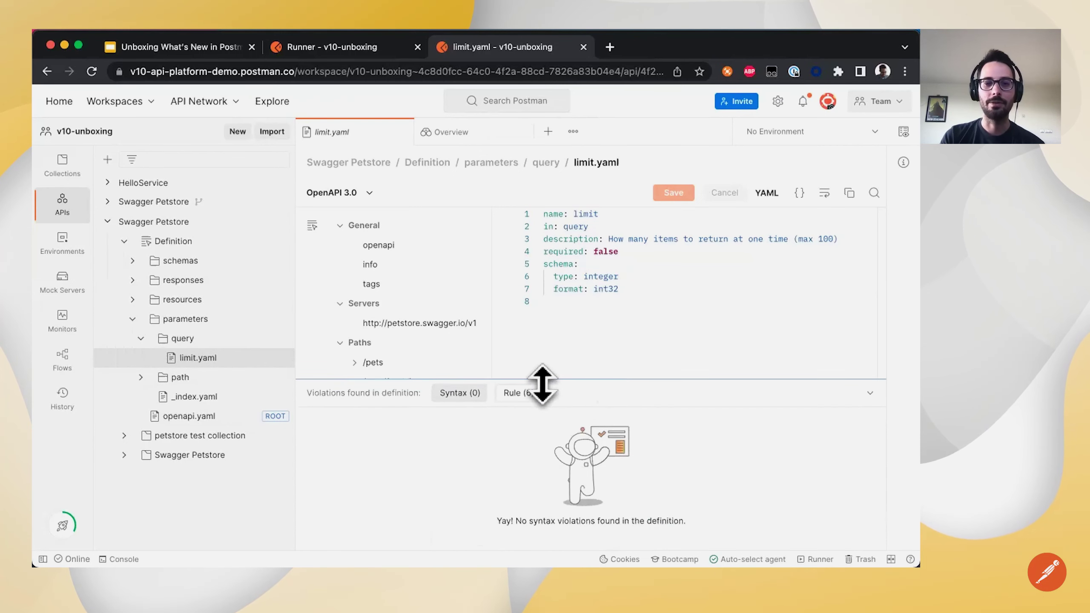
pyautogui.click(517, 393)
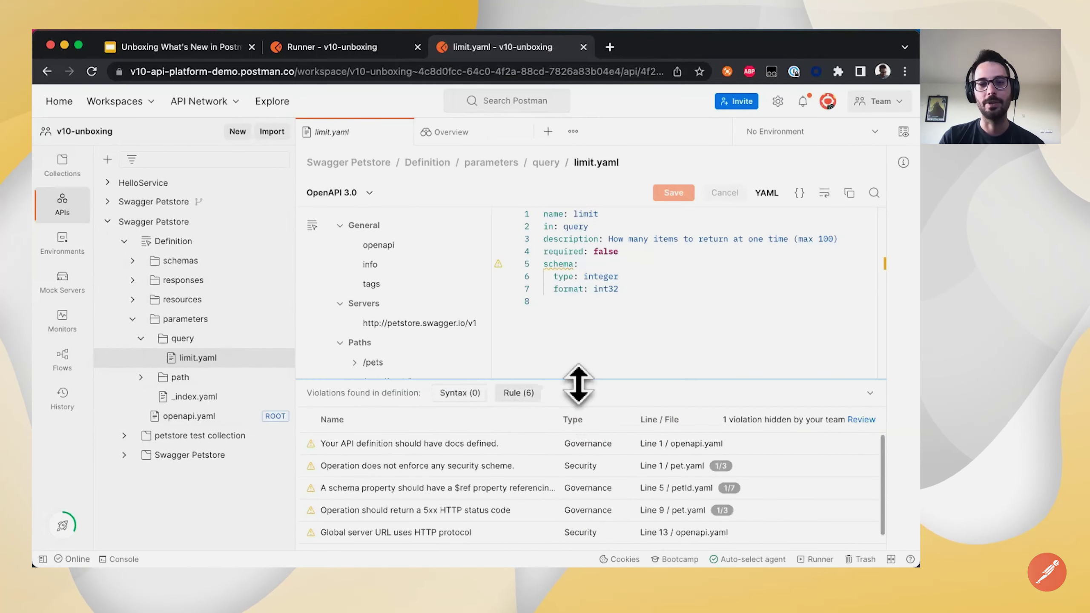
pyautogui.moveTo(577, 384); pyautogui.dragTo(579, 347)
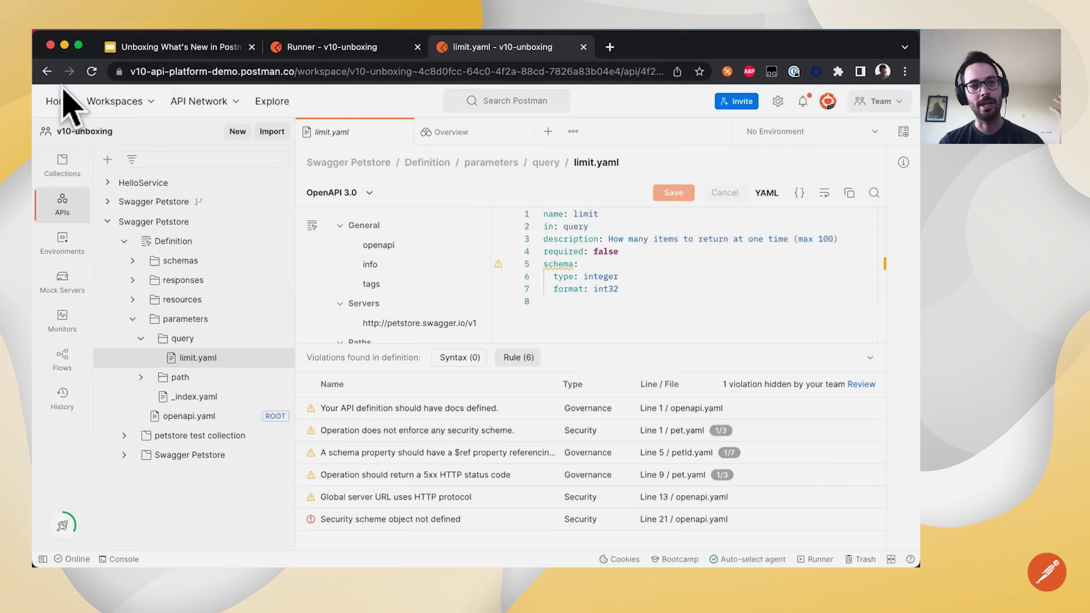
# - Open the team's API Governance page and examine the linting rules in the API Operations category
pyautogui.click(64, 100)
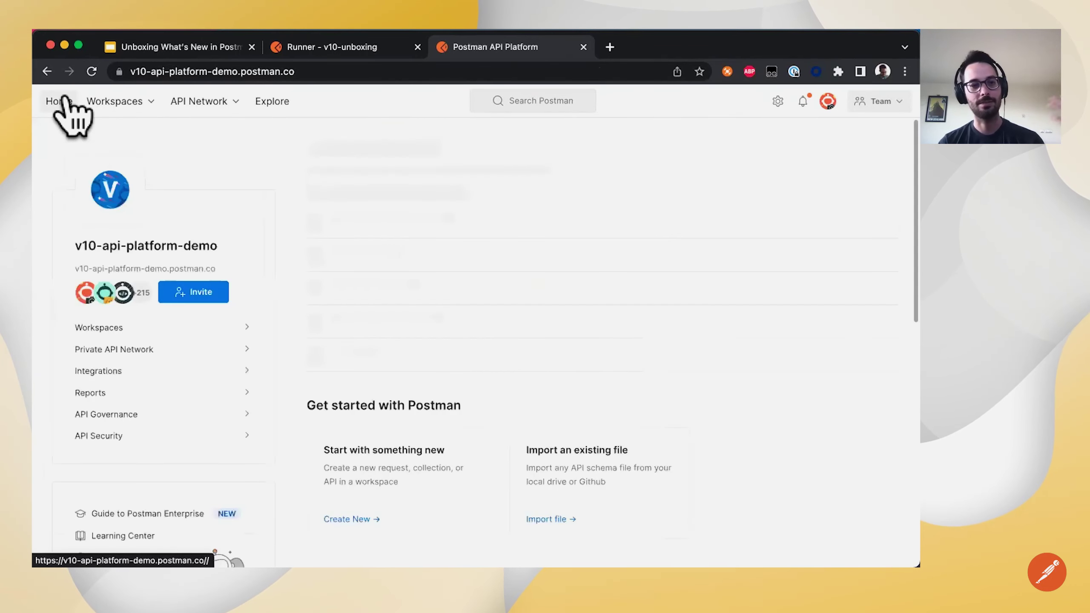
pyautogui.click(128, 416)
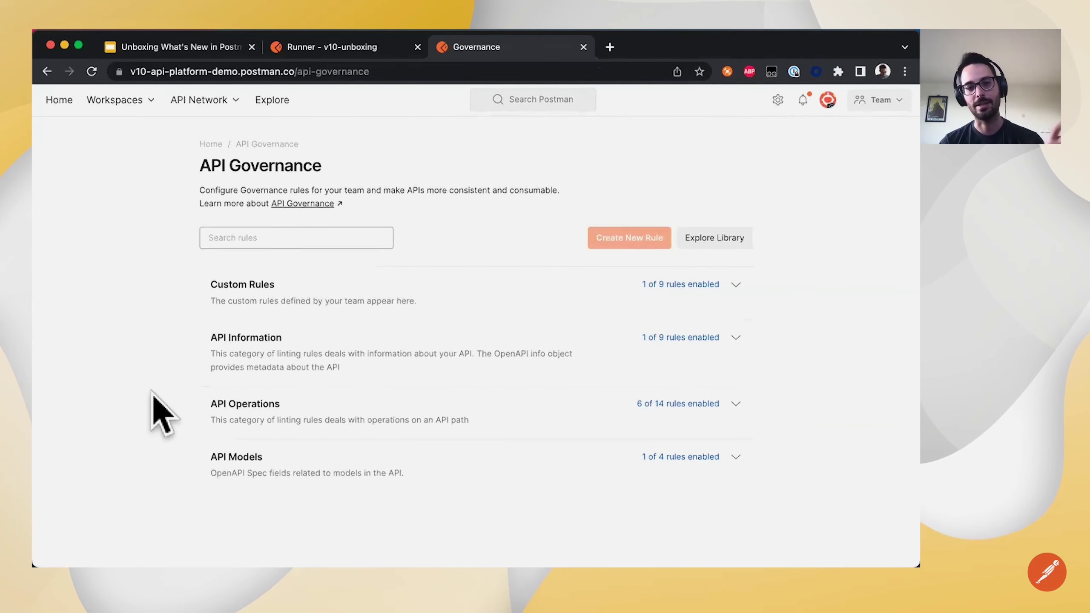
pyautogui.click(702, 413)
pyautogui.scroll(-4, 702, 422)
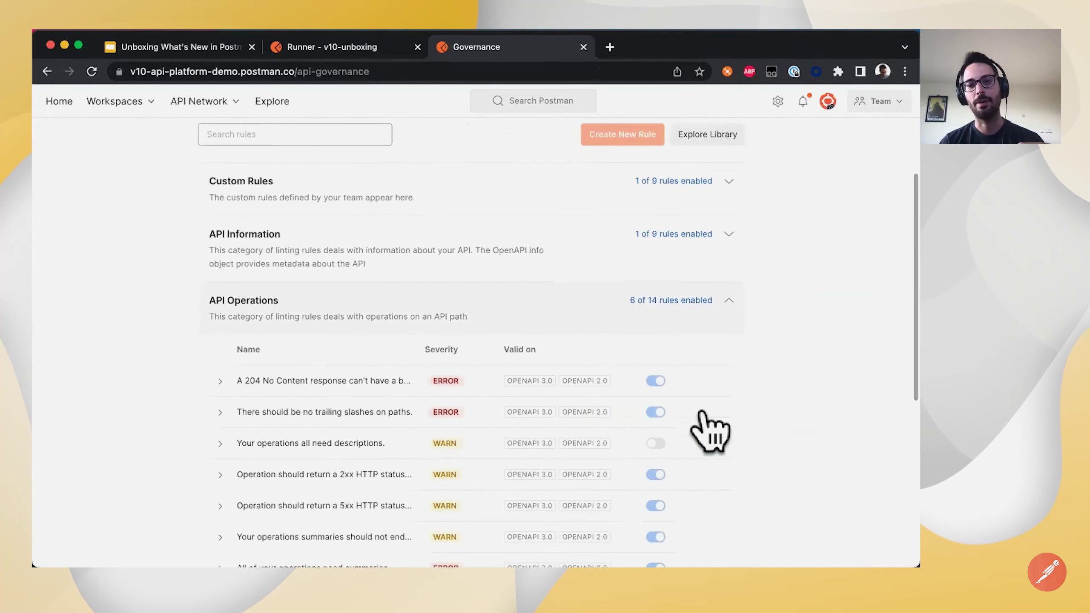
pyautogui.moveTo(657, 400)
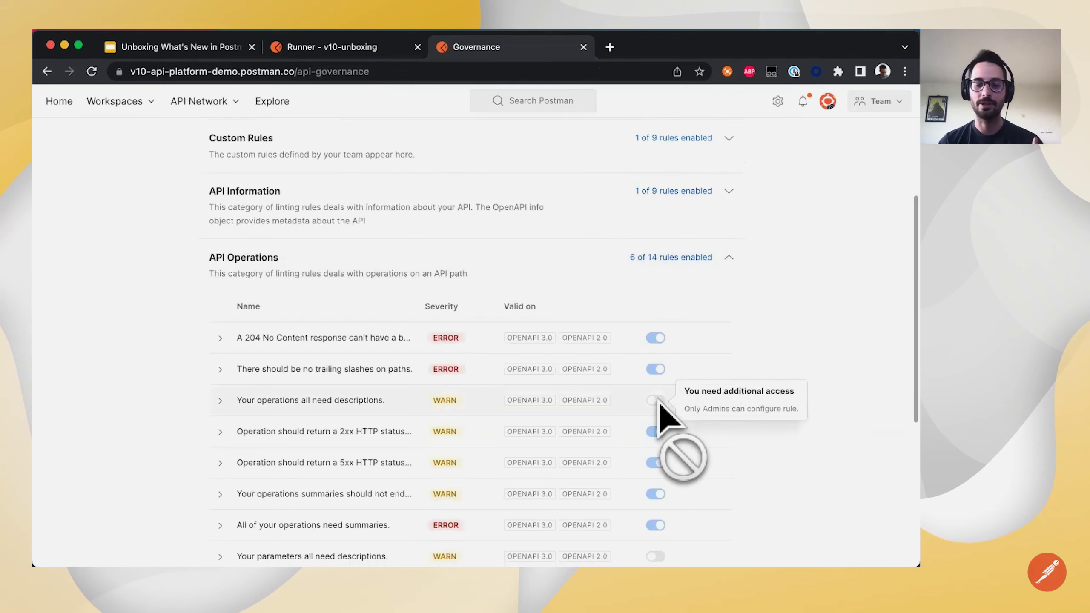
pyautogui.scroll(-3, 826, 387)
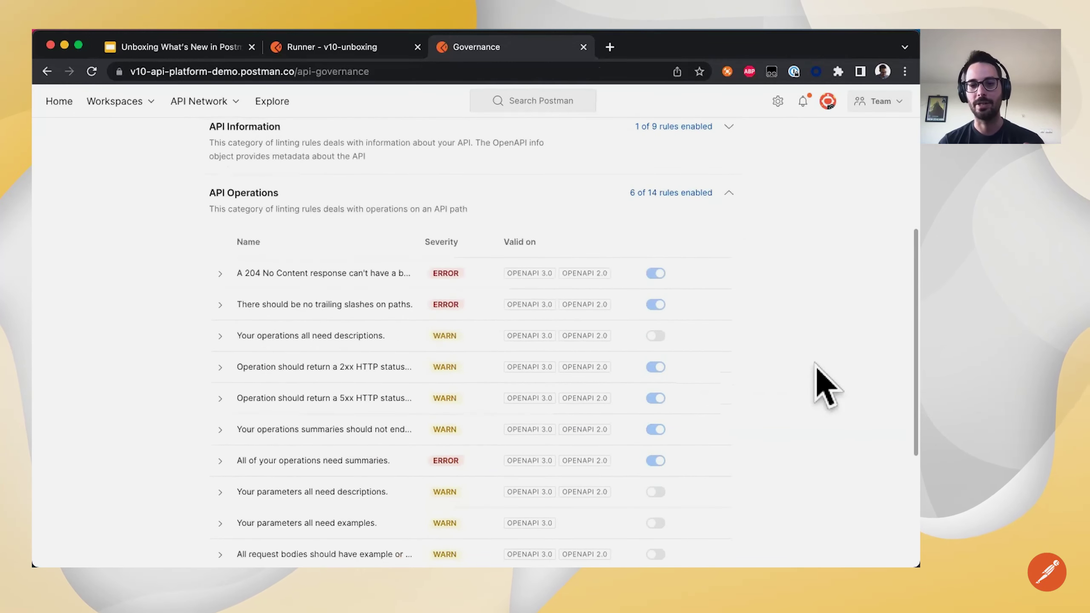
# - Return to the v10-unboxing workspace, open the repository-connected Swagger Petstore API's overview, and collapse the other Swagger Petstore API
pyautogui.scroll(5, 826, 387)
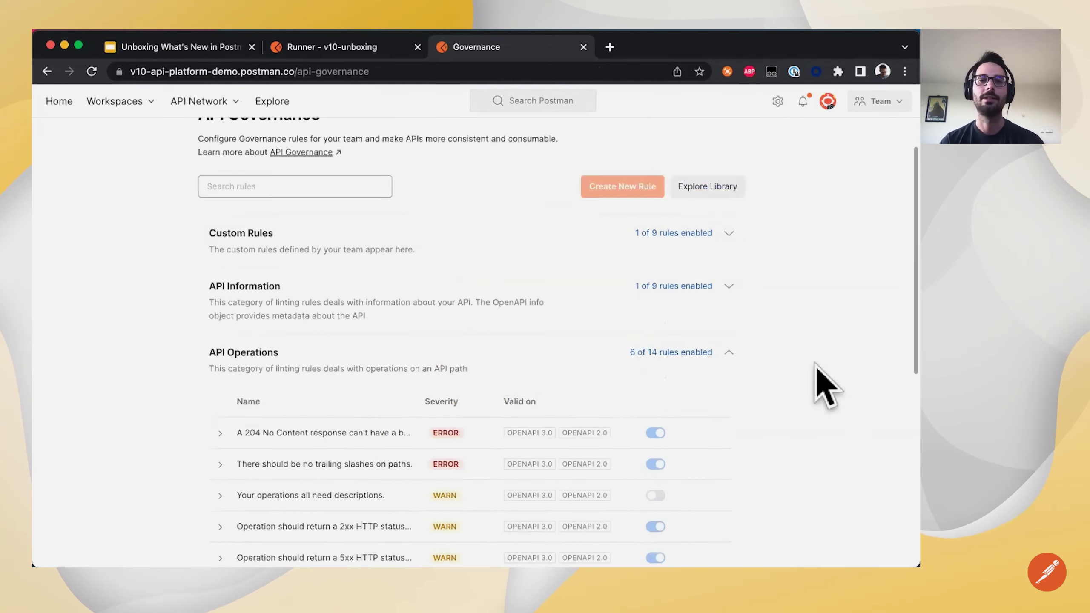
pyautogui.click(137, 102)
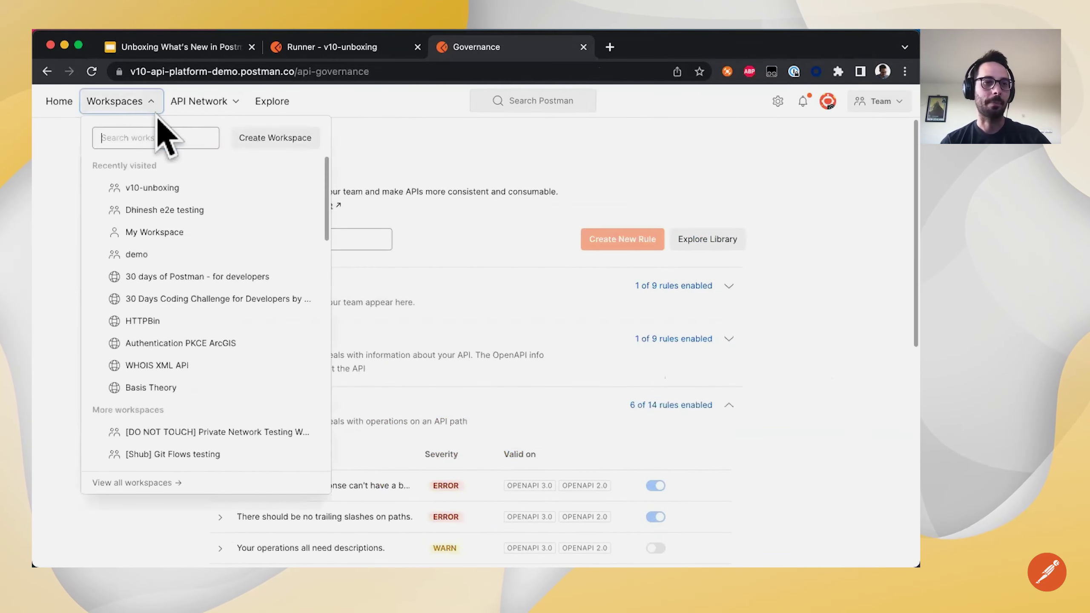
pyautogui.click(189, 189)
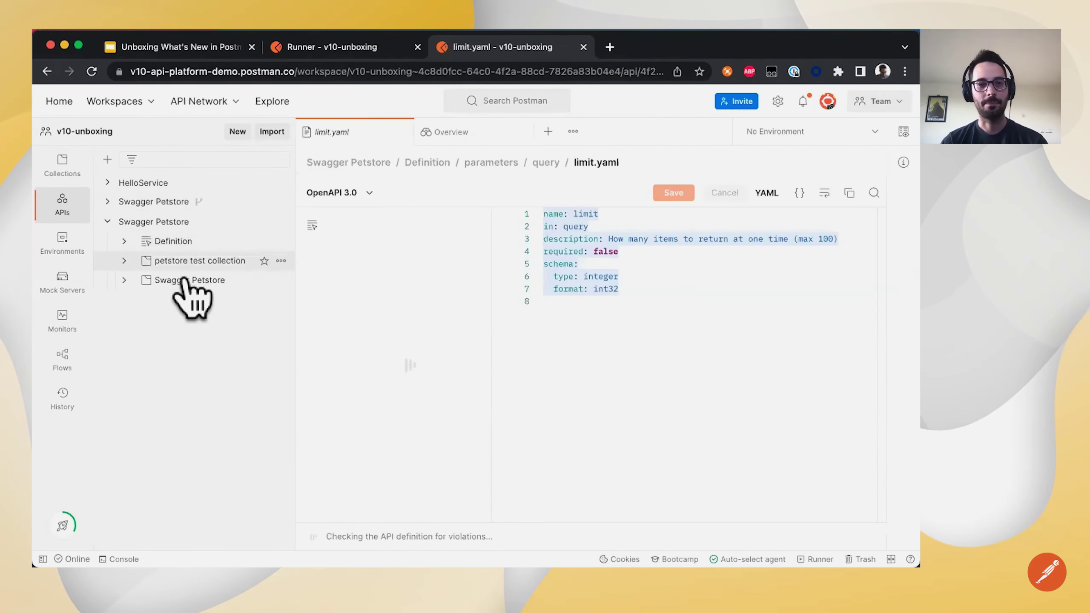
pyautogui.click(173, 209)
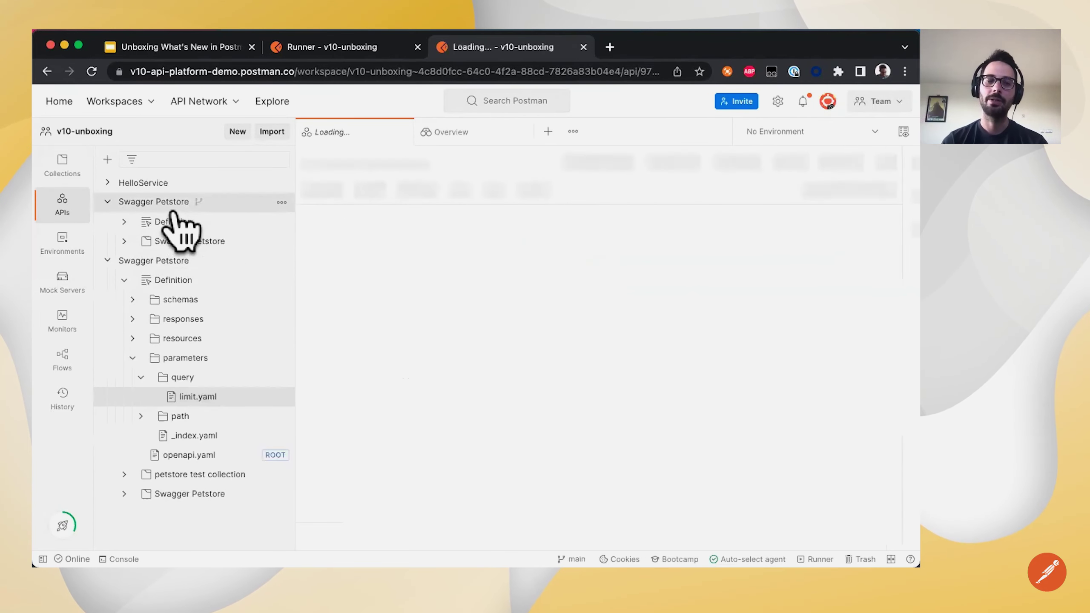
pyautogui.click(106, 261)
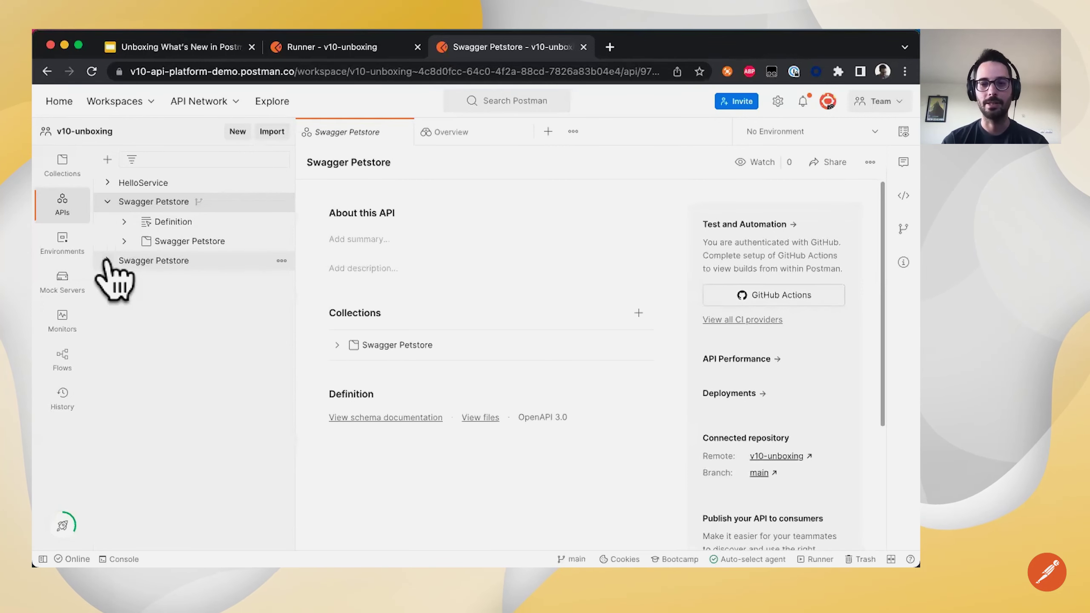
pyautogui.scroll(-1, 515, 286)
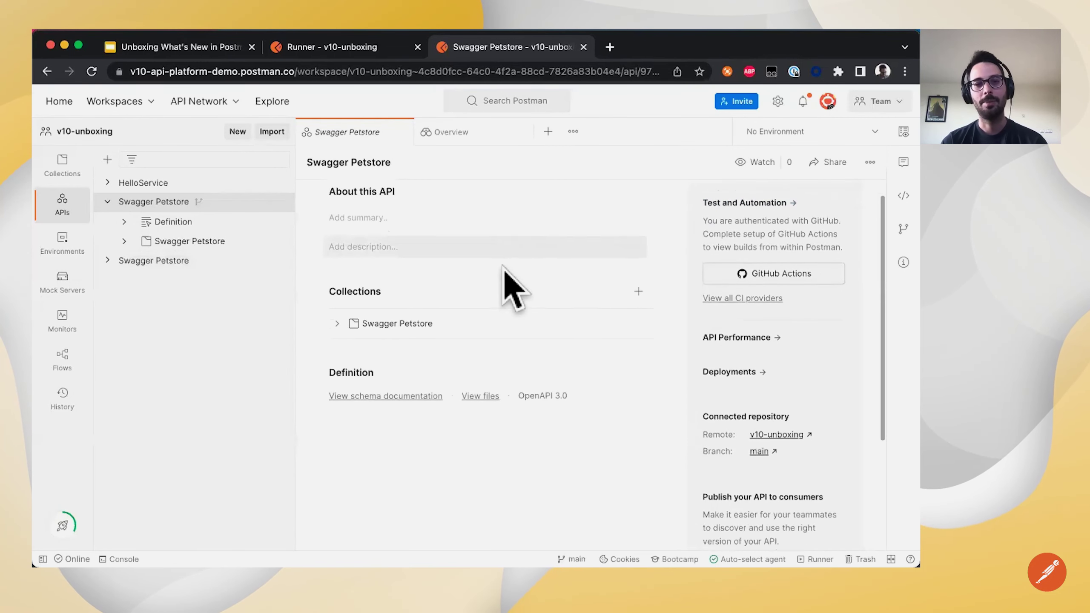
# - Expand the API's definition and view the postman folder in its connected v10-unboxing GitHub repository, closing the repository page when done
pyautogui.click(226, 223)
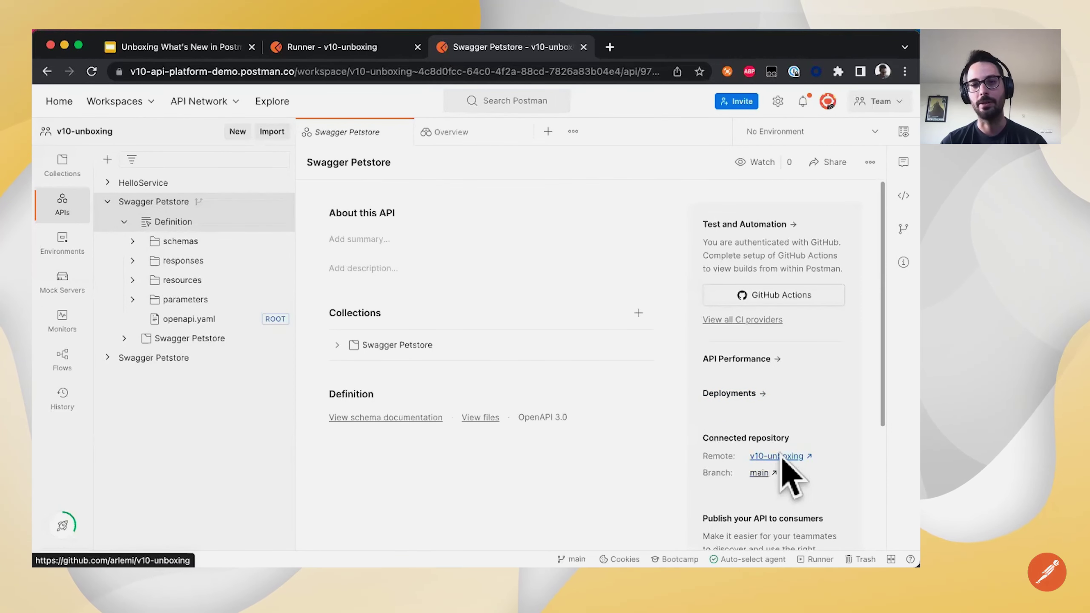
pyautogui.click(784, 467)
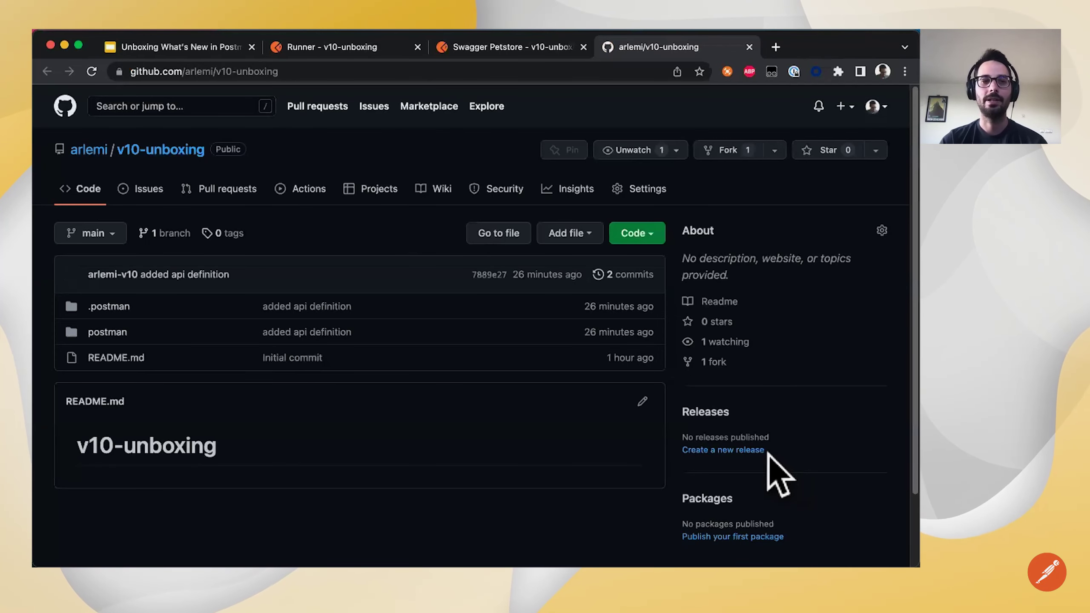
pyautogui.click(118, 339)
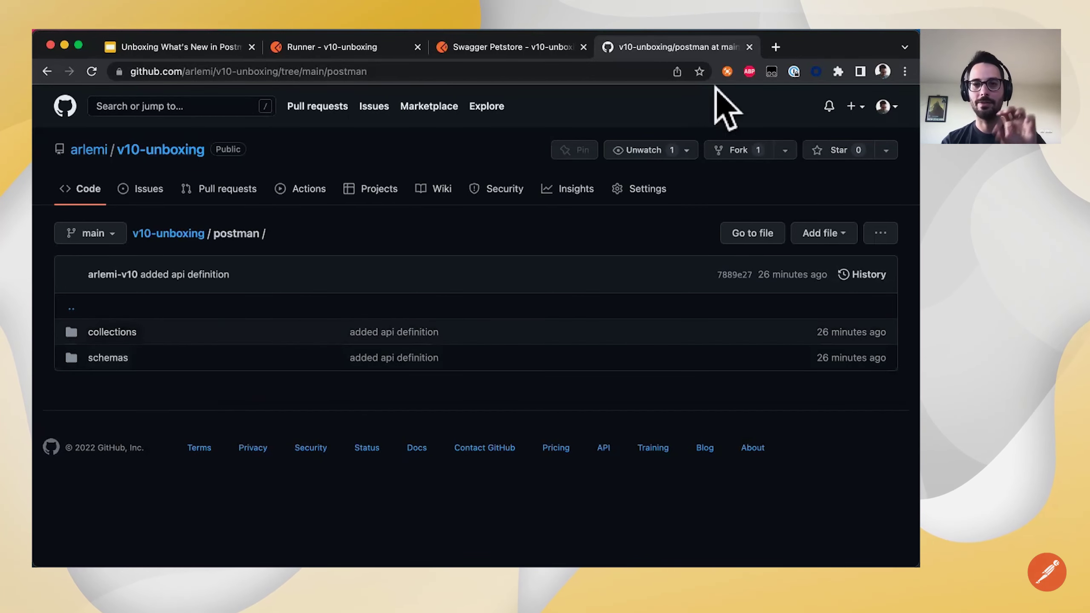
pyautogui.click(749, 47)
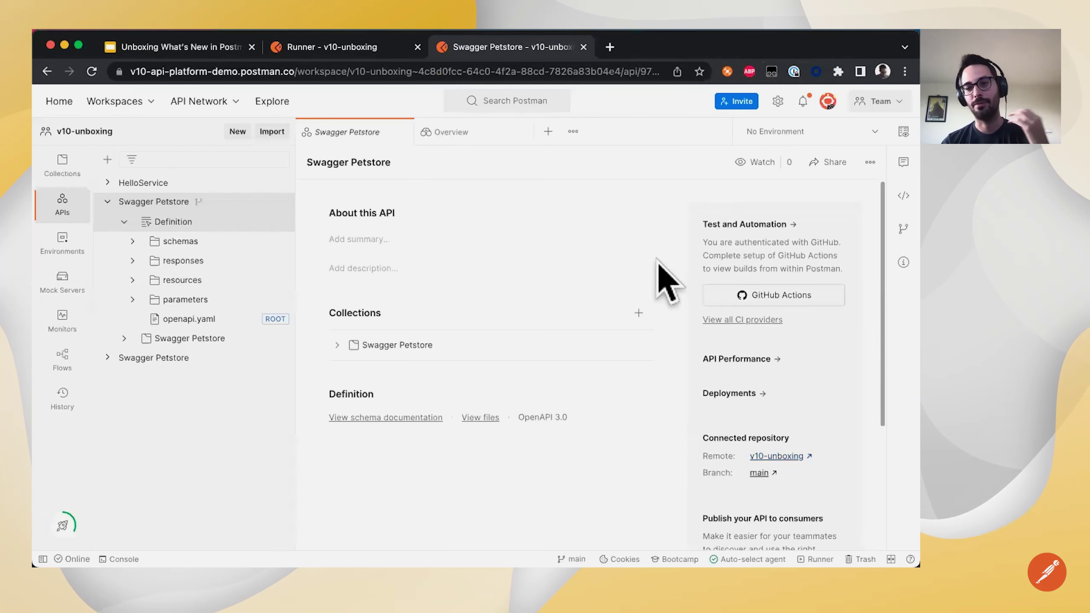
pyautogui.scroll(-1, 658, 261)
pyautogui.scroll(1, 658, 261)
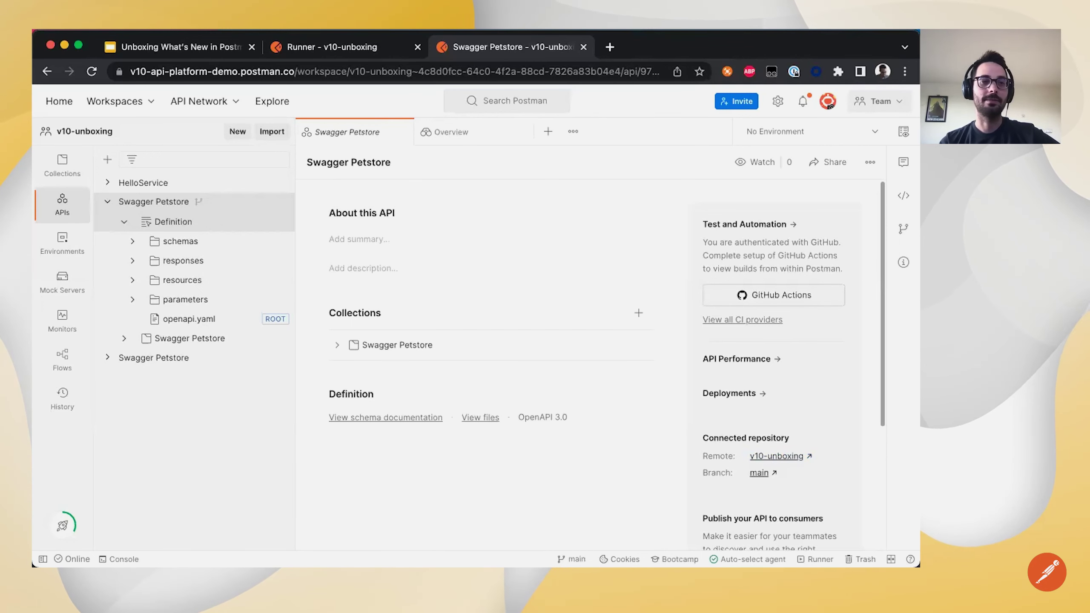
# - Collapse the Swagger Petstore API and open the HelloService API's overview
pyautogui.click(108, 201)
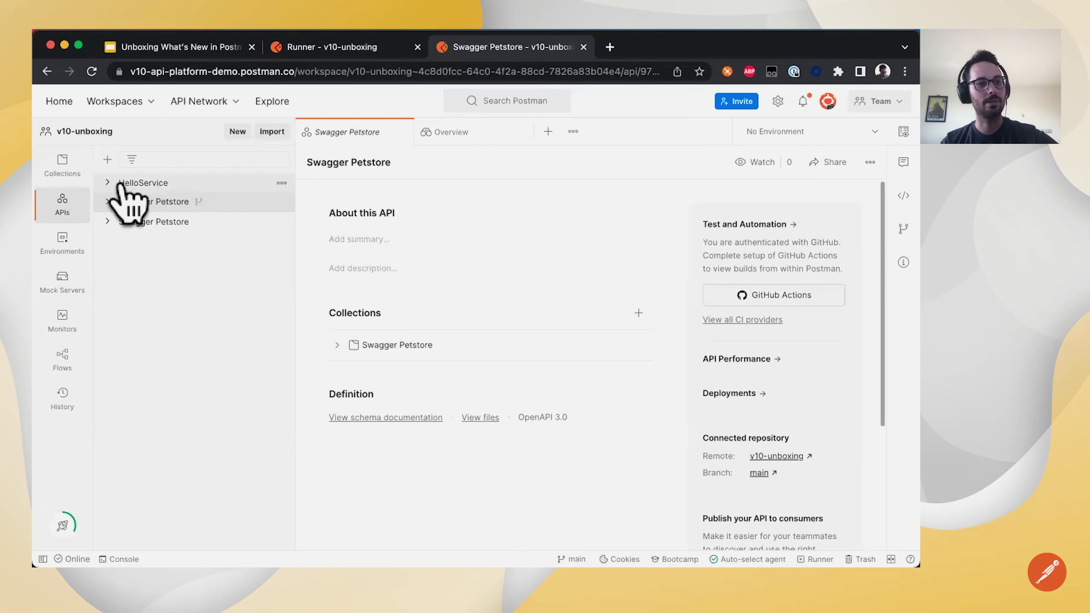
pyautogui.click(136, 183)
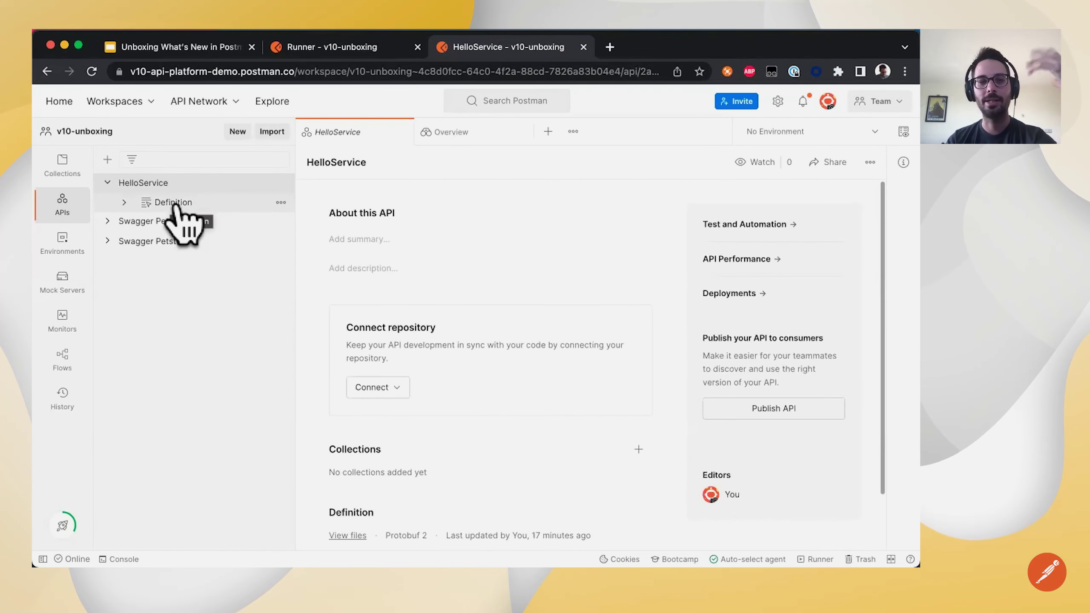
pyautogui.click(85, 131)
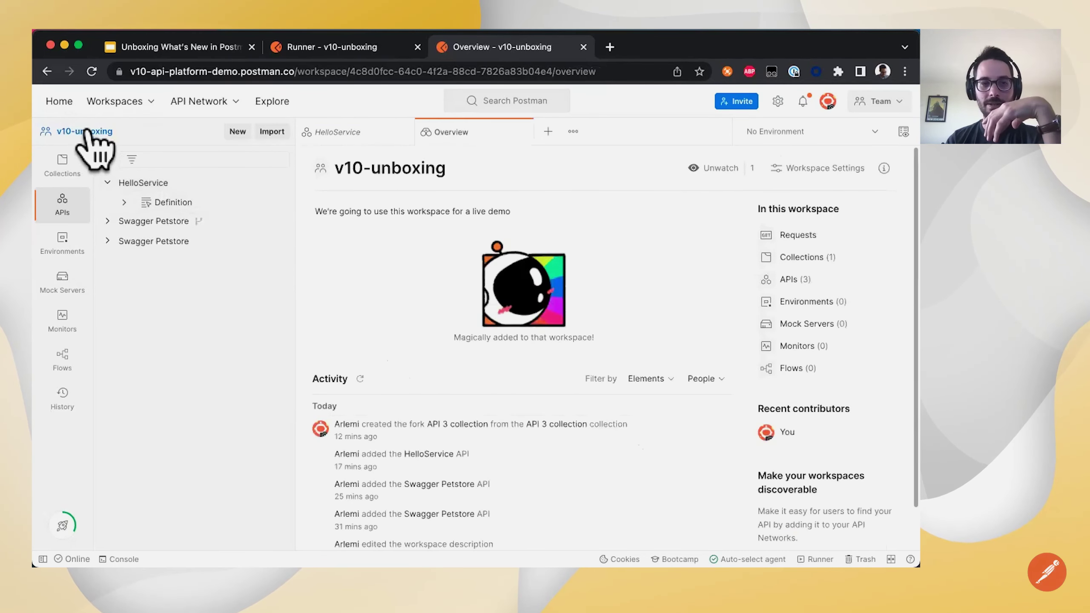
pyautogui.click(366, 134)
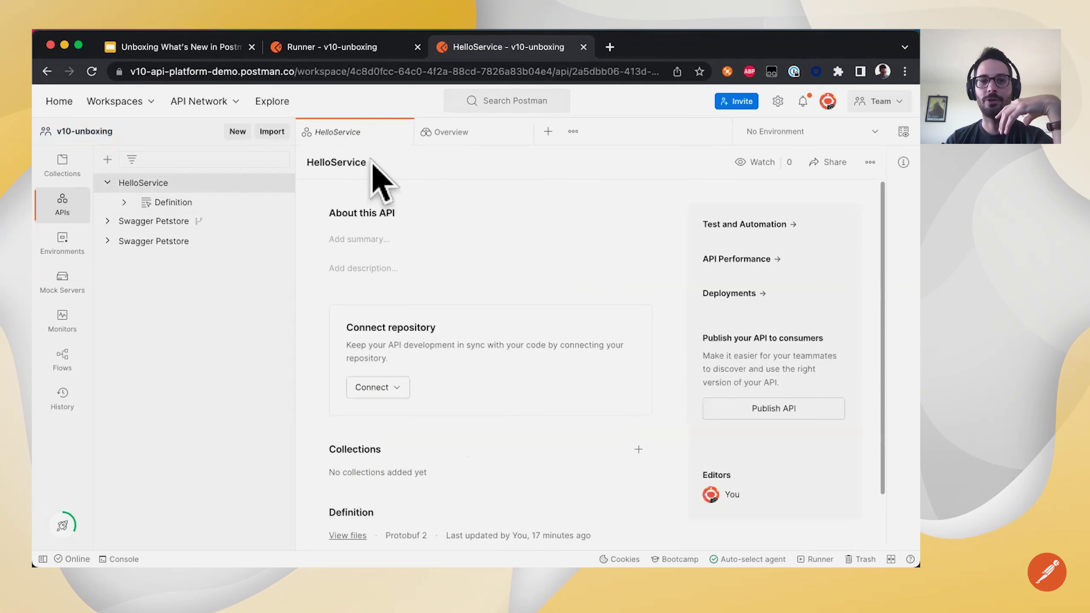
pyautogui.click(66, 168)
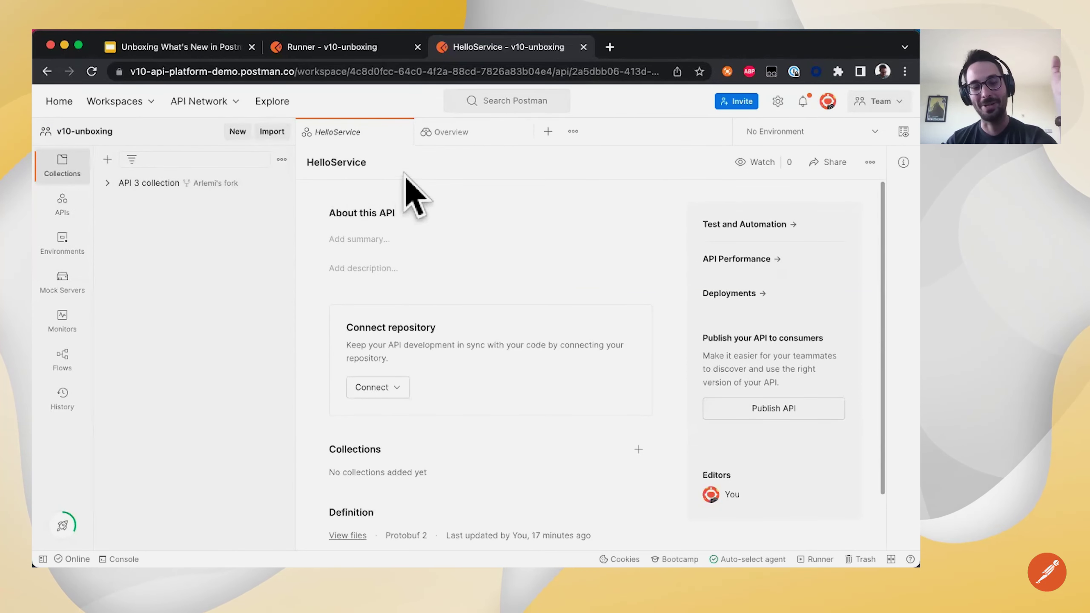
pyautogui.click(273, 131)
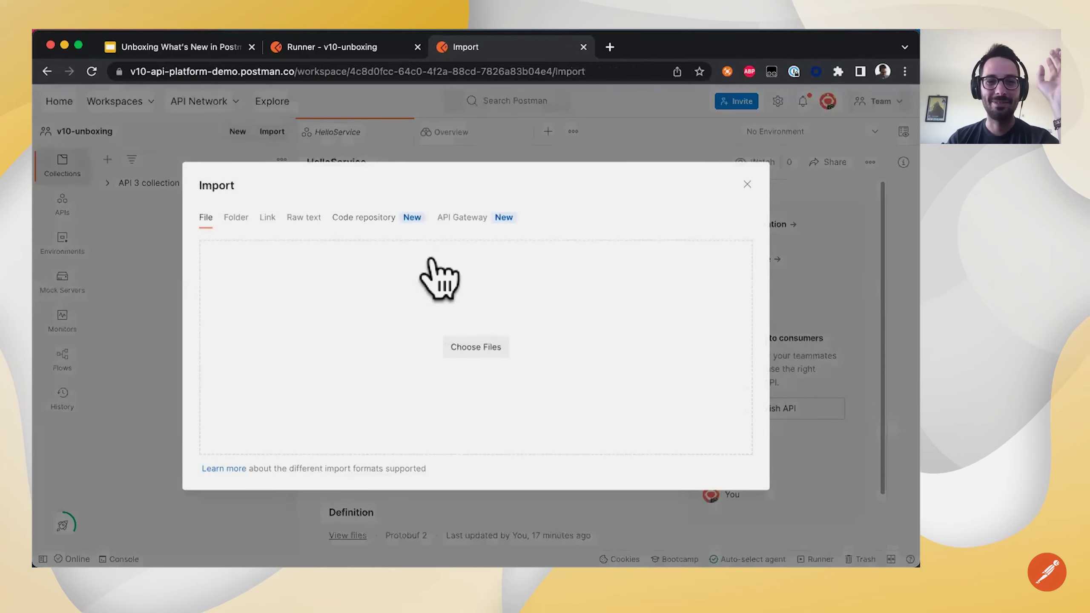
pyautogui.click(747, 184)
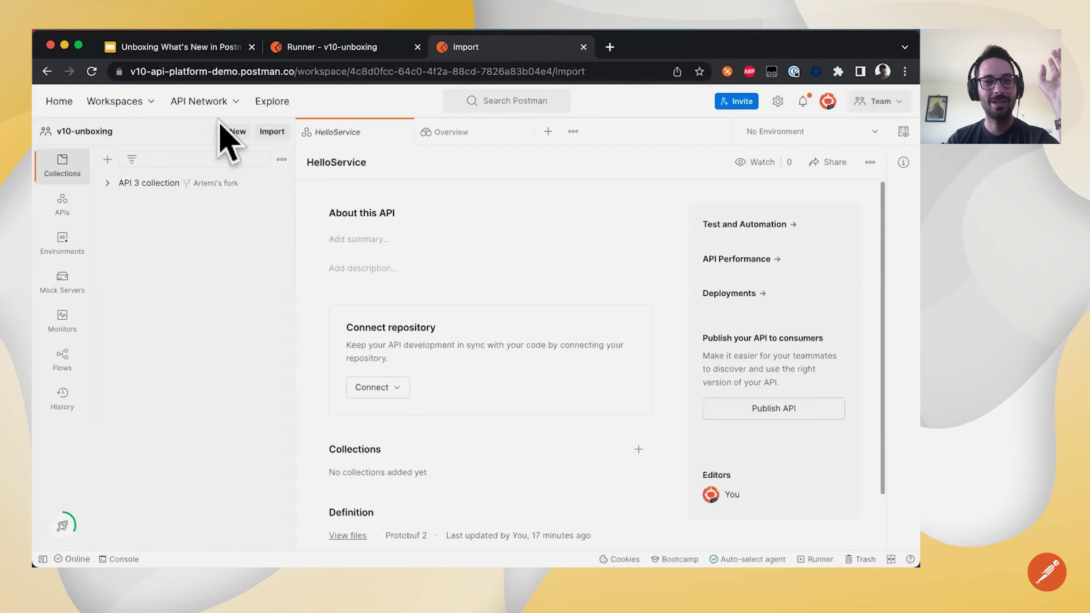
# - Create a new gRPC request and choose the HelloService Protobuf API as its service definition
pyautogui.click(236, 131)
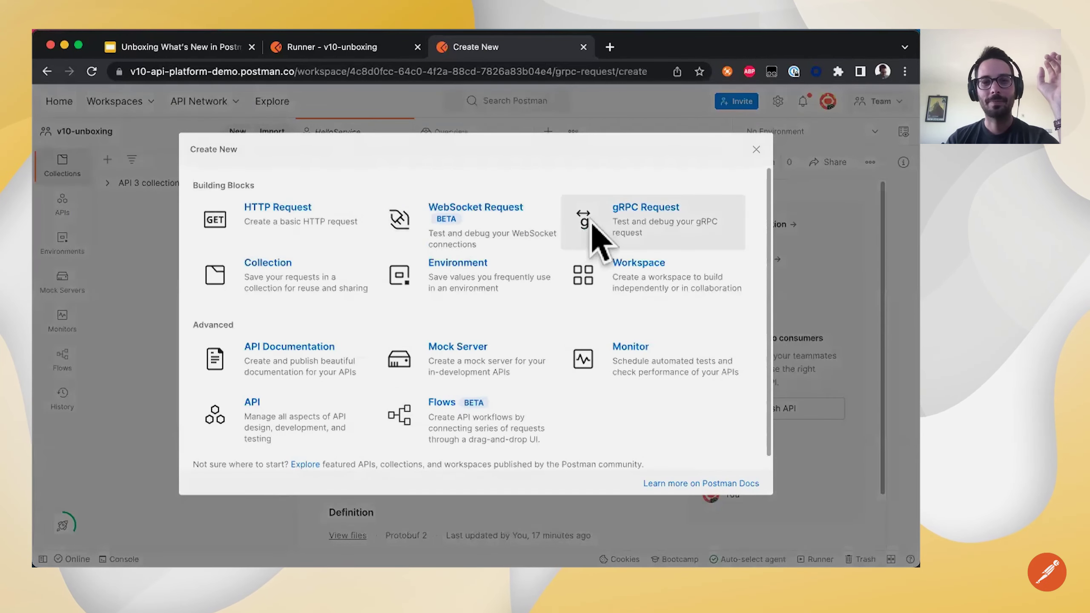
pyautogui.click(593, 224)
pyautogui.click(397, 196)
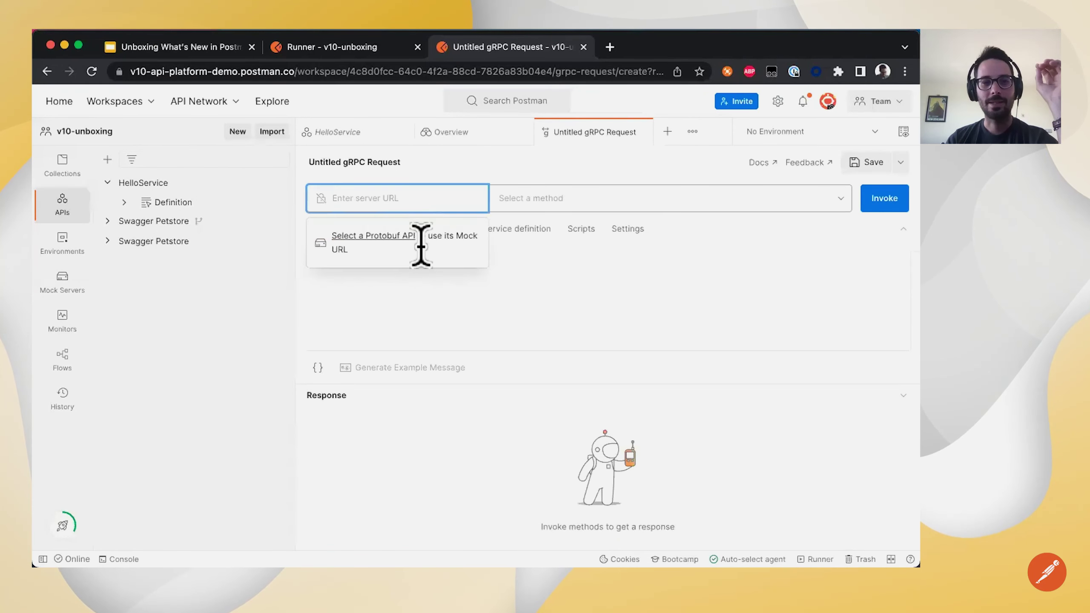
pyautogui.click(372, 236)
pyautogui.click(541, 319)
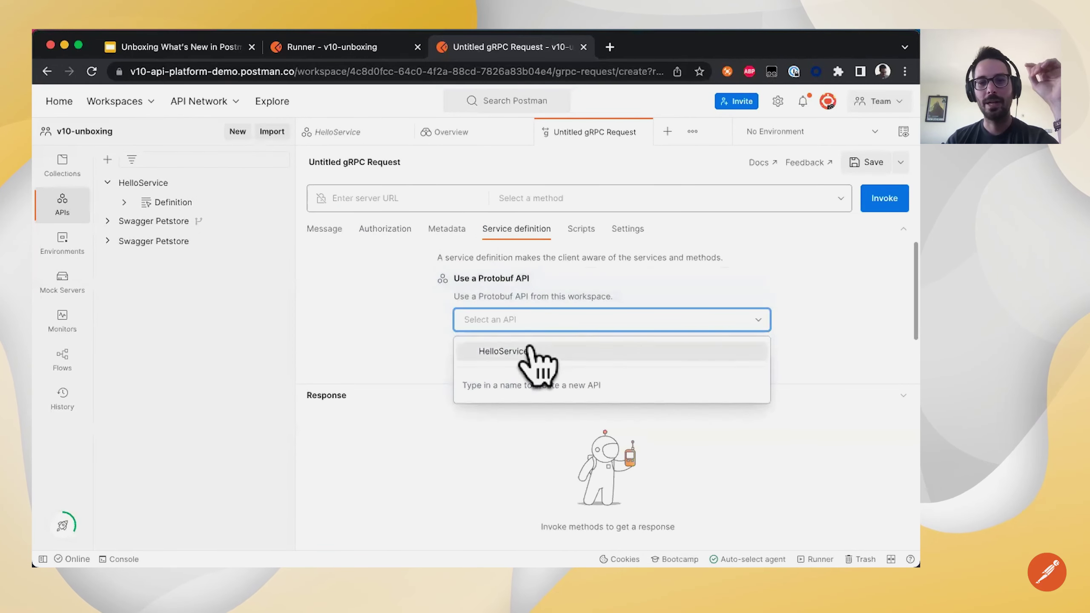
pyautogui.click(530, 350)
# - Set the gRPC request's server to the HelloService mock URL and its method to LotsOfGreetings
pyautogui.click(370, 196)
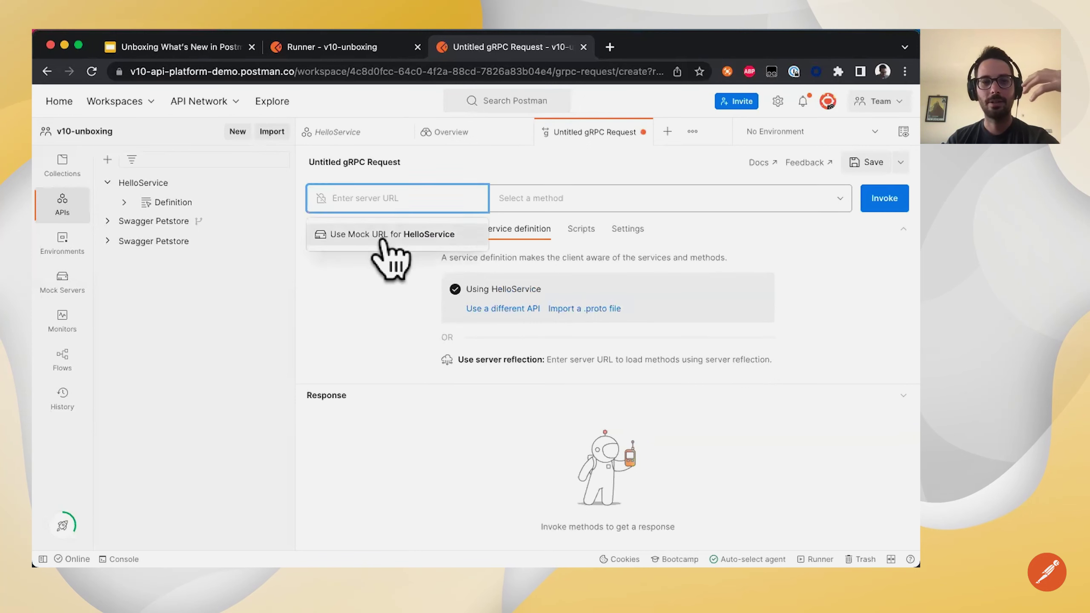
pyautogui.click(383, 241)
pyautogui.click(631, 198)
pyautogui.click(605, 292)
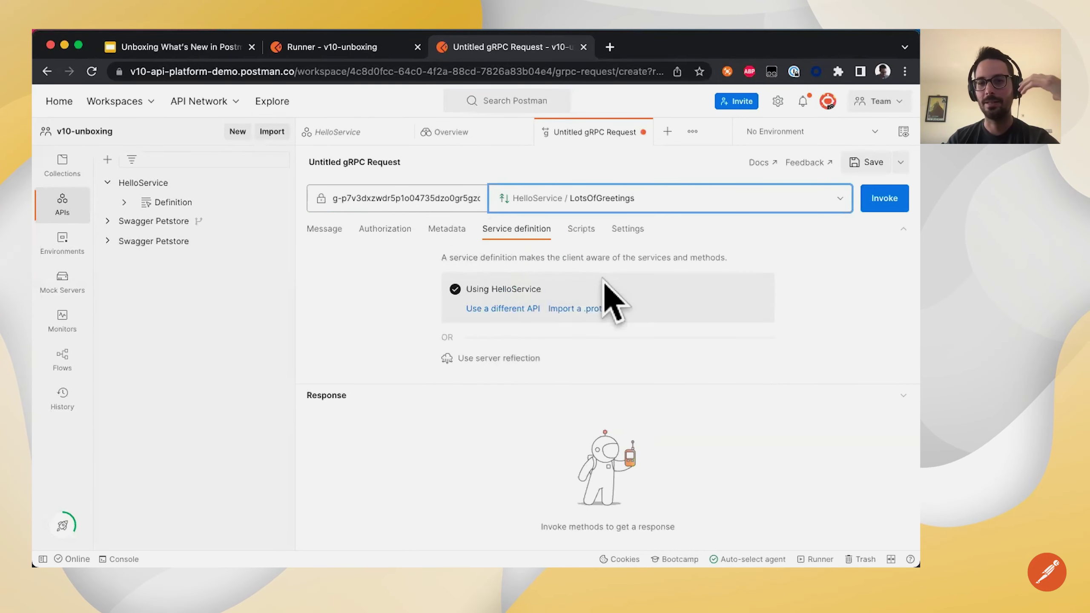
# - Invoke the LotsOfGreetings method, generate an example message, and send it to the mock server
pyautogui.click(880, 202)
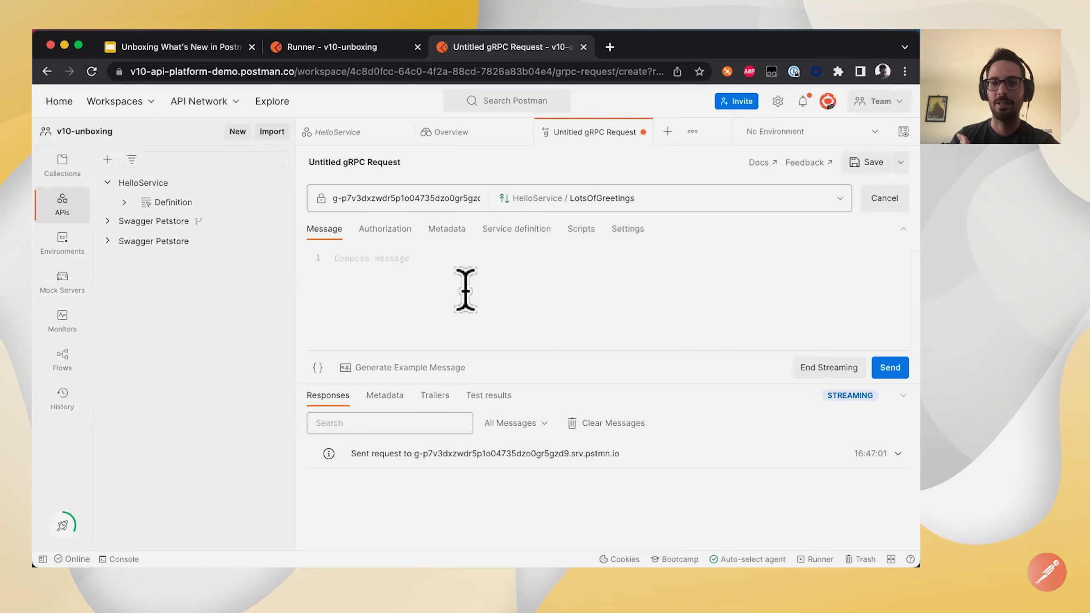
pyautogui.click(410, 368)
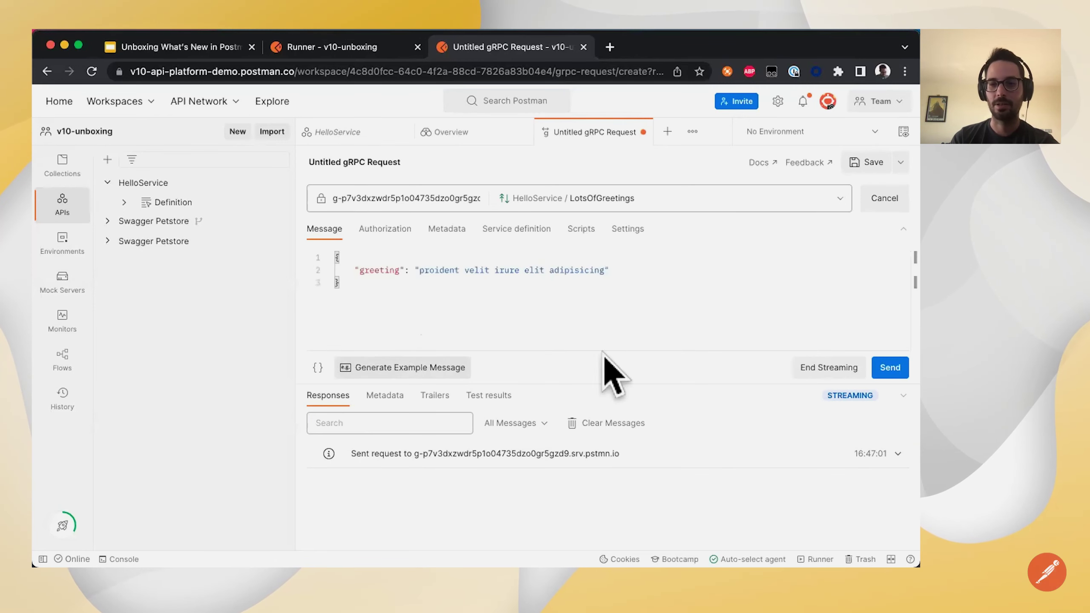
pyautogui.click(887, 367)
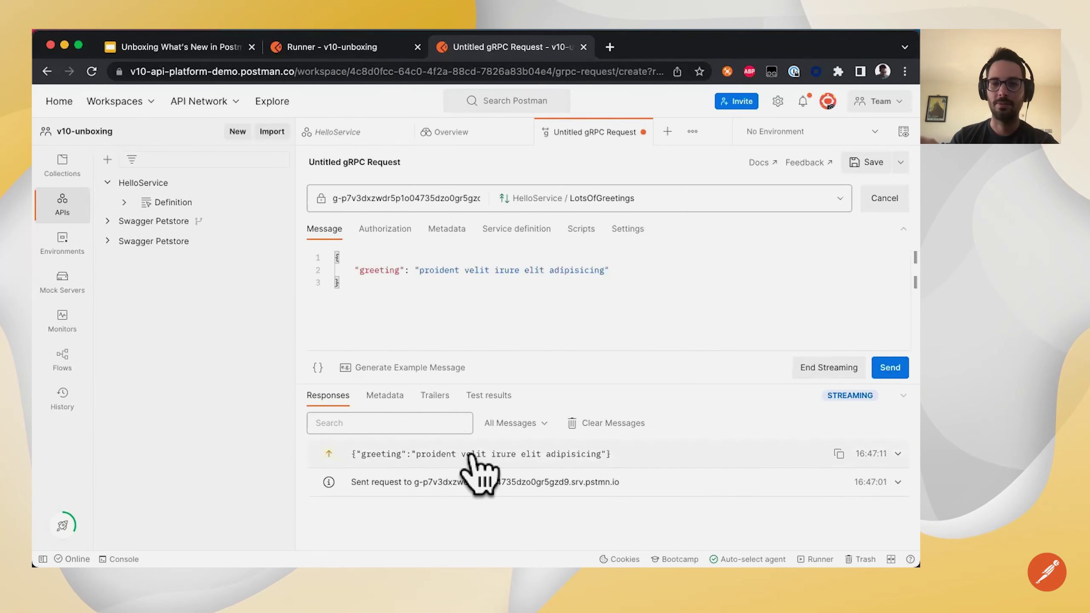
# - View the gRPC request's After response script area, and close the request without saving its changes
pyautogui.click(584, 231)
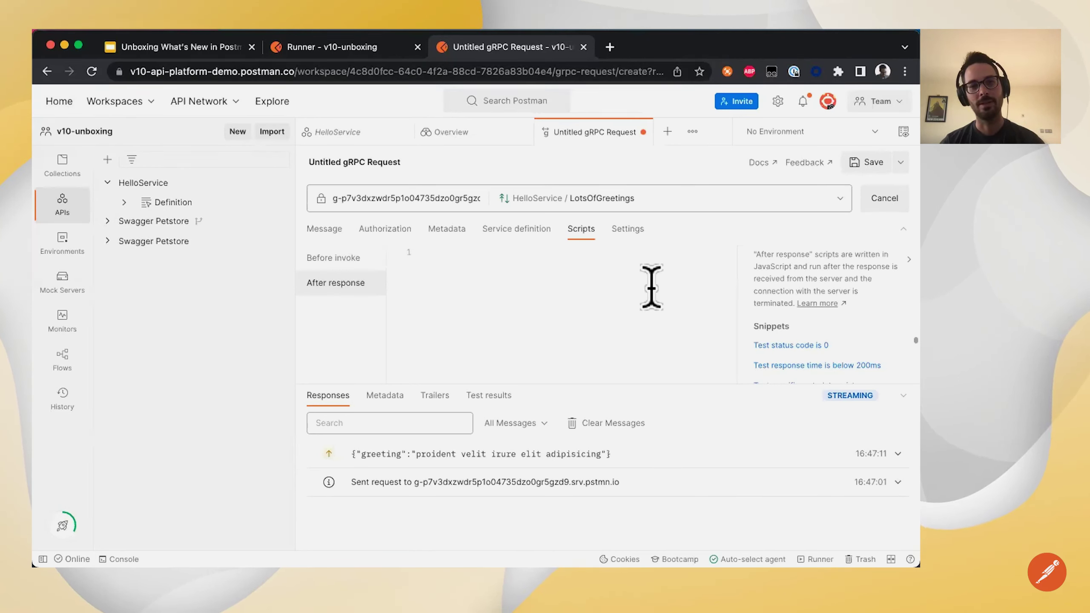
pyautogui.click(643, 133)
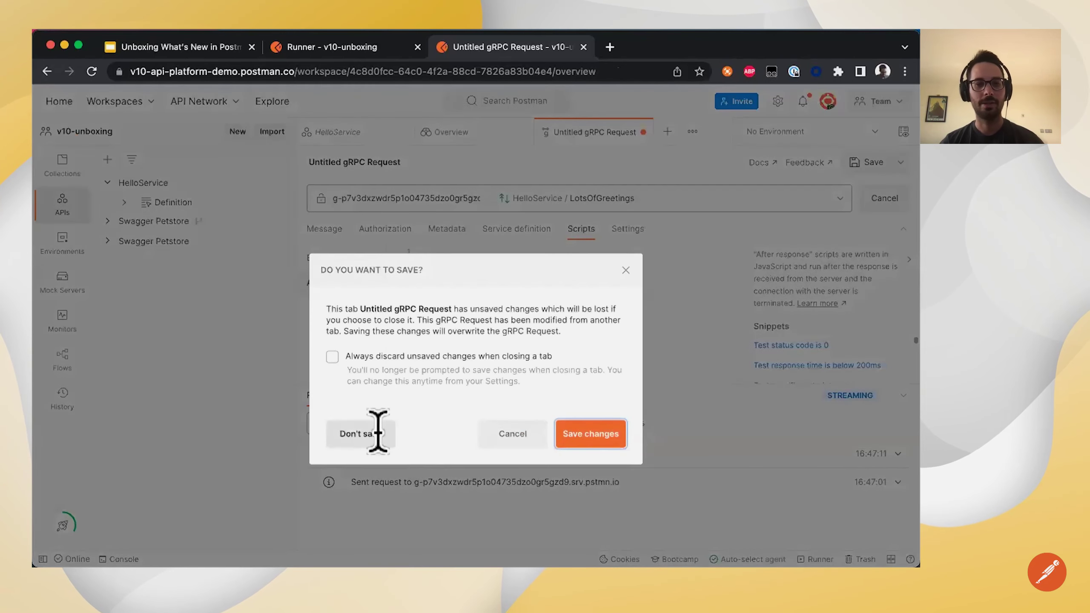
pyautogui.click(373, 433)
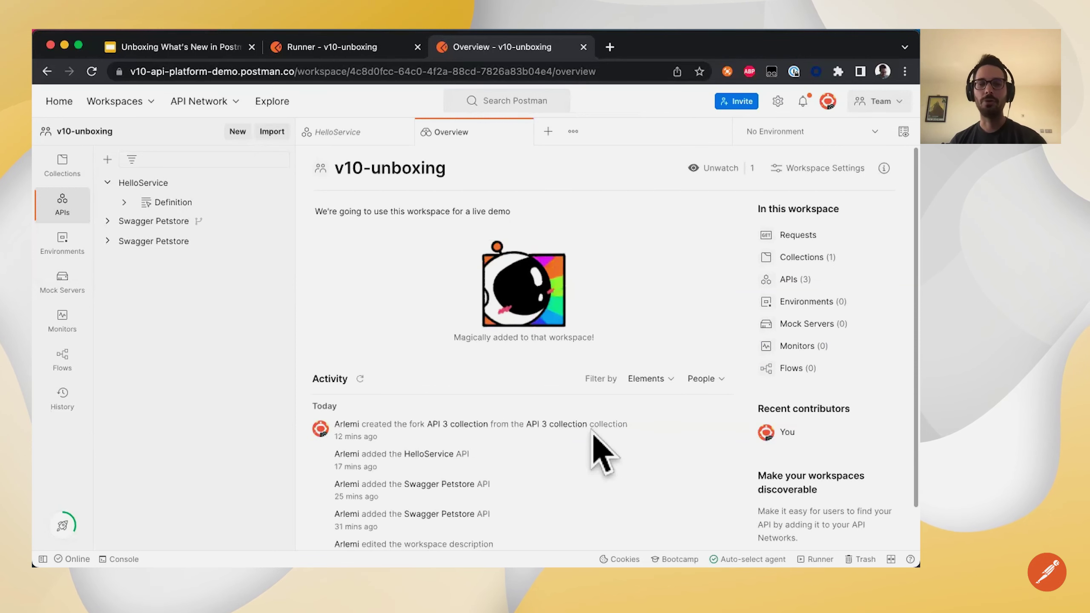
# - Open the forked API 3 collection in the workspace's collections and view its run history
pyautogui.click(208, 103)
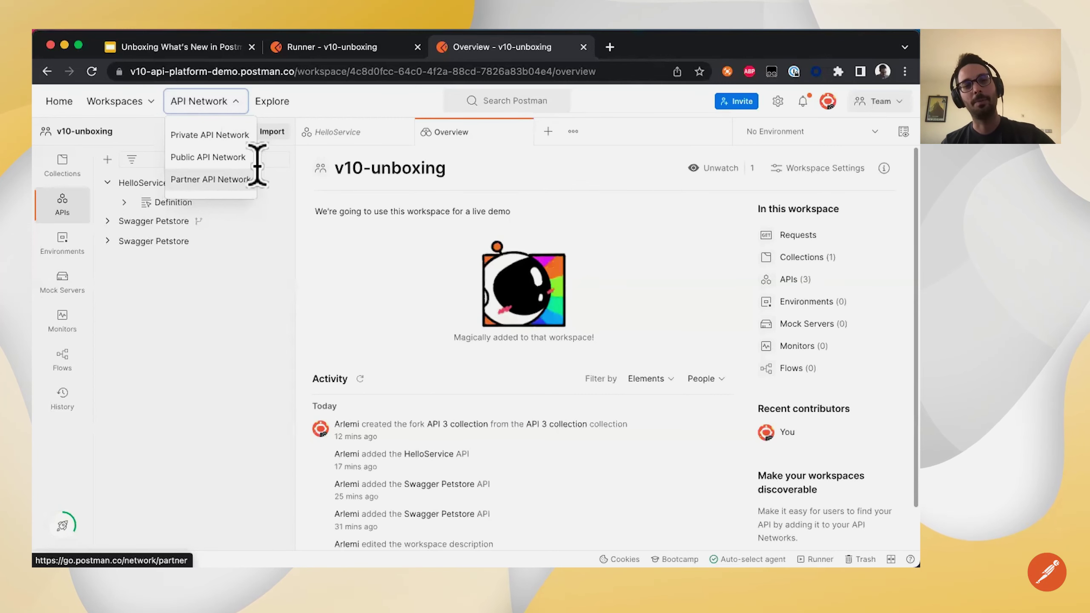
pyautogui.click(66, 169)
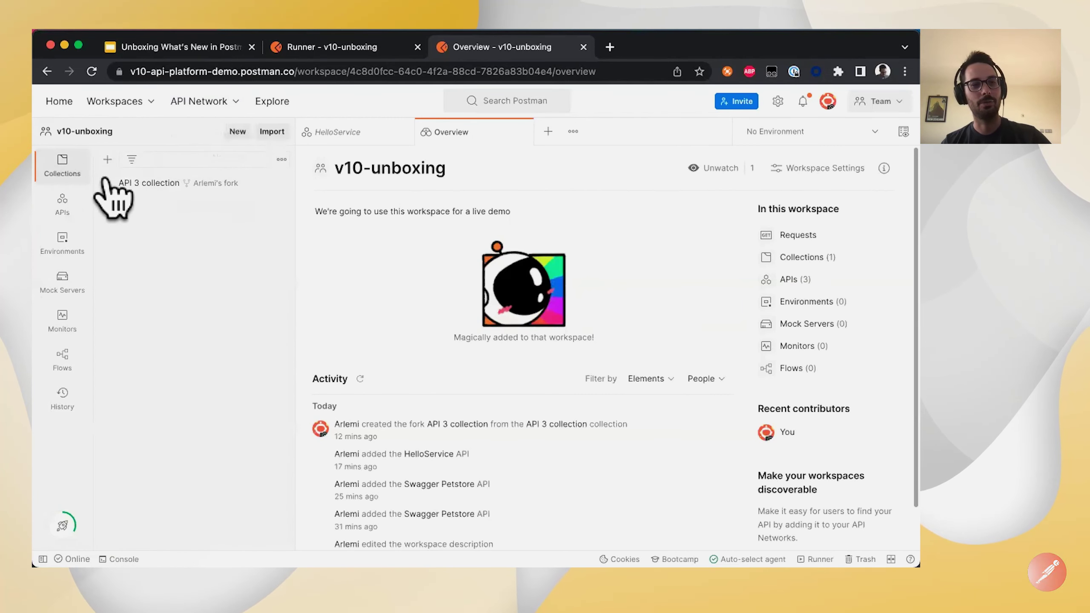
pyautogui.click(122, 184)
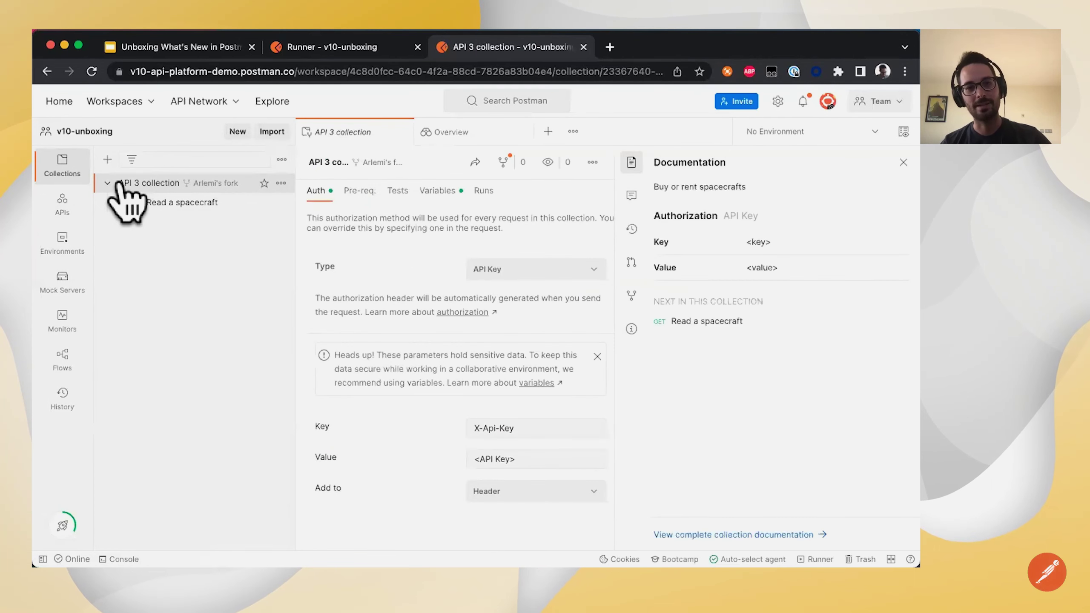
pyautogui.click(485, 192)
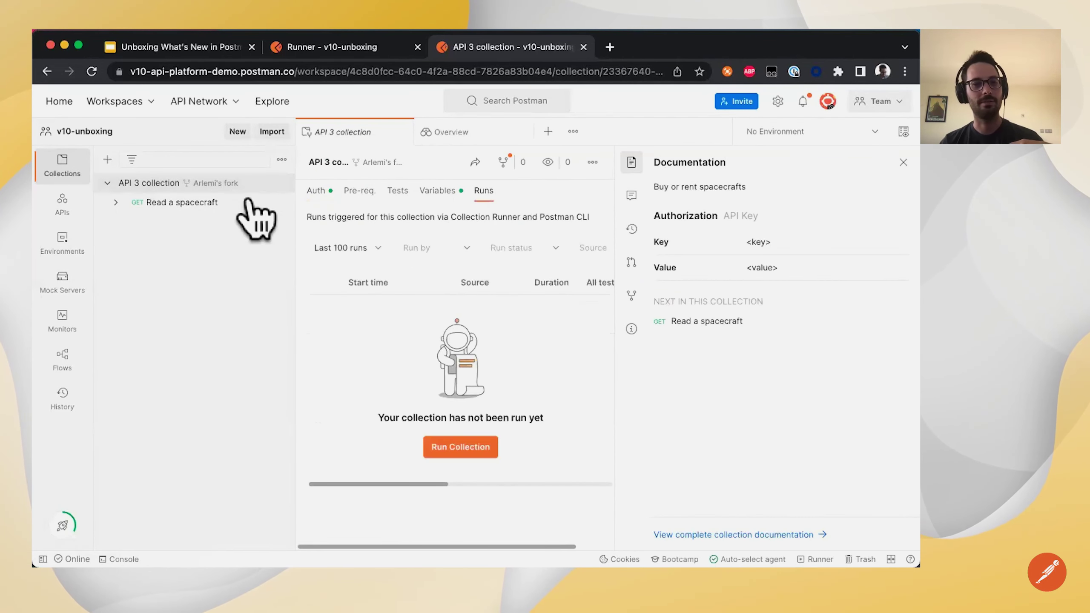
# - Open the petstore test collection under the second Swagger Petstore API and view its run history
pyautogui.click(63, 203)
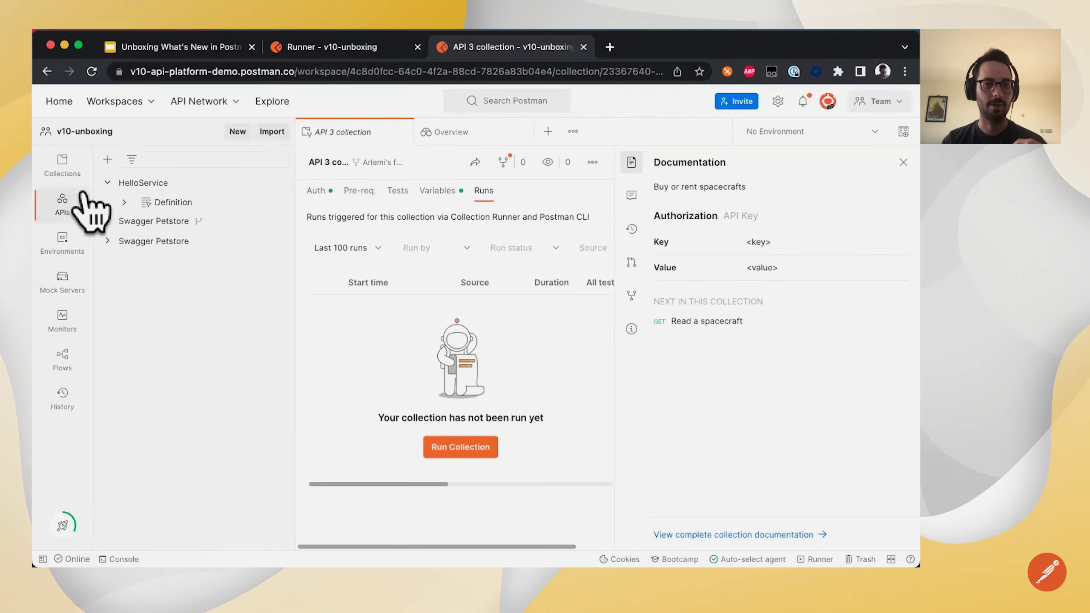
pyautogui.click(141, 243)
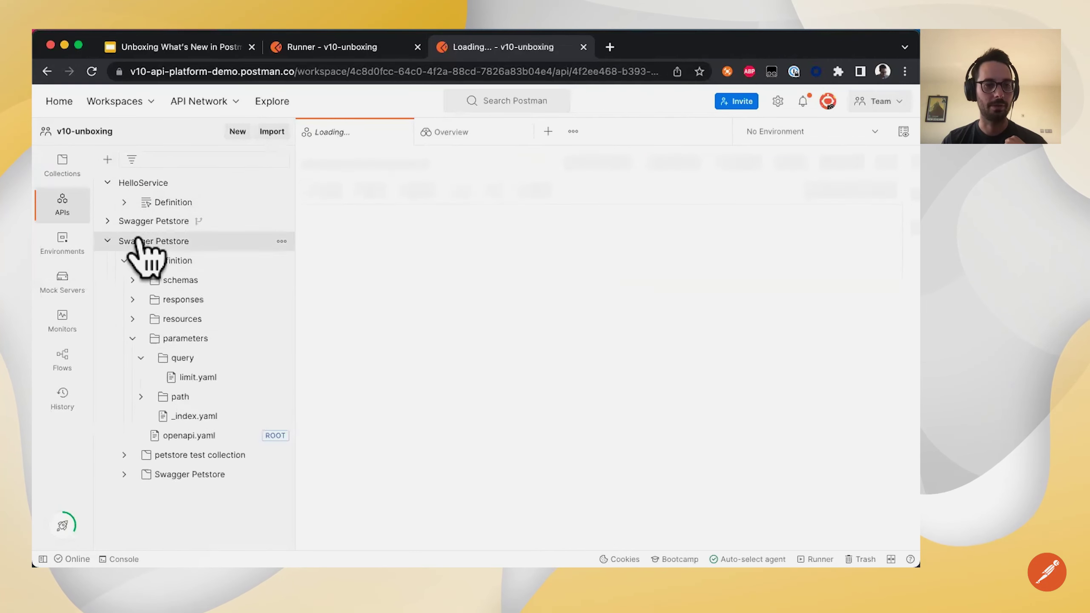
pyautogui.click(195, 456)
pyautogui.click(478, 191)
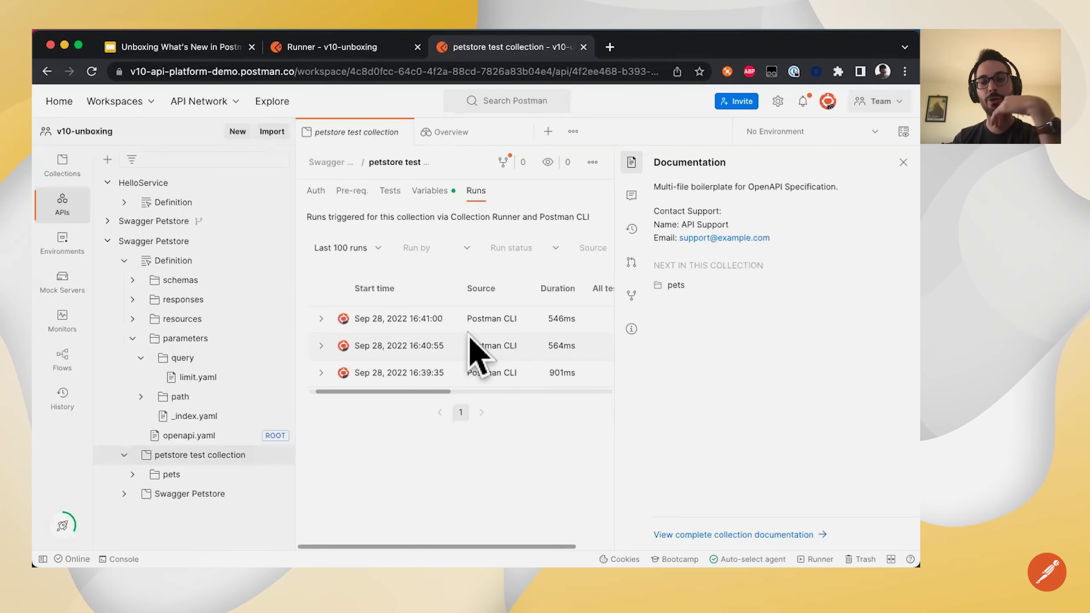
pyautogui.hscroll(1, 475, 356)
# - Configure a petstore test collection run automated via CLI, excluding the List request and keeping Create and Detail
pyautogui.click(592, 162)
pyautogui.click(531, 215)
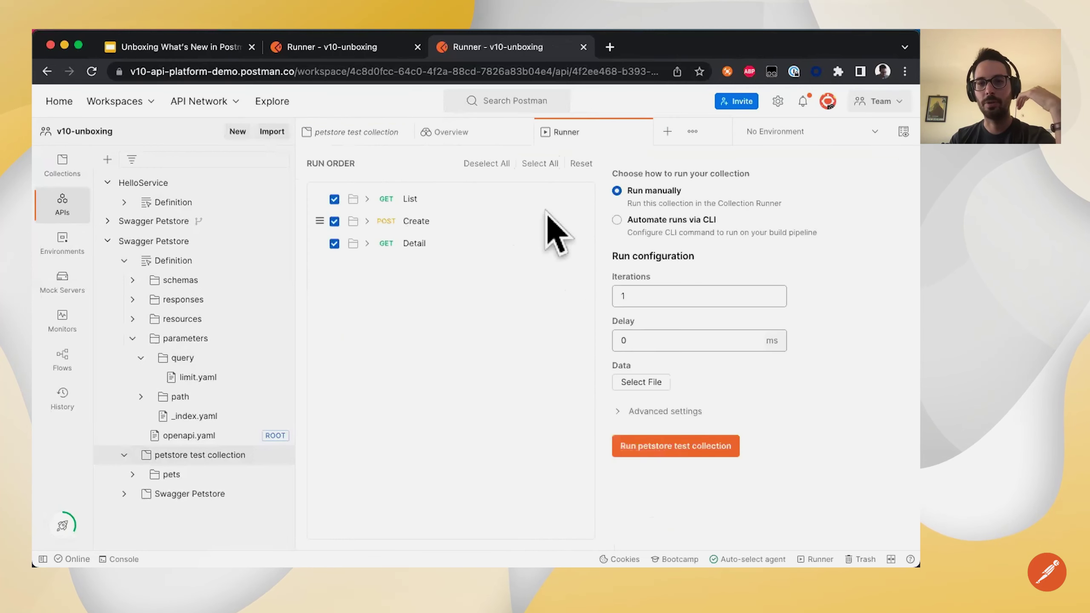
pyautogui.click(629, 226)
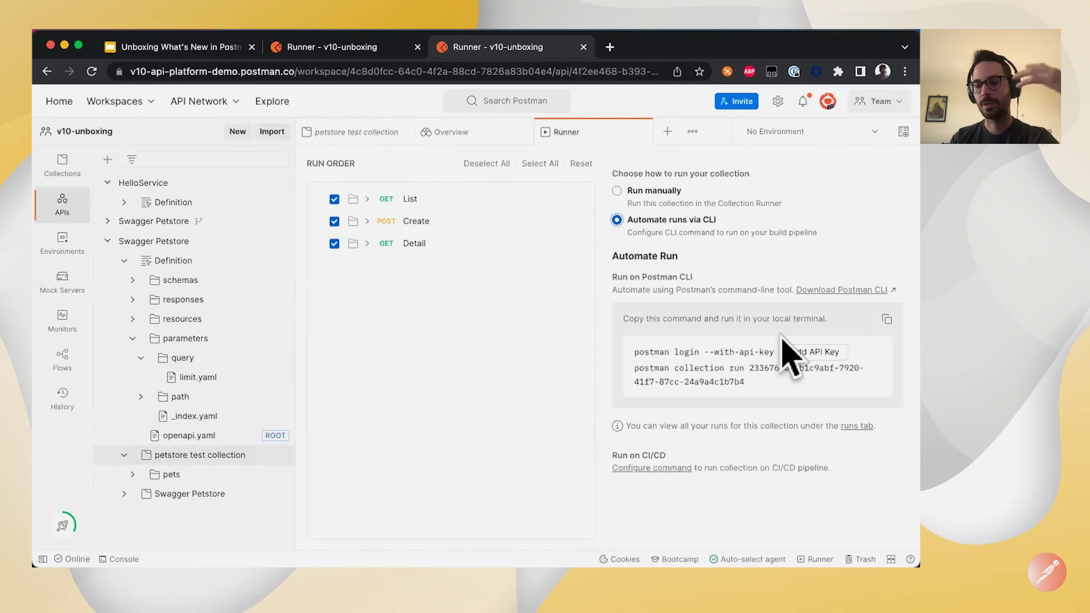
pyautogui.click(335, 200)
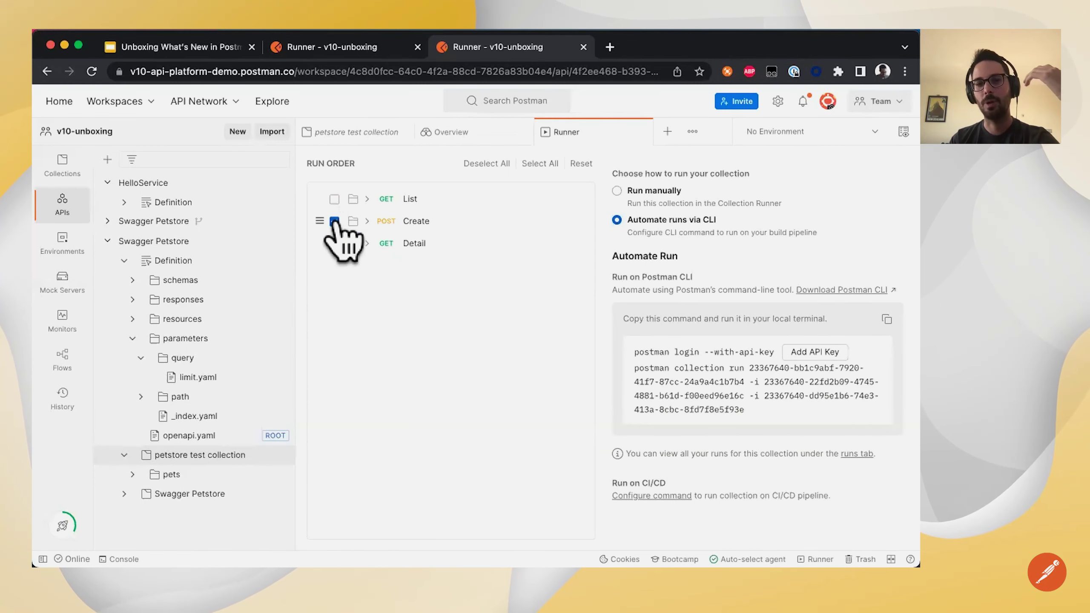
pyautogui.click(334, 221)
pyautogui.click(334, 221)
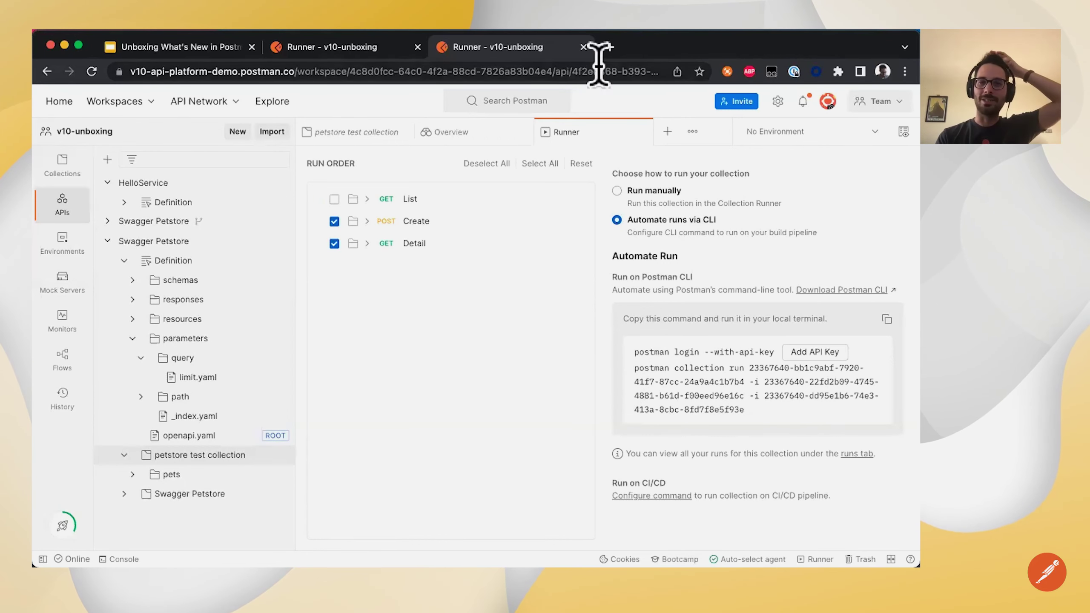
# - Open blog.postman.com in a new browser tab and view the article announcing Postman v10
pyautogui.click(610, 47)
pyautogui.write('blog.postman.com')
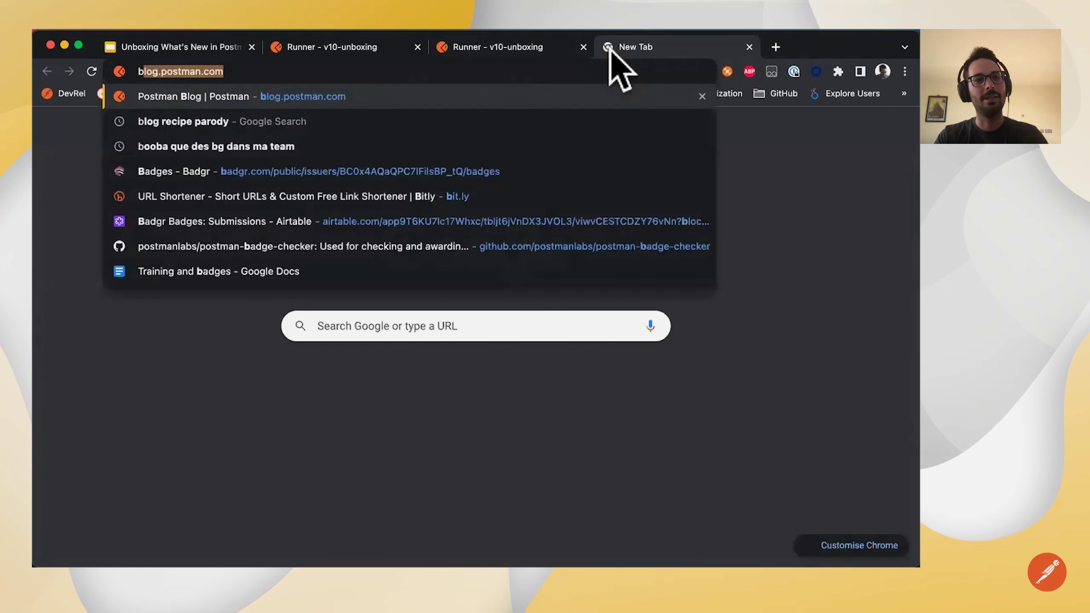
pyautogui.press('Return')
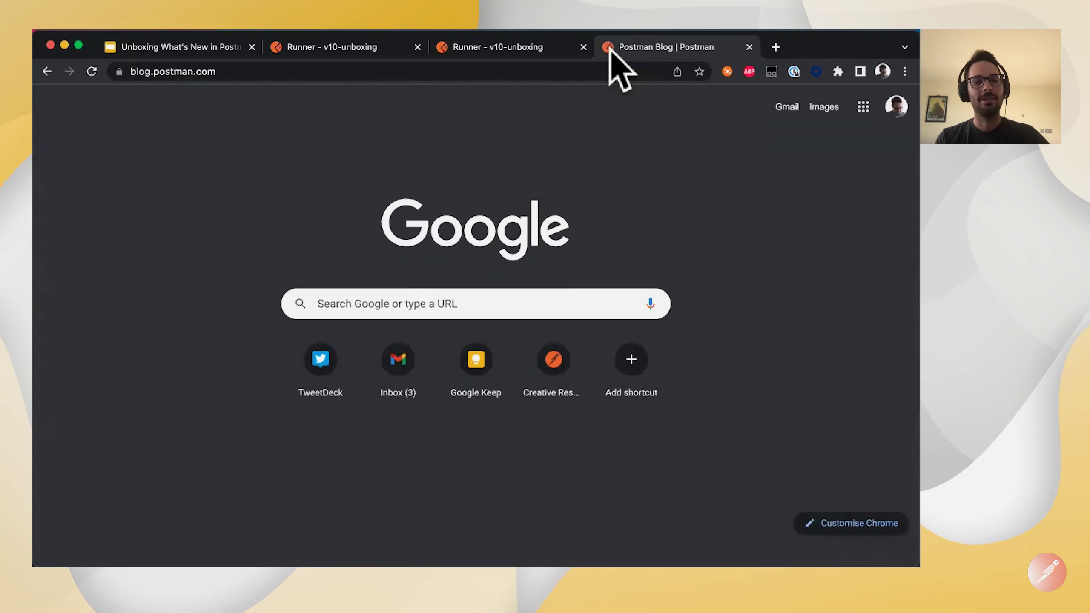
pyautogui.scroll(-1, 378, 279)
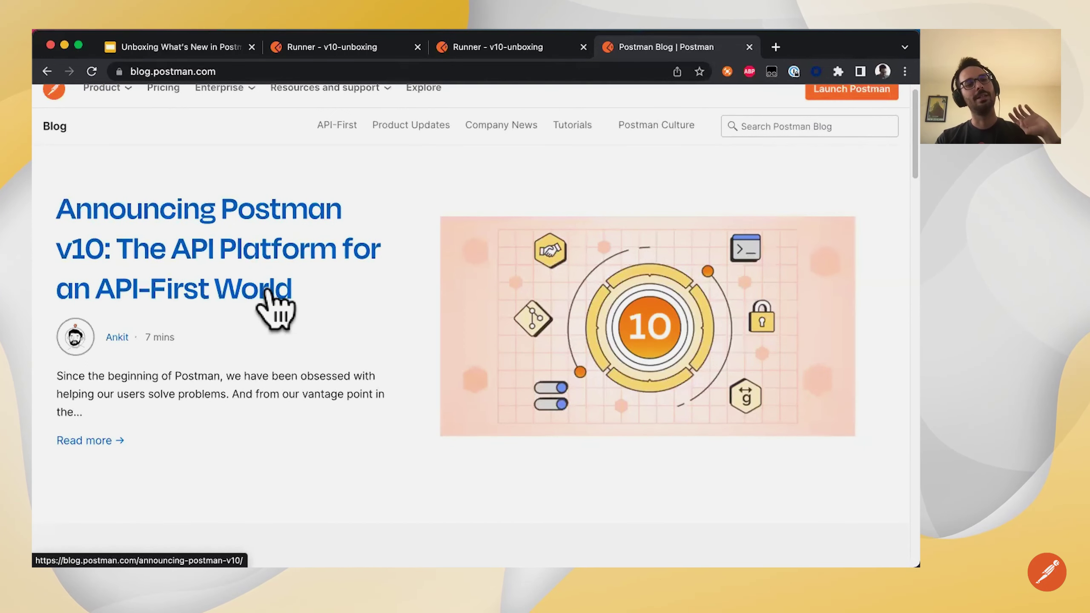
pyautogui.click(275, 296)
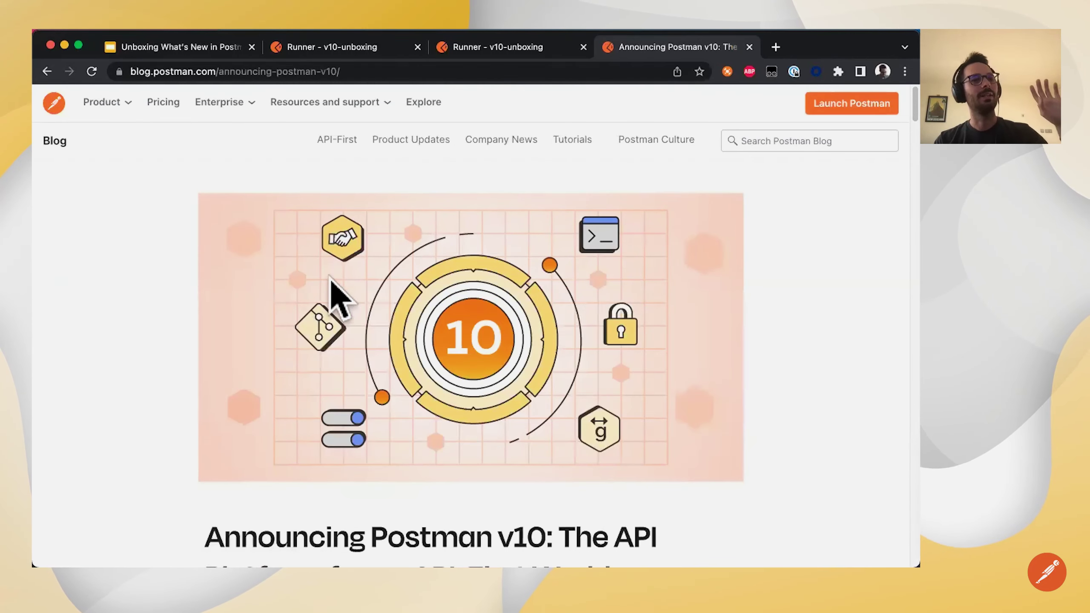
pyautogui.scroll(-6, 462, 292)
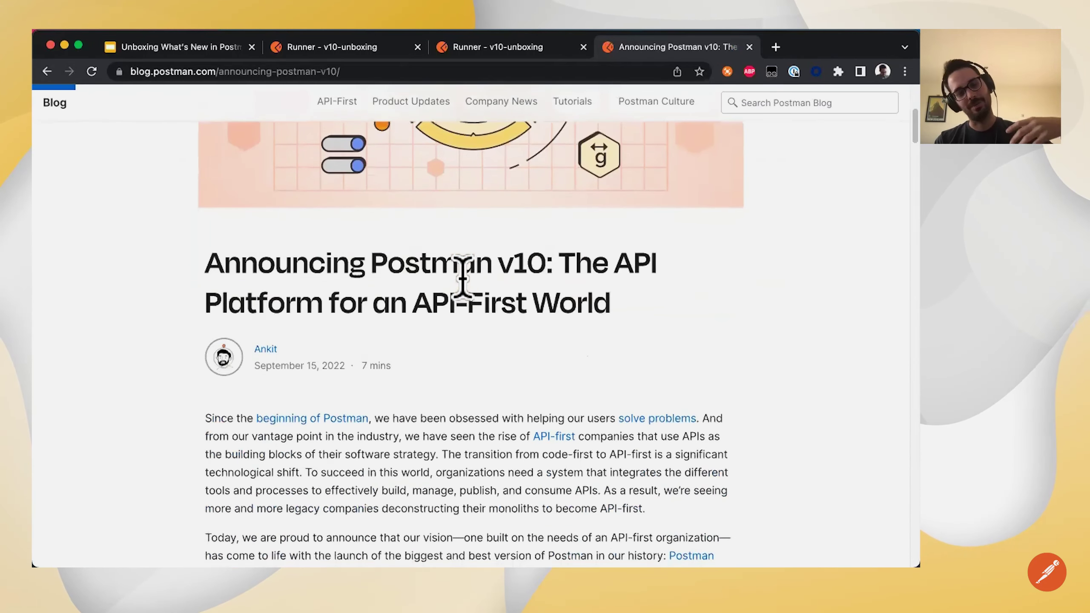